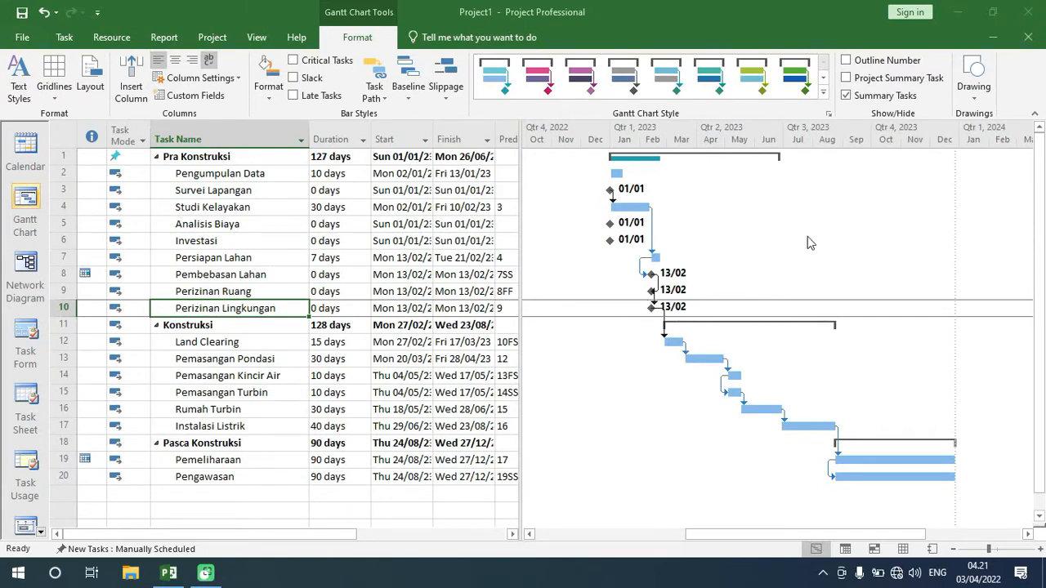
Step: Open the print settings for the project and set the start of the printed timescale to today's date
click(23, 38)
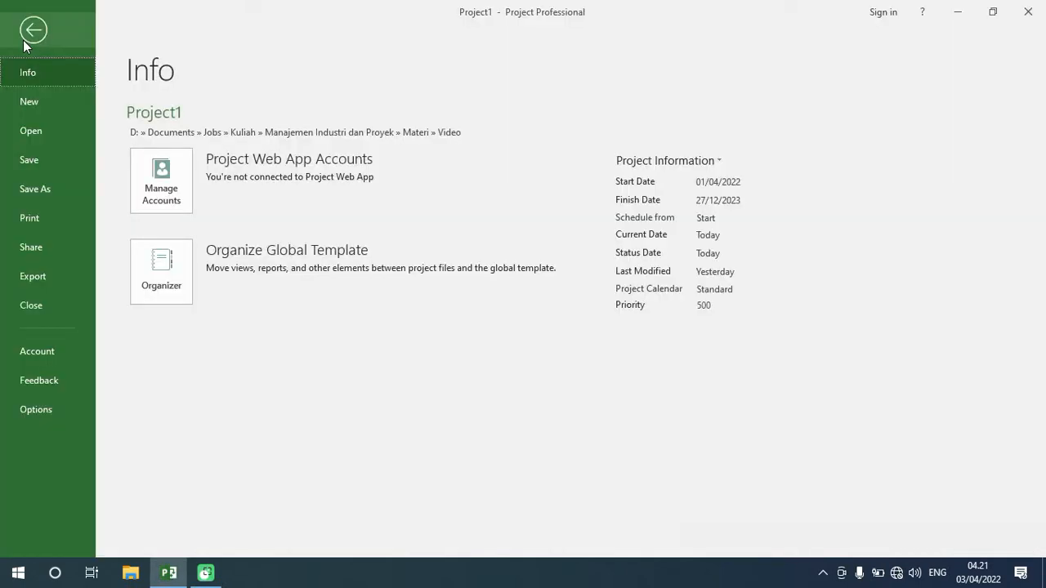
click(31, 217)
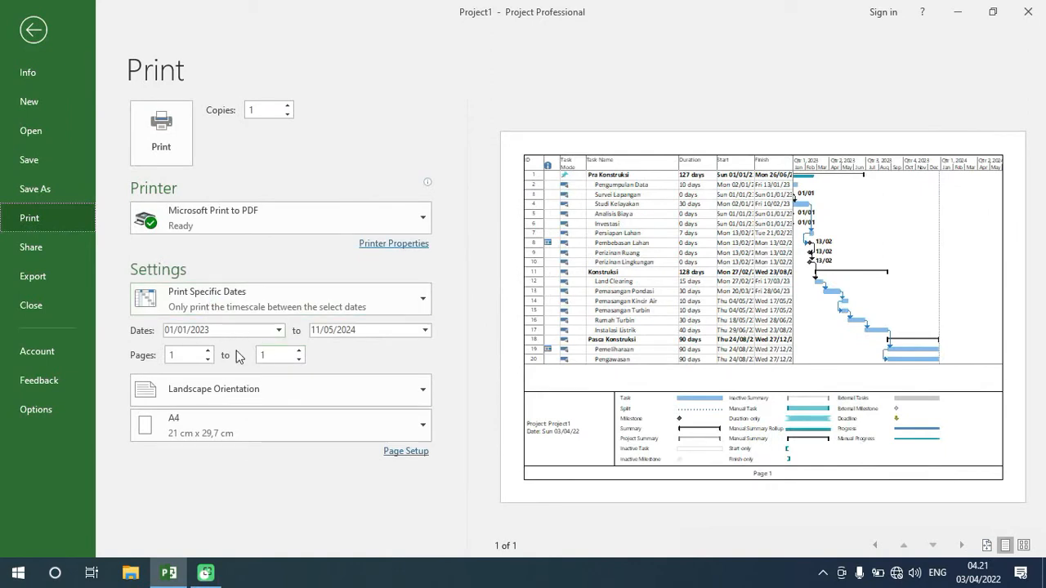
click(278, 331)
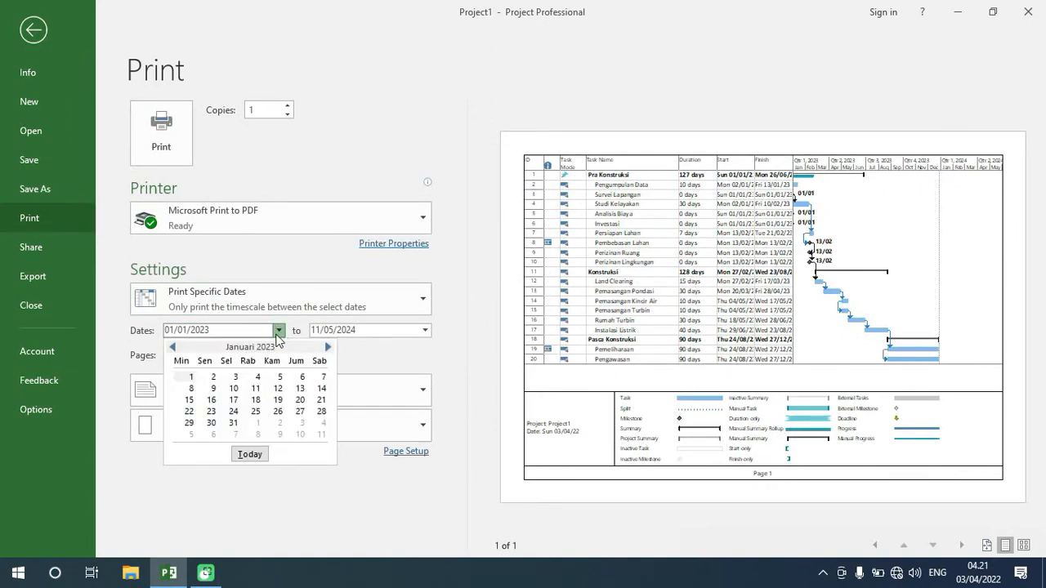
click(250, 456)
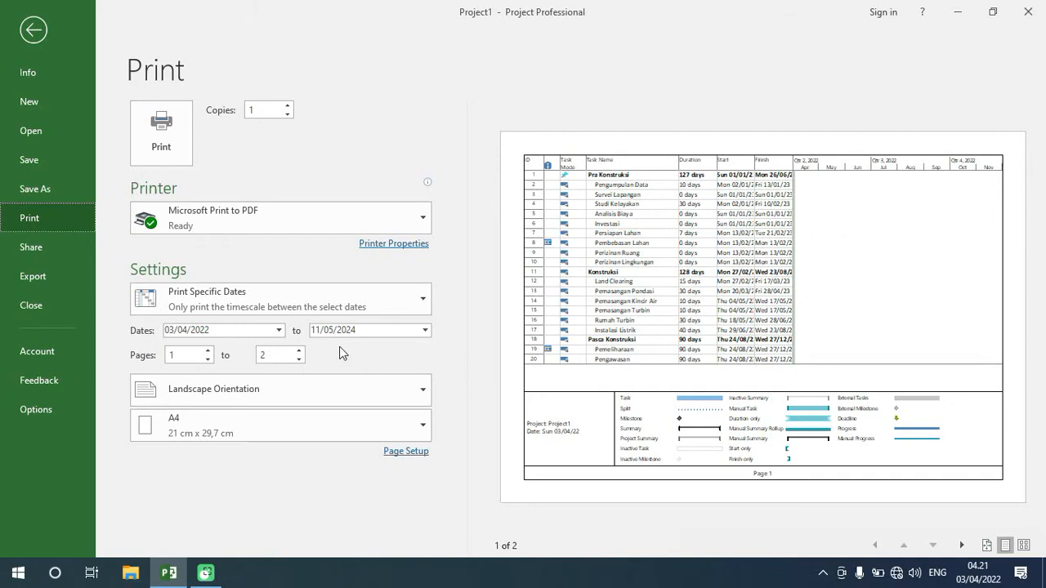
Step: Set the start date of the printed timescale to 01/01/2023
click(279, 330)
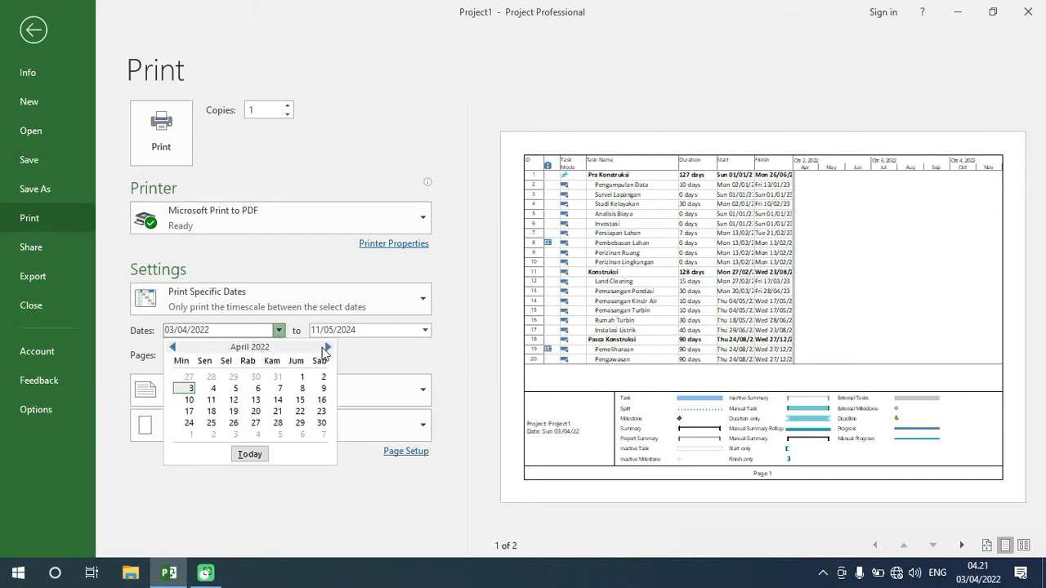
click(327, 348)
click(327, 348)
click(327, 348)
click(326, 348)
click(327, 348)
click(327, 348)
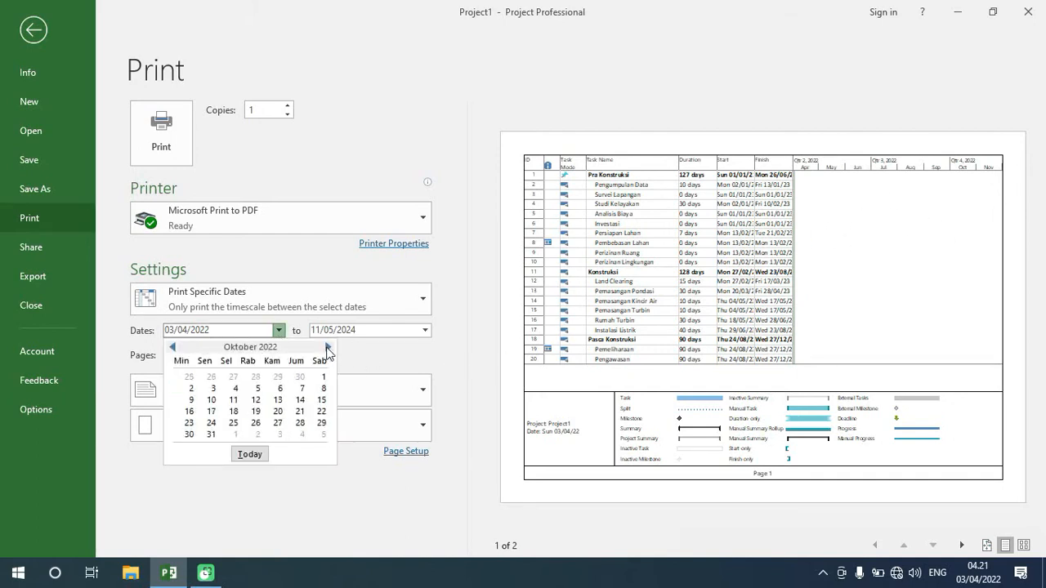
click(326, 348)
click(327, 348)
click(327, 348)
click(189, 377)
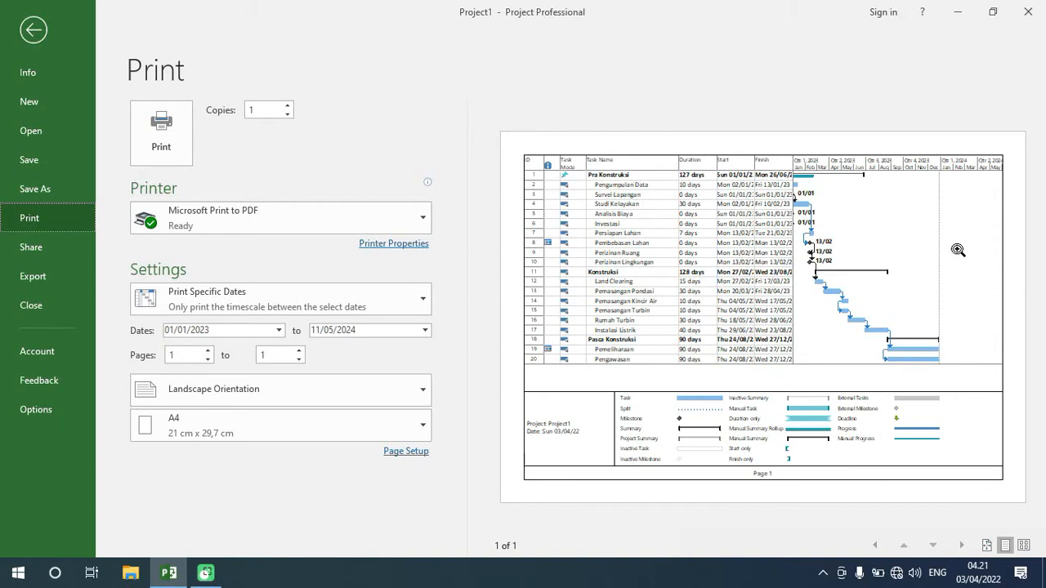
Step: Set the end date of the printed timescale to 31/12/2023
click(335, 329)
click(334, 329)
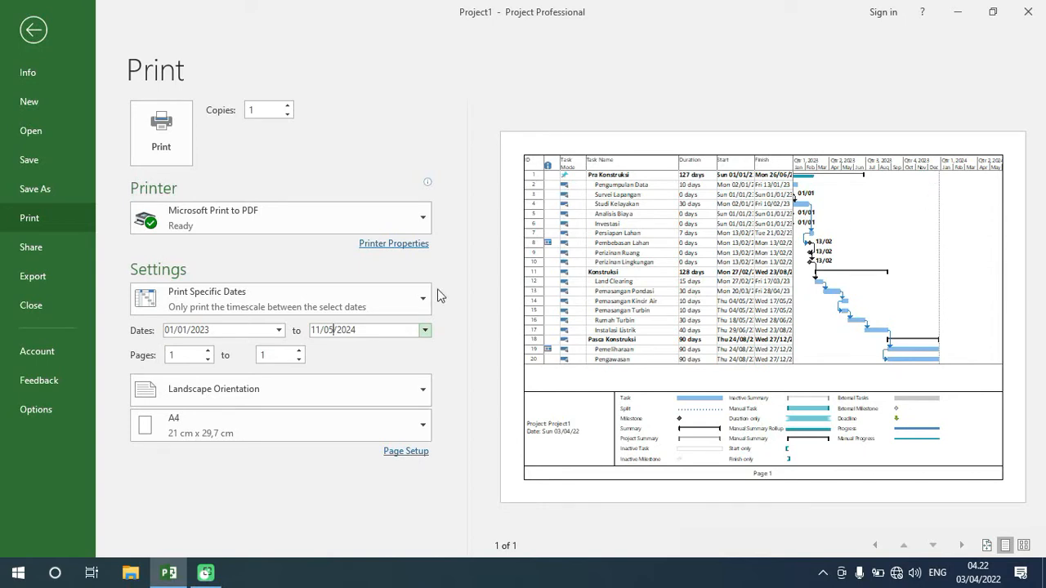
click(424, 330)
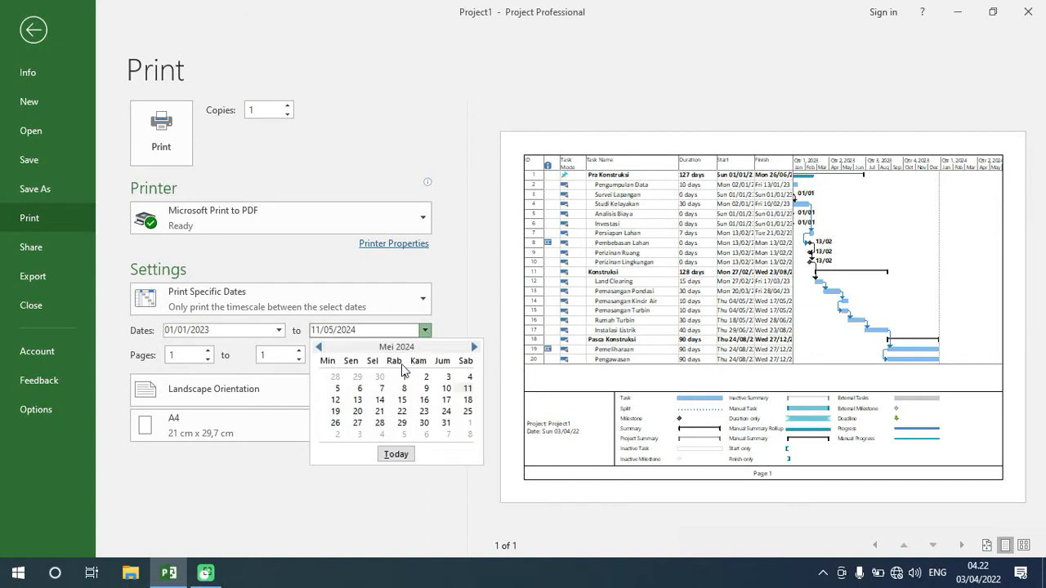
click(320, 348)
click(320, 348)
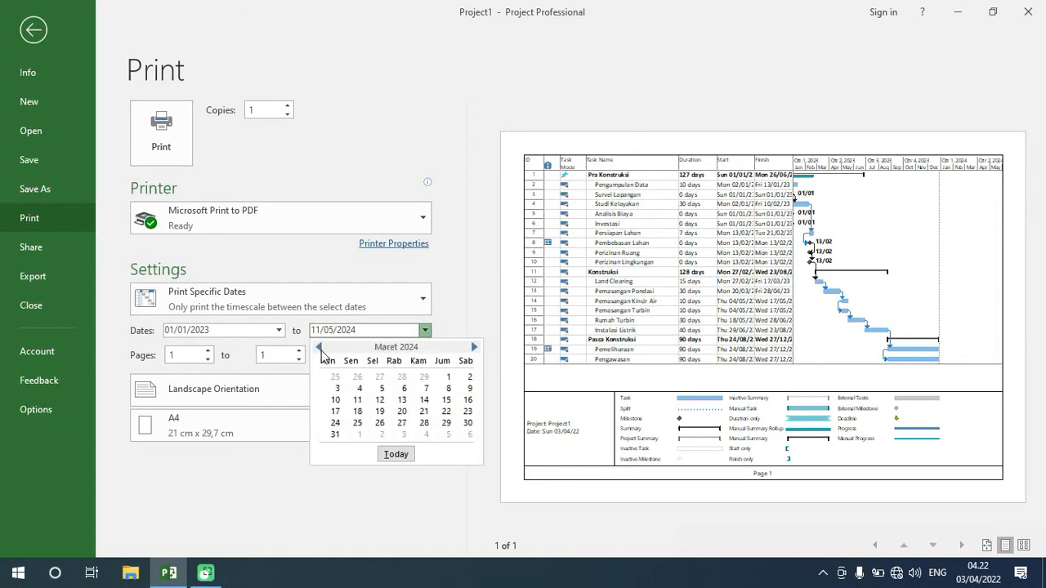
click(319, 348)
click(319, 348)
click(320, 349)
click(320, 349)
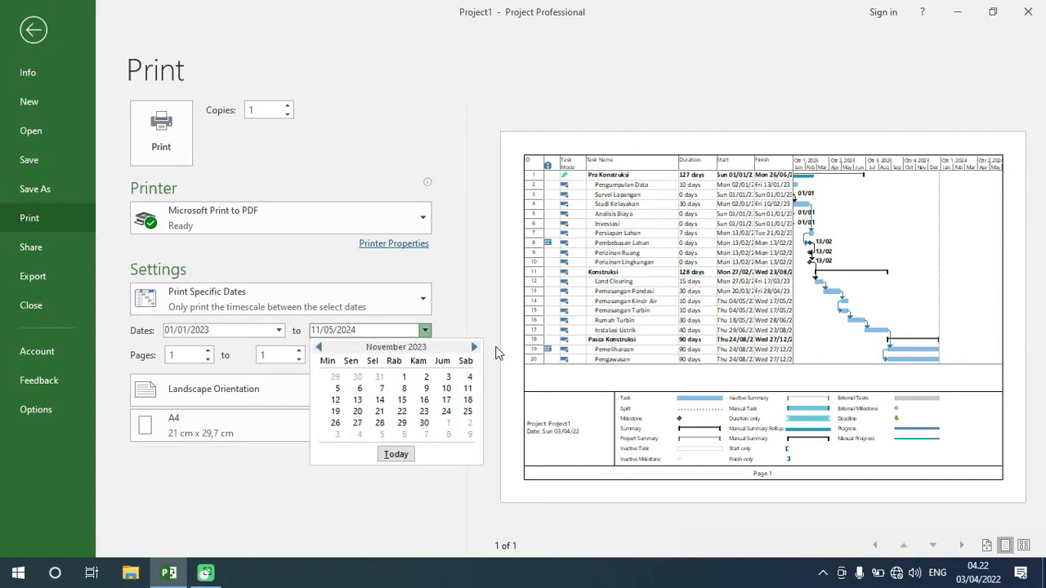
click(473, 348)
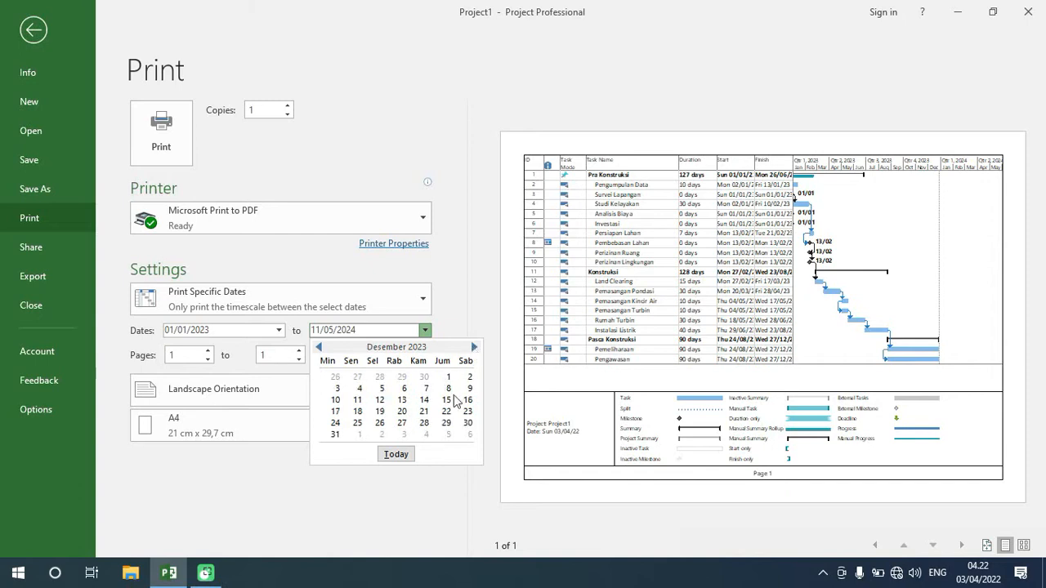
click(334, 435)
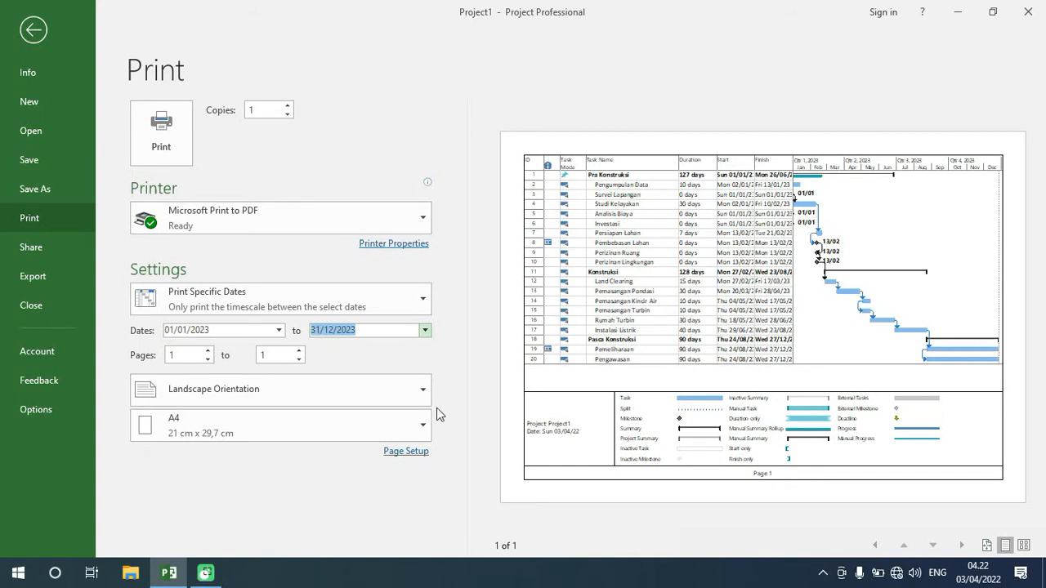
Step: Review the available printers and print range options, keeping Microsoft Print to PDF and Print Specific Dates
click(160, 133)
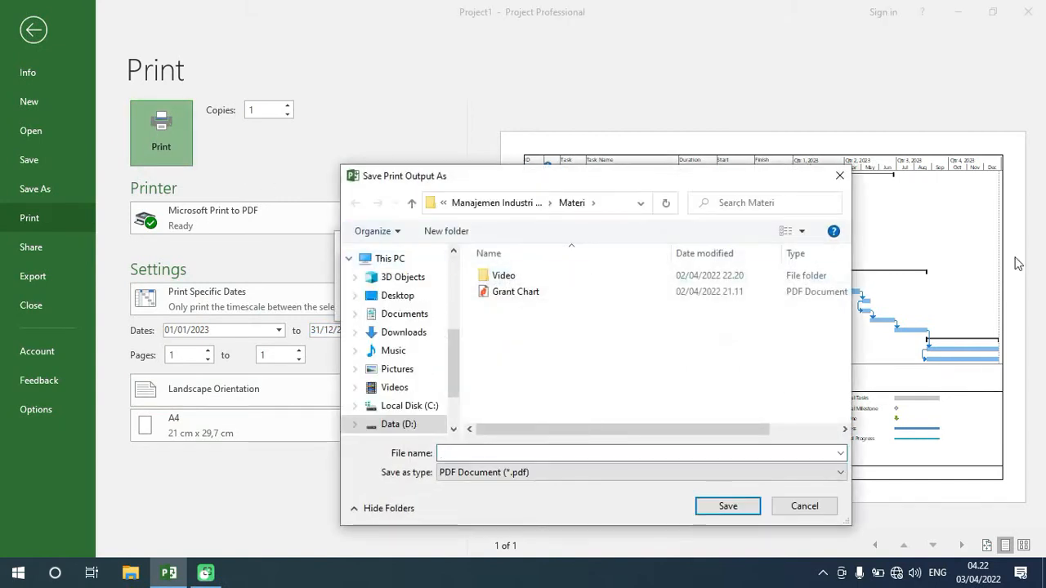
click(839, 174)
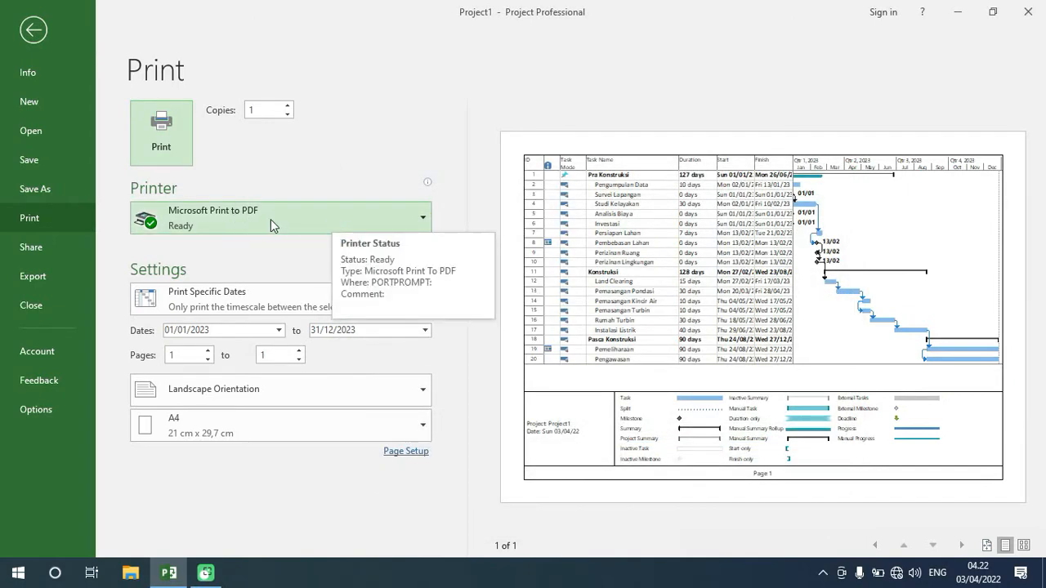
click(360, 218)
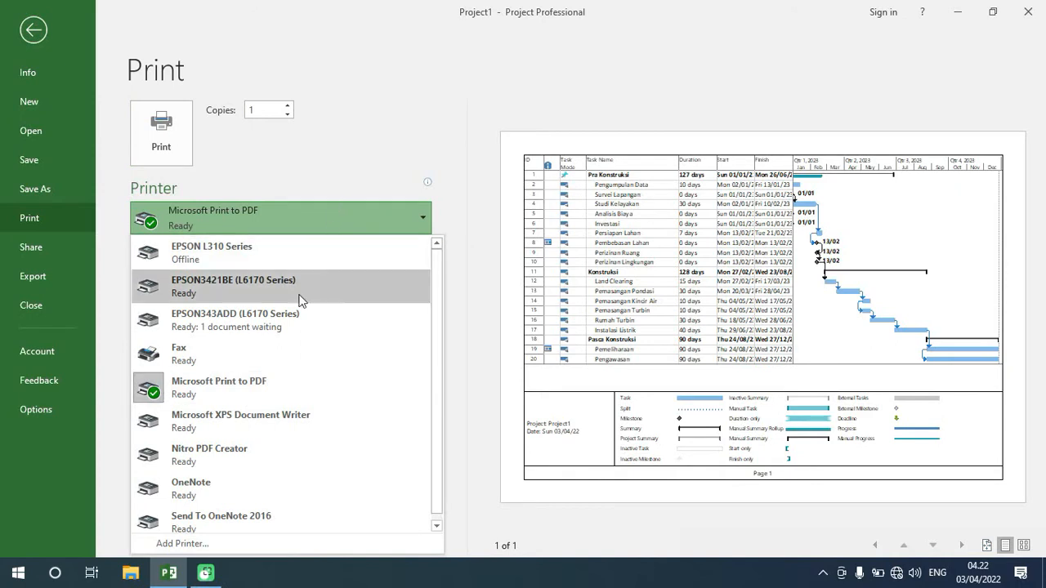
click(275, 382)
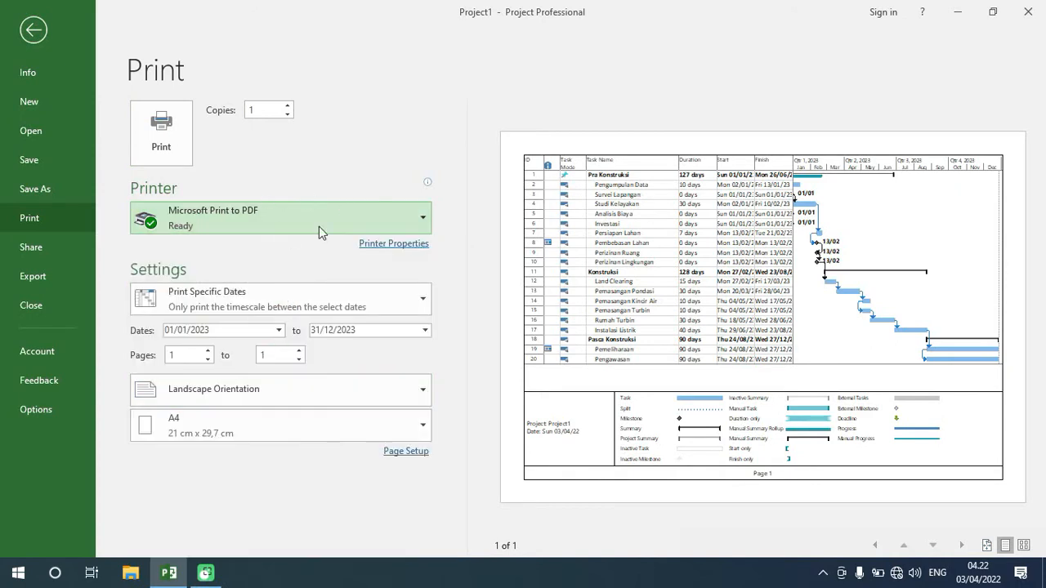
click(413, 303)
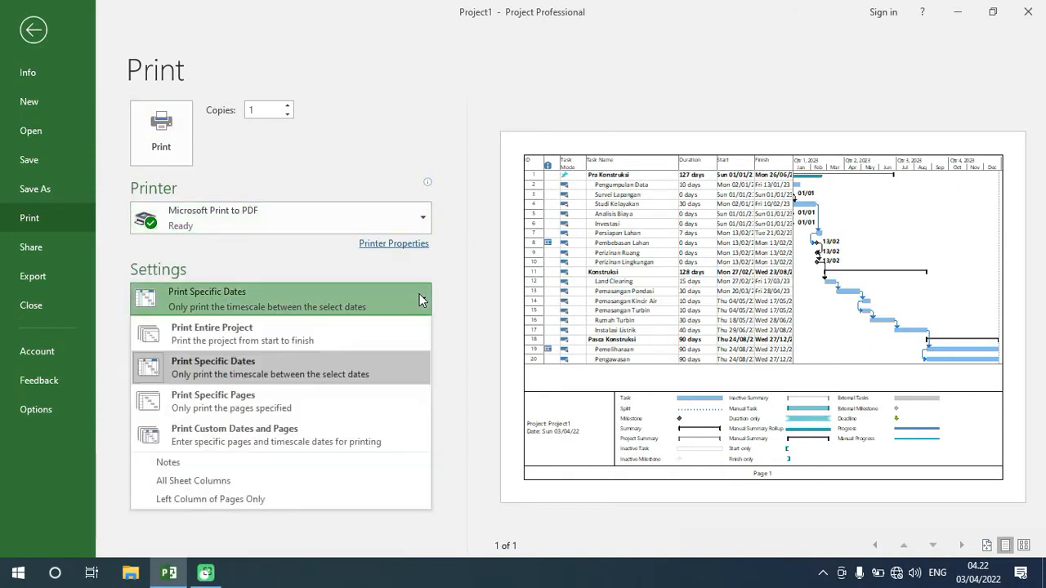
click(413, 304)
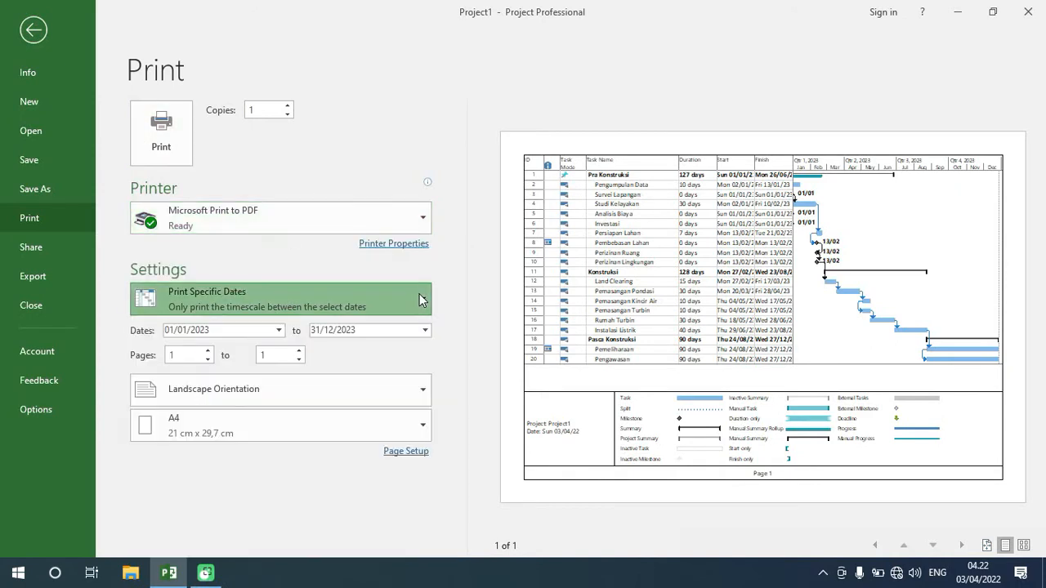
Step: Print the Gantt chart to a PDF named Grant Chart in the Materi folder, replacing the existing file
click(167, 130)
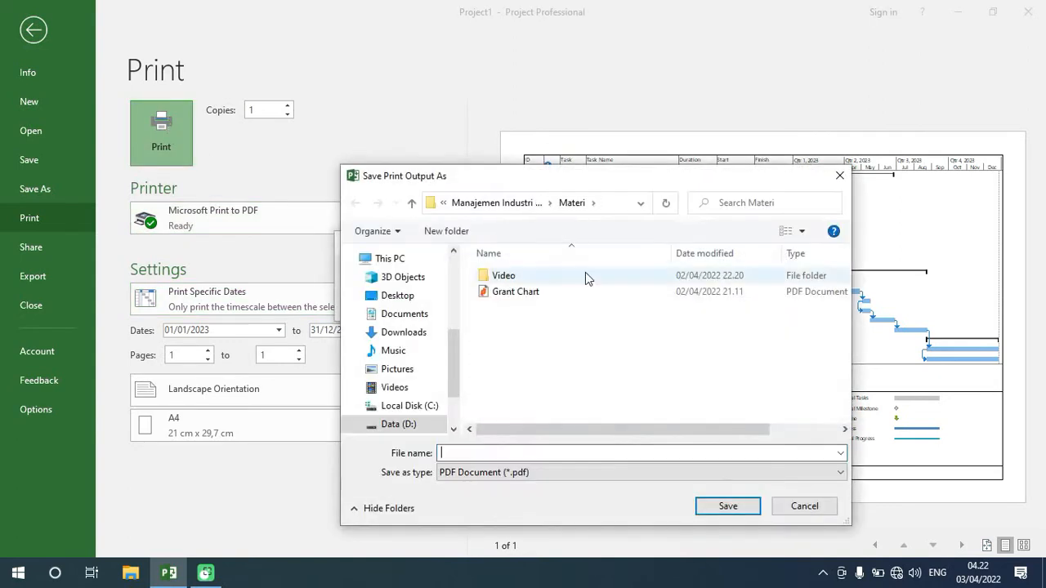
click(535, 293)
click(602, 474)
click(602, 486)
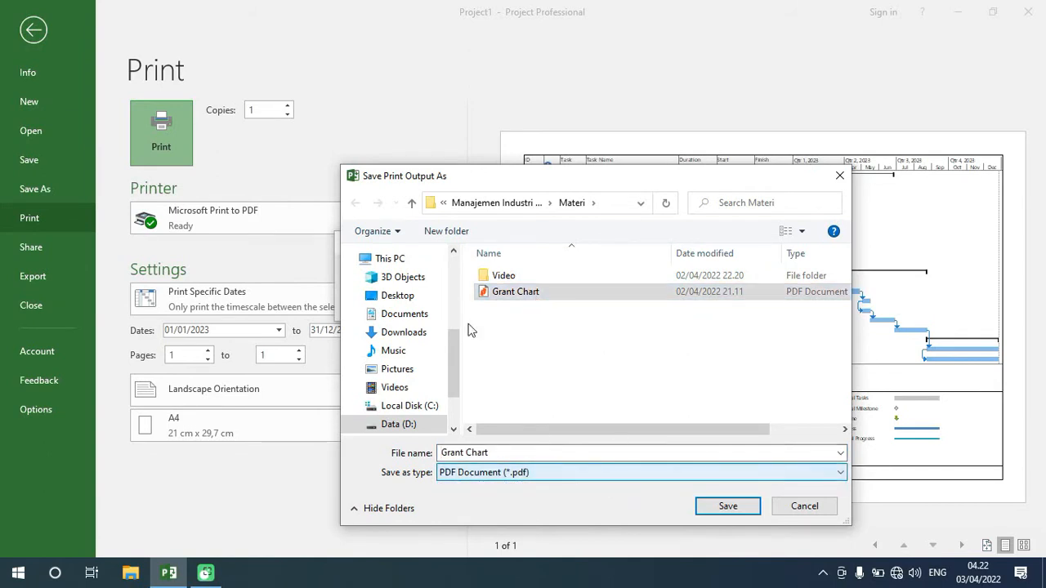
click(490, 453)
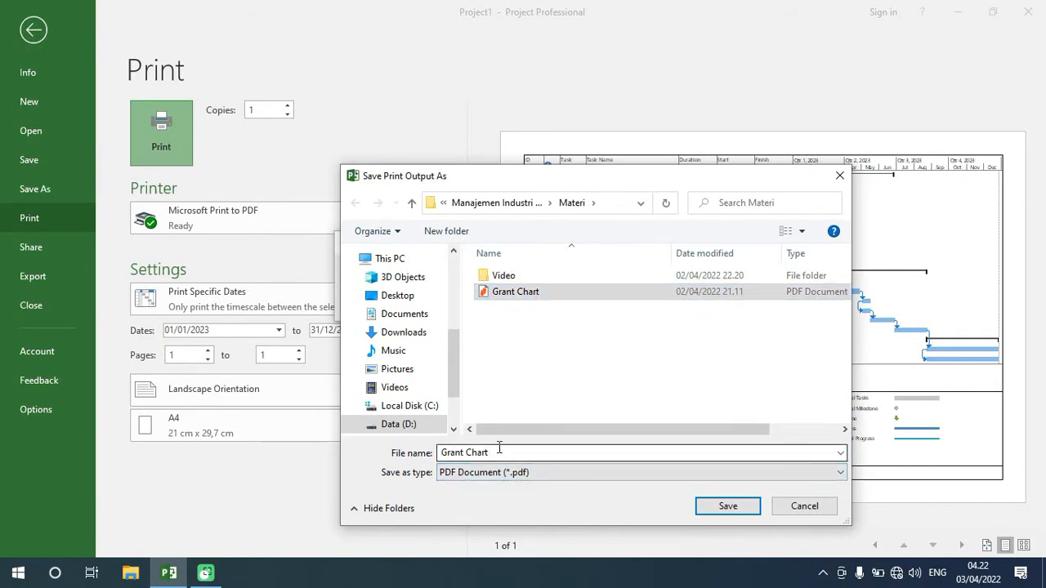
double_click(490, 453)
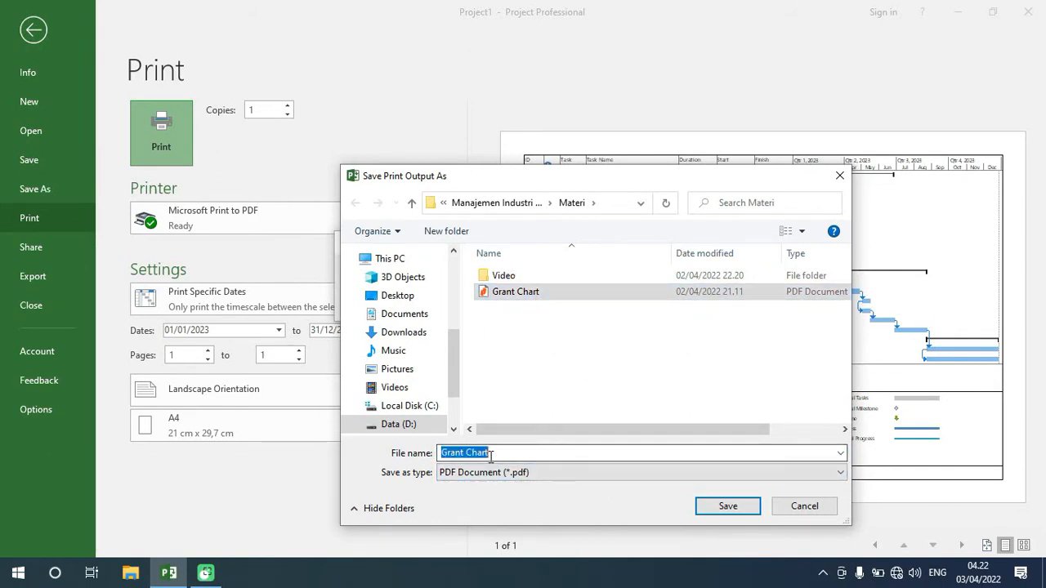
click(745, 510)
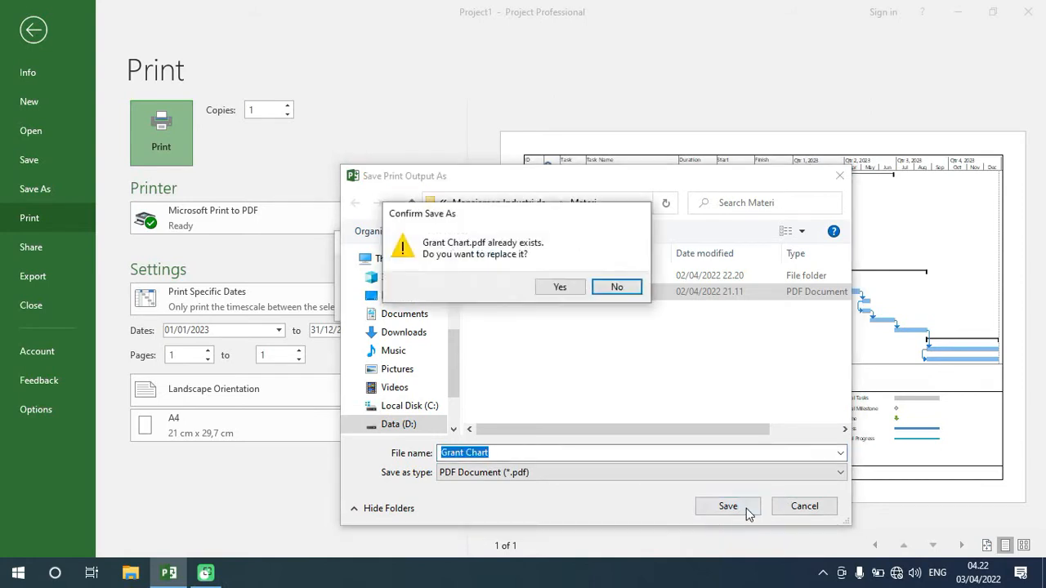
click(558, 291)
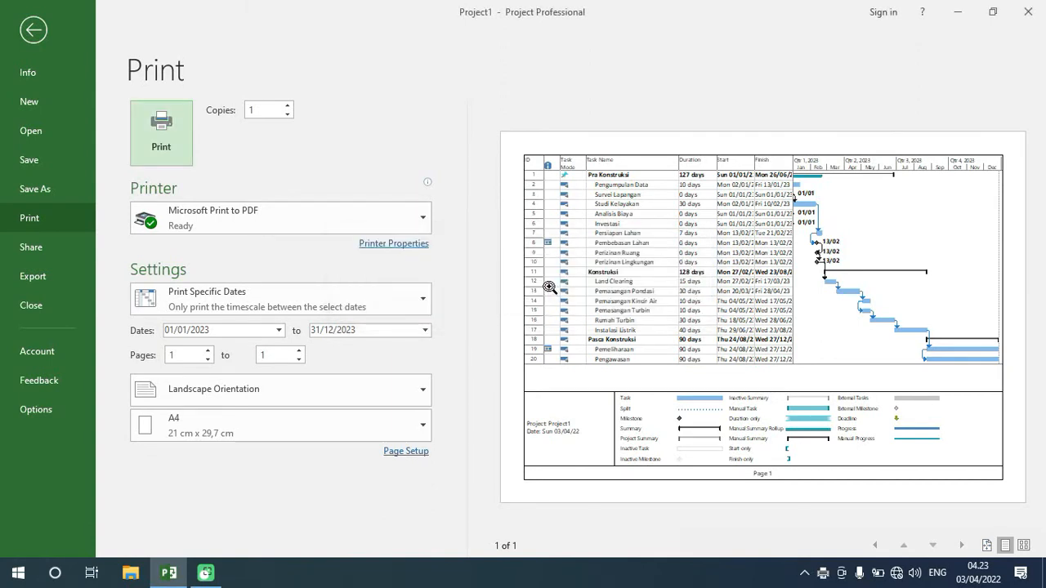
Step: Leave the print settings and open the Grant Chart PDF from the recent files in File Explorer
click(33, 25)
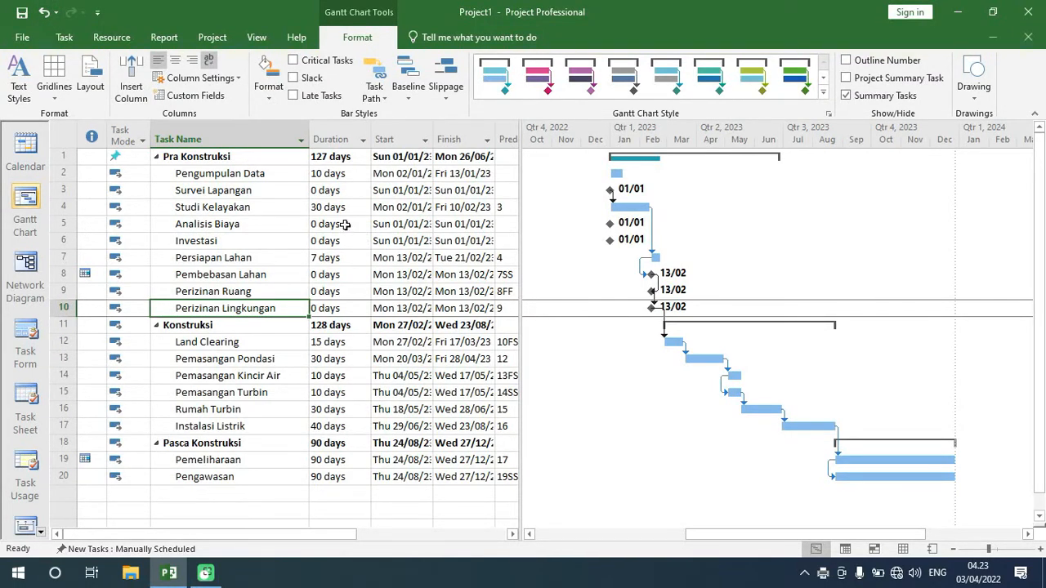
click(131, 576)
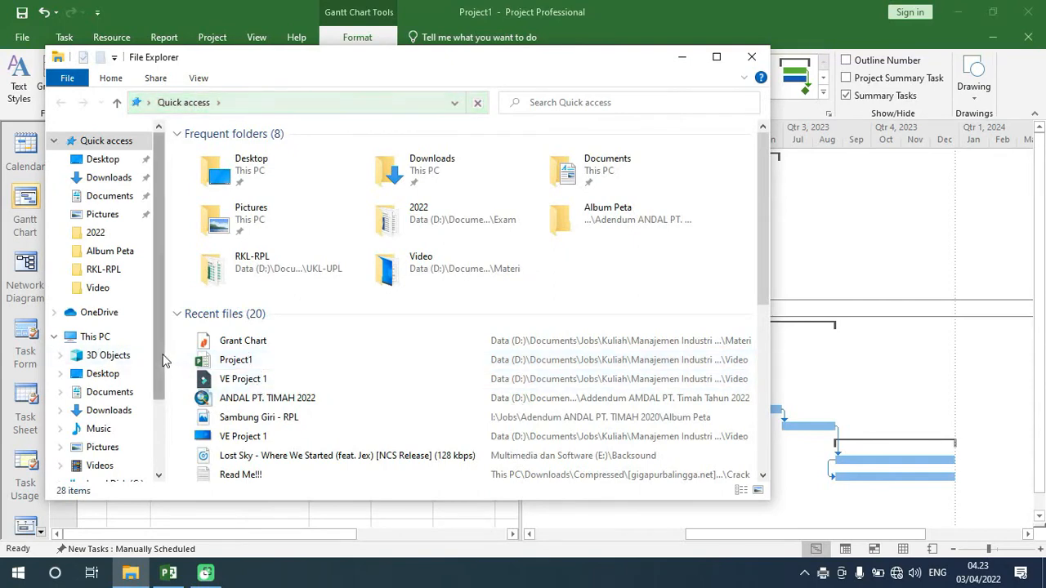
scroll(163, 360, down, 3)
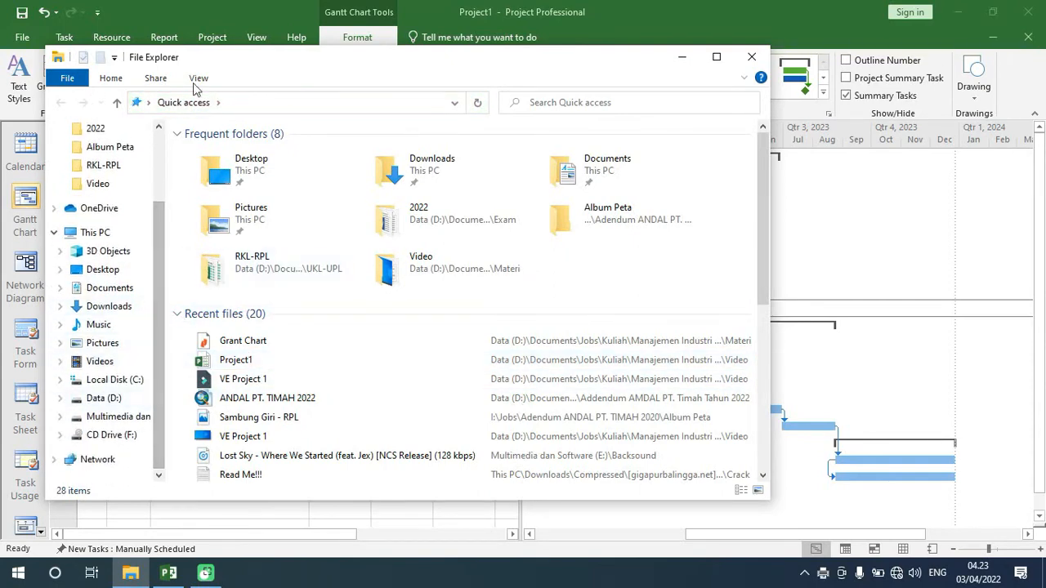
click(260, 344)
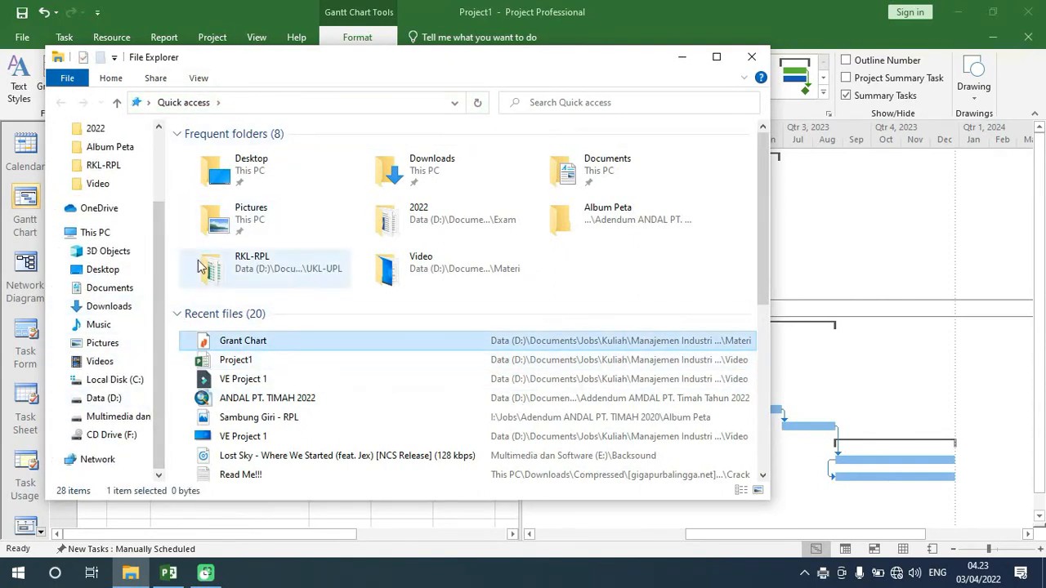
right_click(263, 347)
click(362, 522)
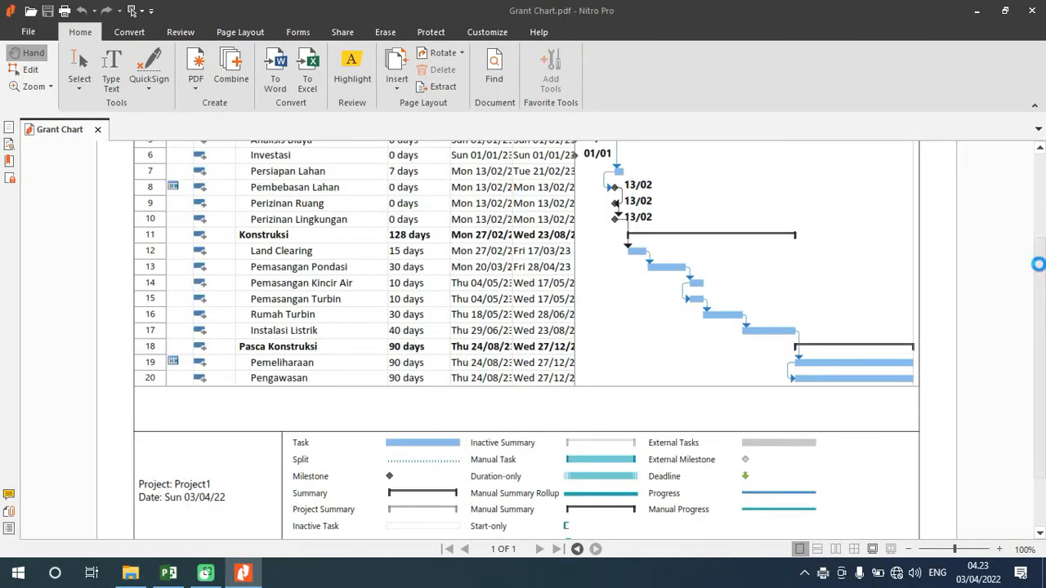
Step: Examine the printed Gantt chart and its legend in the PDF, close it and return to the project
drag(1039, 271, 1032, 196)
scroll(1034, 200, down, 3)
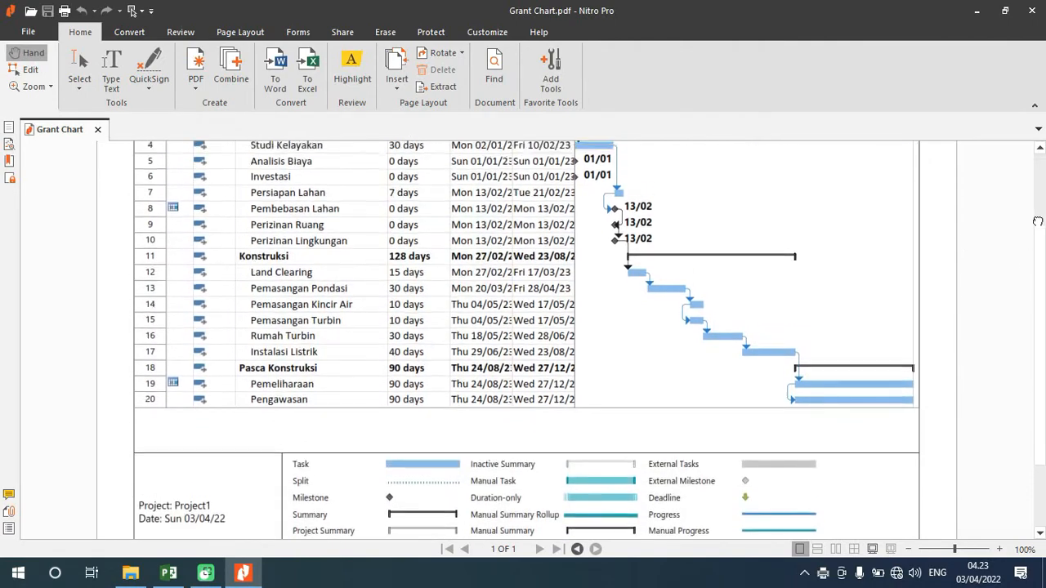
scroll(684, 146, up, 3)
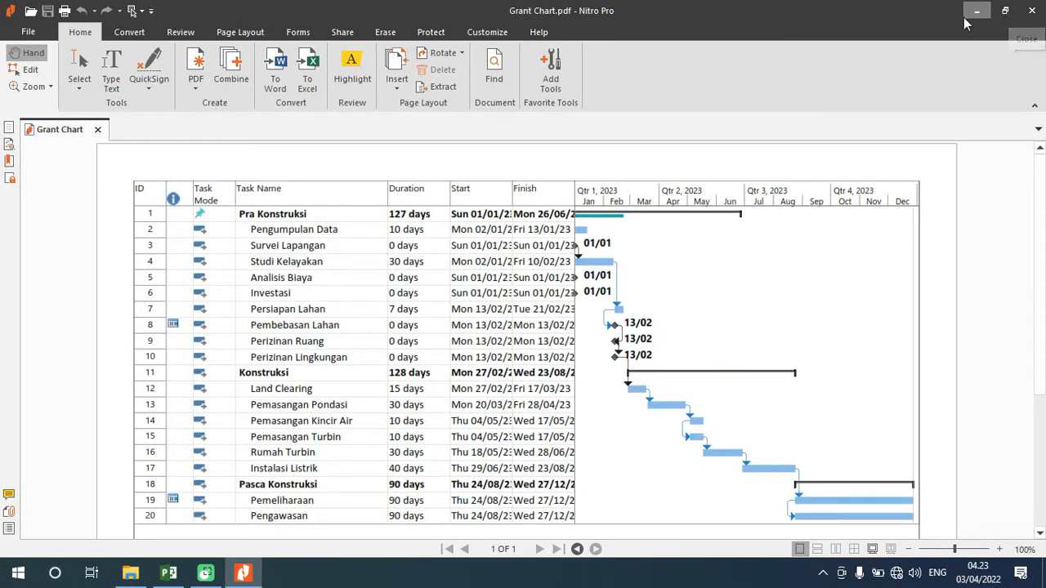
click(1031, 13)
click(594, 6)
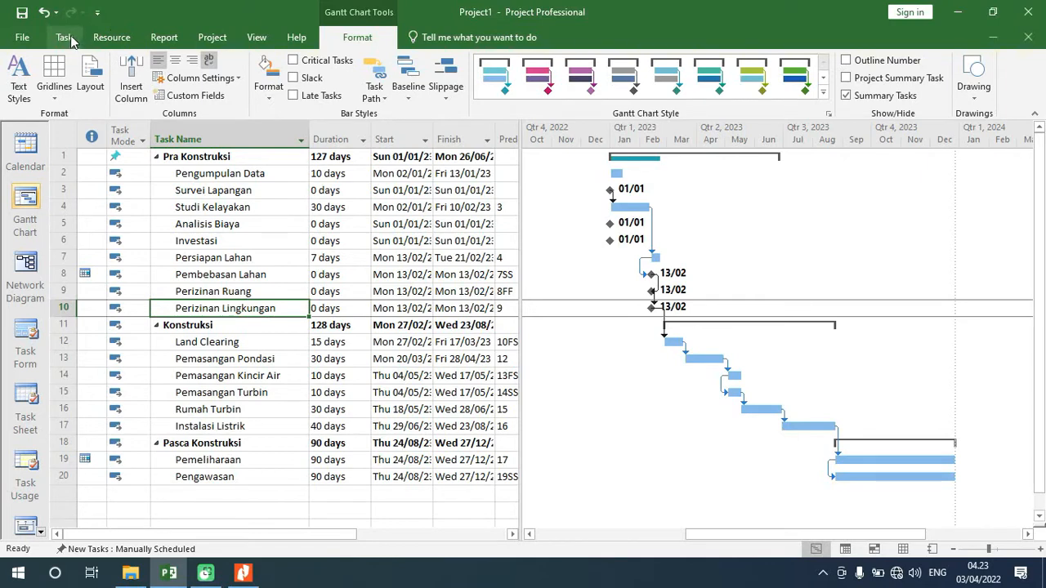
Step: Switch the project from the Gantt chart to the Resource Sheet view
click(40, 533)
click(40, 532)
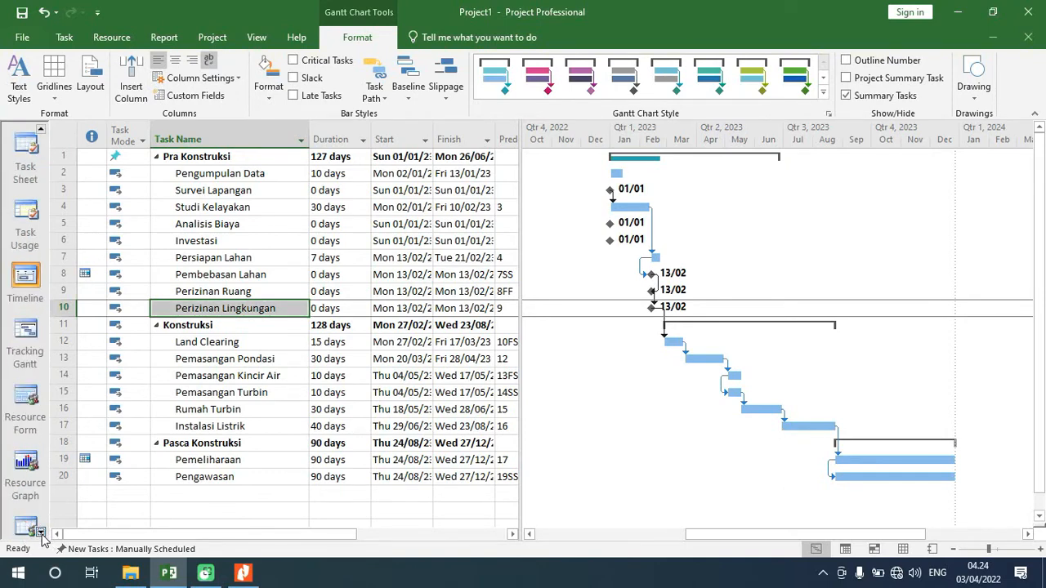
click(40, 533)
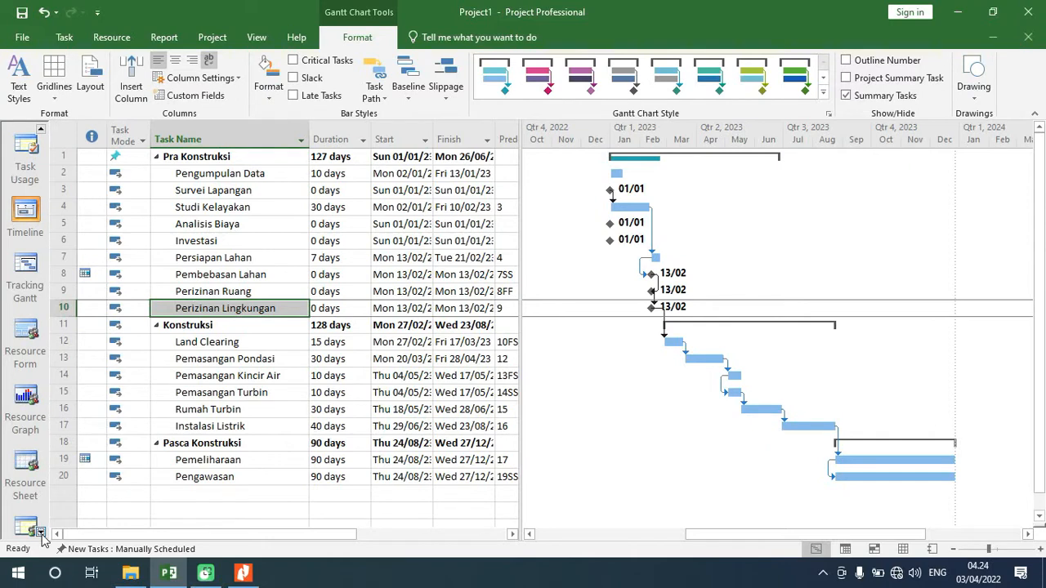
click(25, 464)
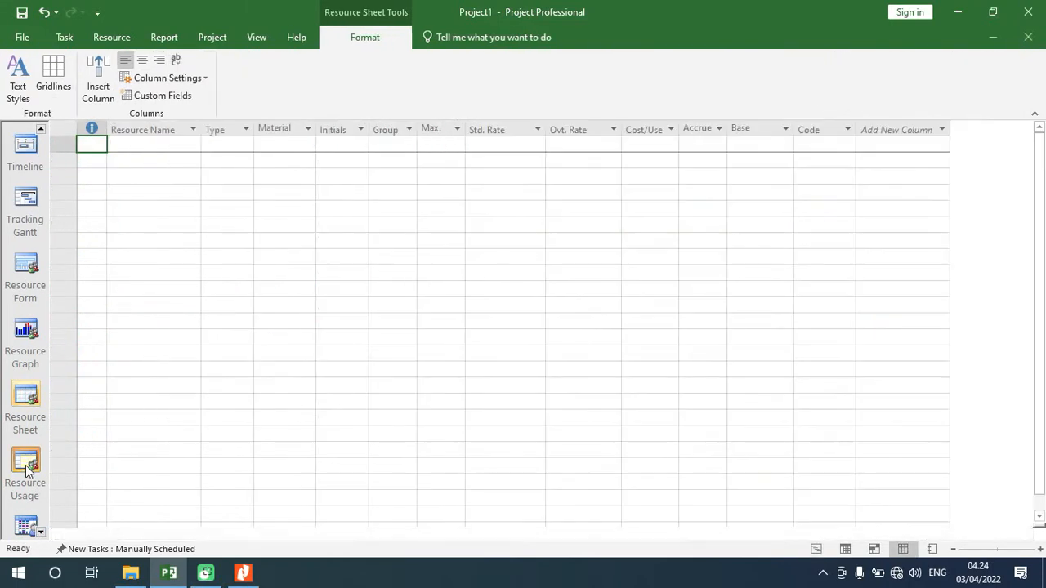
Step: Add two resources to the sheet, named Karyawan per Hari and Karyawan per Jam
click(127, 145)
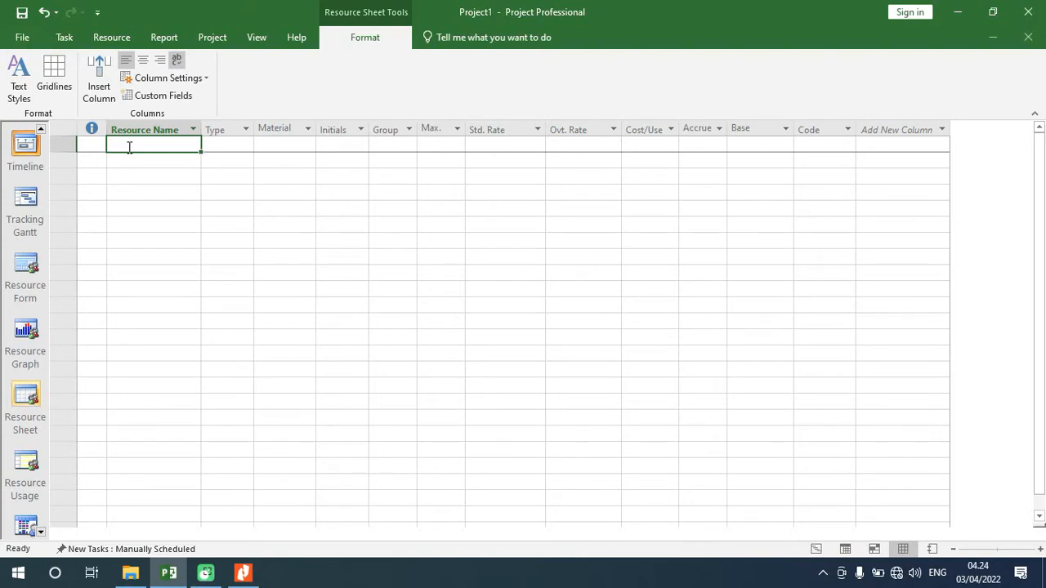
text(Karyawan per Hari)
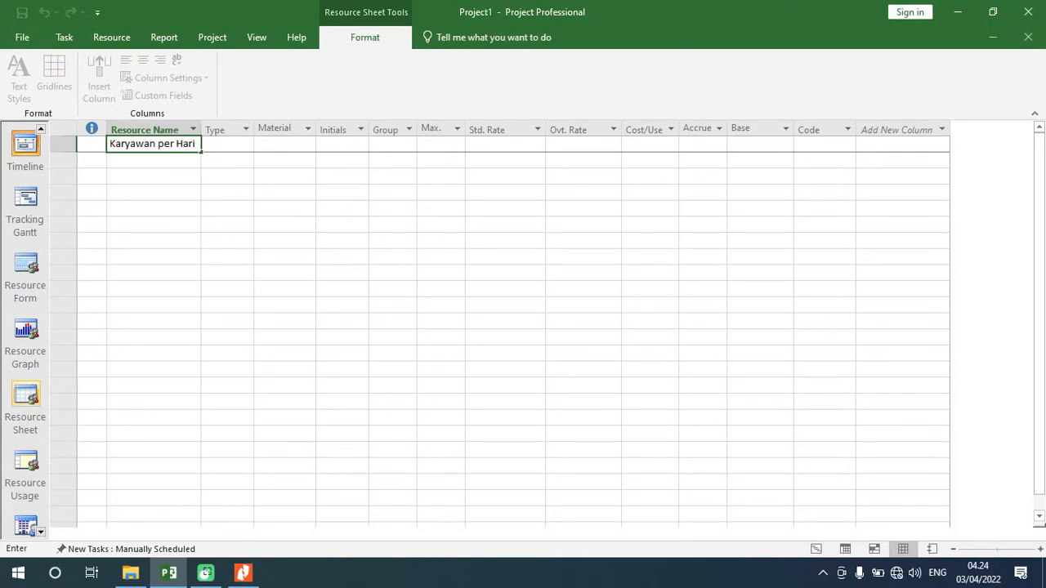
key(Return)
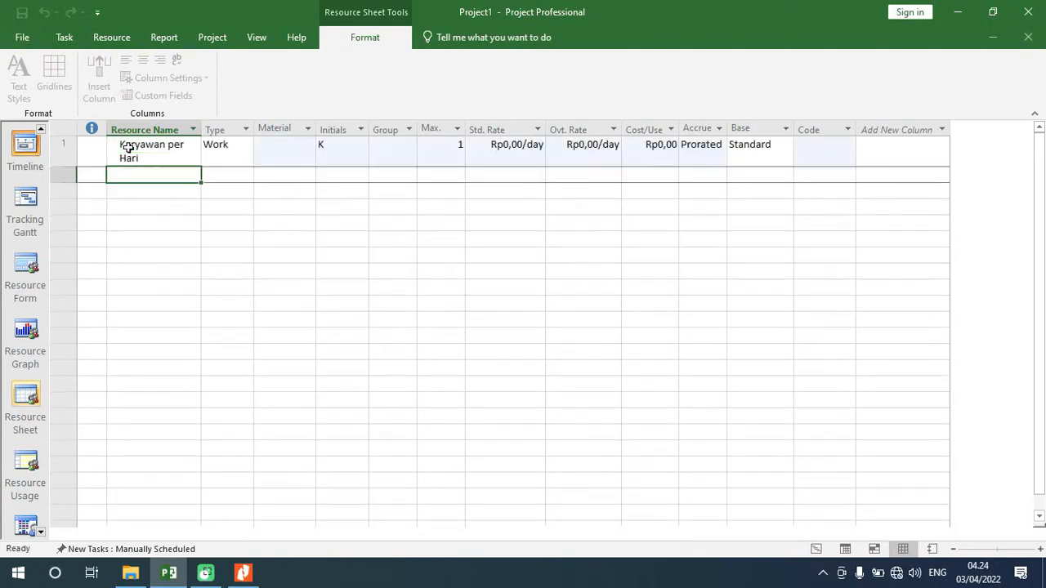
text(K)
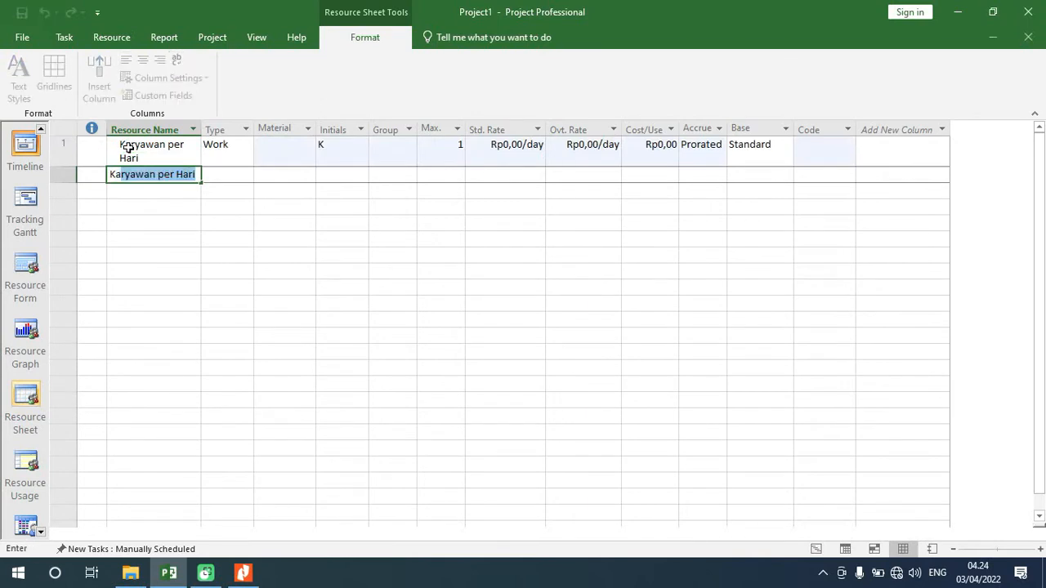
text(aryawan per)
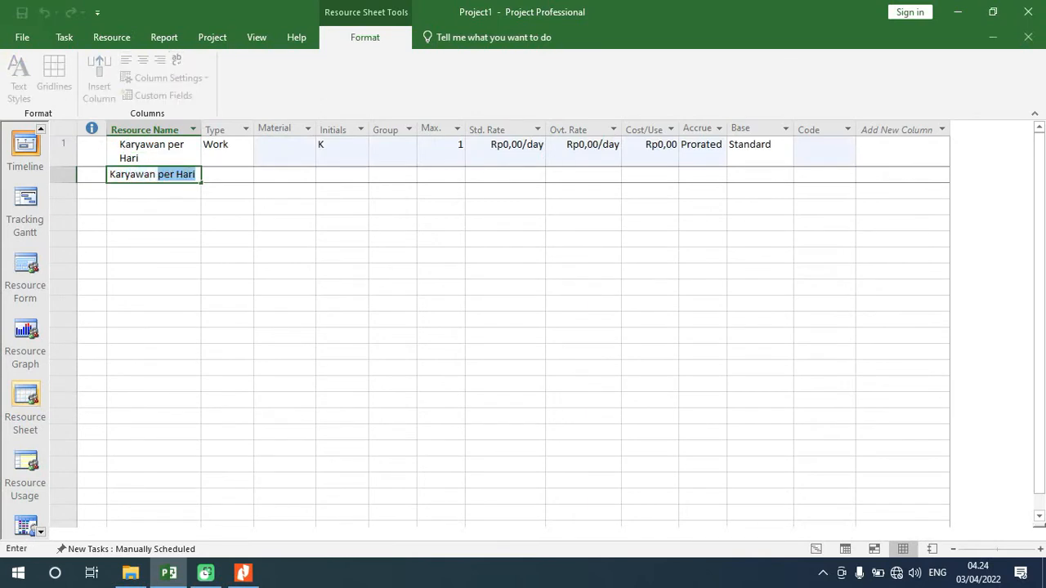
text( ja)
text(Jam)
key(Return)
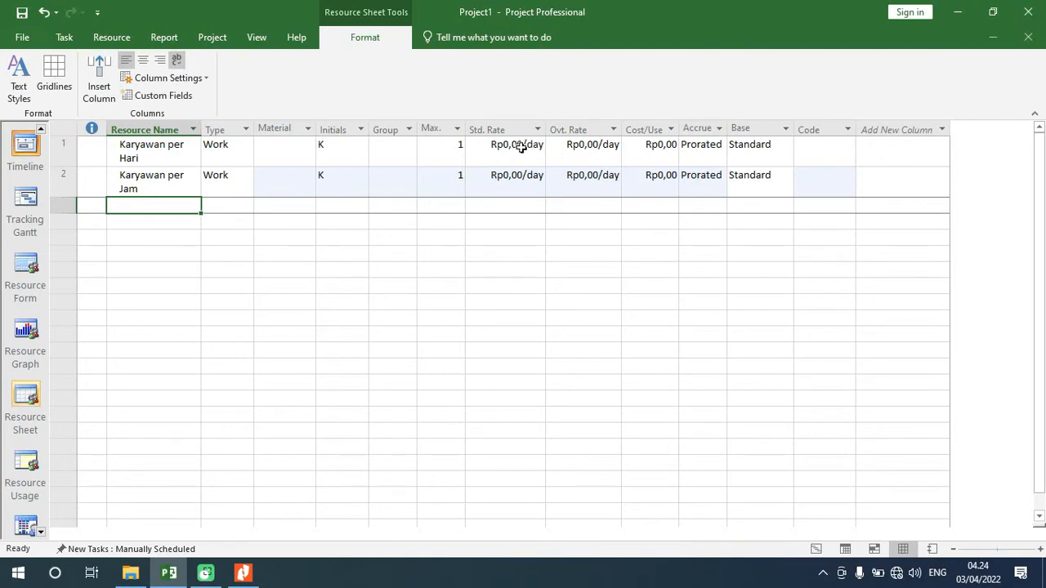
Step: Review the resource type choices, trying Material for Karyawan per Jam before returning it to Work
click(237, 147)
click(247, 147)
click(249, 148)
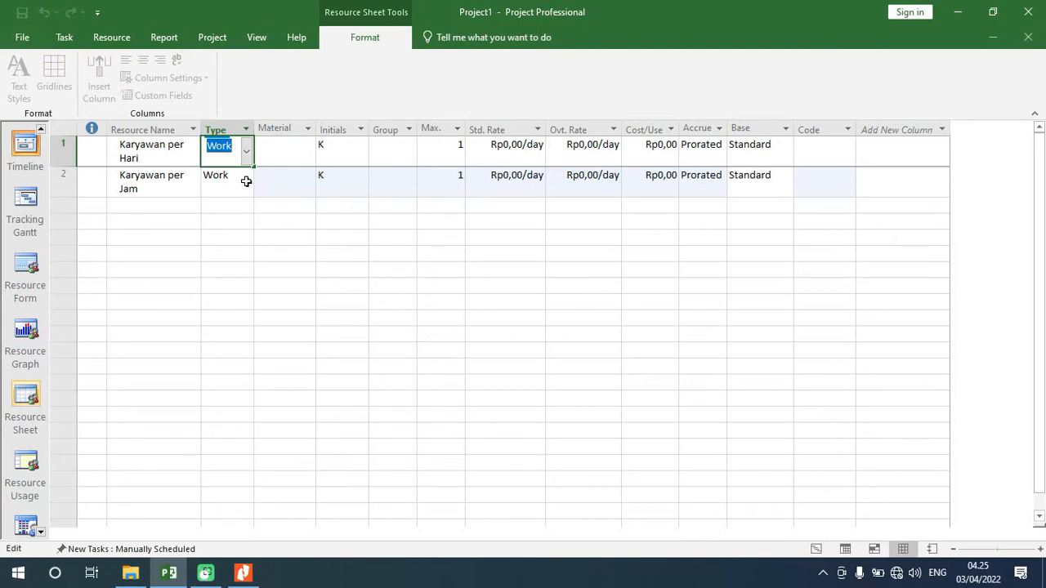
click(246, 181)
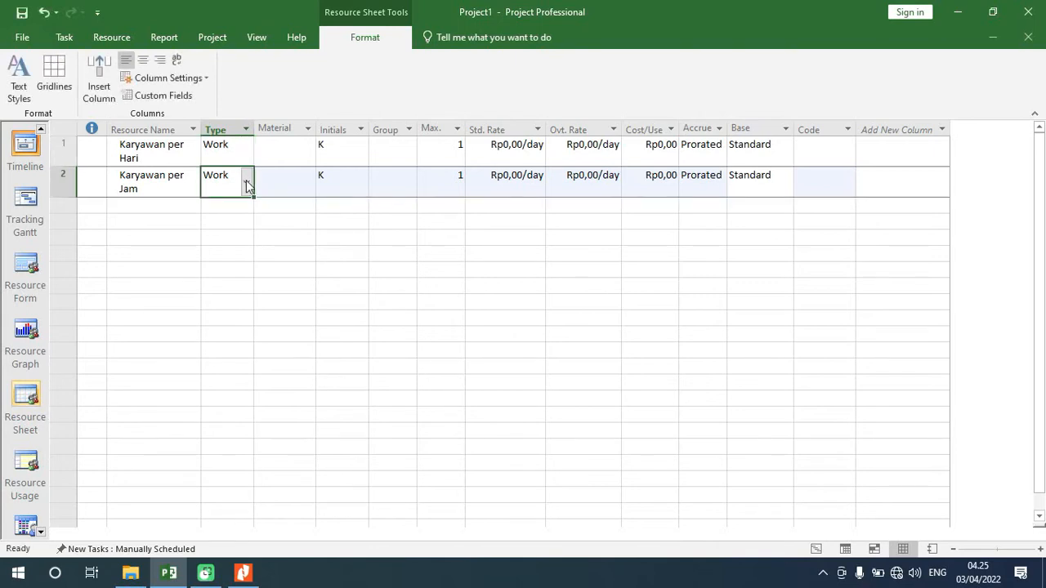
click(248, 186)
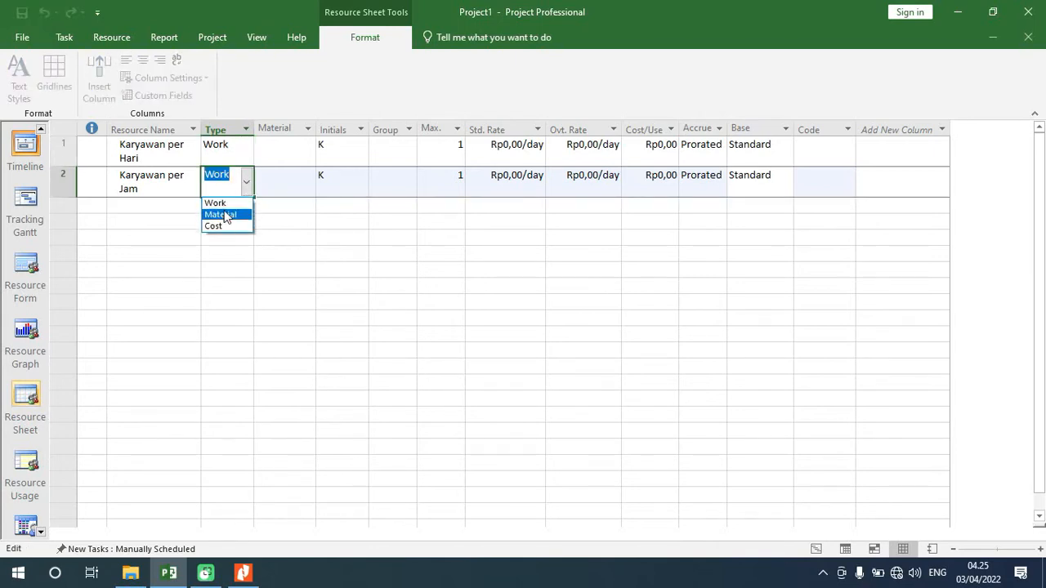
click(231, 213)
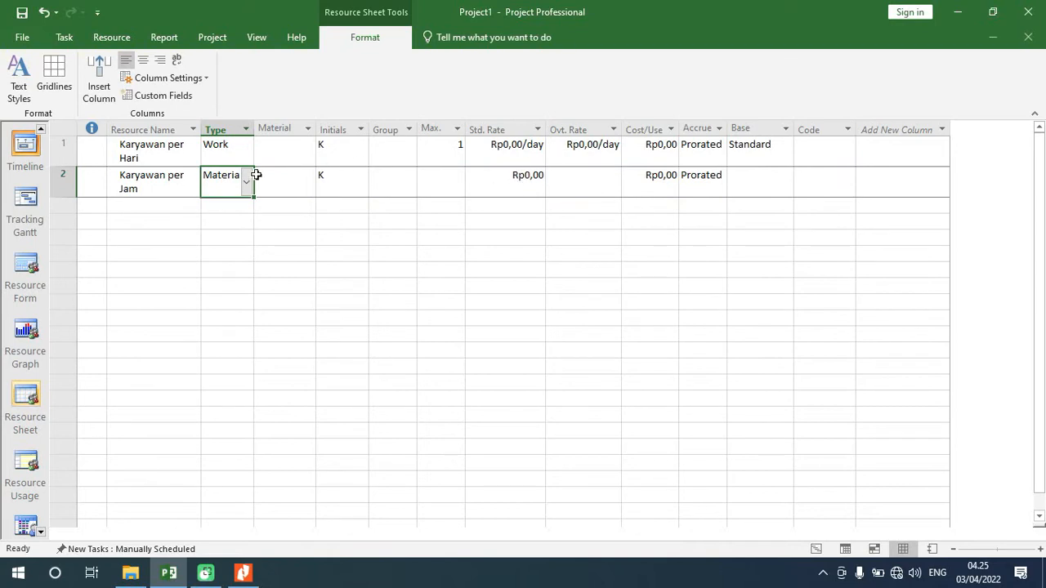
click(248, 186)
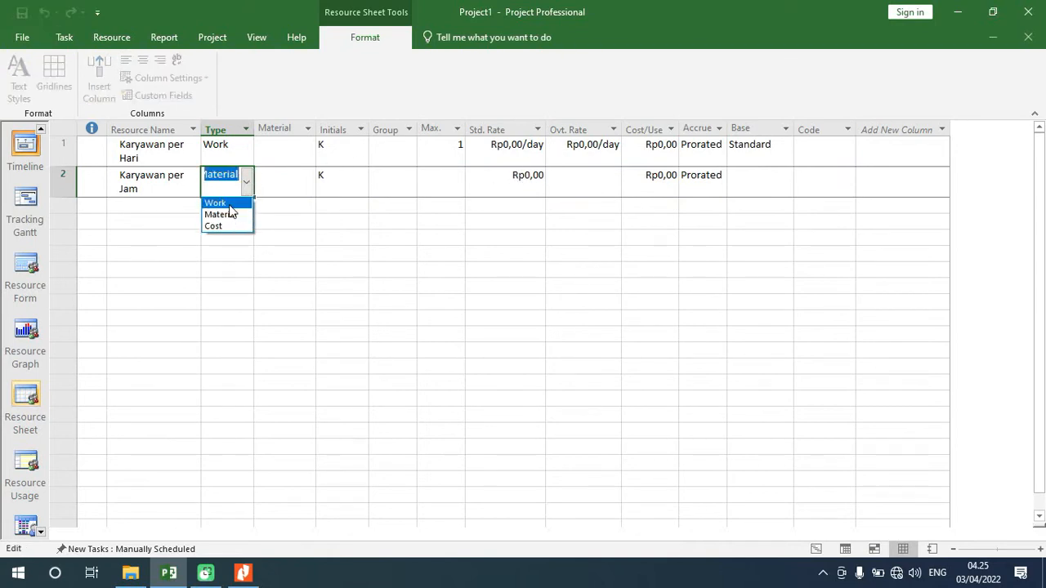
click(231, 202)
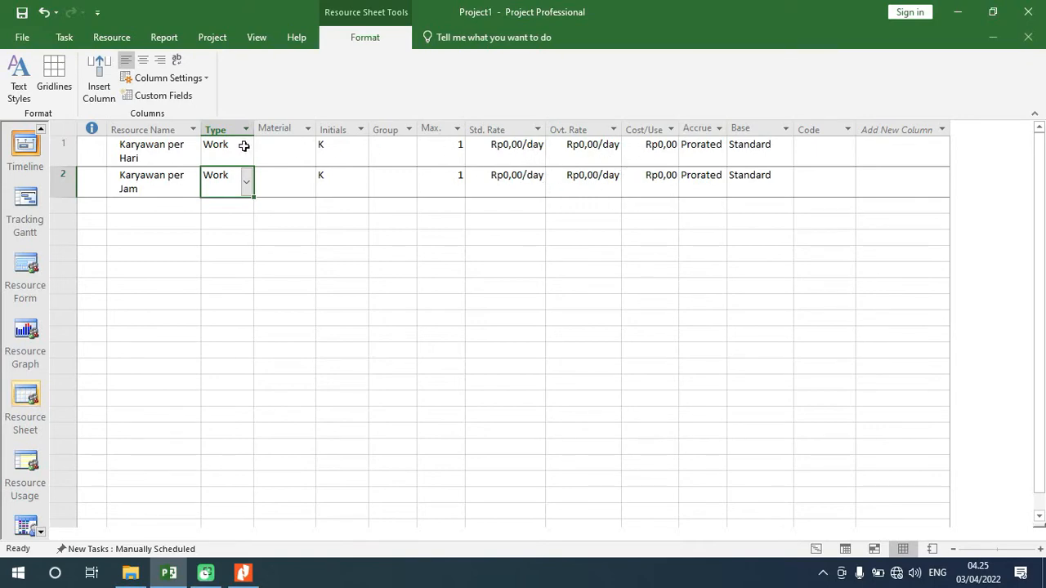
Step: Examine the standard rate of Karyawan per Hari and its time unit
click(505, 152)
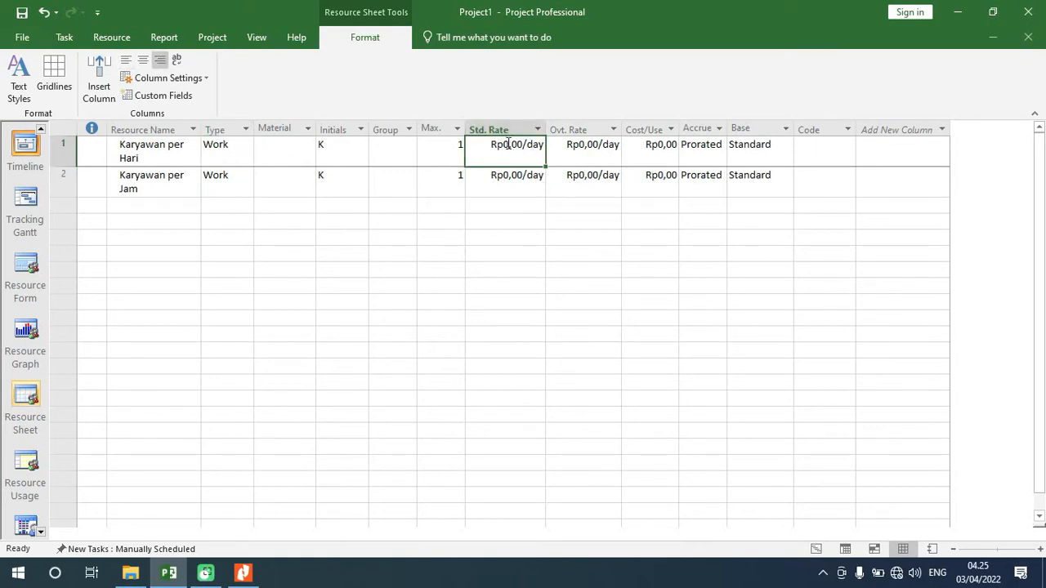
click(501, 144)
drag(525, 151, 544, 150)
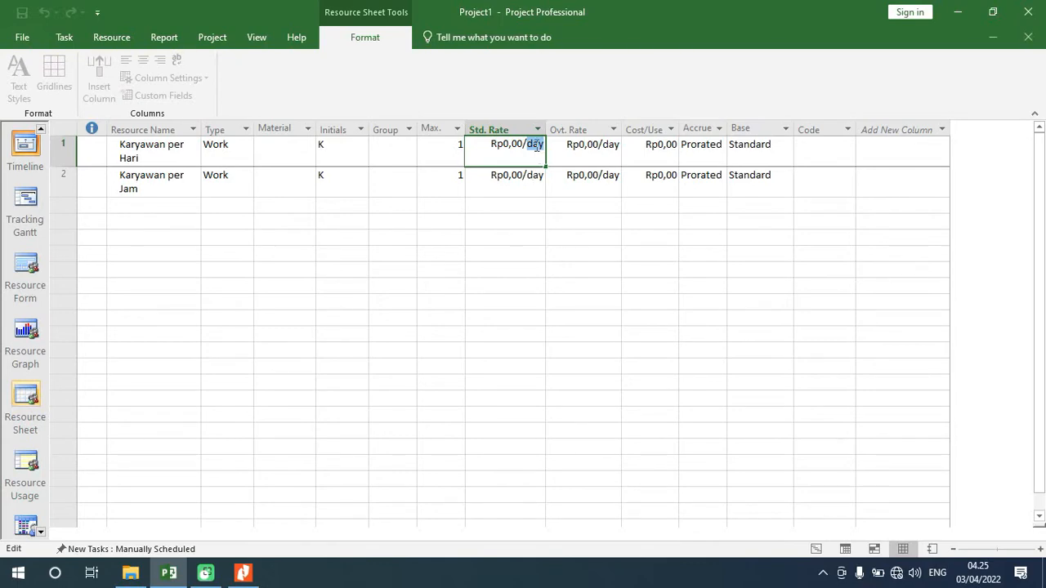
click(517, 145)
Step: Set the standard rate of Karyawan per Jam to Rp0,00/hr
click(529, 174)
double_click(535, 178)
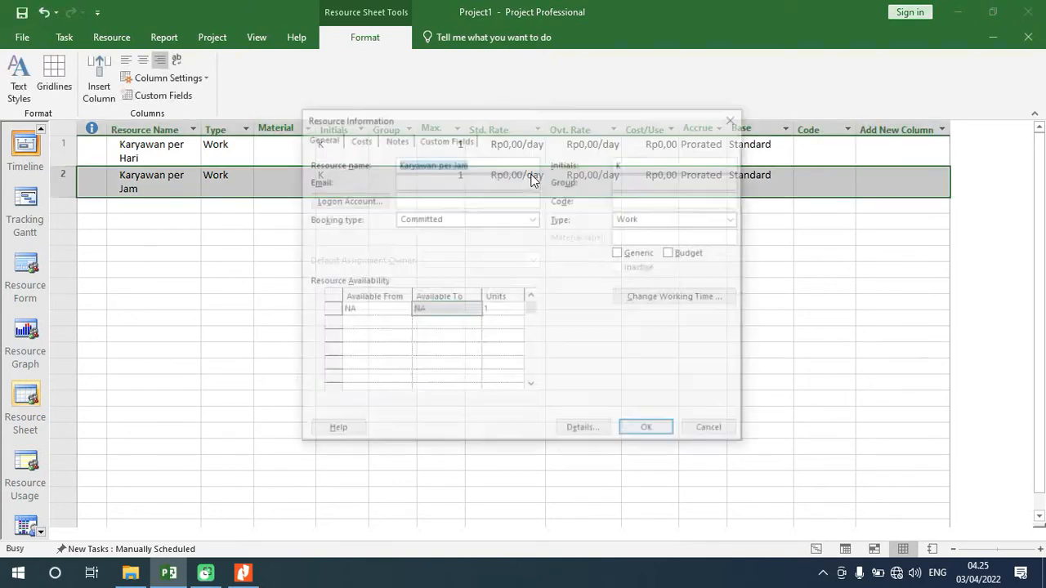
click(731, 118)
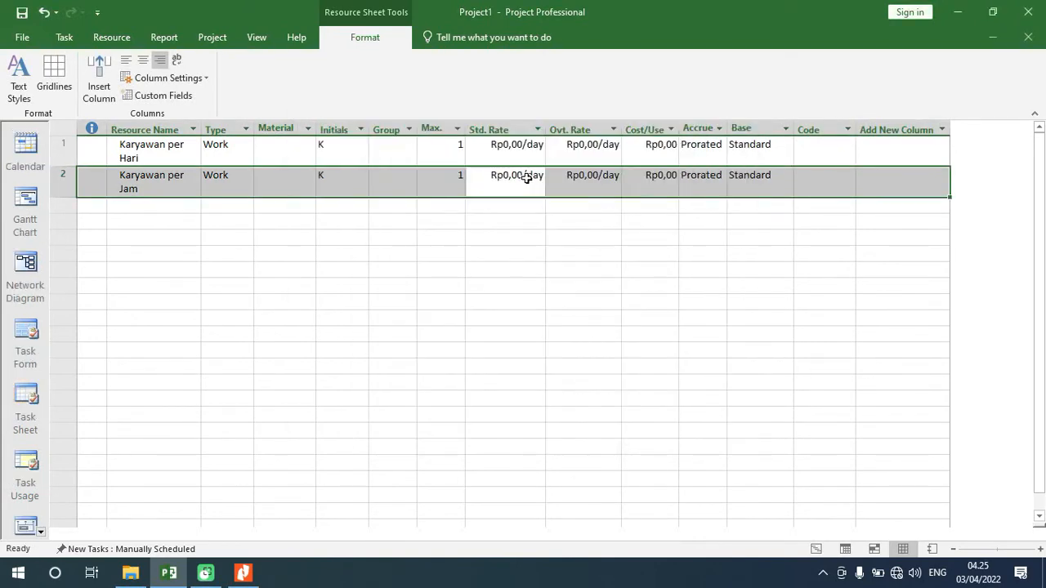
click(531, 175)
click(532, 175)
key(BackSpace)
key(BackSpace)
key(BackSpace)
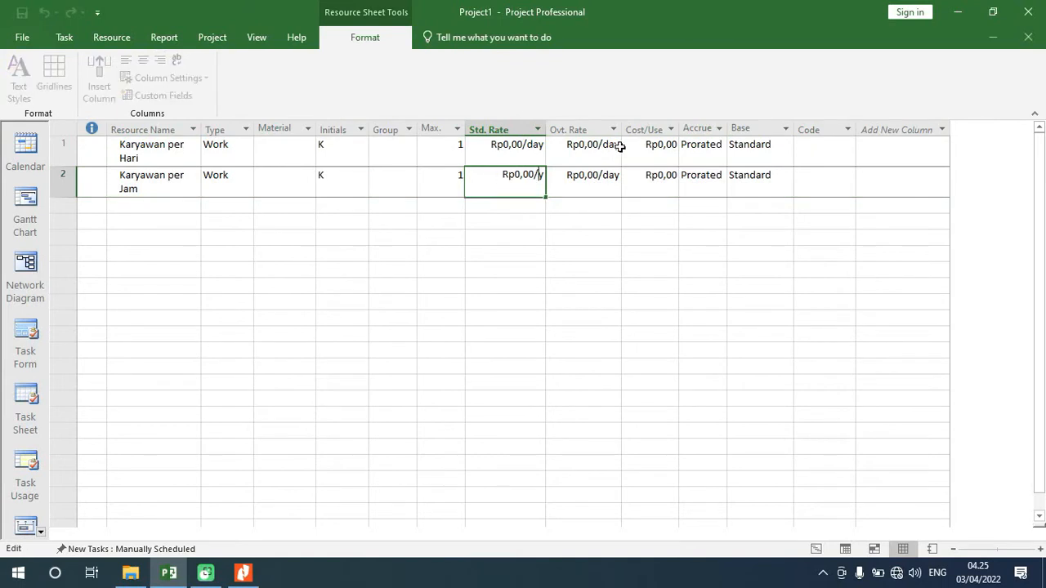
text(hr)
key(Return)
Step: Set the overtime rate of Karyawan per Jam to Rp0,00/hr
key(Up)
key(Right)
key(Right)
key(Left)
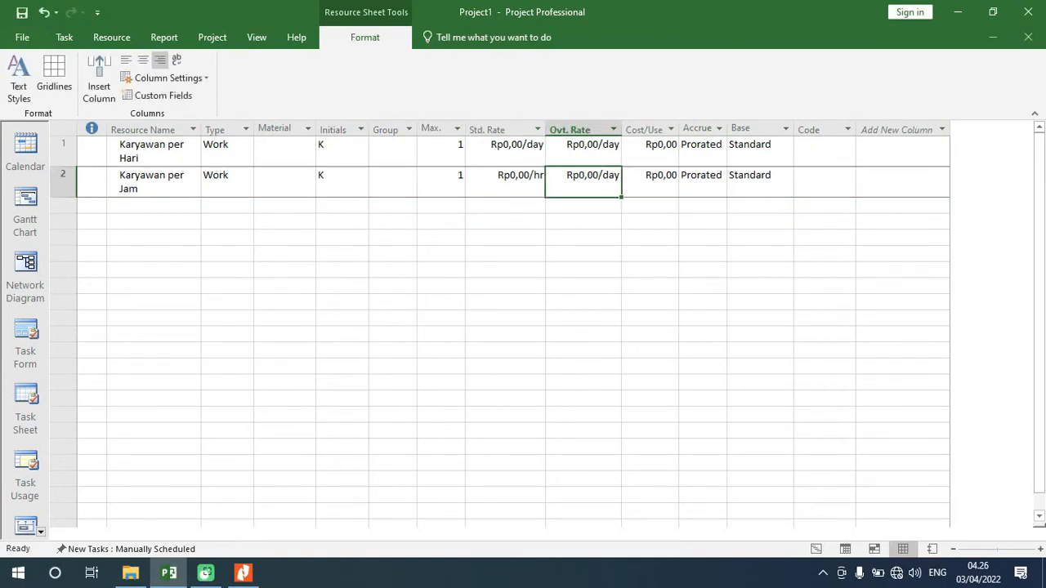
double_click(610, 175)
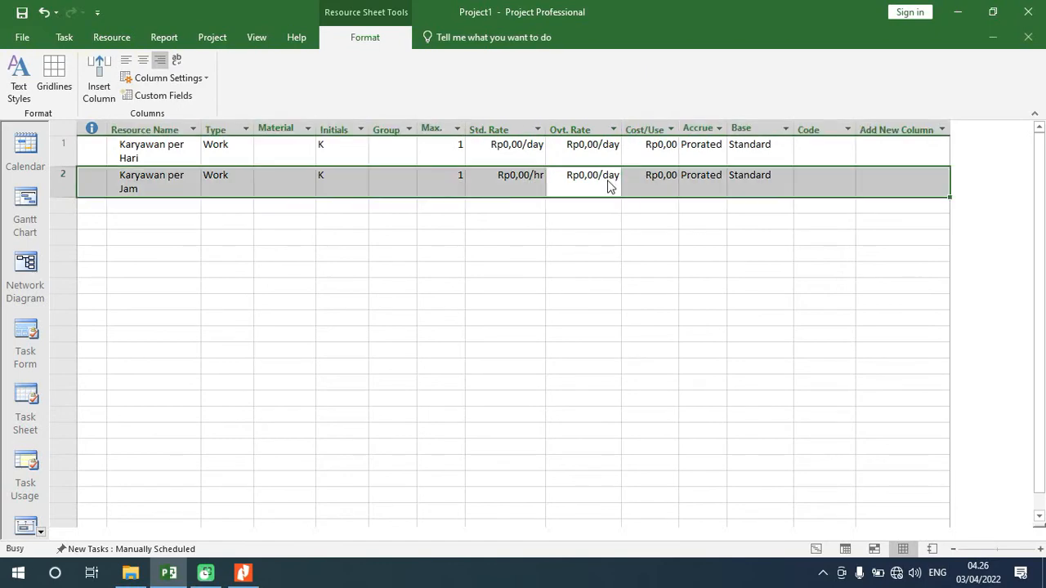
click(713, 431)
click(605, 178)
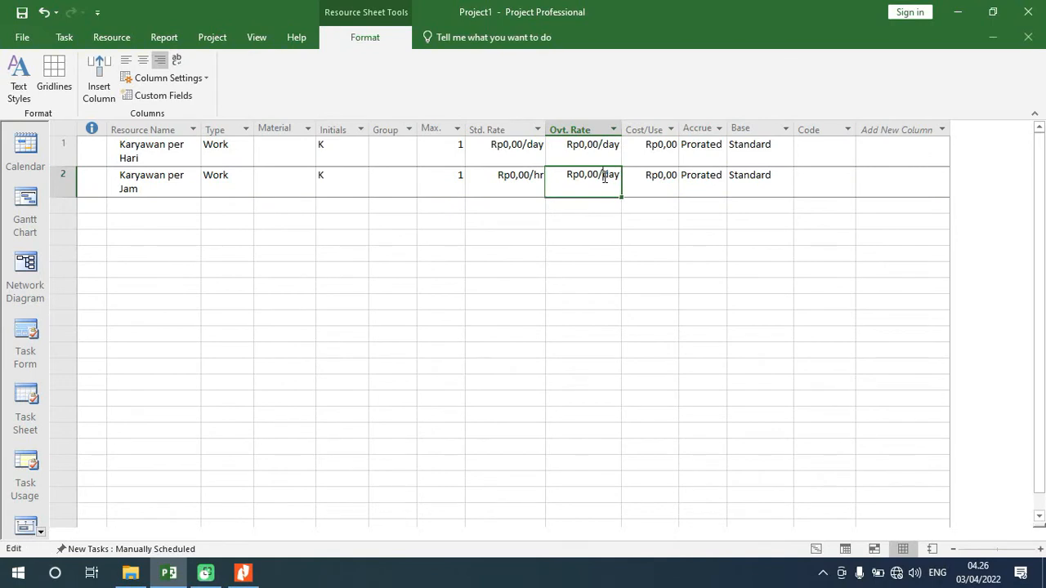
drag(603, 176, 622, 179)
text(hr)
key(Return)
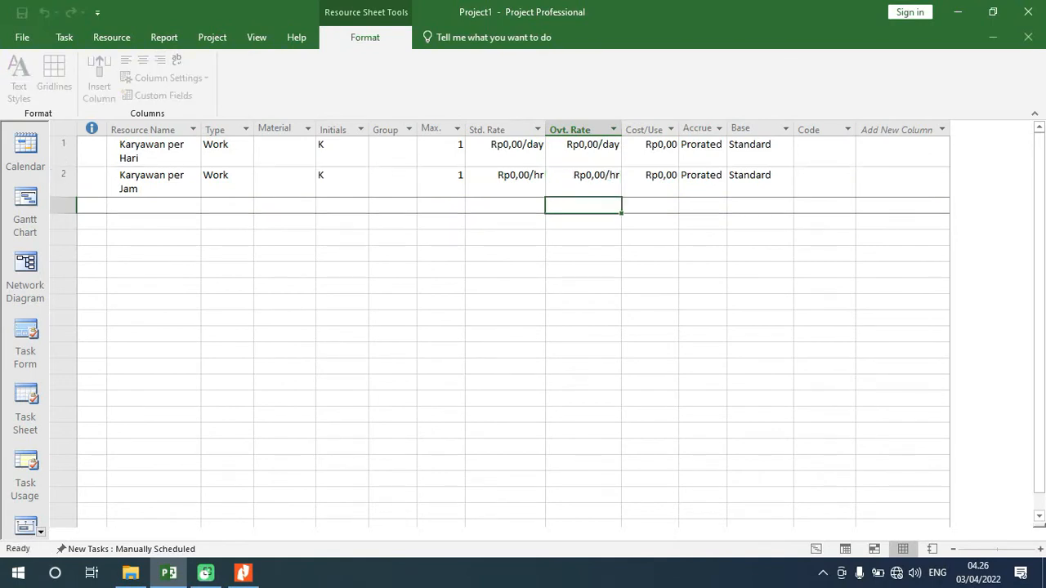
key(Return)
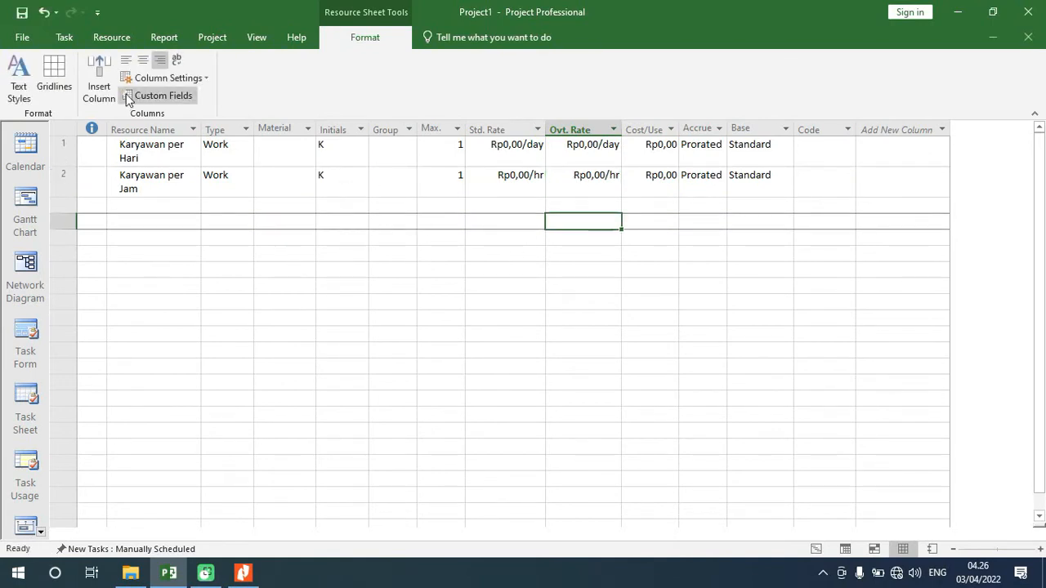
Step: Set the project's calendar options to 7 hours per day, 32 hours per week and 26 days per month
click(22, 36)
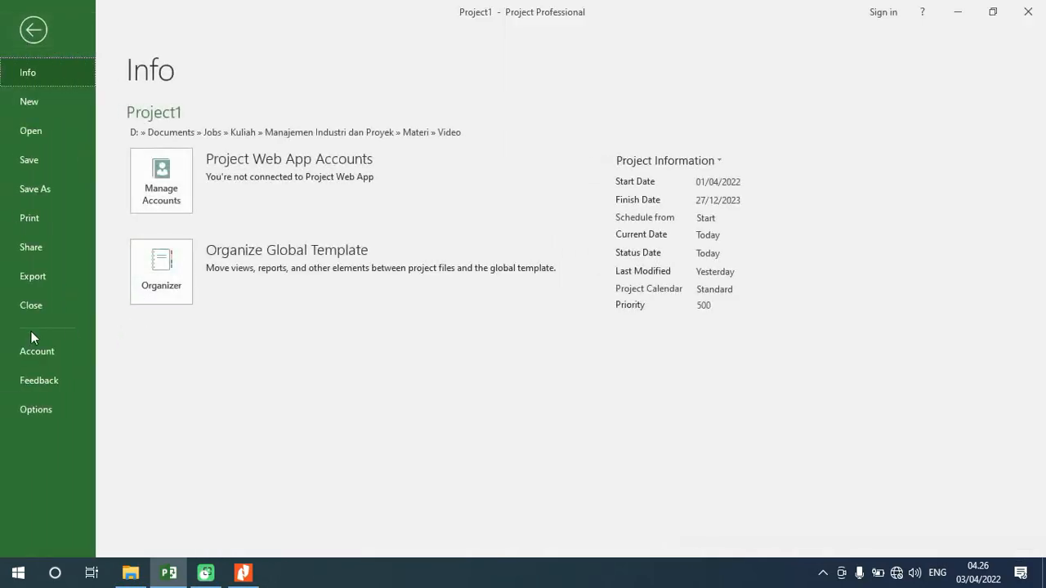
click(50, 412)
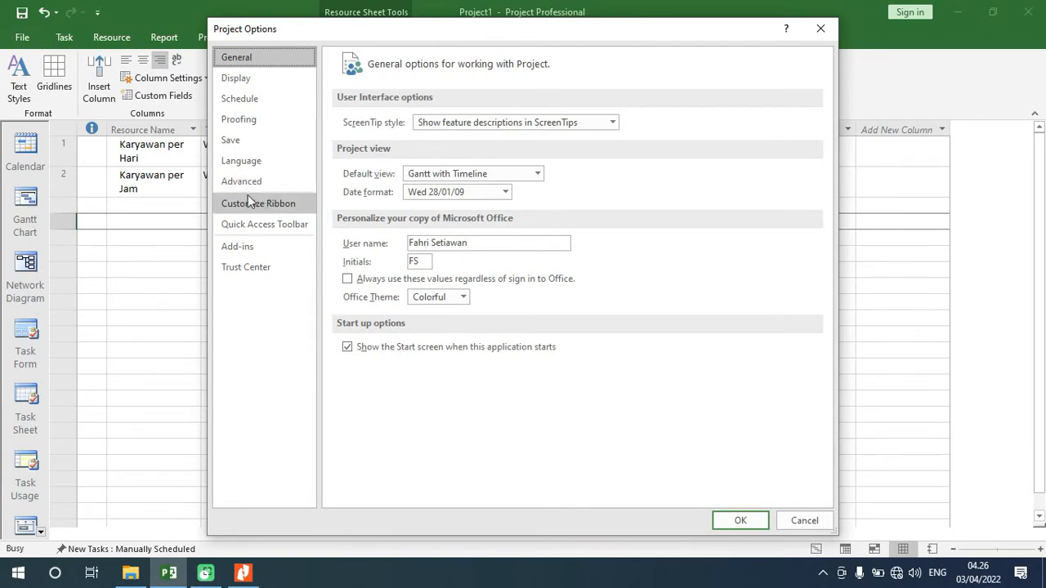
click(255, 98)
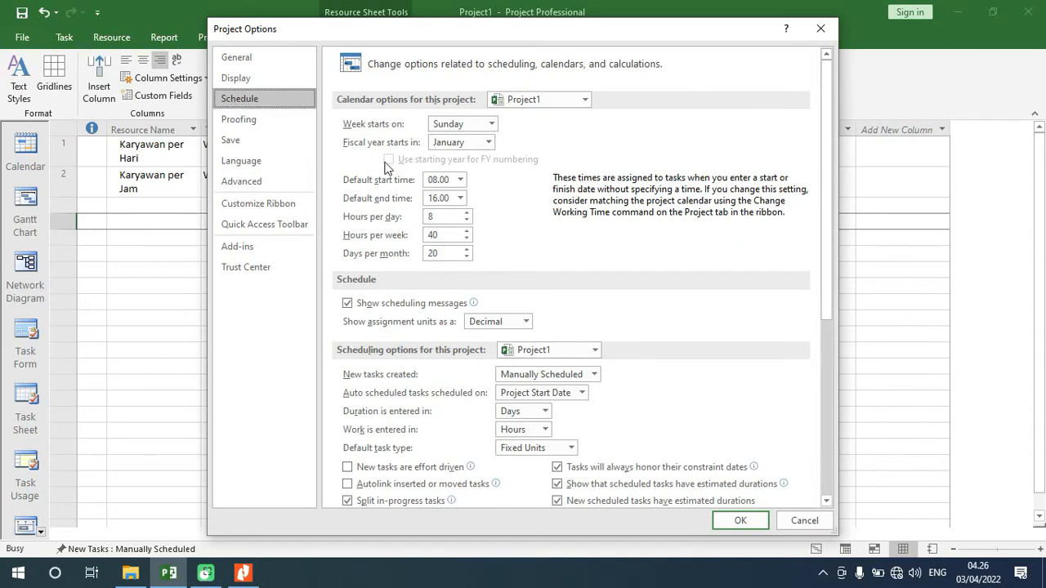
click(467, 219)
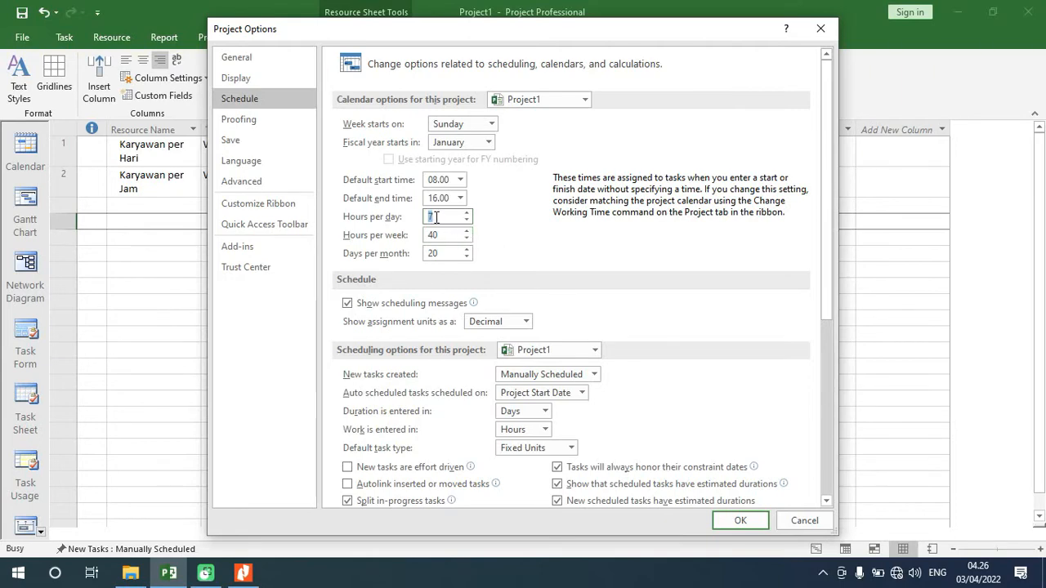
drag(448, 235, 422, 235)
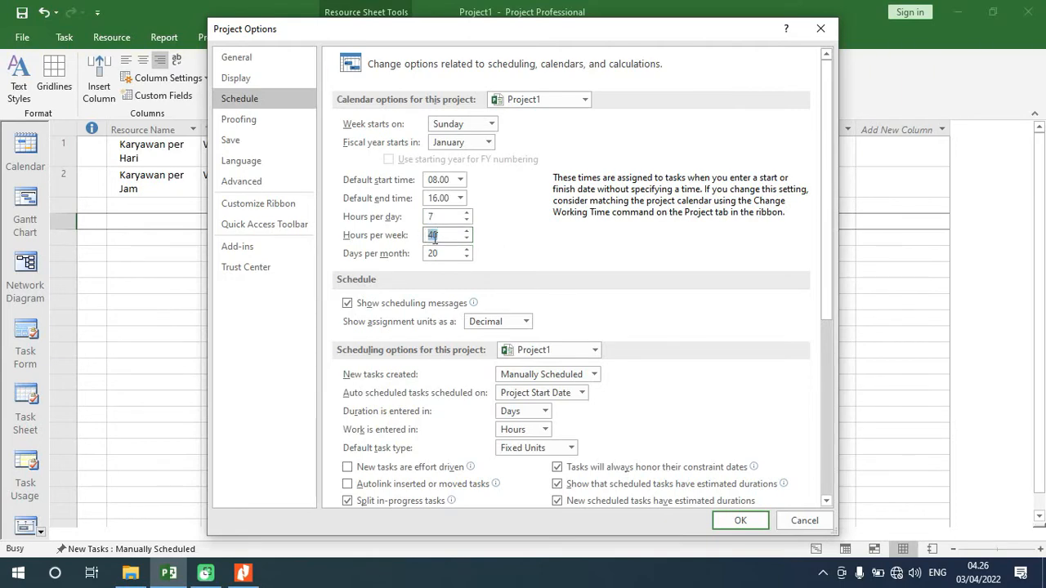
text(32)
click(448, 252)
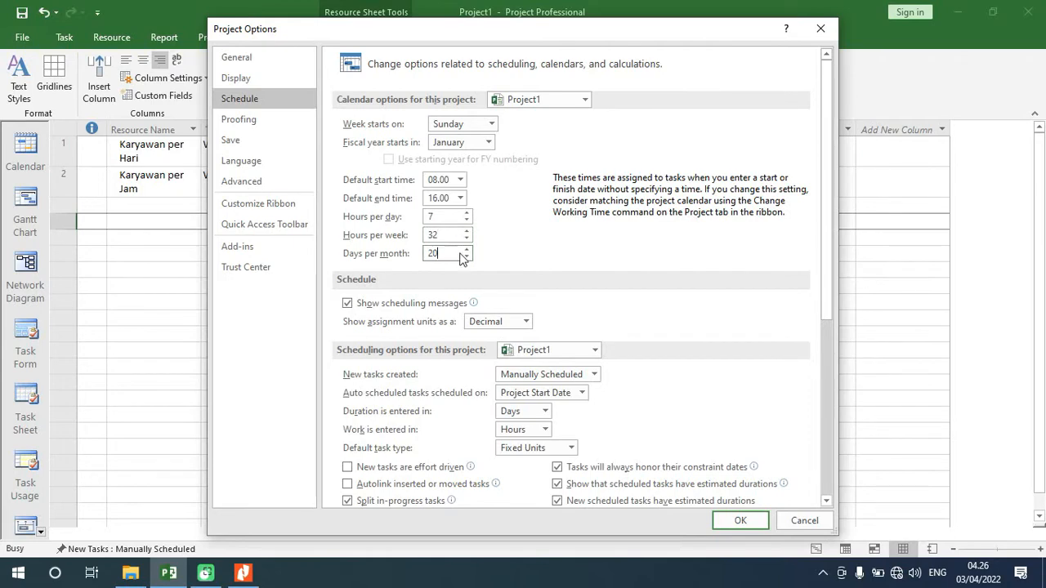
key(BackSpace)
text(6)
key(Return)
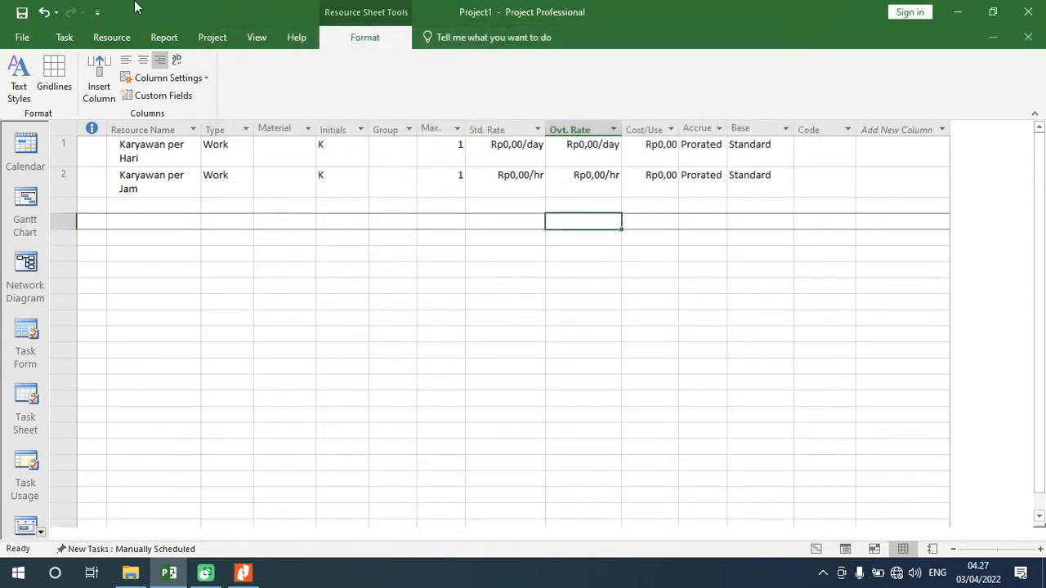
Step: Set the project's default standard and overtime rates to Rp0,00/h in the advanced project options
click(23, 37)
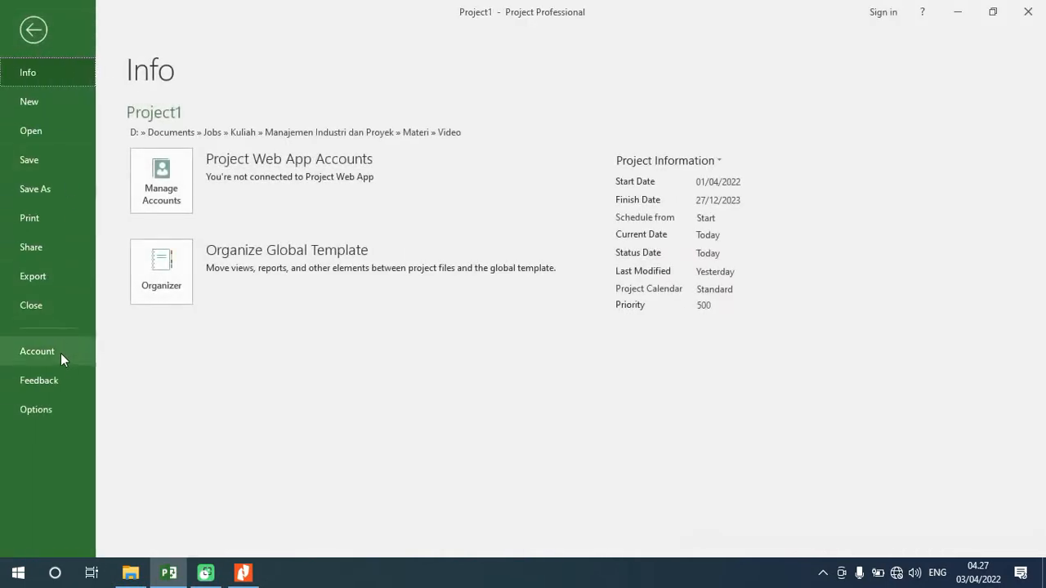
click(59, 411)
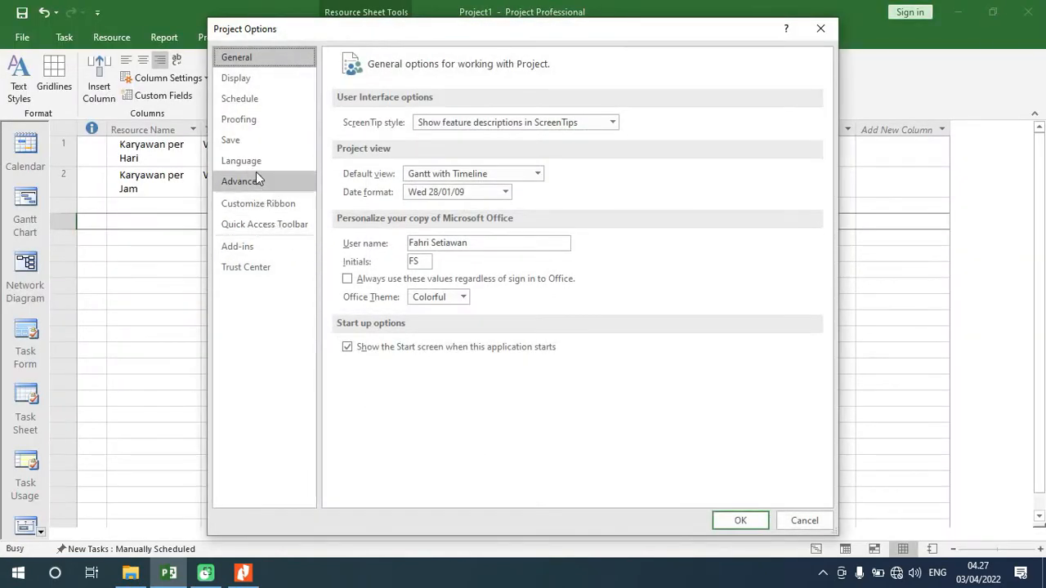
click(261, 183)
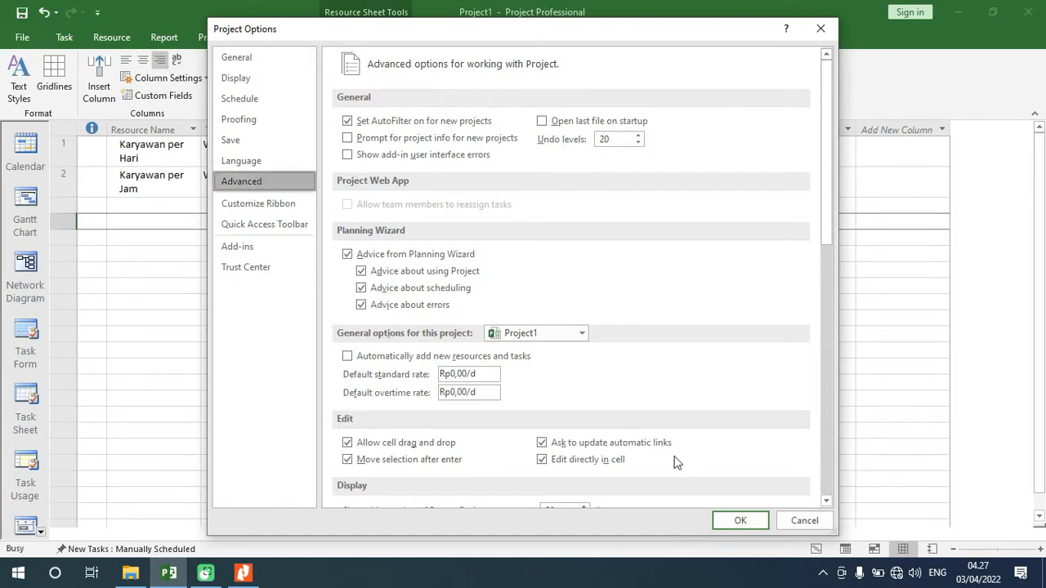
drag(827, 236, 833, 292)
click(480, 245)
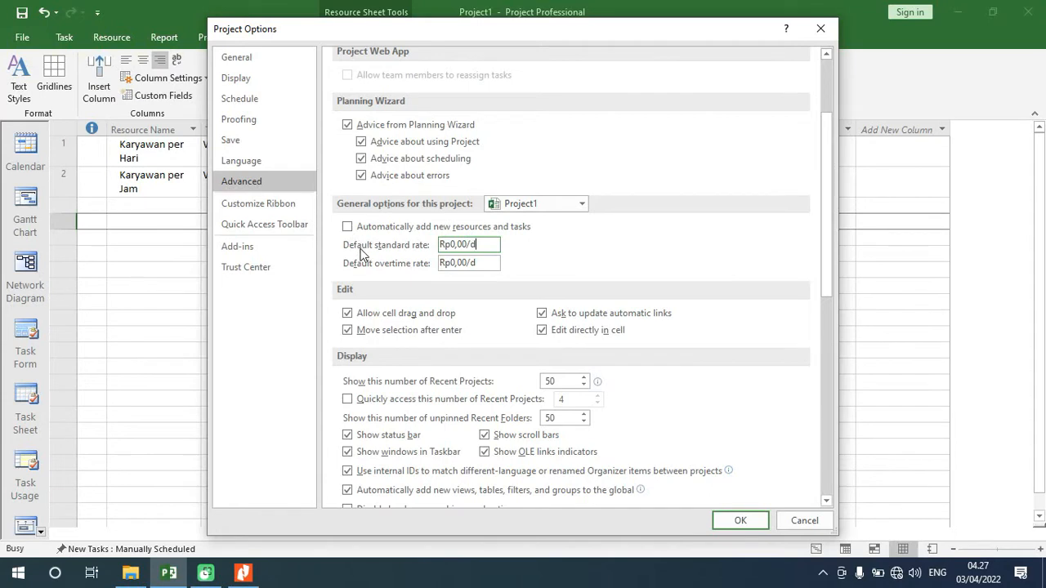
click(483, 263)
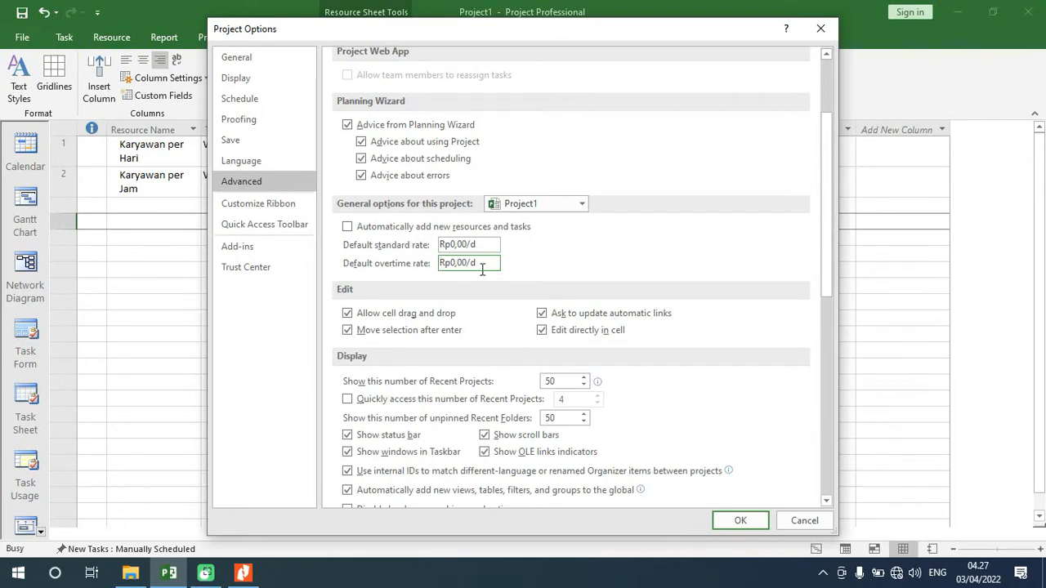
key(BackSpace)
text(h)
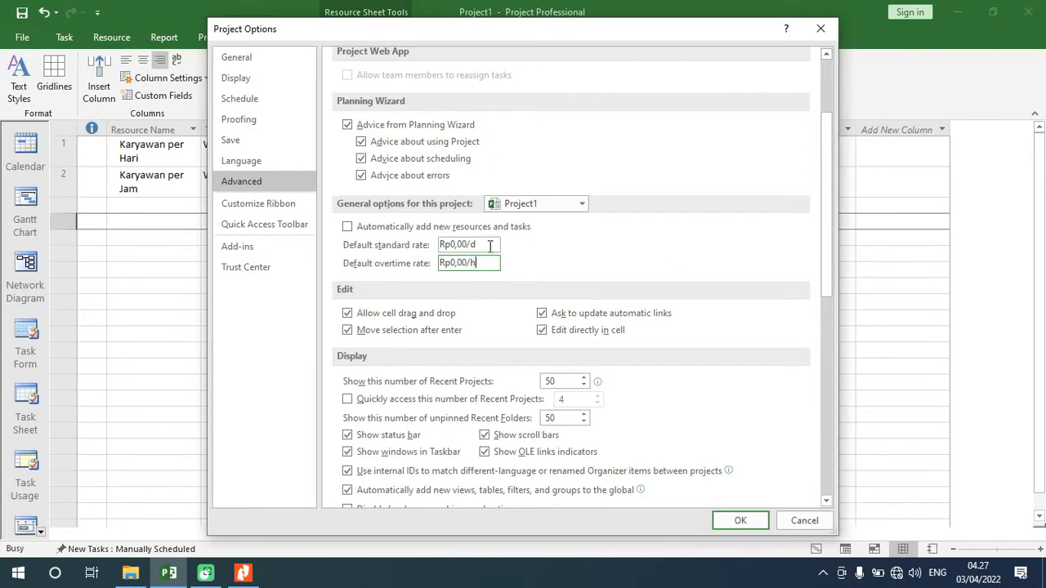
drag(490, 246, 470, 250)
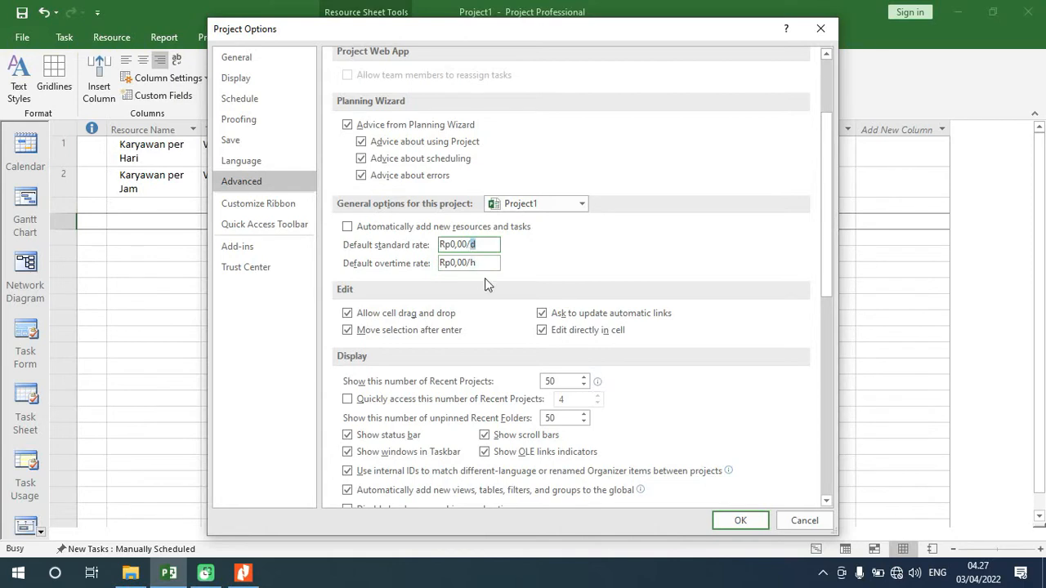
text(h)
Step: Return the default standard and overtime rates to Rp0,00/d
drag(724, 32, 684, 164)
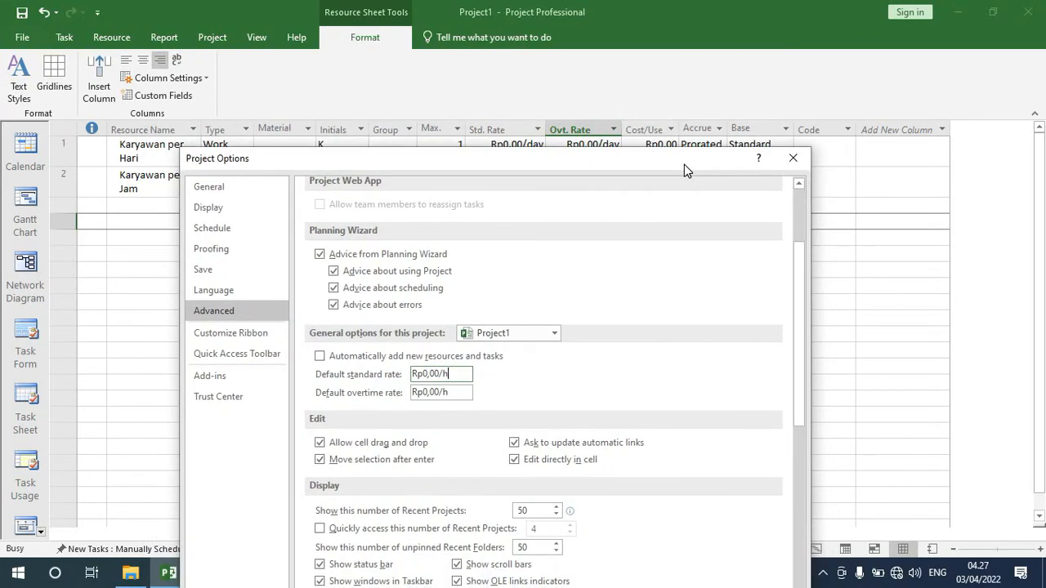
key(BackSpace)
click(450, 392)
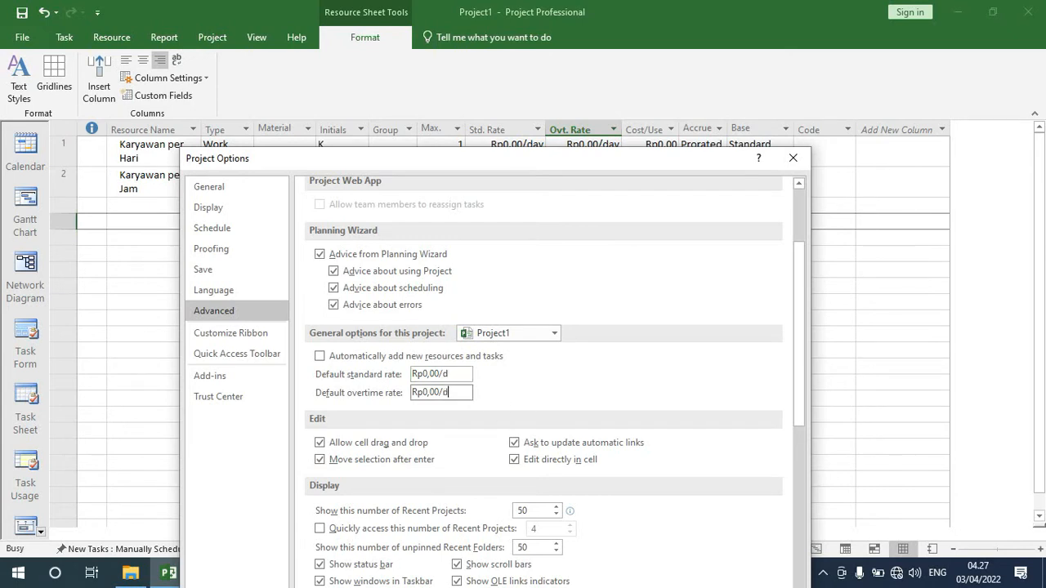
Step: Change both default rates to Rp0,00/h and apply the project options
drag(531, 168, 510, 61)
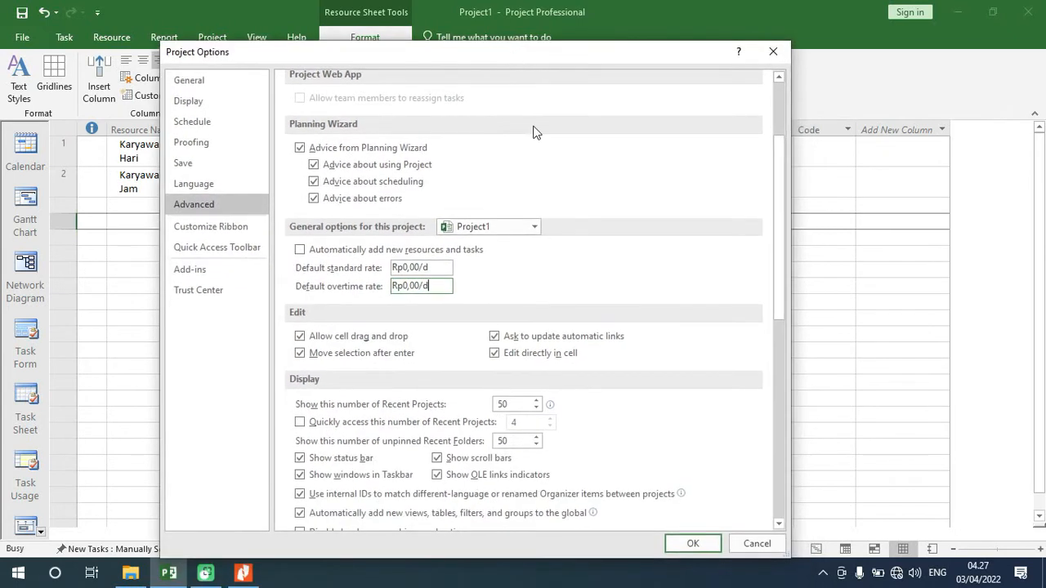
key(BackSpace)
click(439, 266)
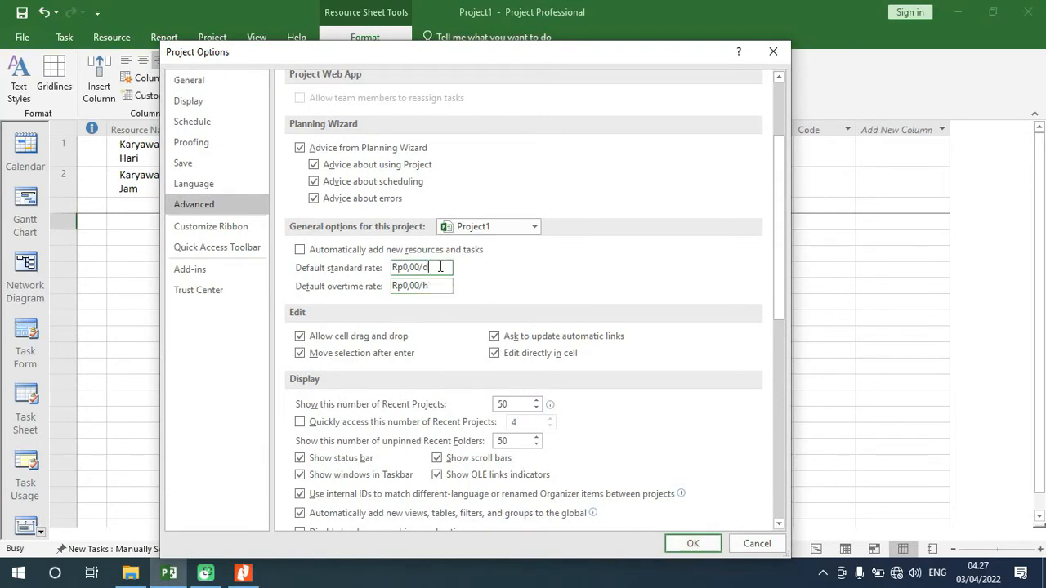
text(h)
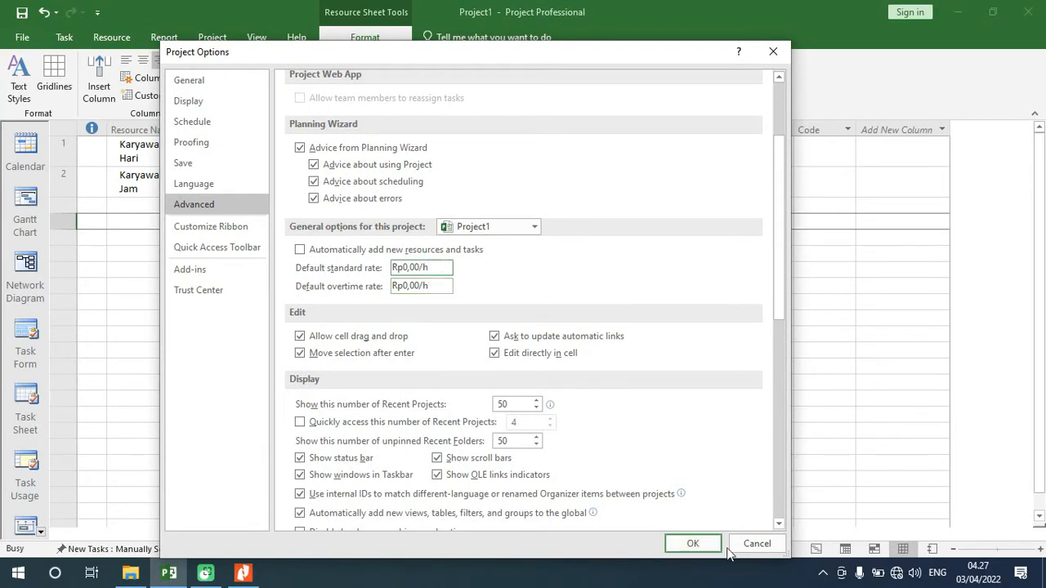
click(678, 543)
Step: Add a resource named Karyawan per in the empty row below Karyawan per Jam
click(463, 176)
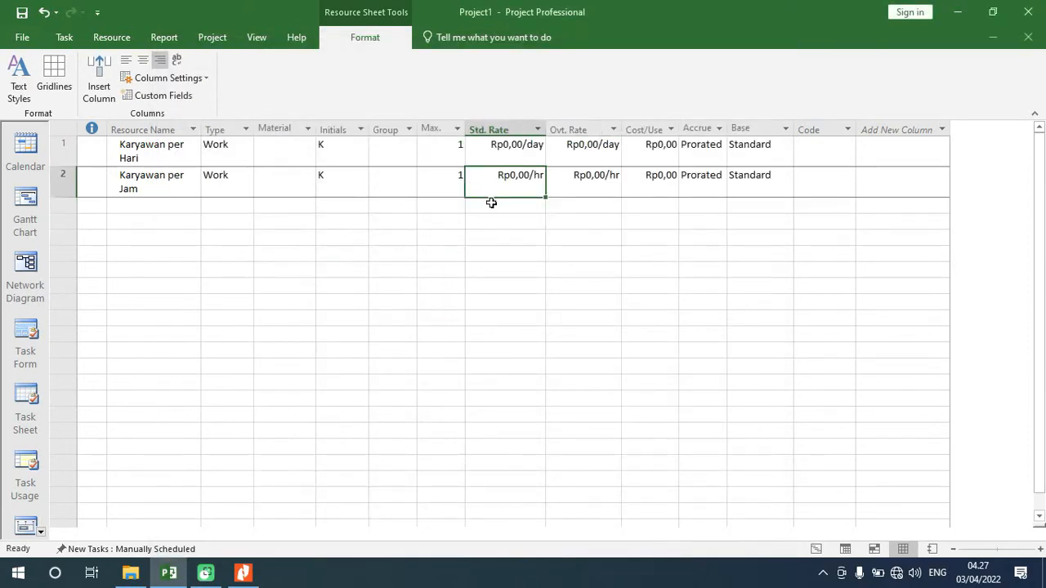
click(491, 203)
click(151, 204)
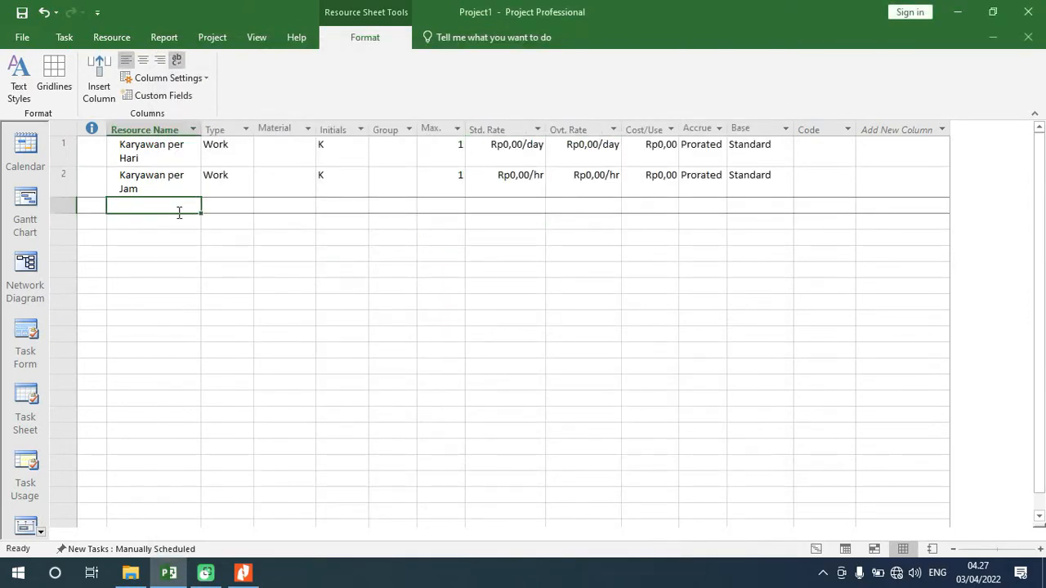
text(Kary)
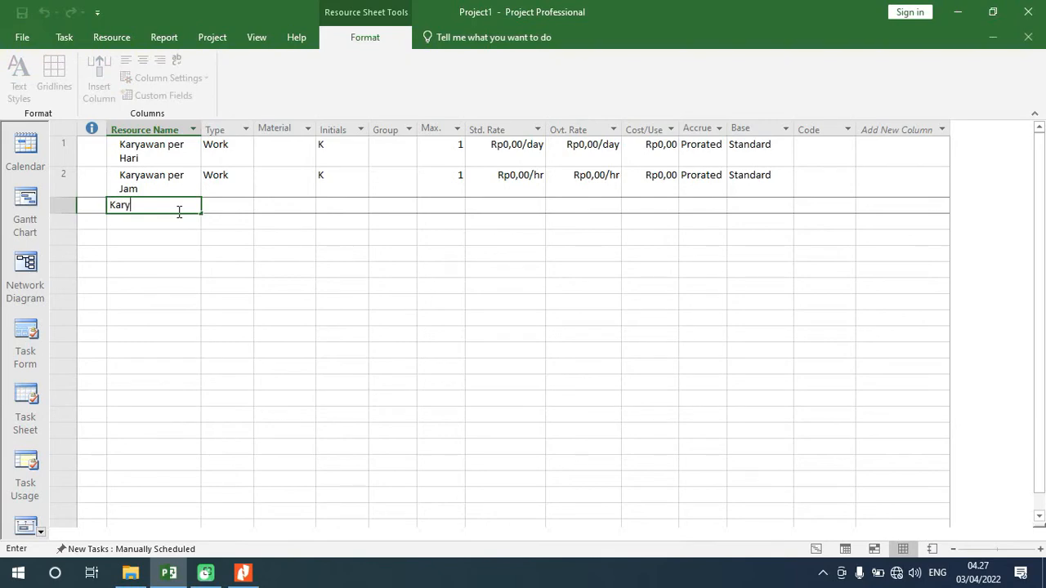
text(awan per)
key(Return)
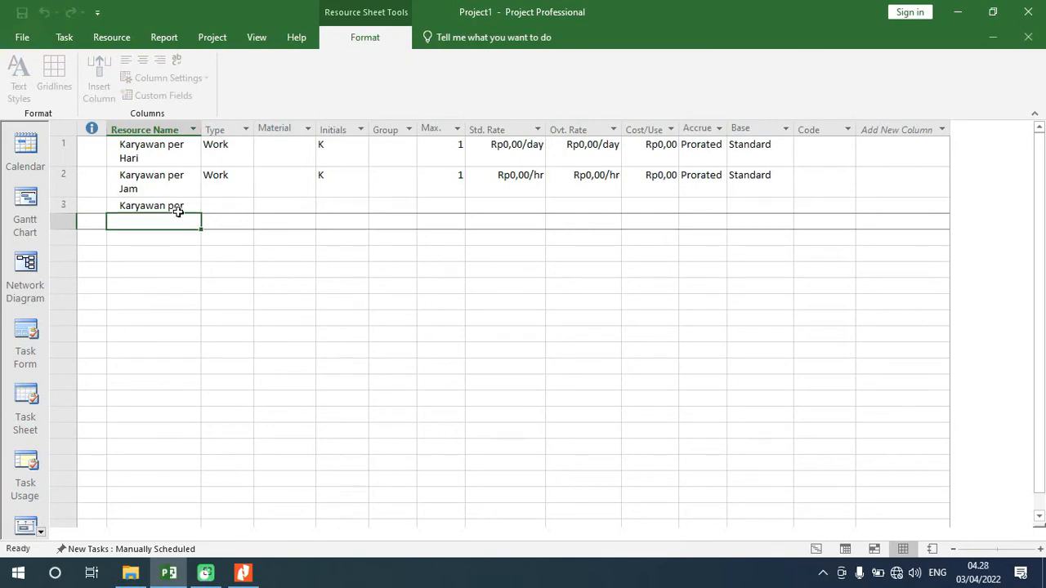
Step: Set the third resource's standard rate to Rp0,00/day and open its overtime rate for editing
click(535, 205)
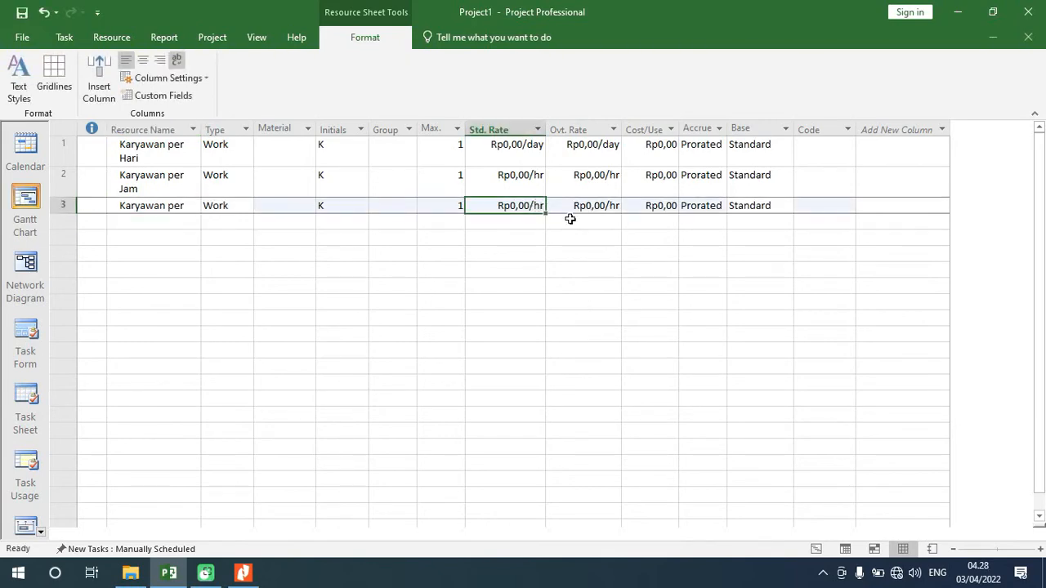
click(535, 205)
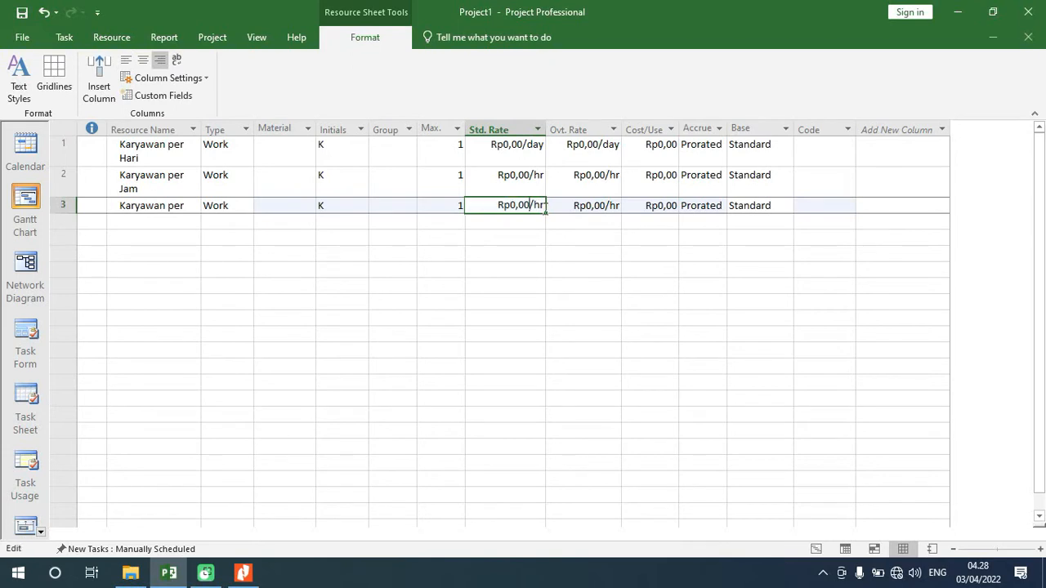
key(Delete)
key(Delete)
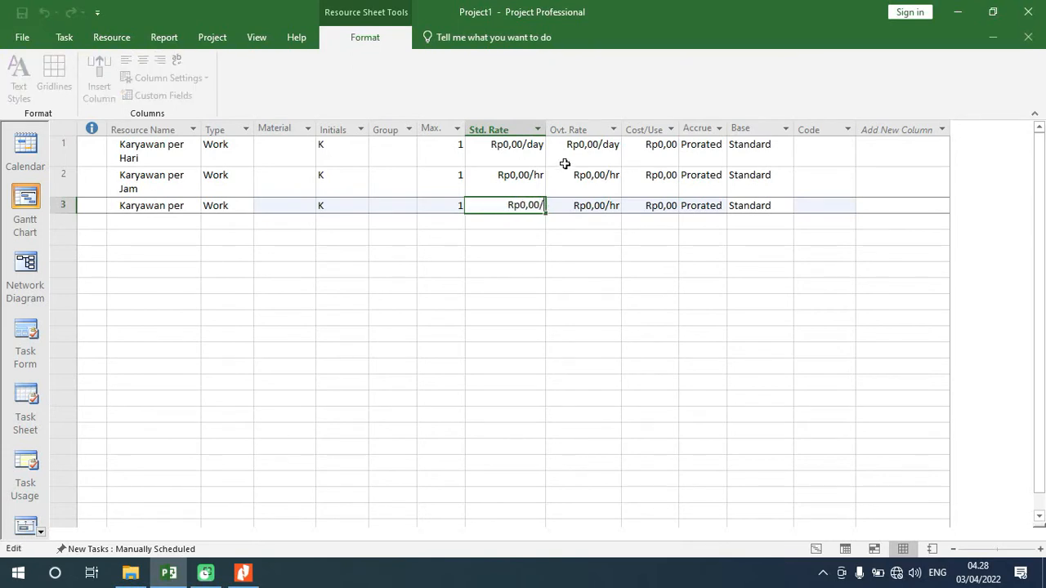
text(day)
key(Return)
key(Right)
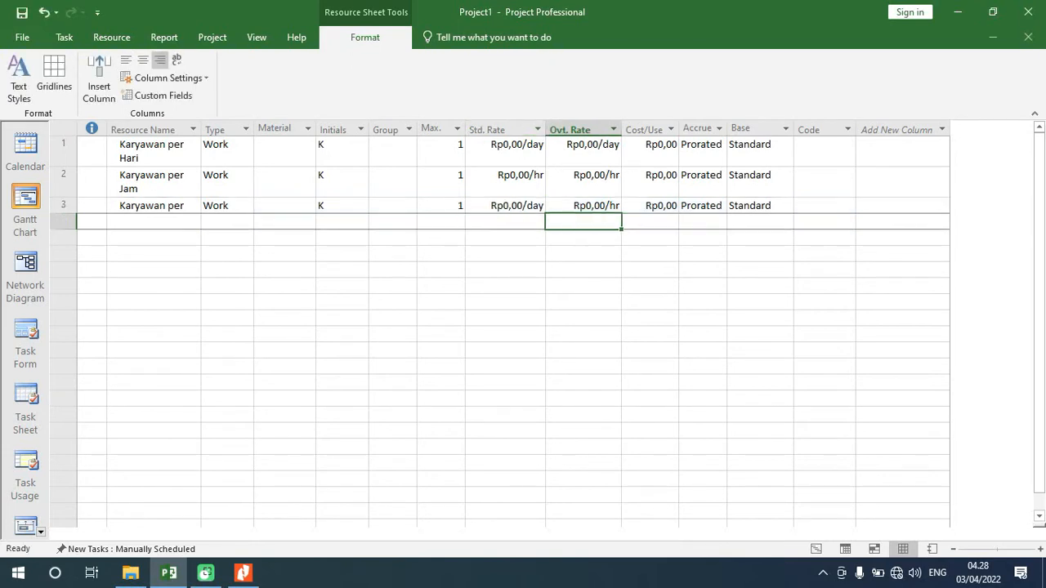
key(Up)
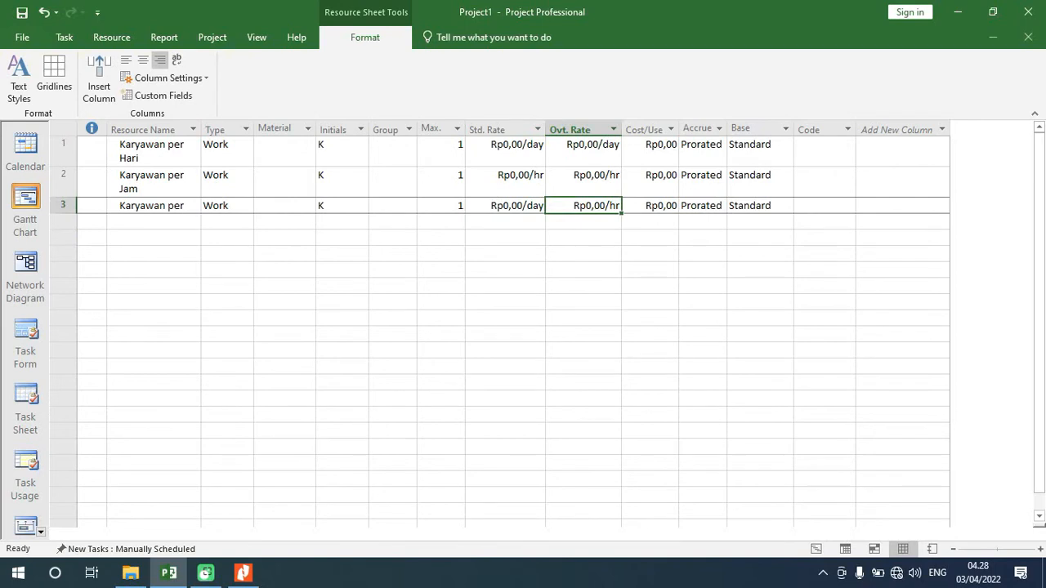
click(614, 206)
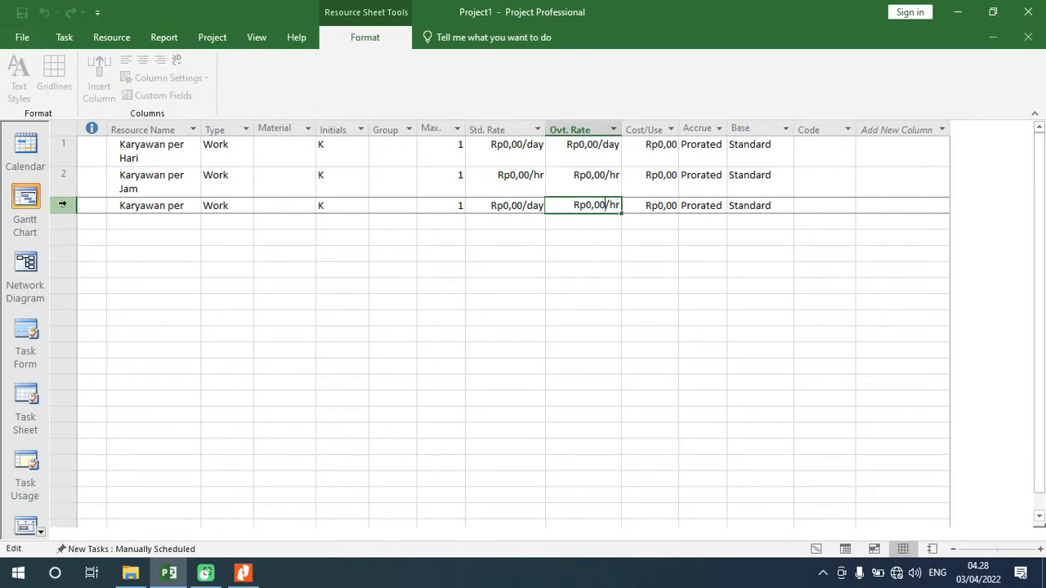
Step: Insert three blank resource rows above the Karyawan per resource
click(68, 206)
right_click(68, 206)
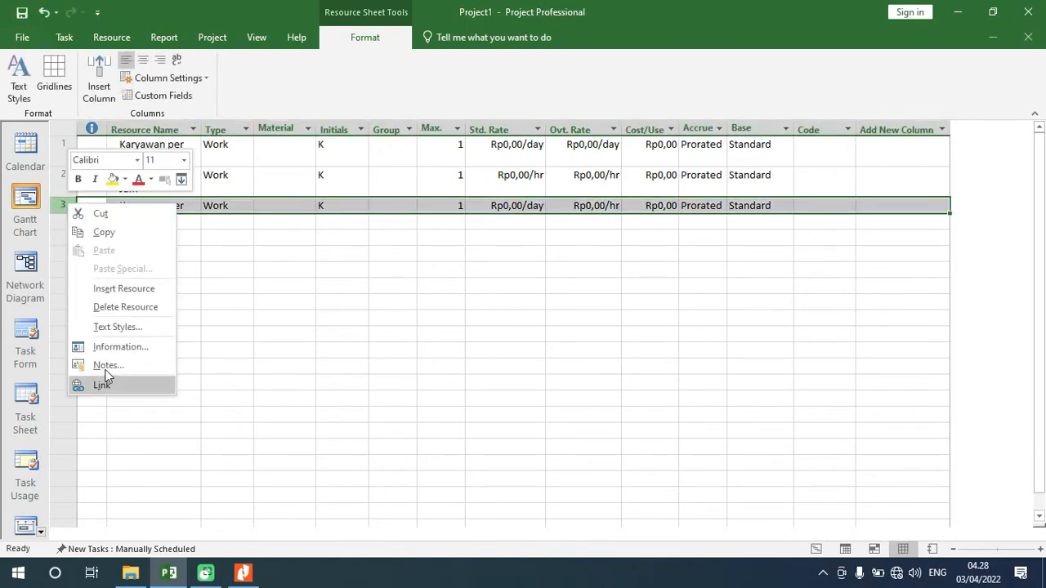
click(124, 289)
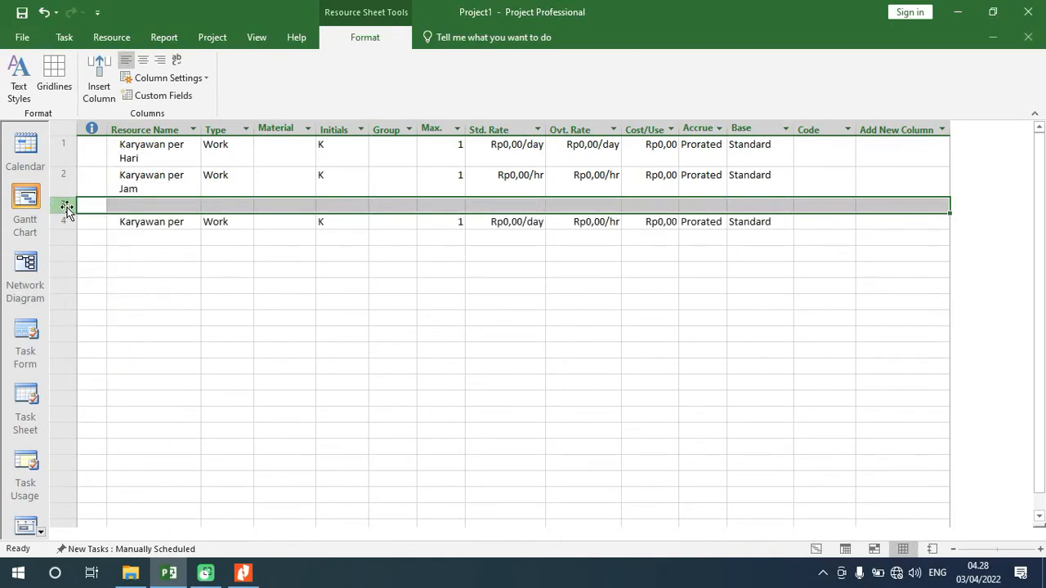
drag(66, 207, 66, 221)
right_click(63, 210)
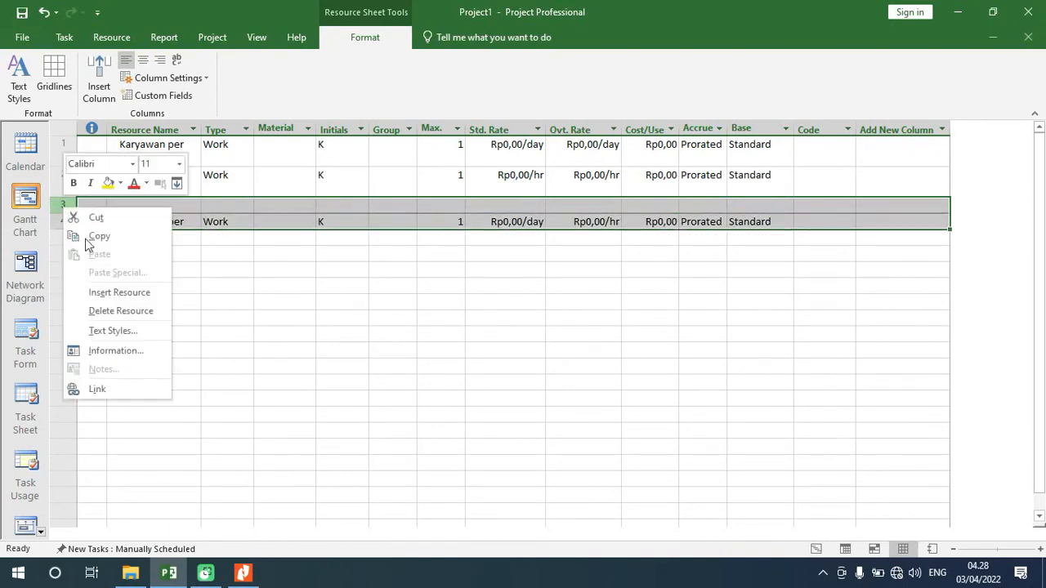
click(107, 292)
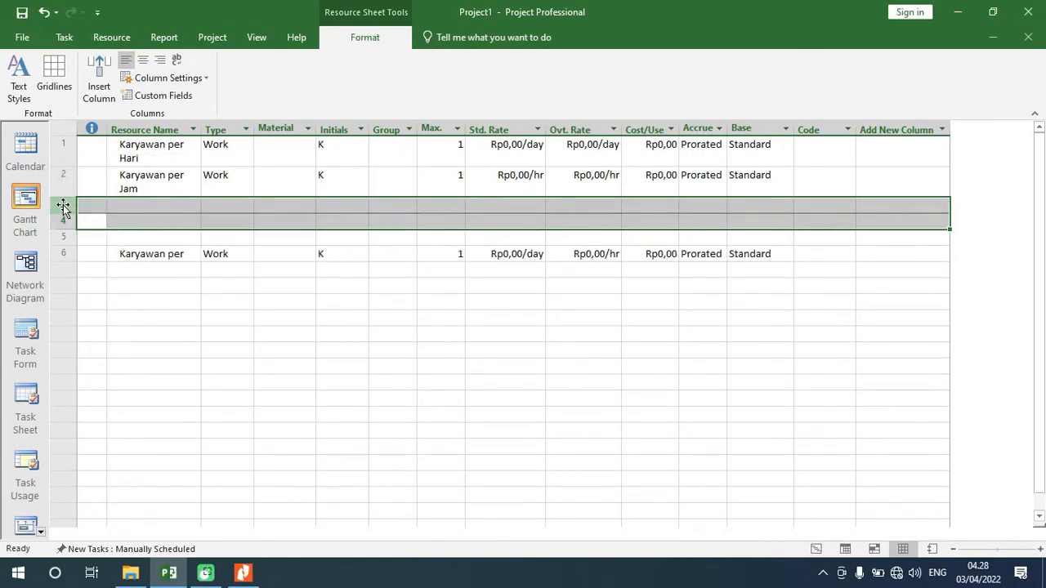
Step: Delete resource rows 4 to 6, including the Karyawan per resource
key(shift+Down)
key(shift+Down)
key(shift+Down)
key(shift+Down)
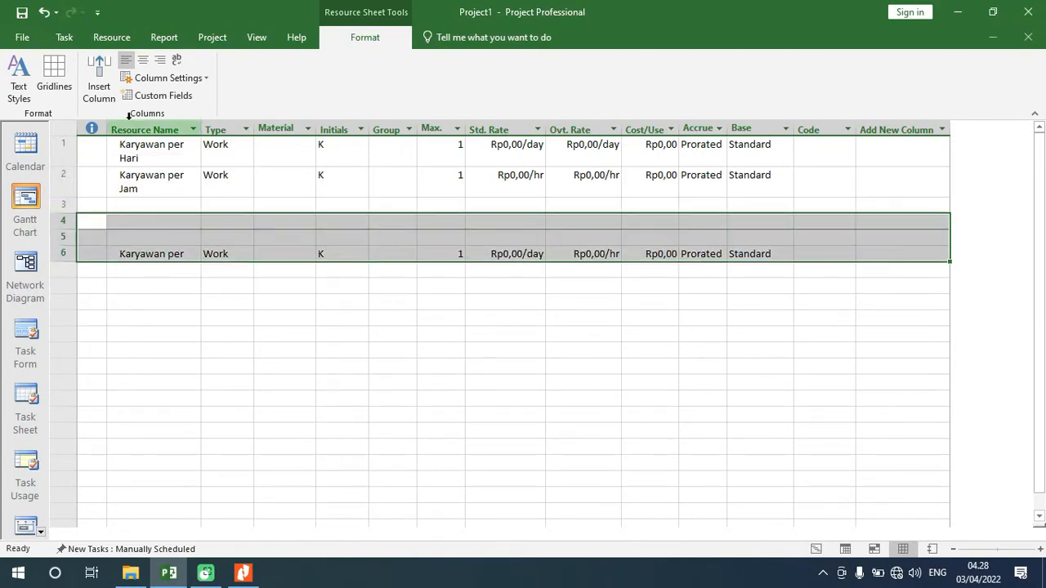
key(shift+Up)
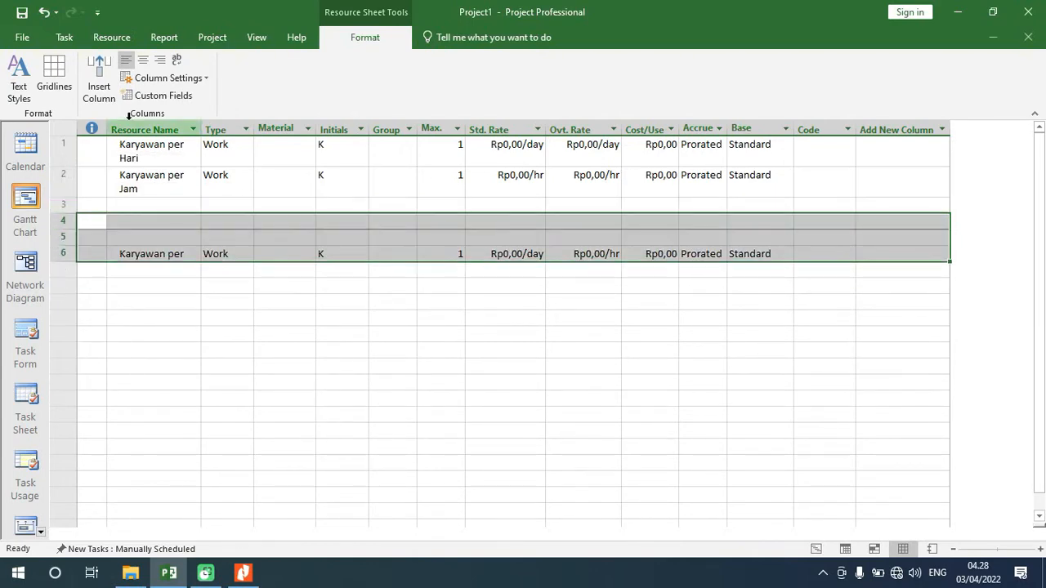
right_click(61, 236)
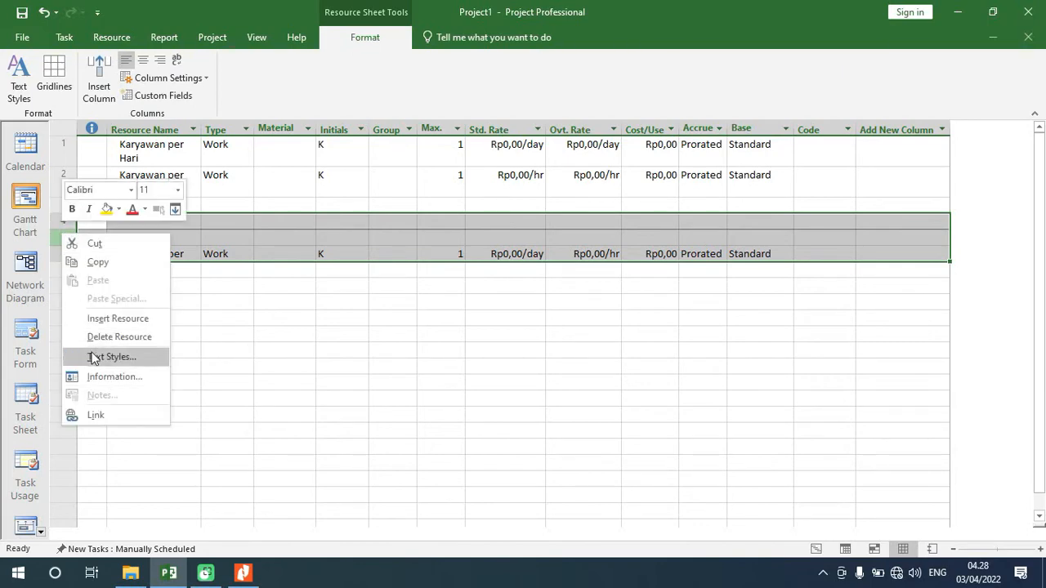
click(96, 329)
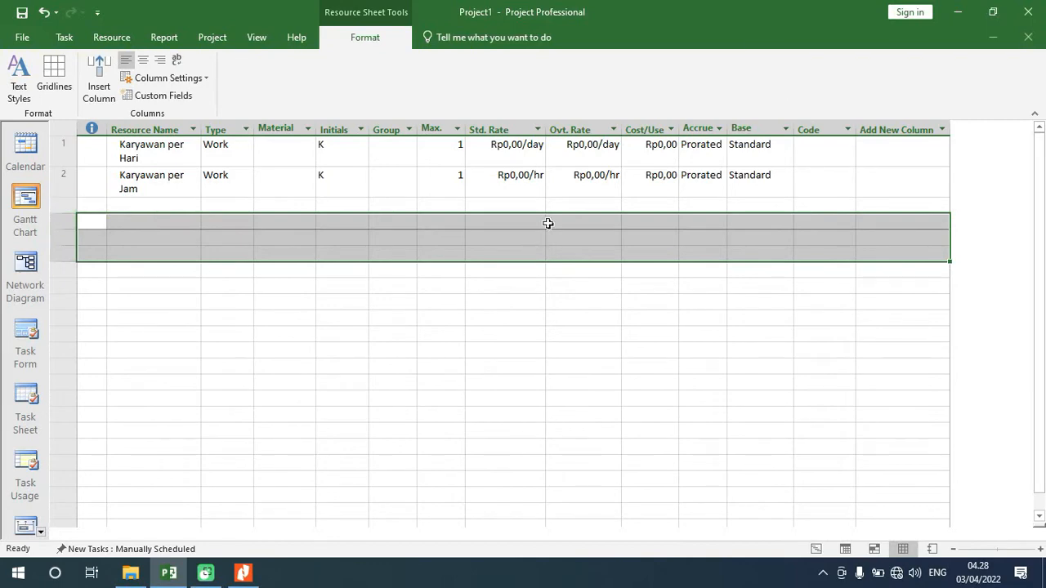
click(549, 210)
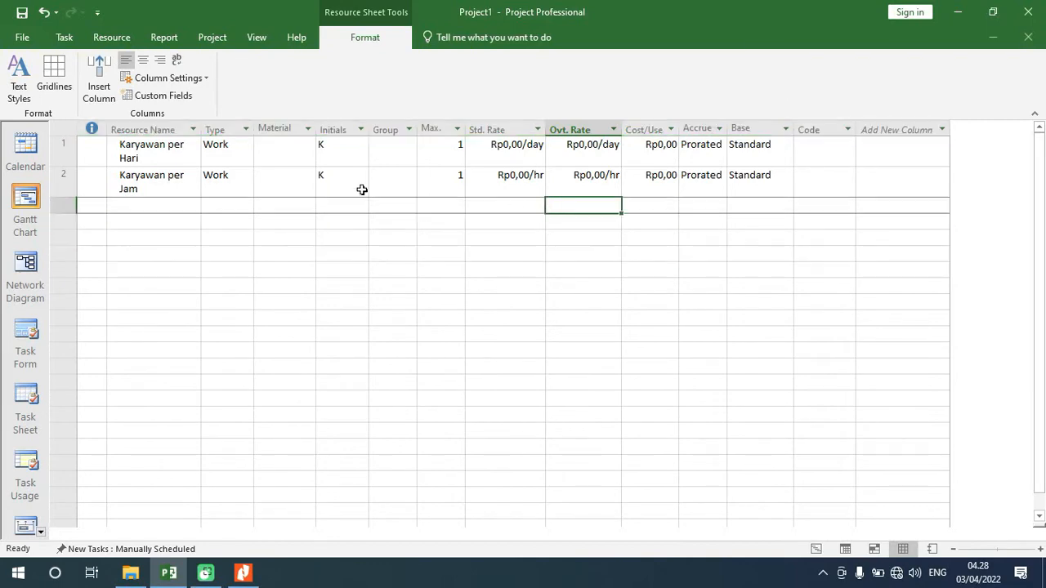
click(335, 153)
double_click(342, 146)
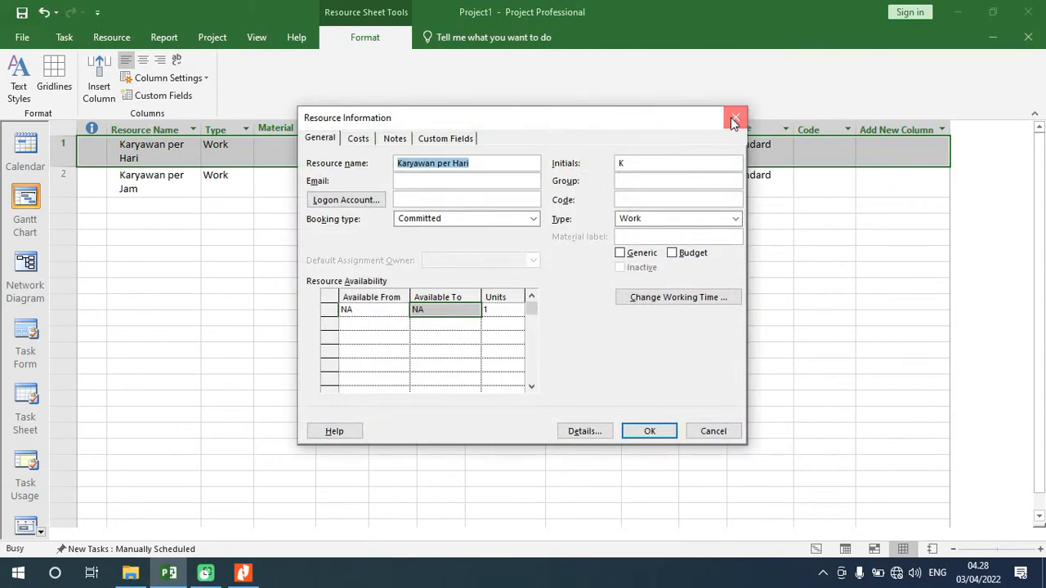
click(735, 117)
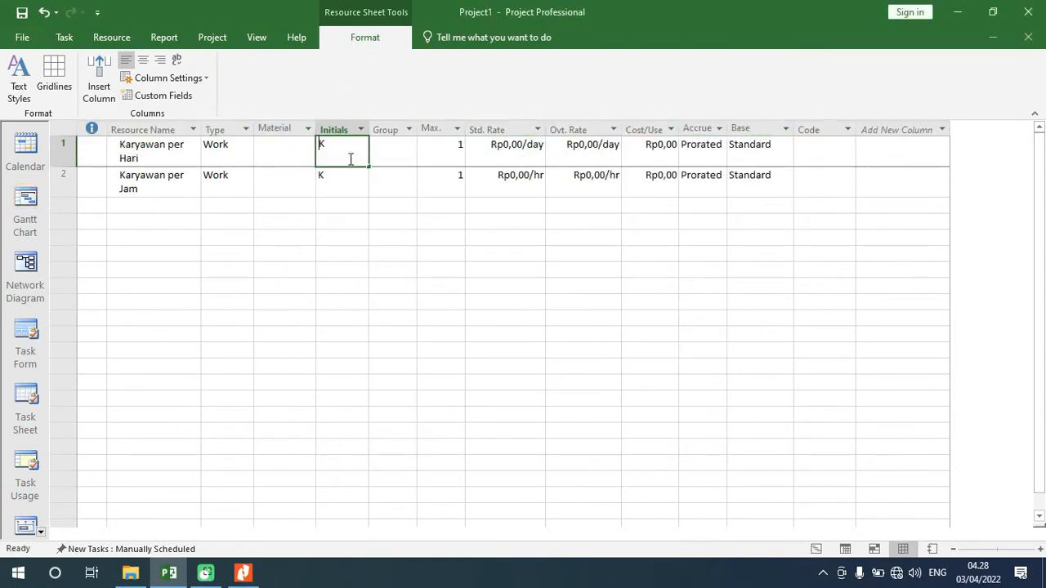
Step: Set the initials of Karyawan per Hari to K_D
text(KK)
key(BackSpace)
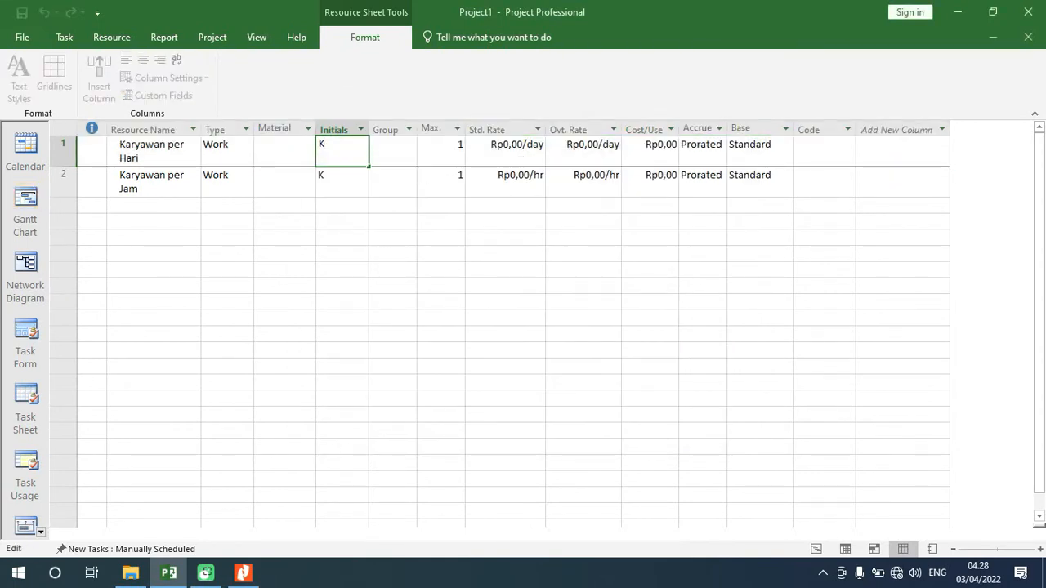
text(_)
text(H)
key(Return)
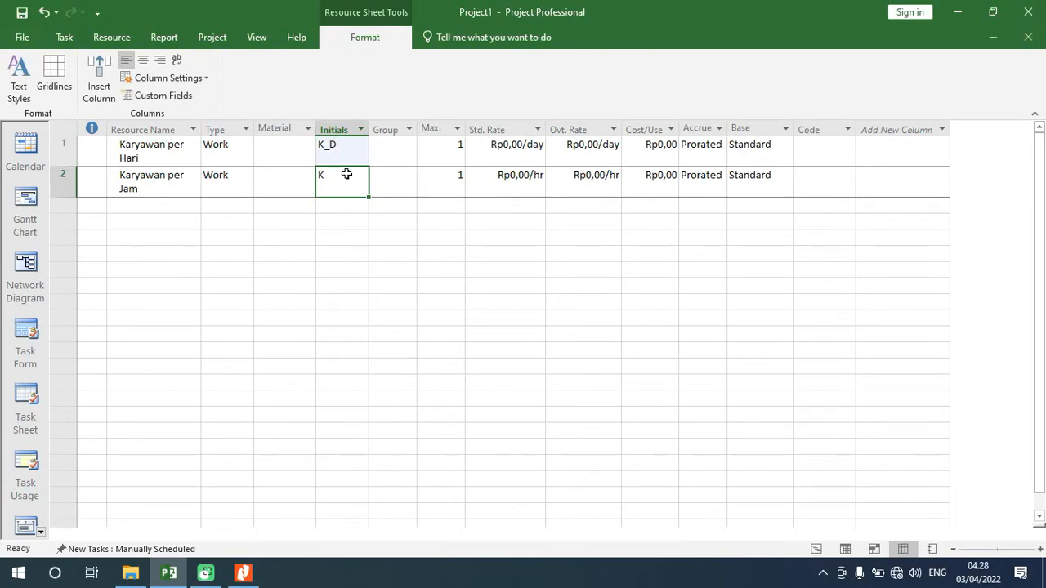
Step: Set the initials of Karyawan per Jam to K_H
text(K)
key(BackSpace)
text(_H)
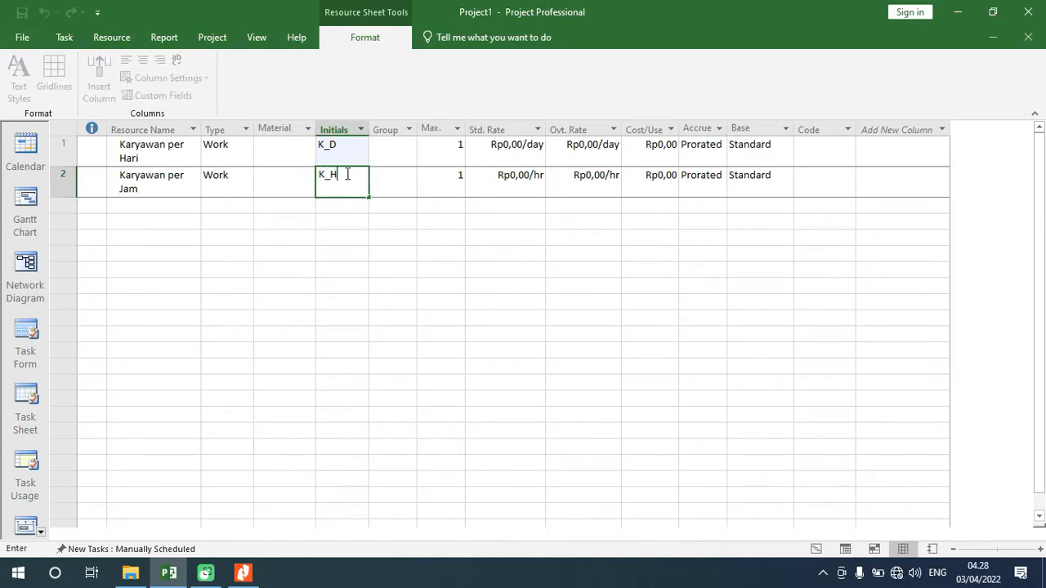
key(Return)
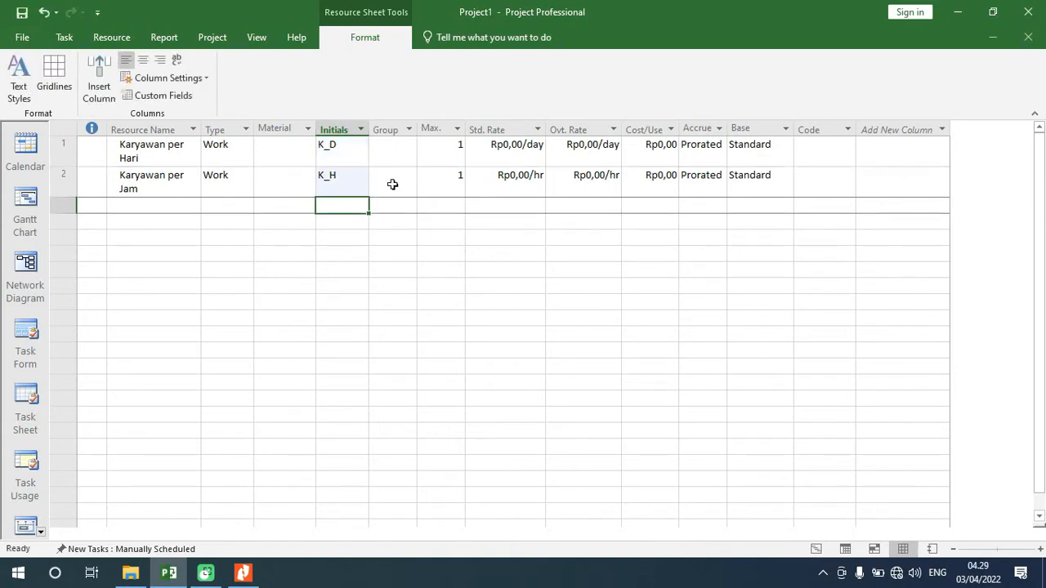
Step: Set the standard rate of Karyawan per Hari to Rp100.000,00/day
click(515, 154)
click(508, 145)
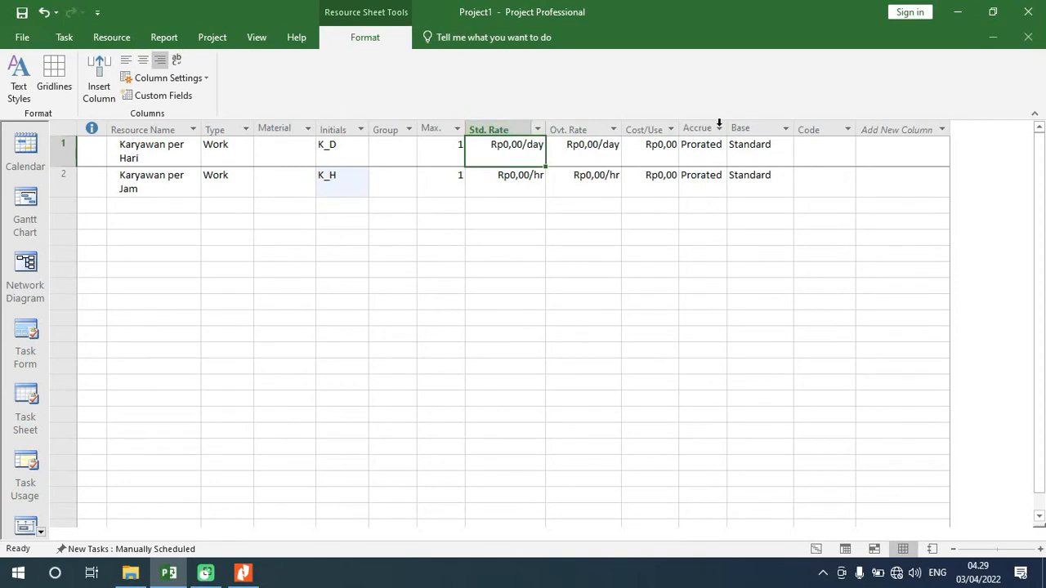
key(BackSpace)
text(100.0)
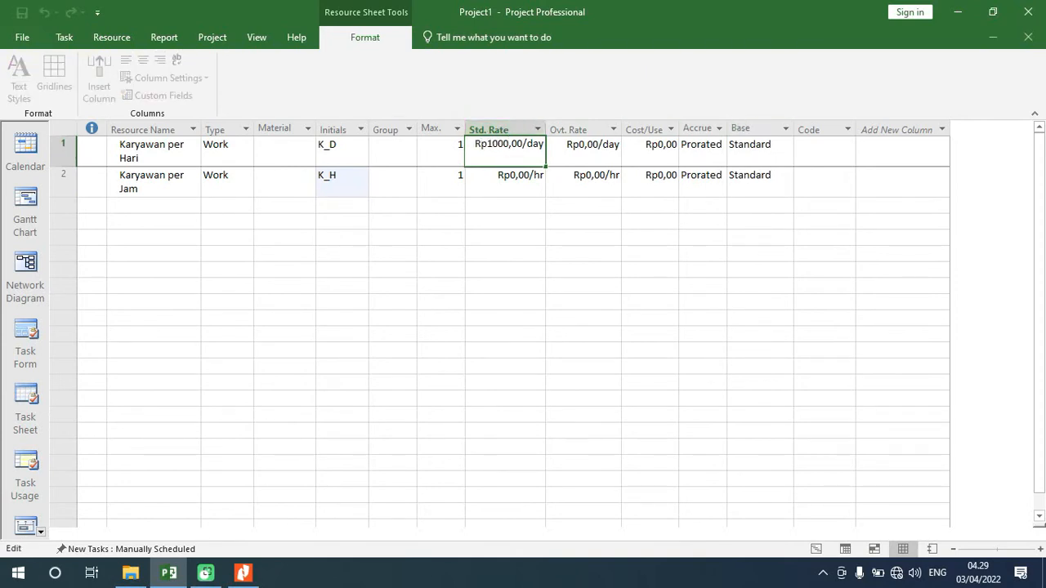
text(00)
key(Return)
Step: Set the overtime rate of Karyawan per Hari to Rp500.000,00/day
key(Up)
key(Right)
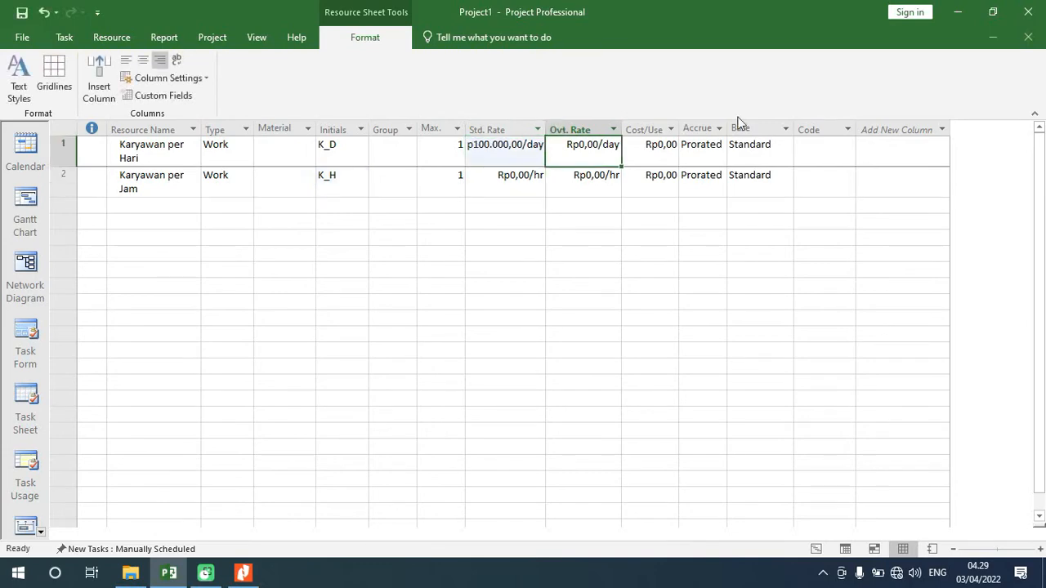
double_click(582, 151)
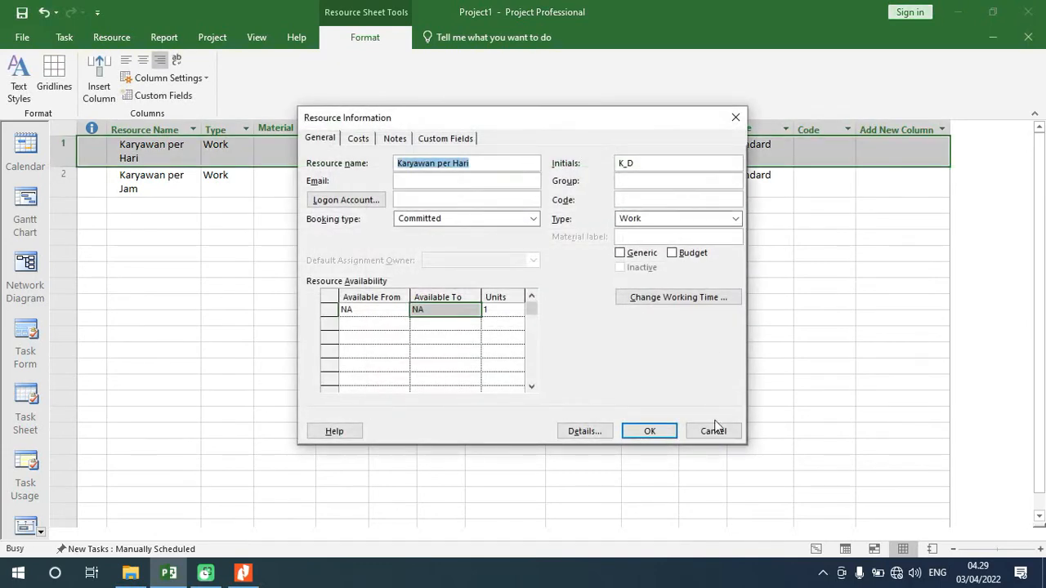
click(711, 429)
click(581, 149)
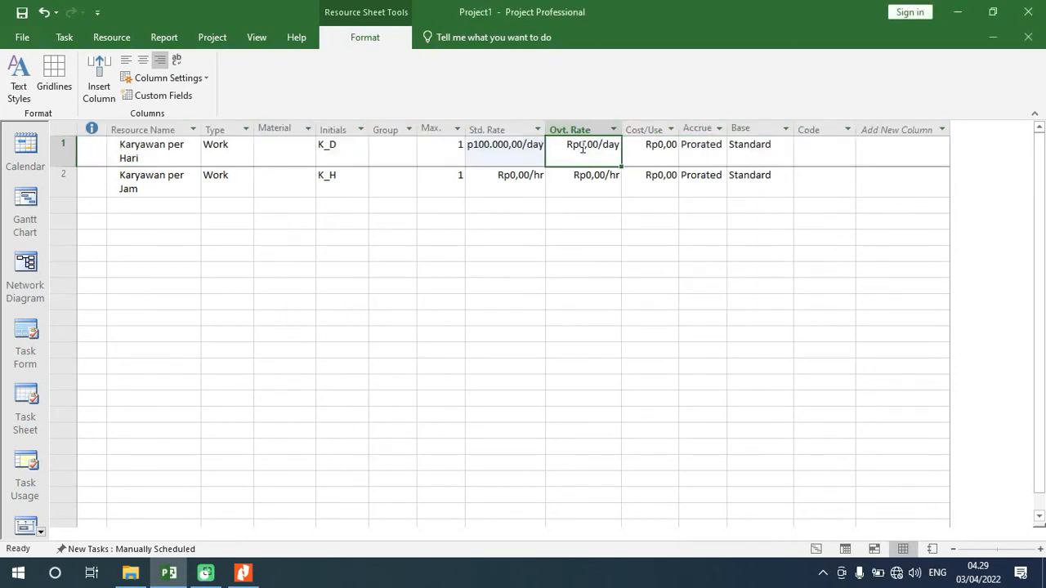
click(577, 145)
text(5000)
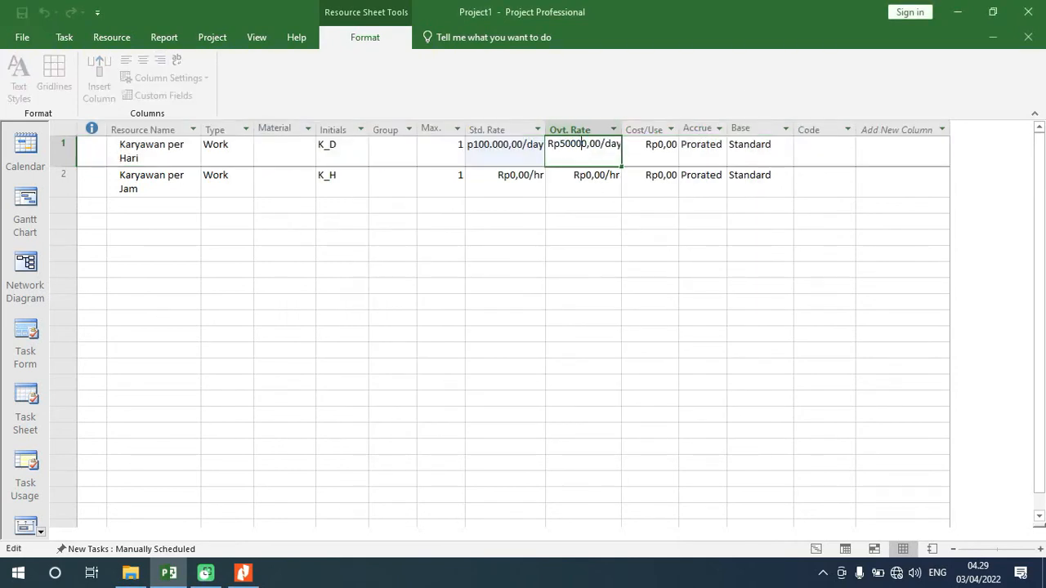
text(0)
key(Return)
Step: Set the overtime rate of Karyawan per Hari to Rp50.000,00/hr and widen the overtime rate column
click(582, 147)
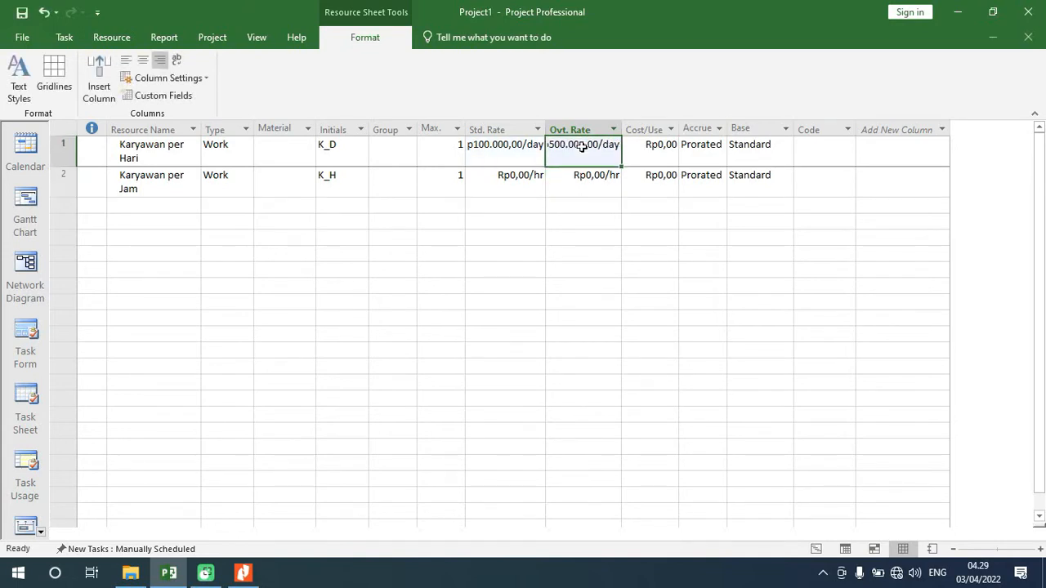
text(50.000)
key(Return)
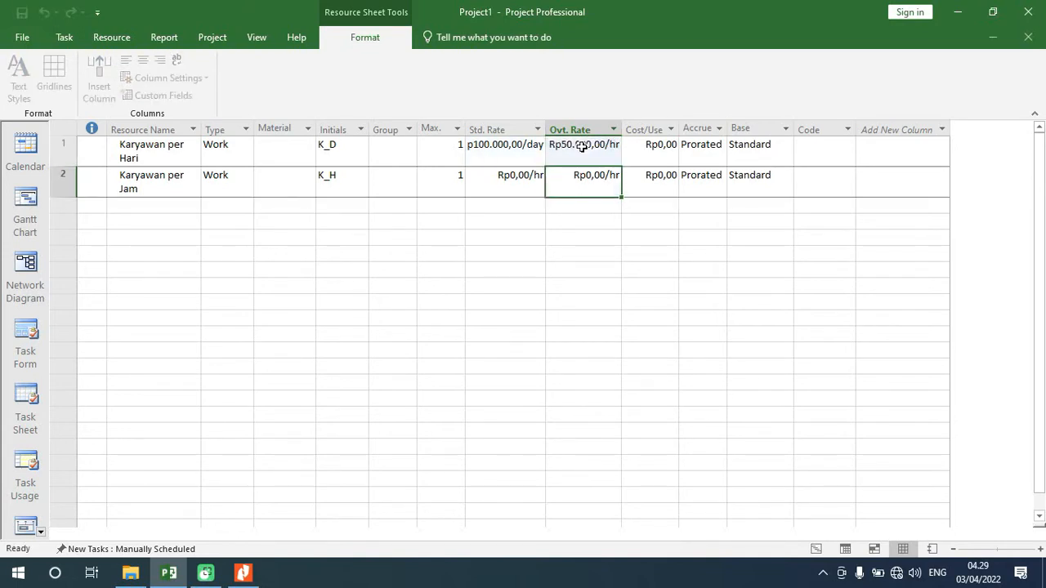
drag(621, 127, 642, 126)
Step: Clear the overtime rate of Karyawan per Hari and try to enter day as its value
double_click(631, 147)
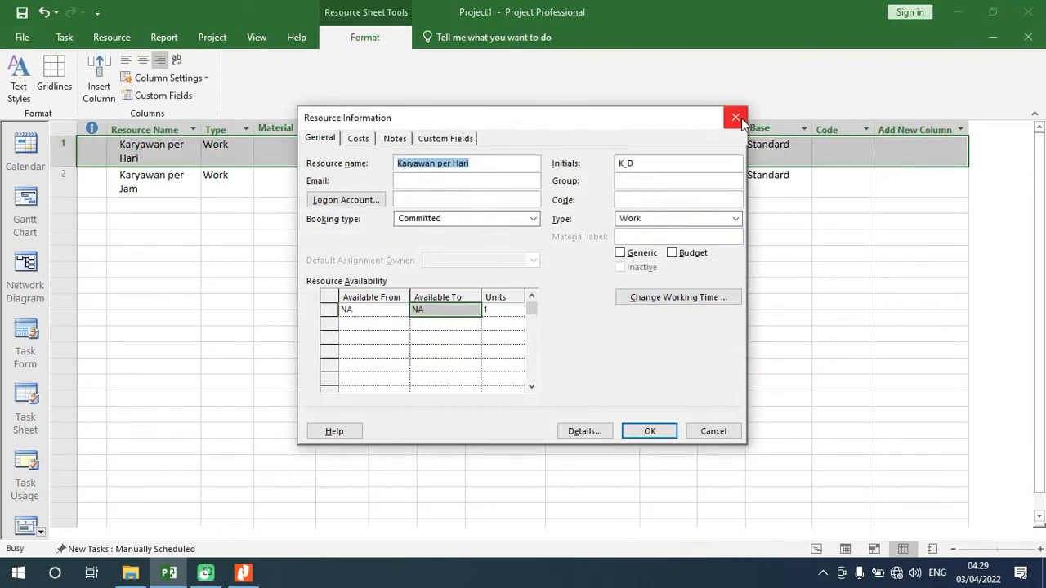
click(738, 120)
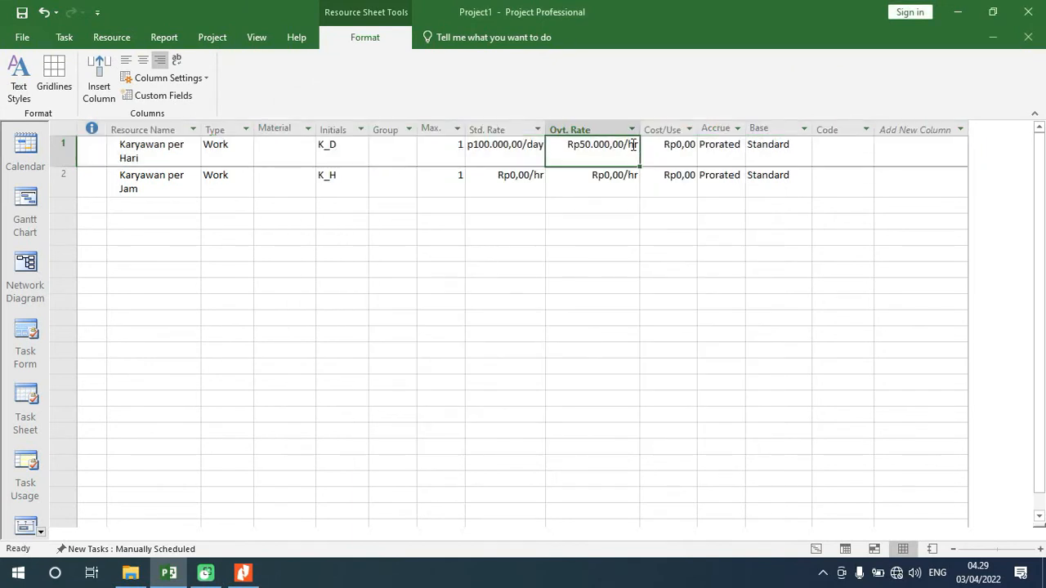
key(Delete)
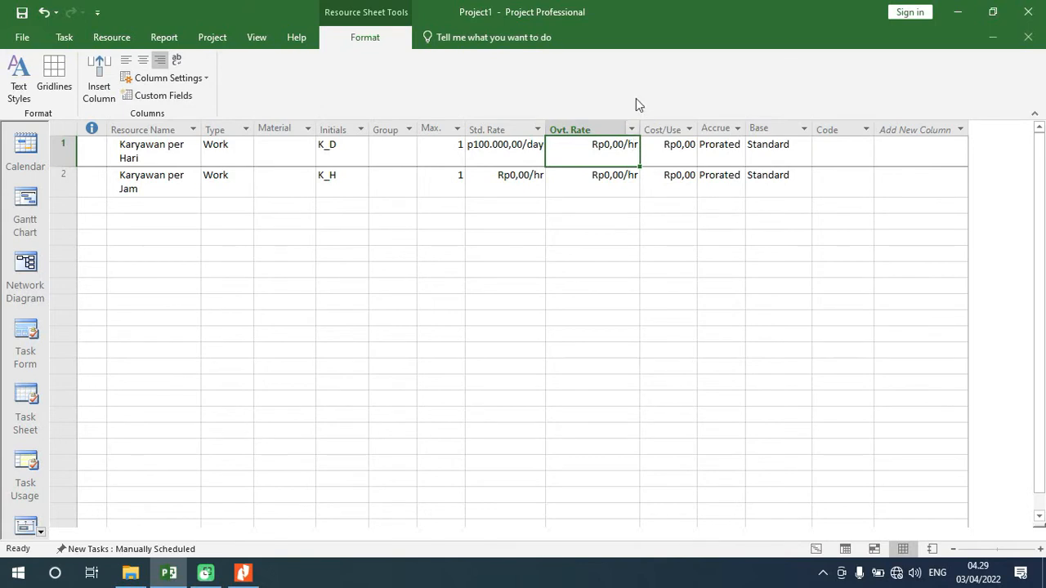
click(628, 145)
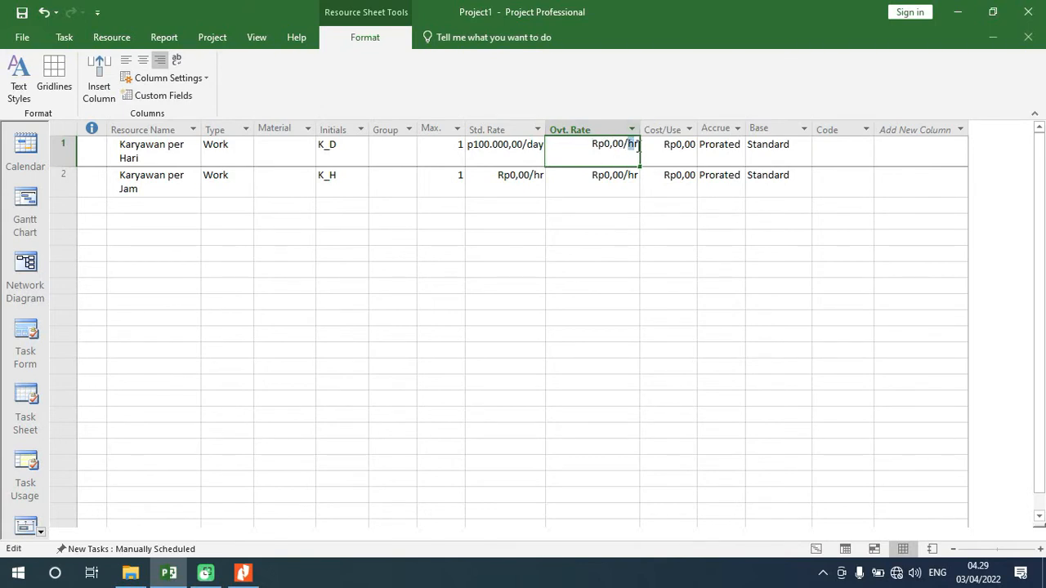
text(0/da)
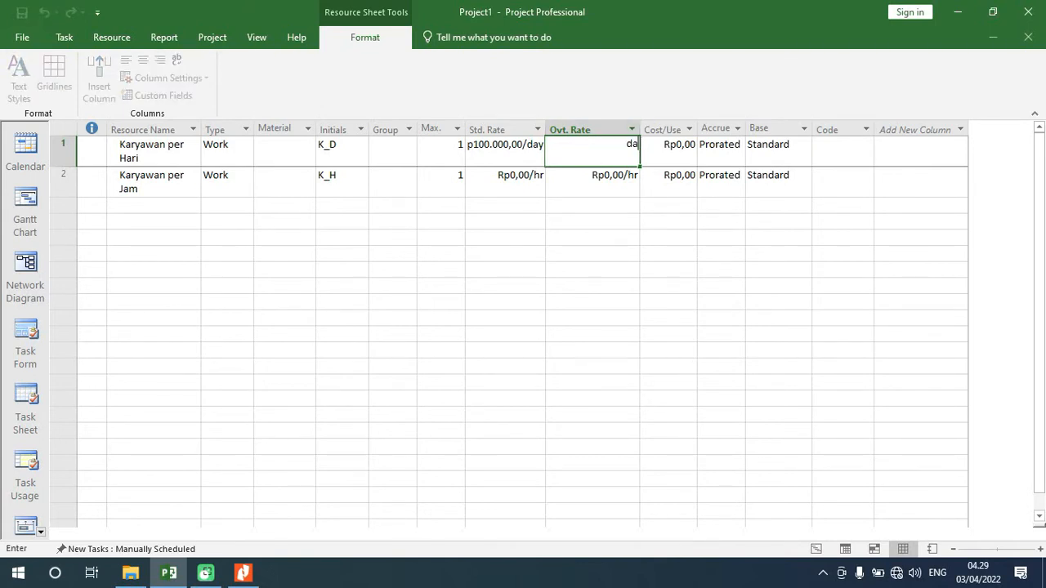
text(y)
key(Return)
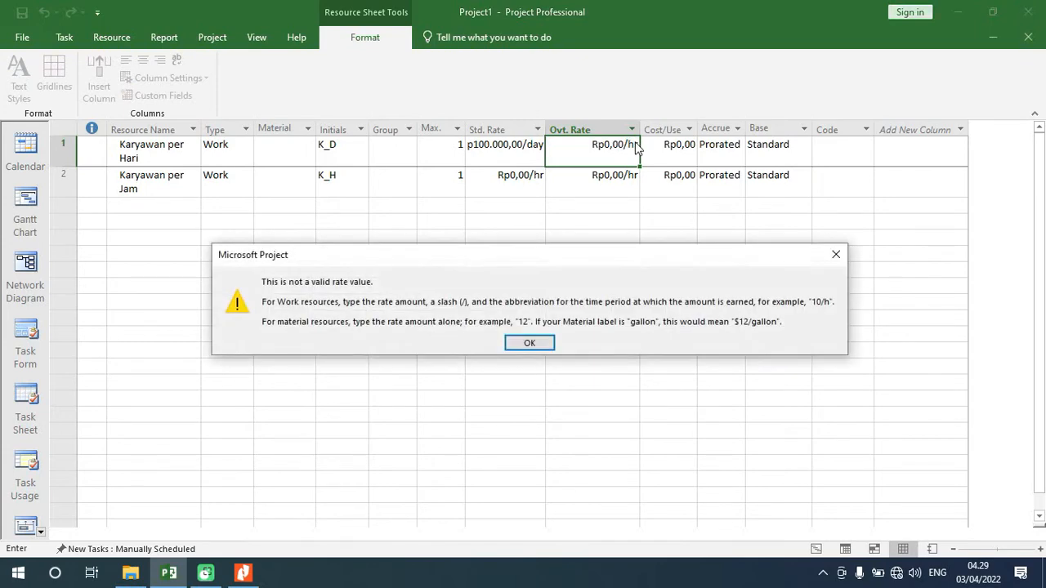
click(529, 343)
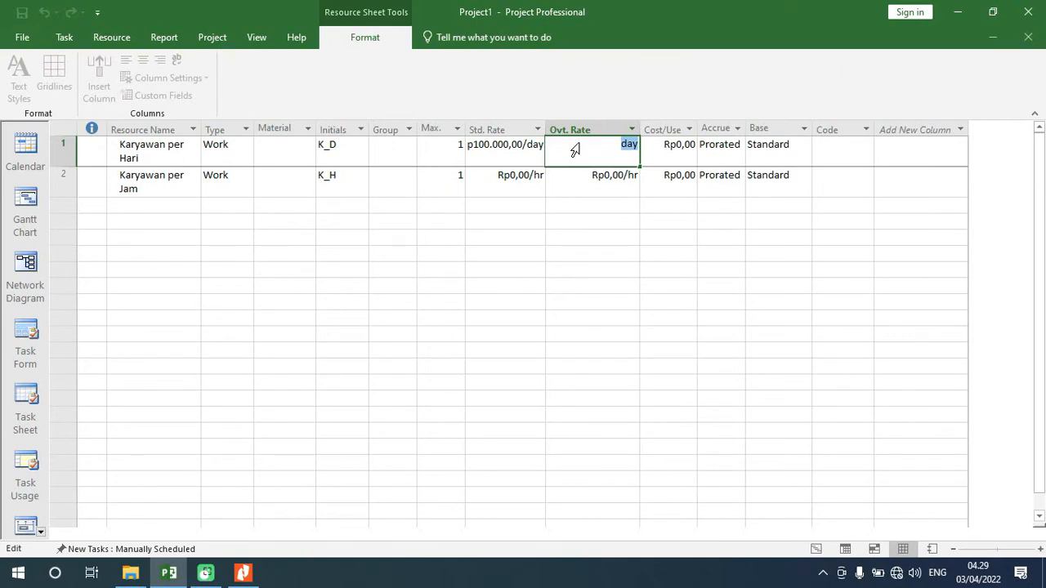
Step: Set the overtime rate of Karyawan per Hari to Rp50.000,00/day
text(1)
text(.)
key(BackSpace)
text(/day)
key(Return)
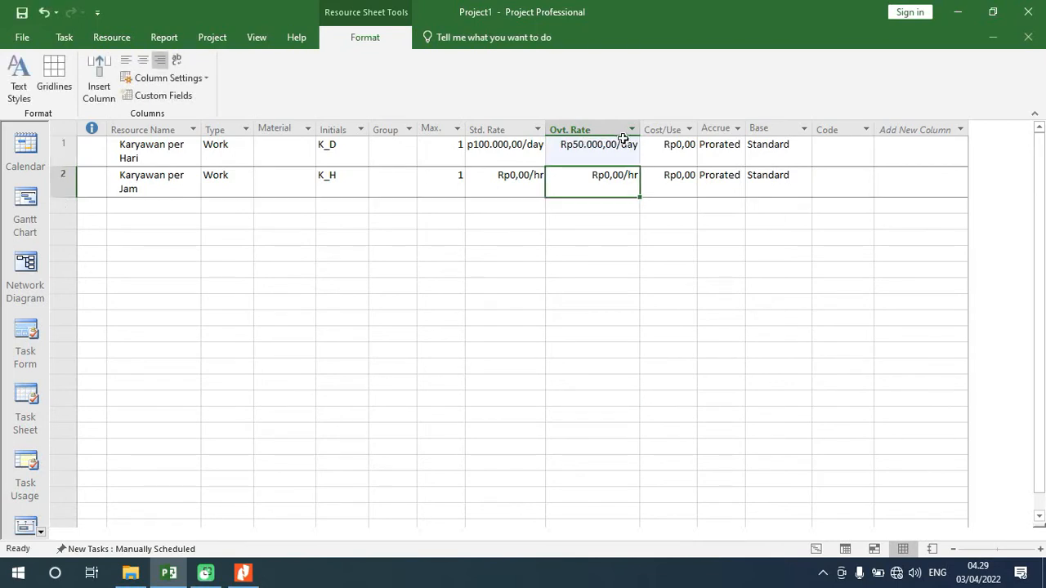
click(619, 151)
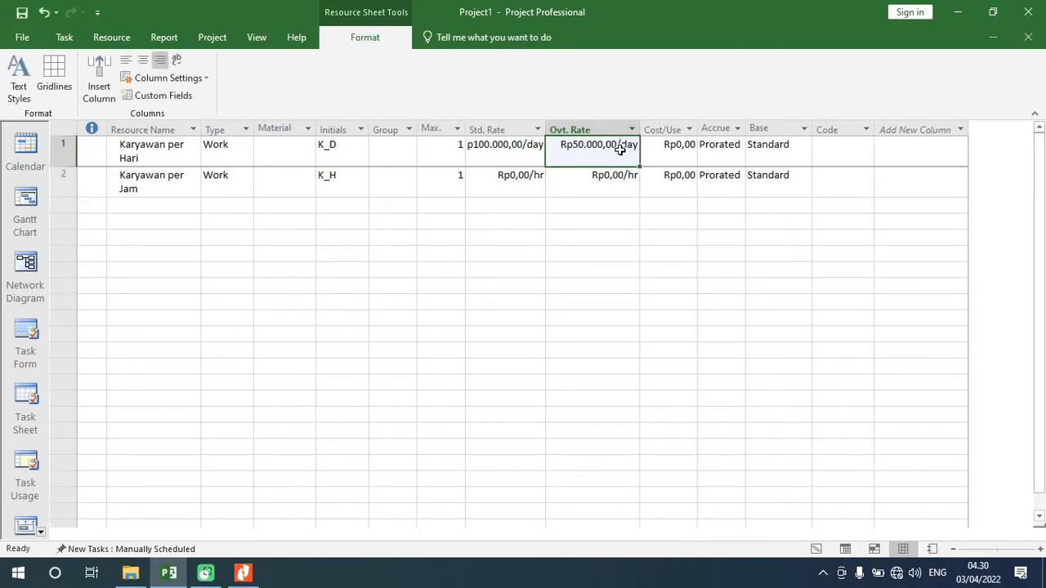
click(658, 234)
Step: Set the standard rate of Karyawan per Jam to Rp12.000,00/hr
click(484, 178)
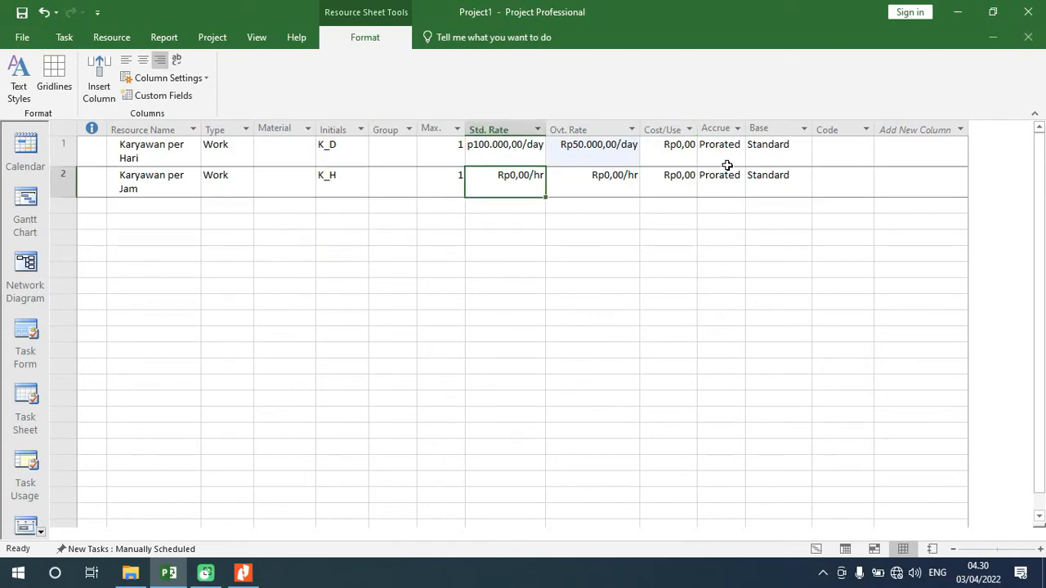
text(1)
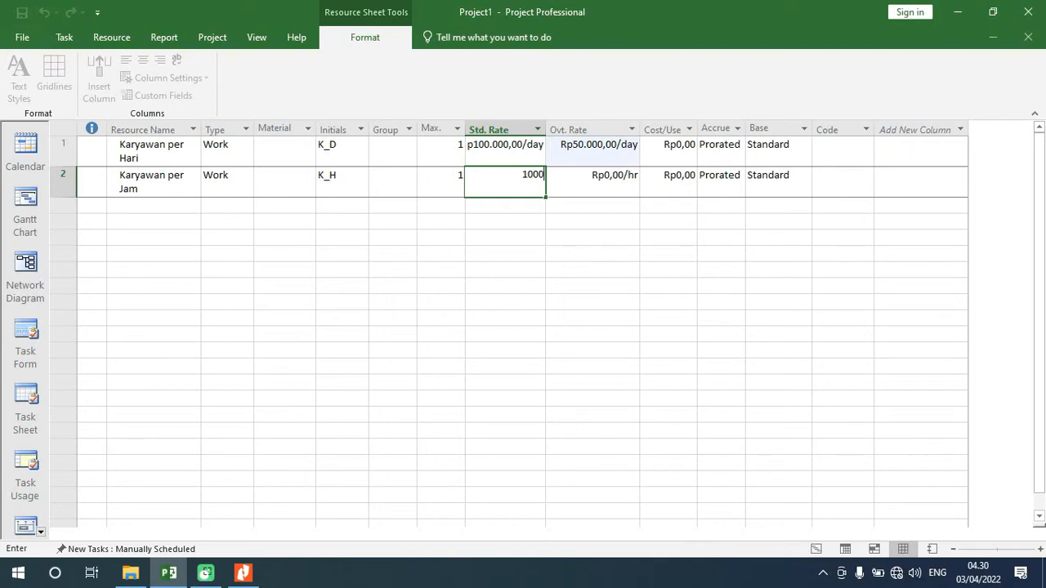
text(200)
key(Return)
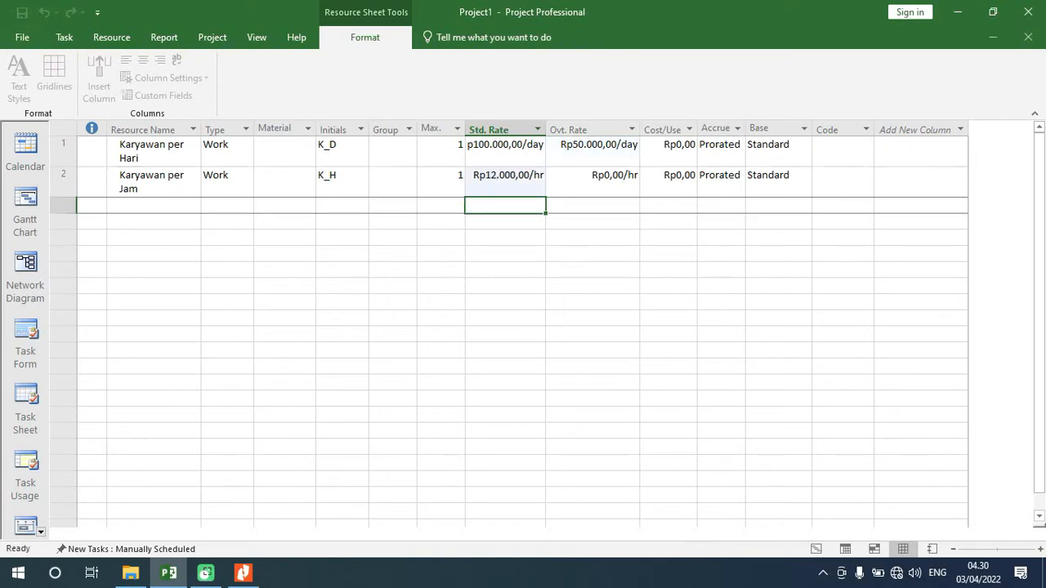
Step: Set the overtime rate of Karyawan per Jam to Rp7.000,00/hr
key(Right)
key(Up)
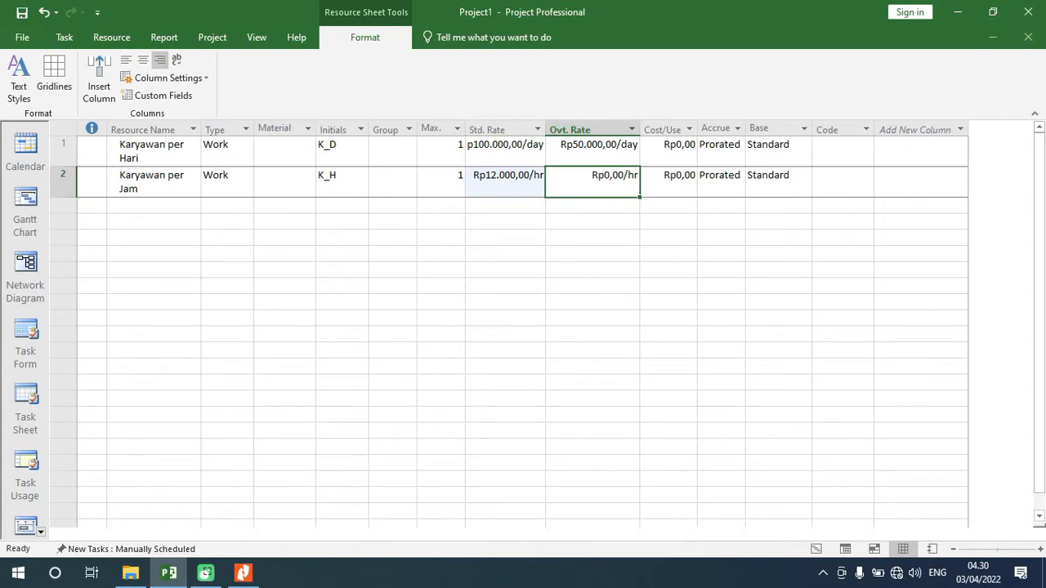
text(7000)
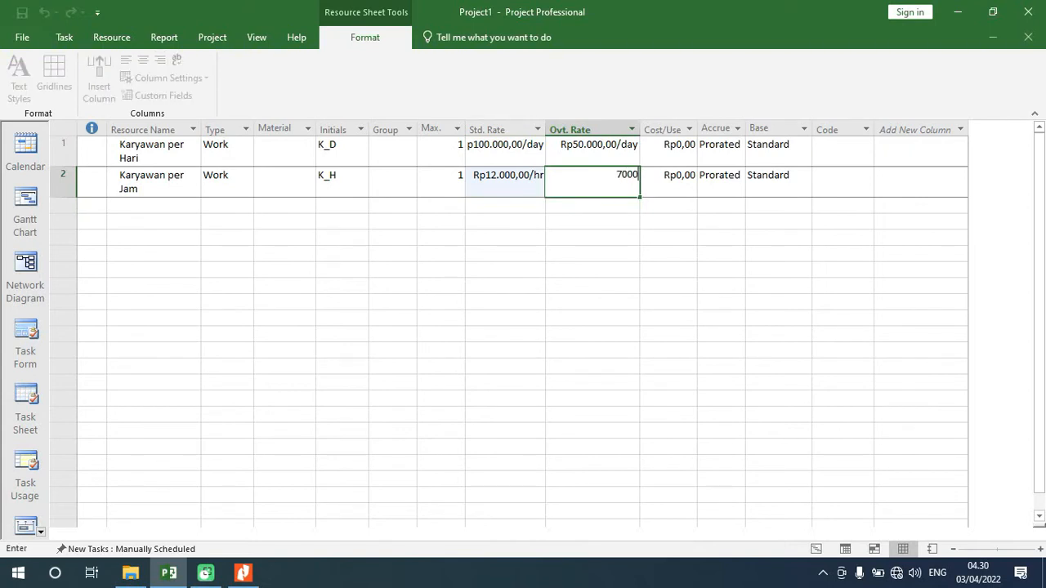
key(Return)
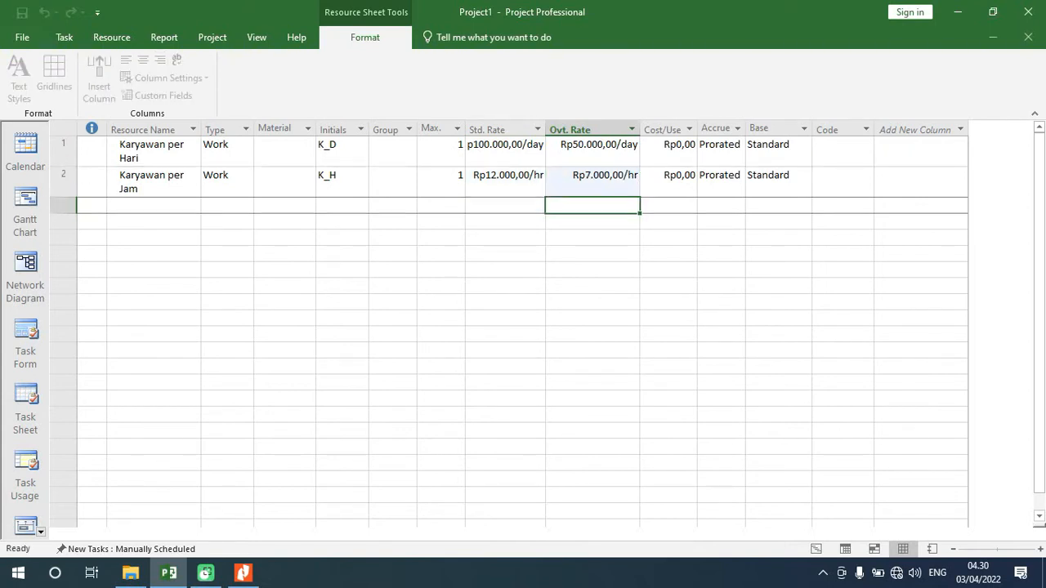
key(Down)
key(Left)
key(Left)
key(Left)
key(Left)
key(Left)
key(Left)
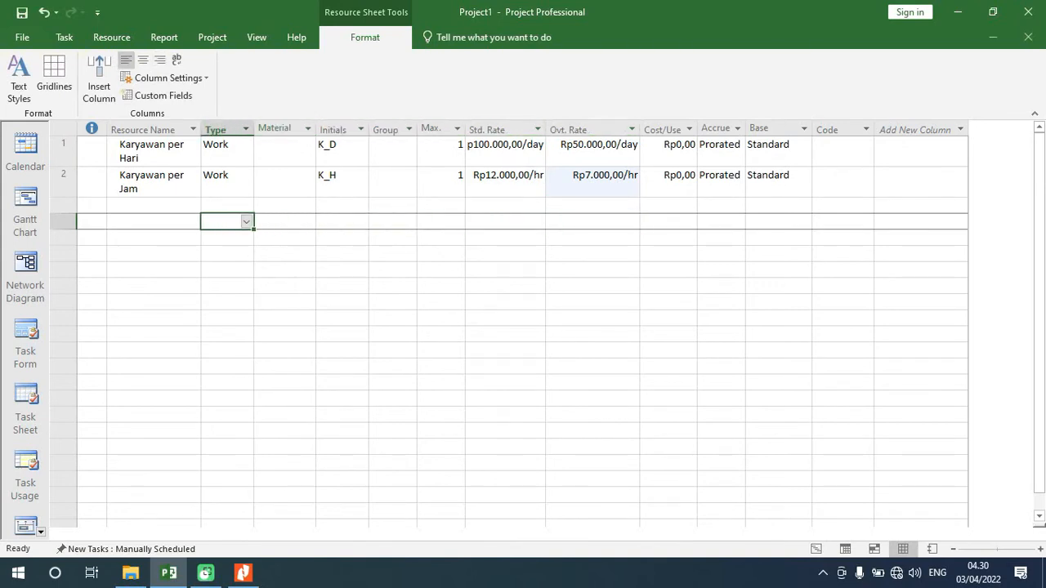
key(Up)
key(Left)
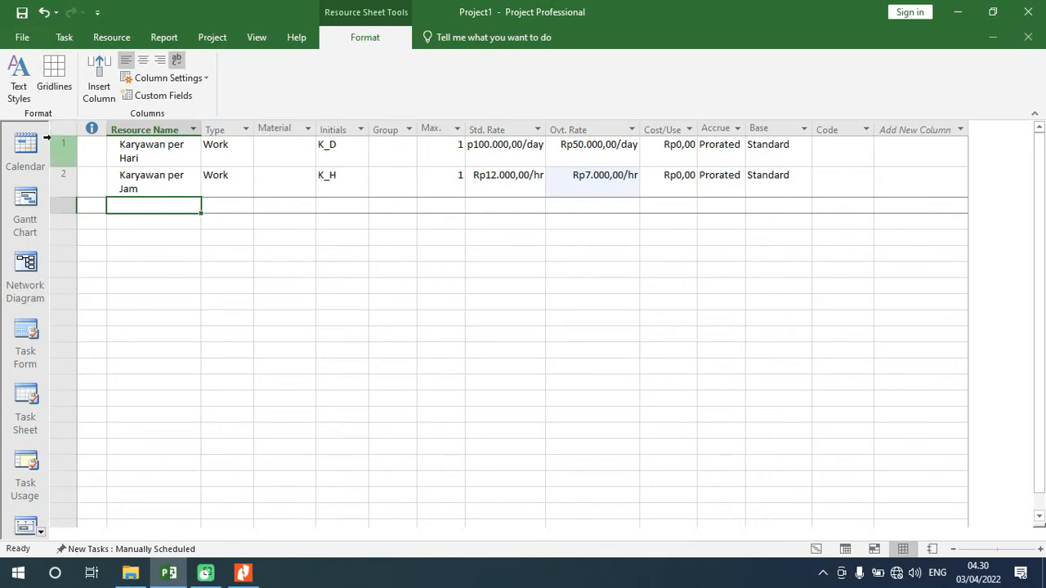
Step: Review the Pengumpulan Data and Studi Kelayakan tasks in the Gantt Chart, and return to the Resource Sheet
click(25, 196)
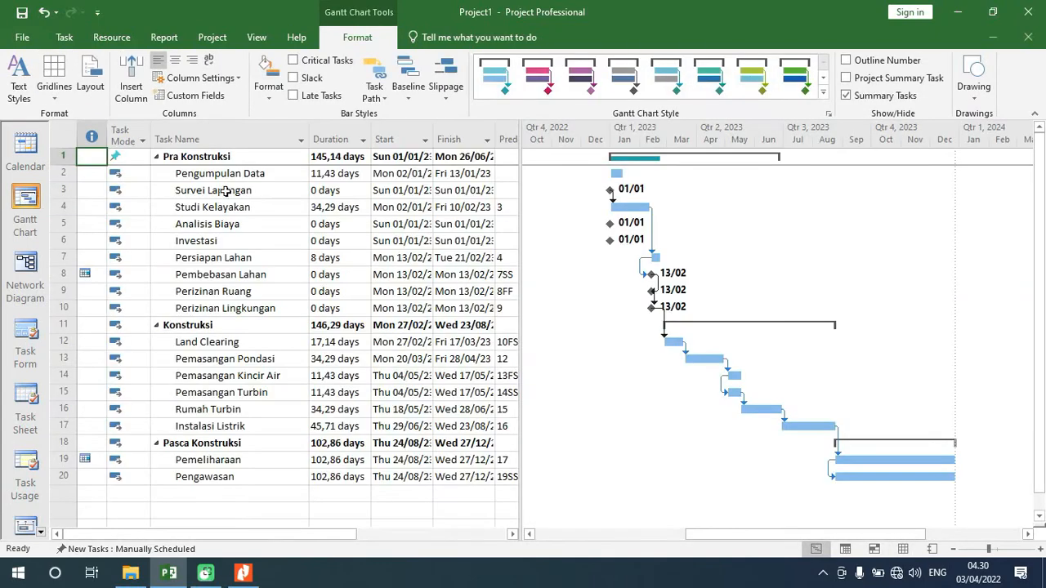
click(216, 179)
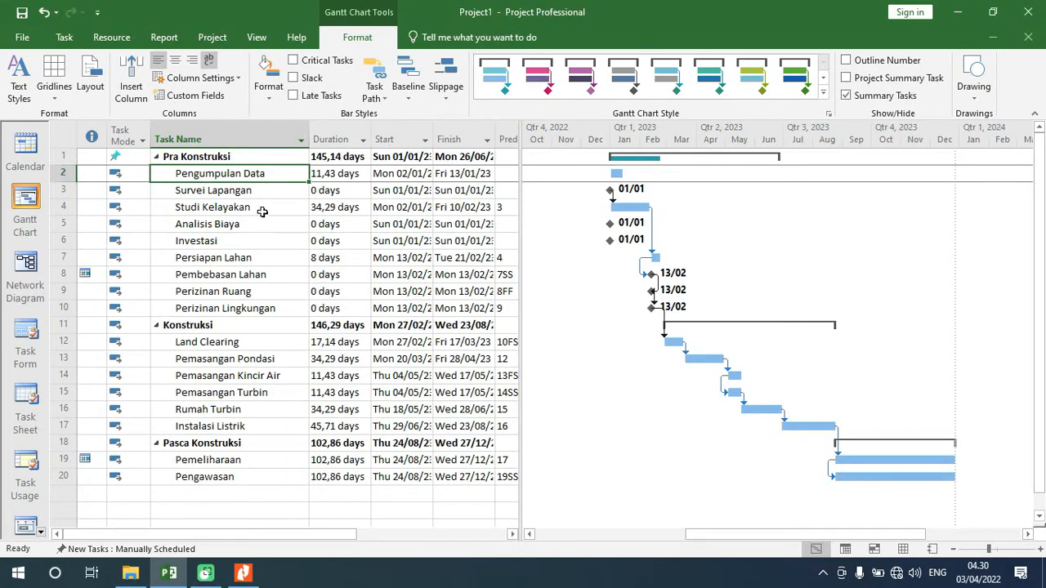
click(264, 209)
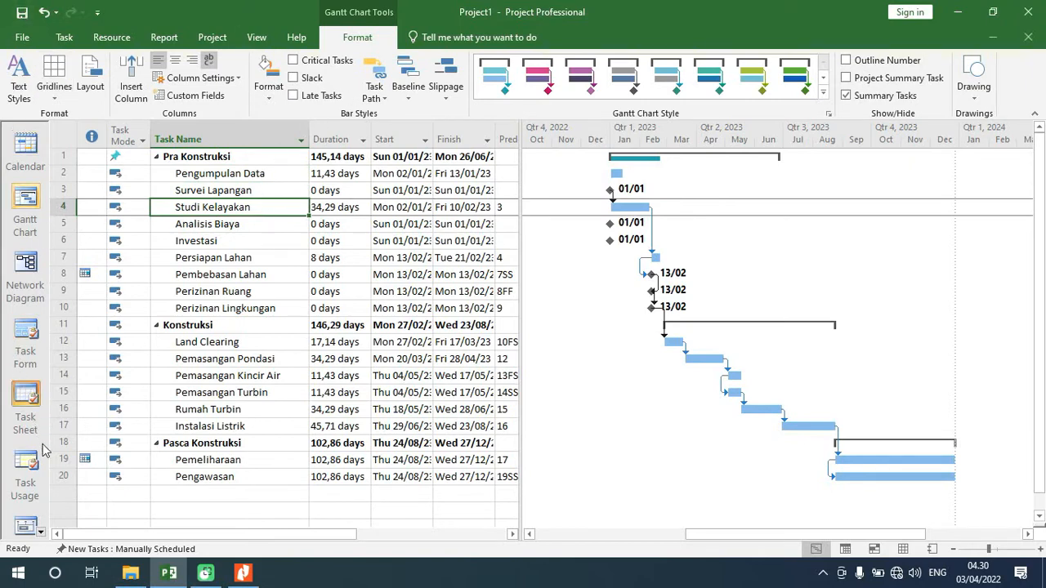
click(41, 531)
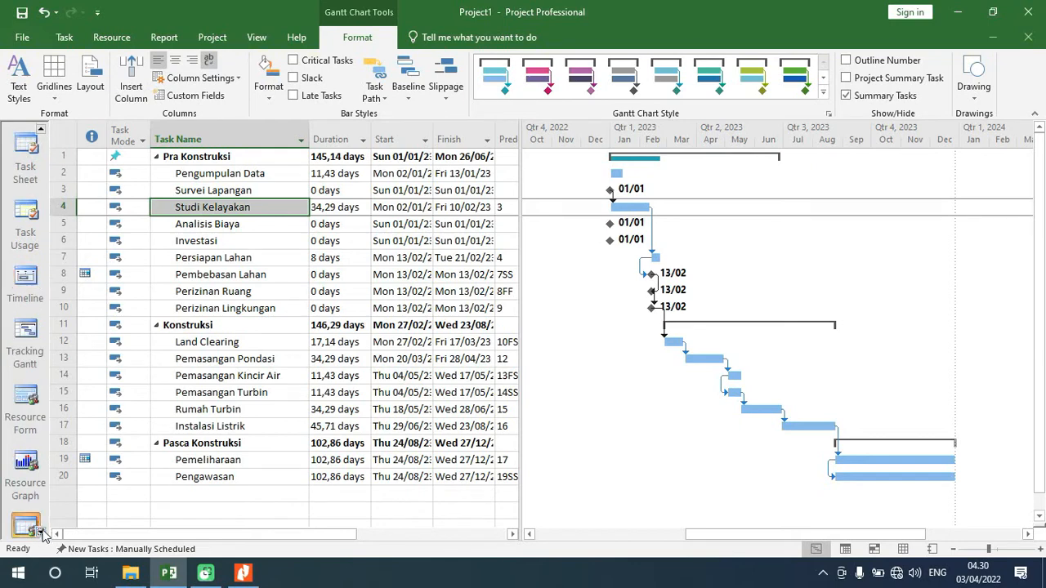
click(40, 531)
click(29, 470)
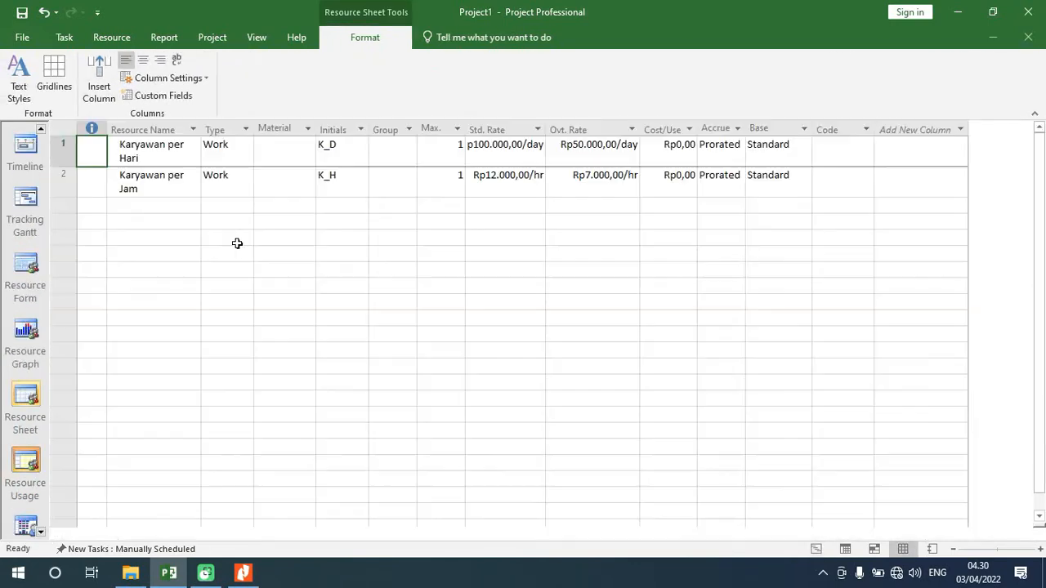
Step: Add a resource named Tenaga Ahli below Karyawan per Jam in the Resource Sheet
click(173, 201)
text(Tenaga)
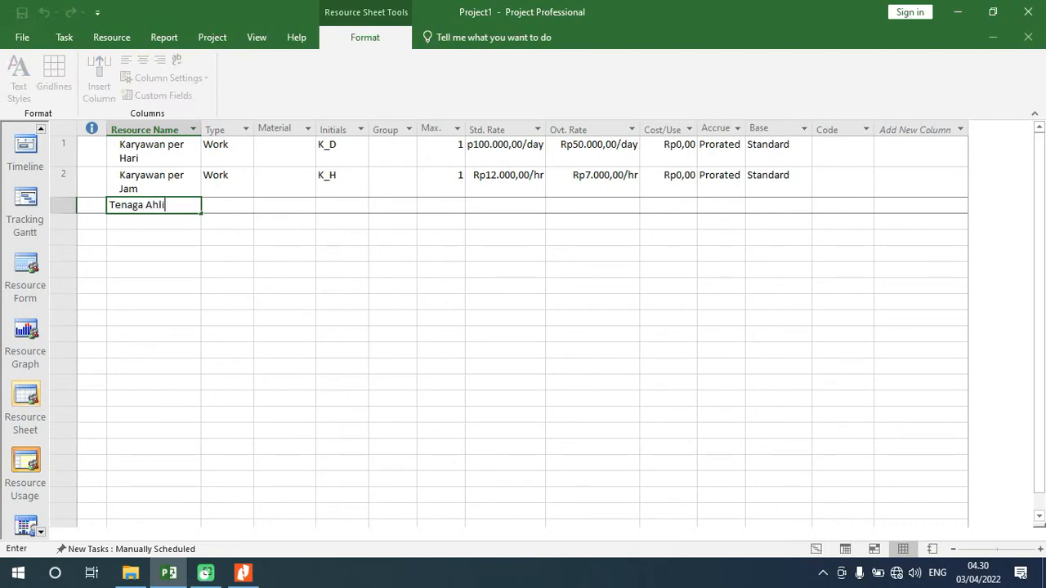
text( Ahli)
key(Return)
key(Right)
key(Right)
key(Right)
key(Up)
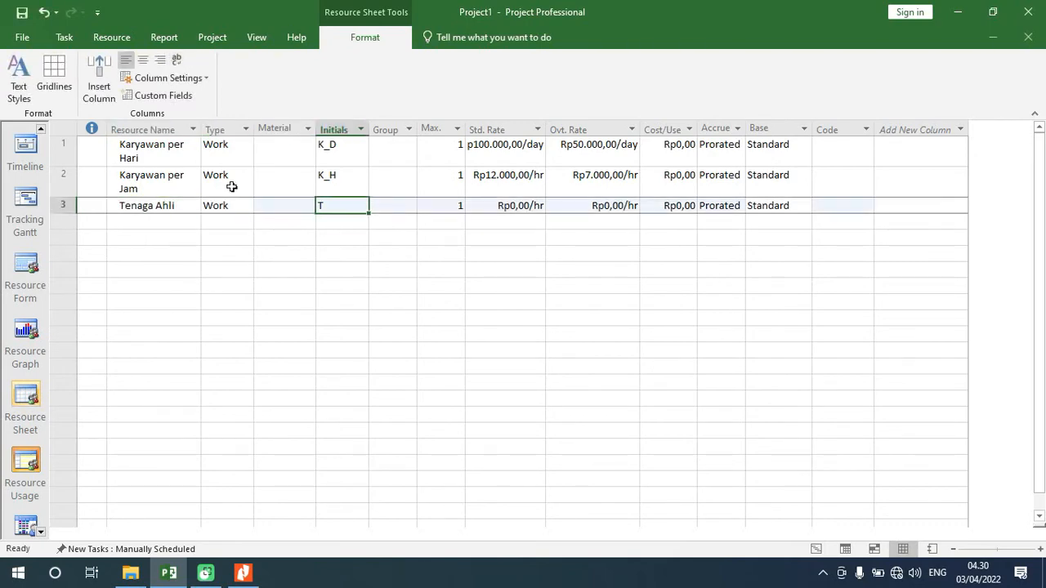
Step: Set the maximum units of Tenaga Ahli, Karyawan per Jam and Karyawan per Hari to 0
click(461, 211)
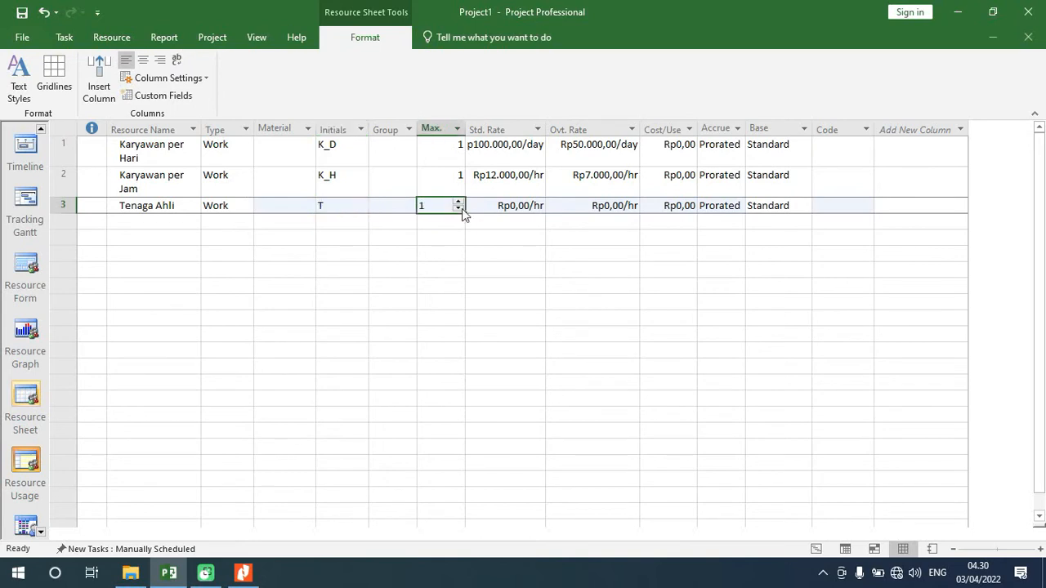
click(458, 209)
click(459, 210)
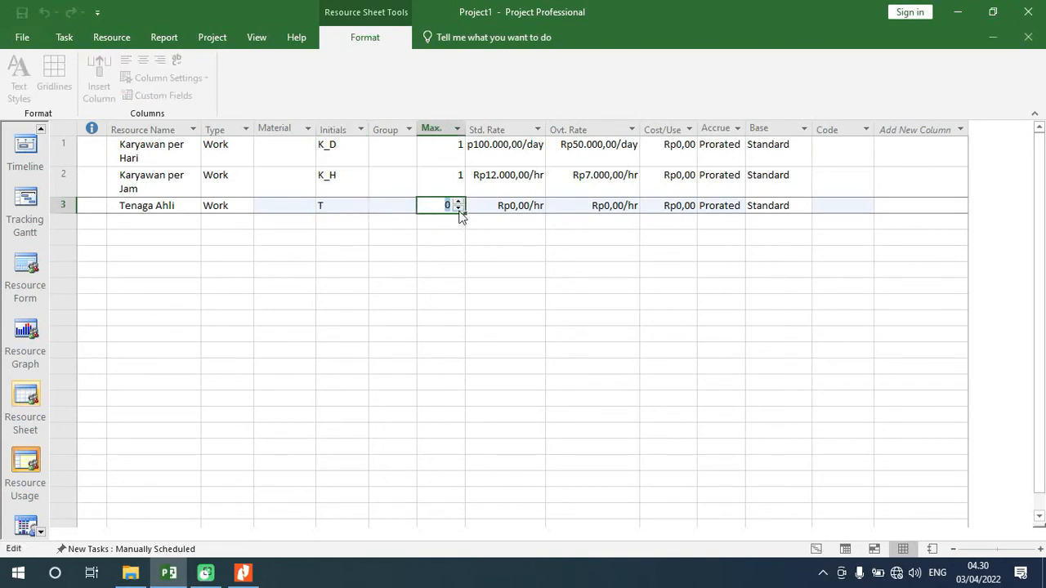
text(1)
click(454, 175)
click(458, 185)
click(458, 185)
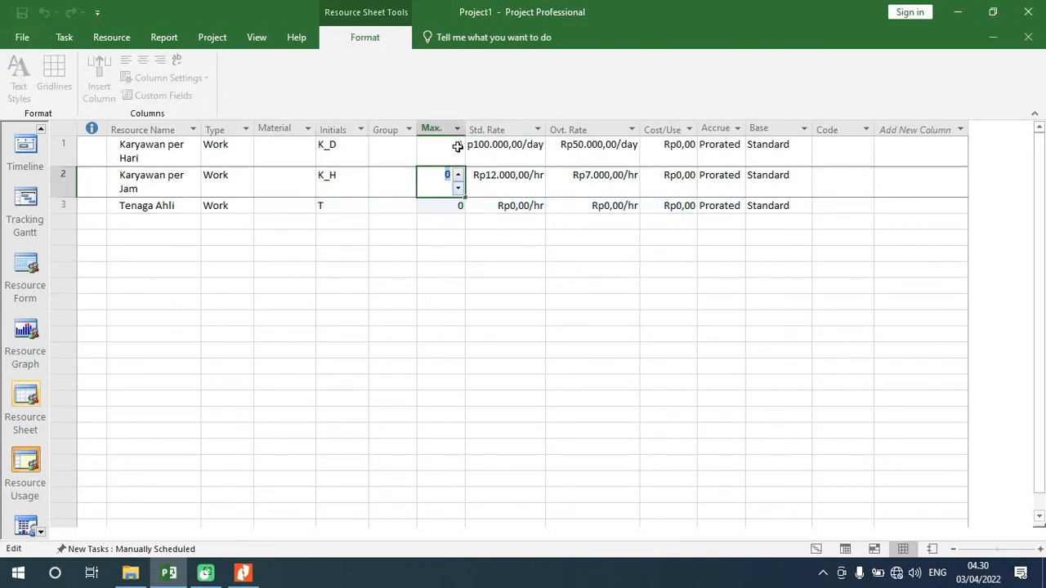
click(458, 148)
click(459, 158)
click(459, 157)
click(563, 245)
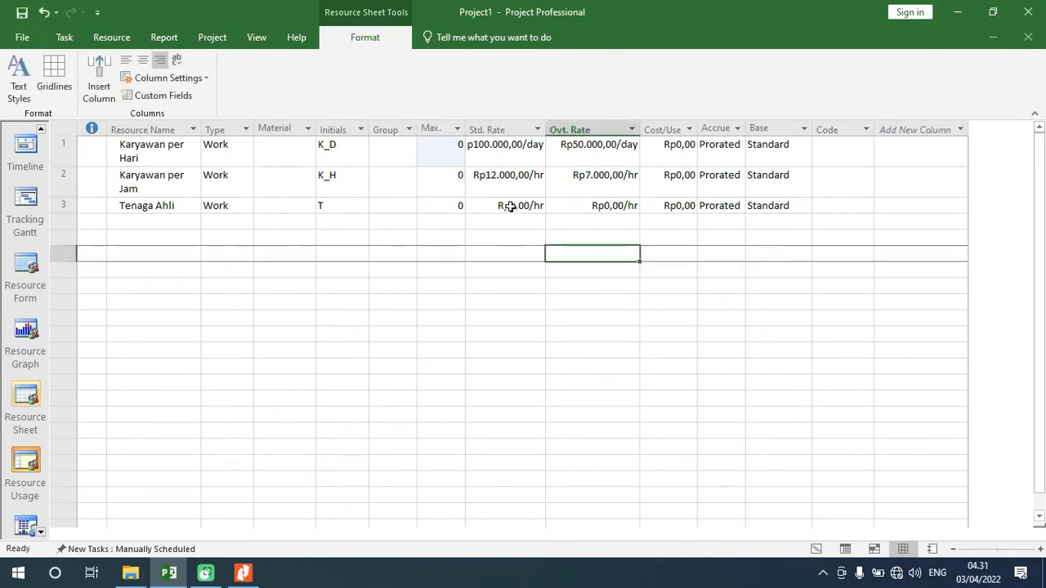
Step: Change the resource type of Tenaga Ahli to Material
click(509, 205)
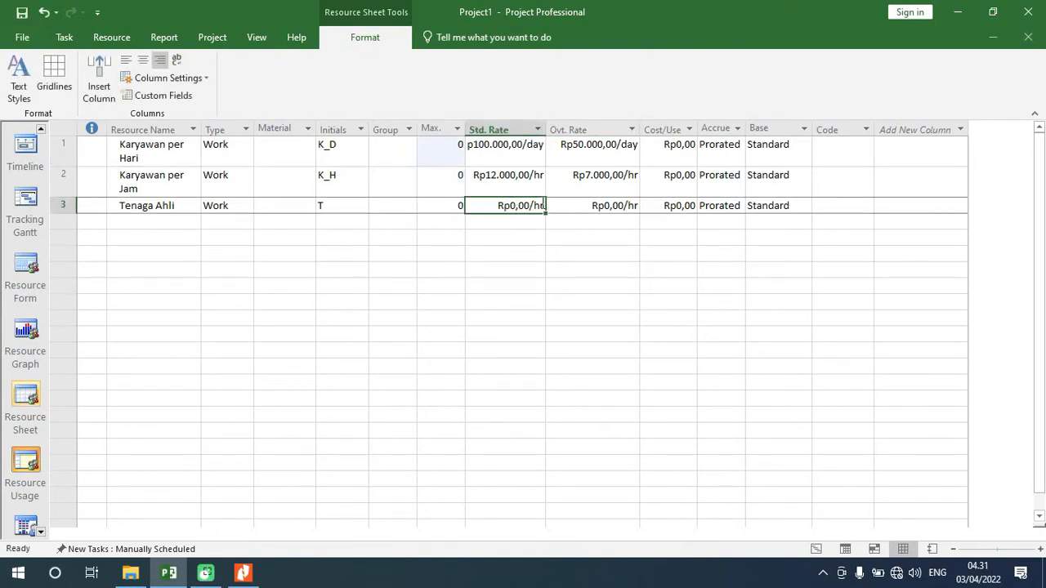
click(217, 206)
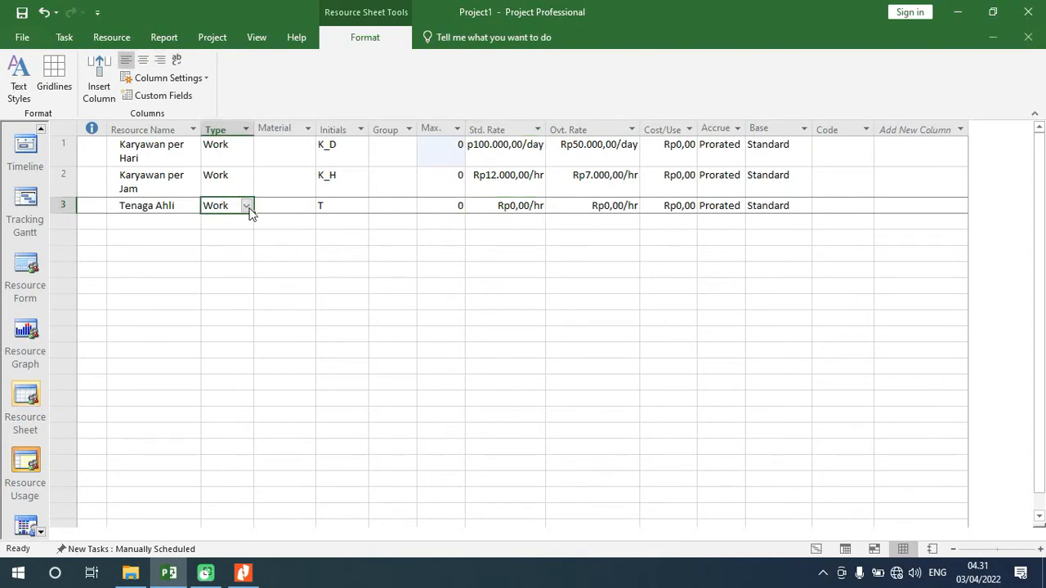
click(246, 208)
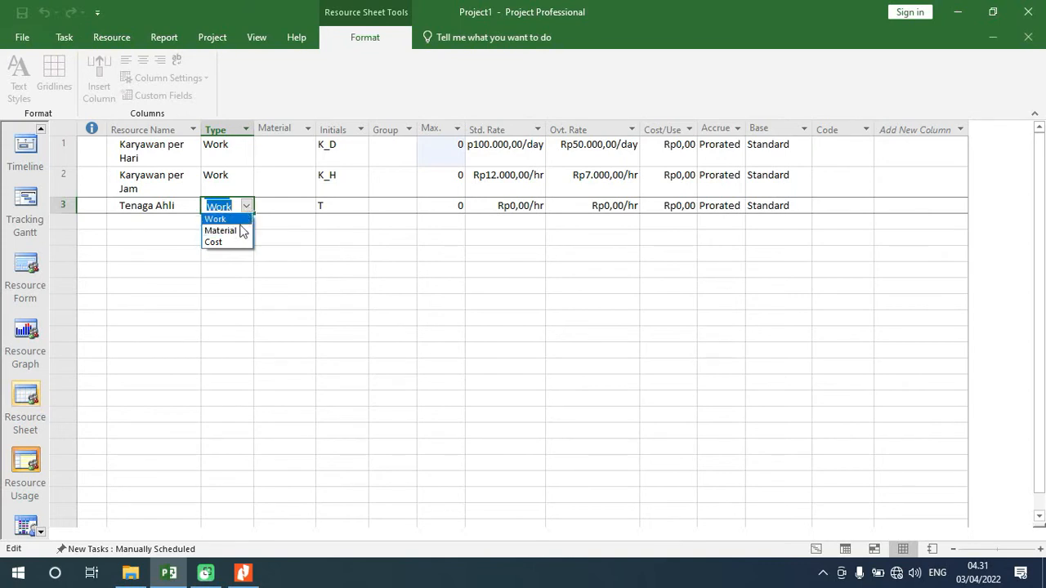
click(242, 234)
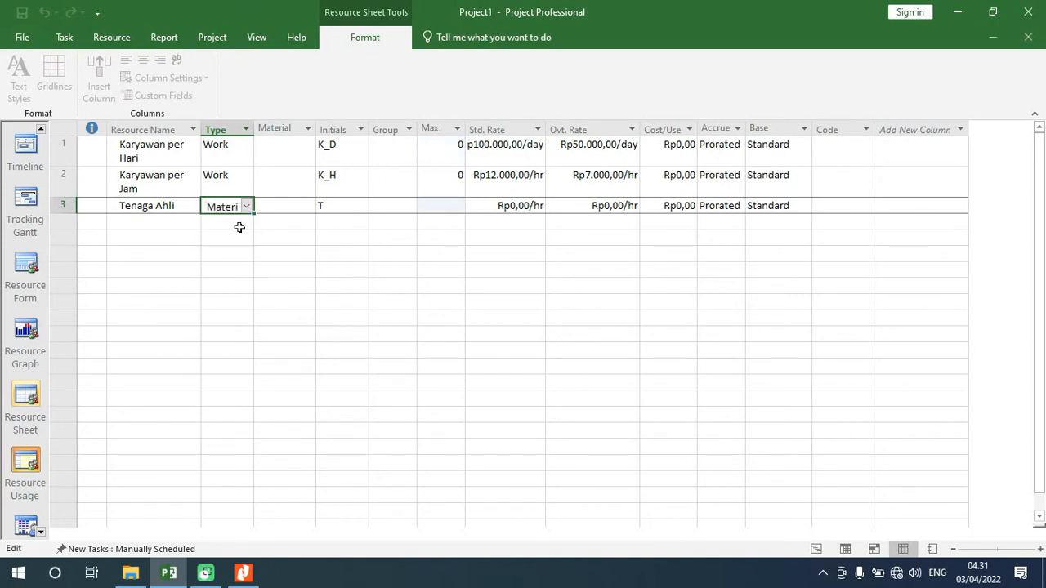
click(499, 207)
click(237, 210)
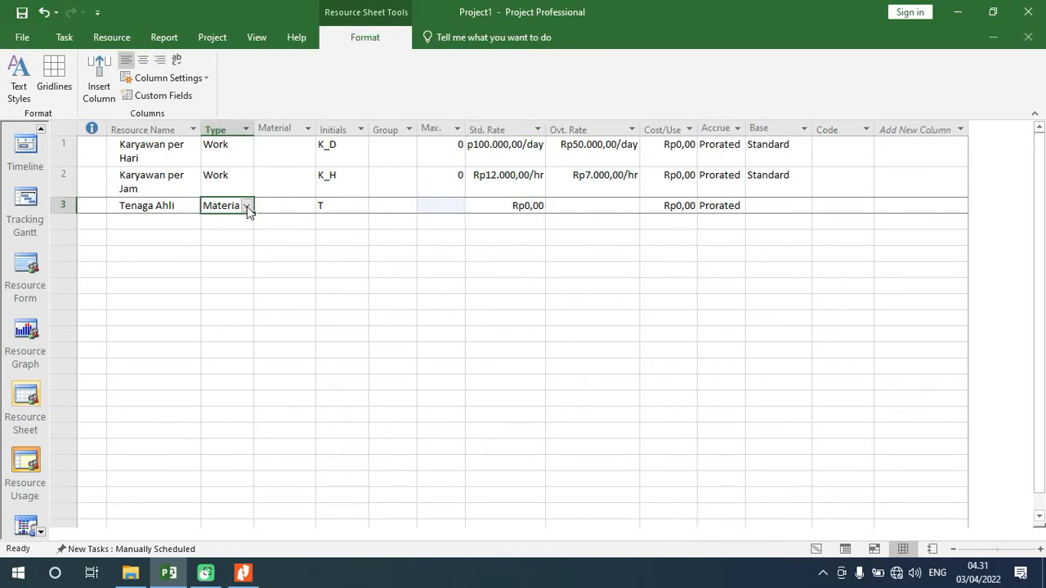
click(247, 206)
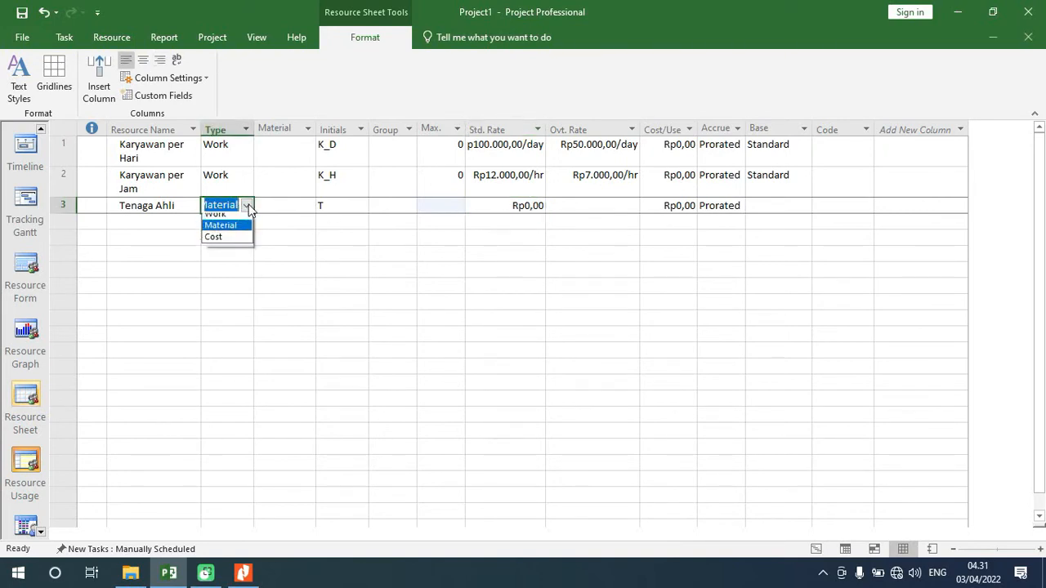
click(247, 206)
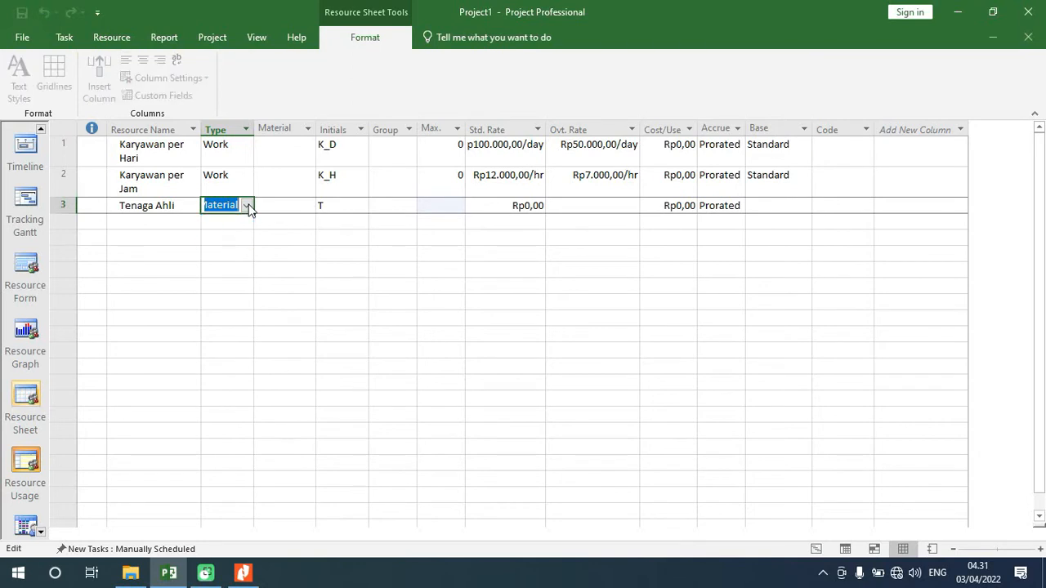
click(298, 241)
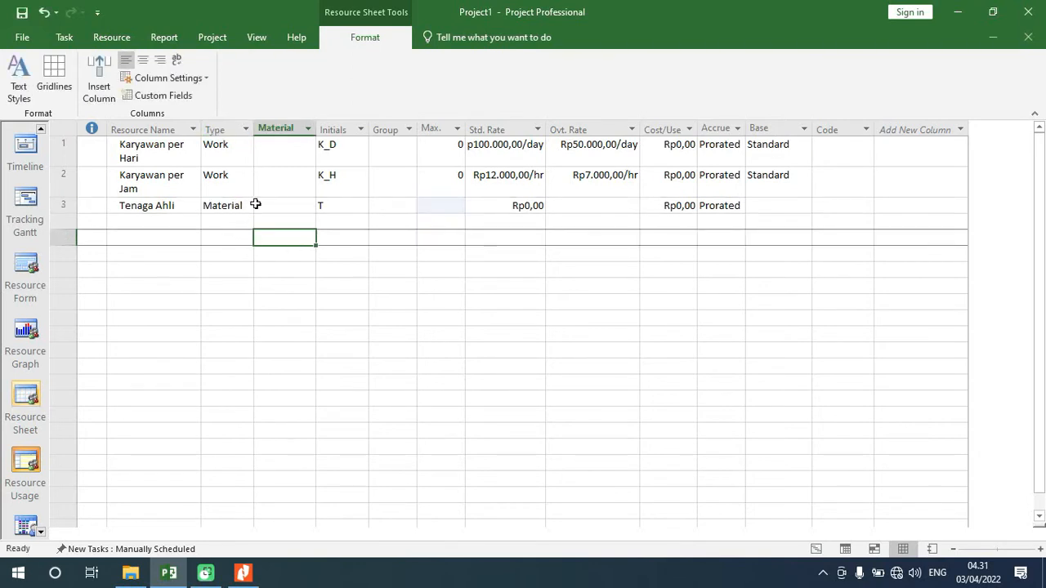
Step: Set the standard rate of Tenaga Ahli to Rp50.000.000,00
click(518, 205)
text(1000)
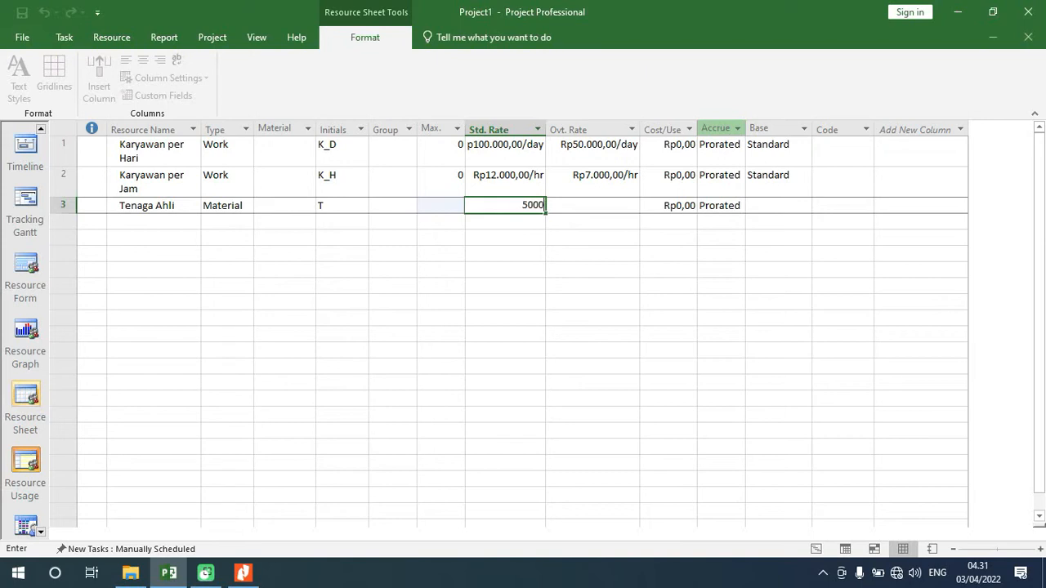
key(Return)
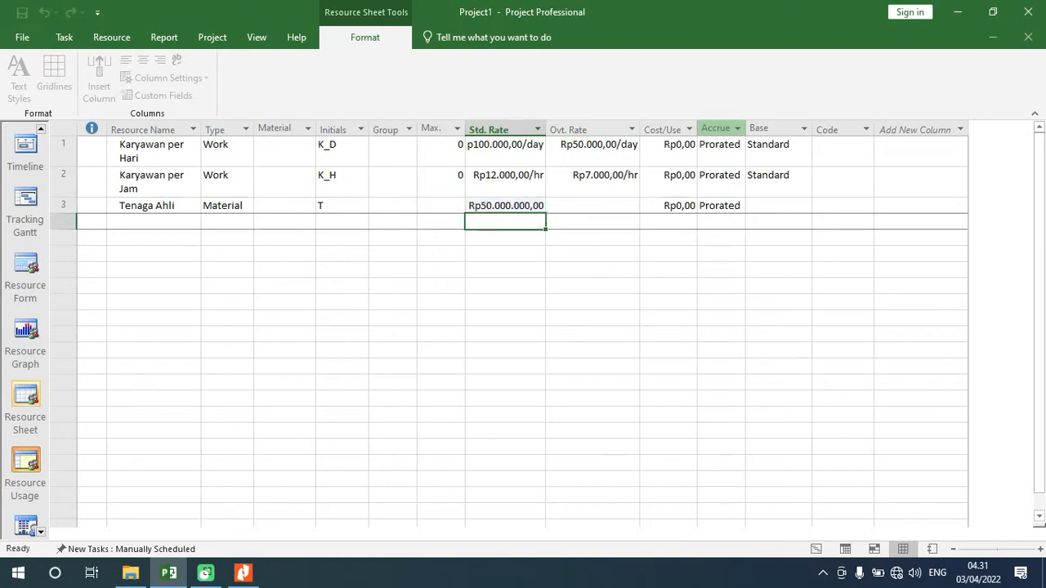
key(Right)
key(Up)
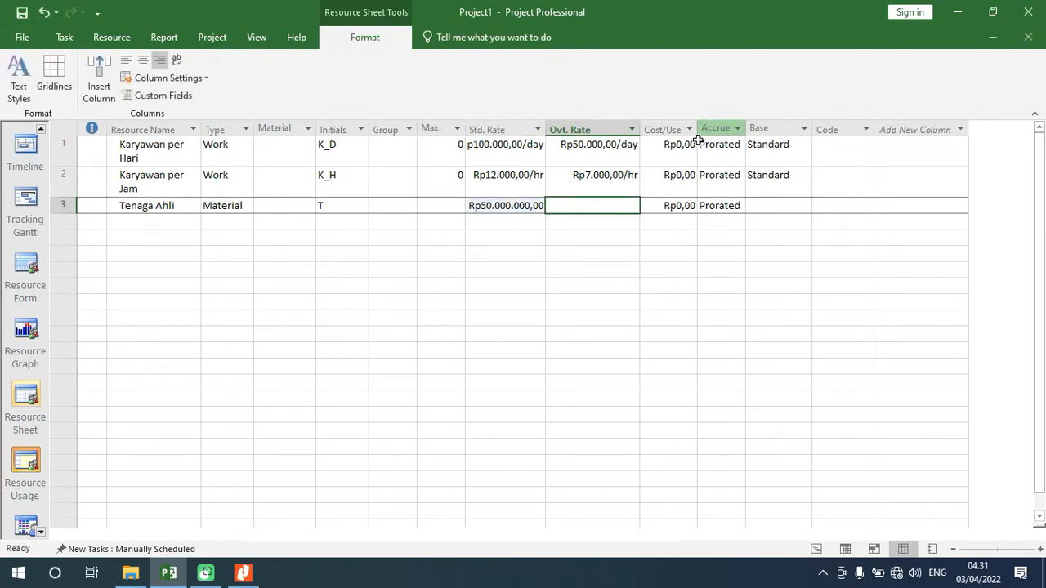
click(568, 234)
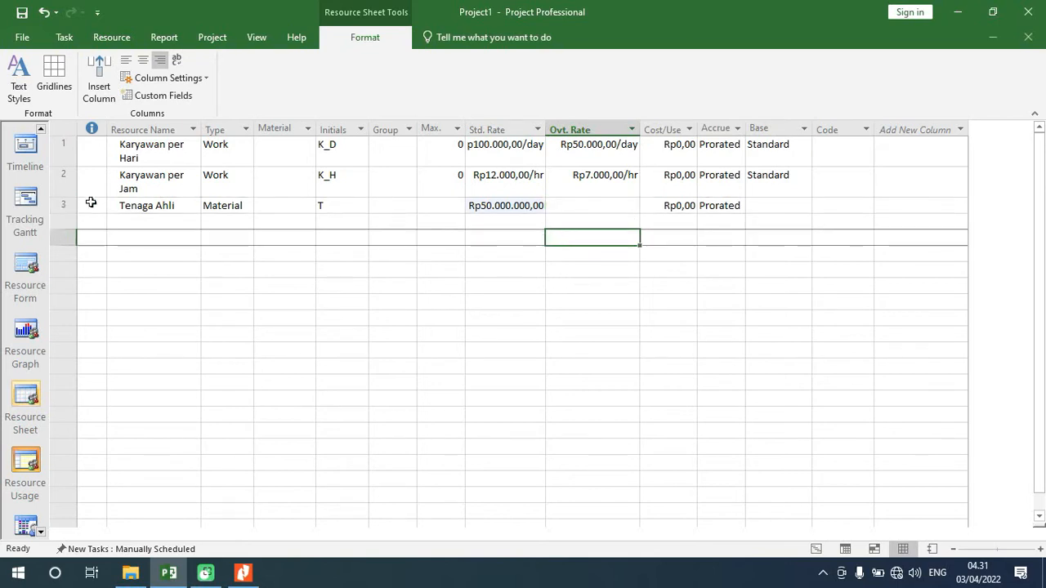
click(154, 221)
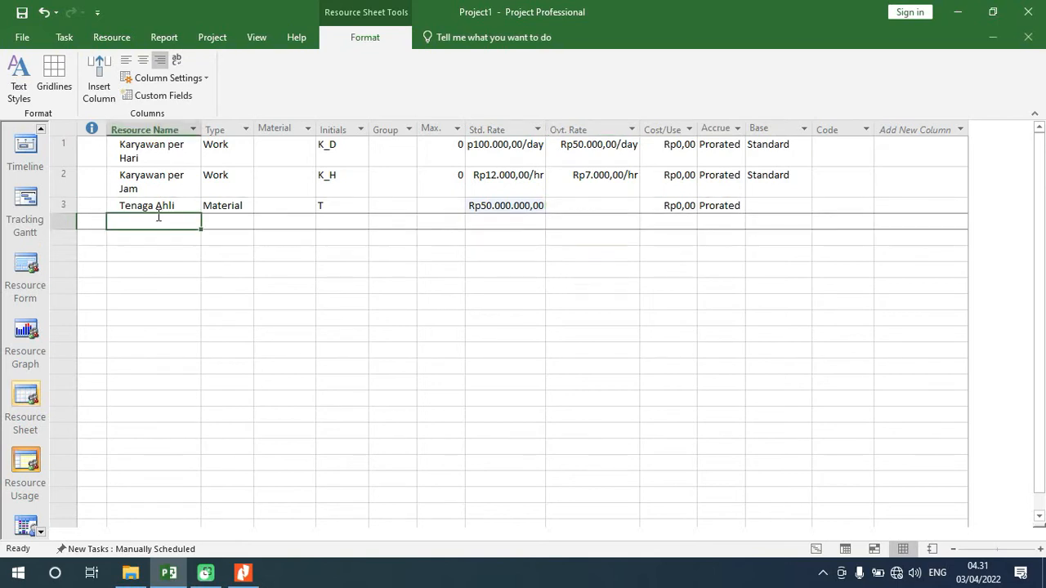
Step: Review the Pembebasan Lahan, Perizinan Ruang and Perizinan Lingkungan tasks in the Gantt Chart, and return to the Resource Sheet
click(62, 41)
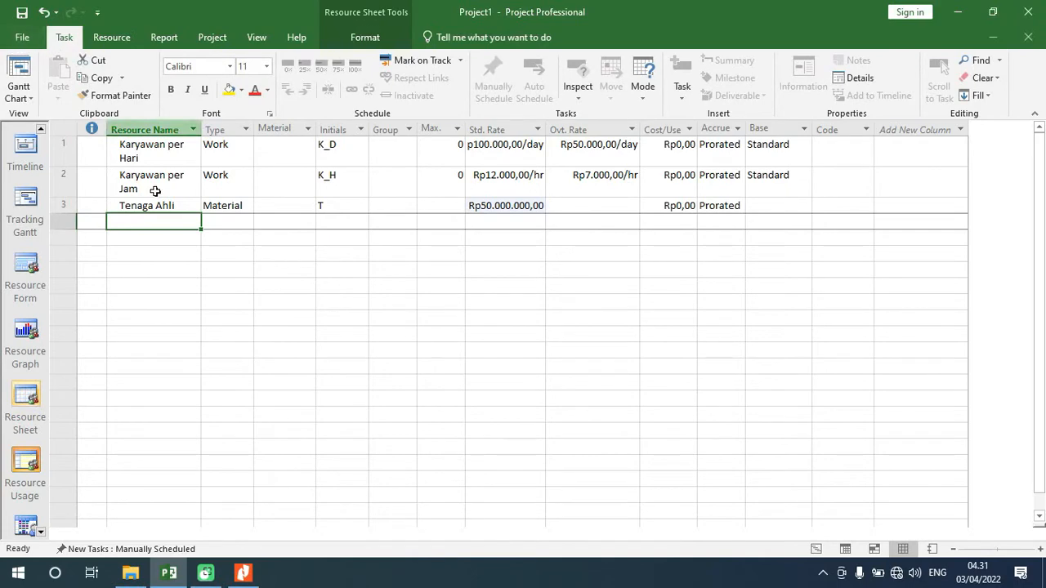
click(41, 131)
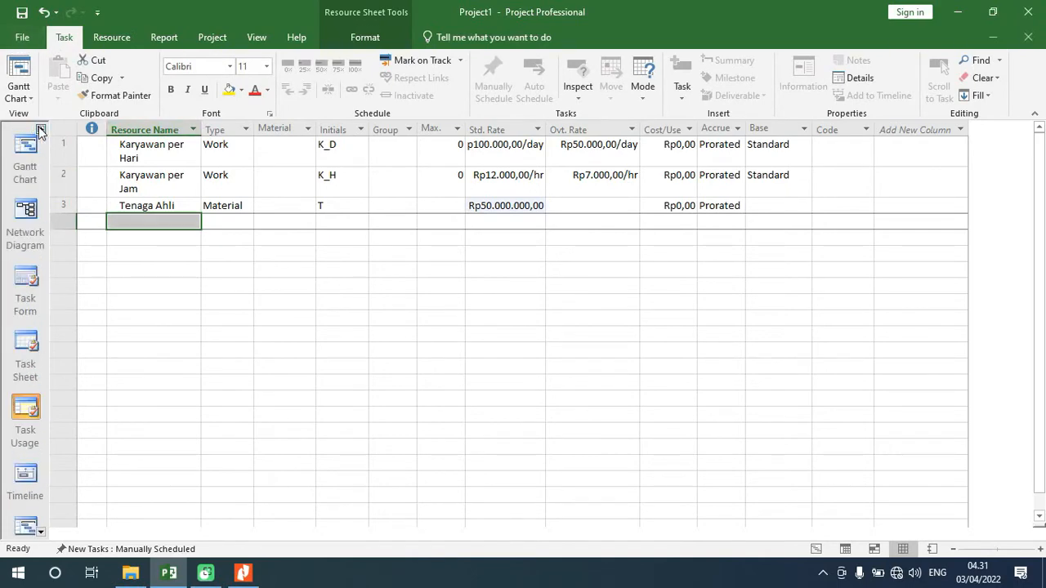
click(27, 151)
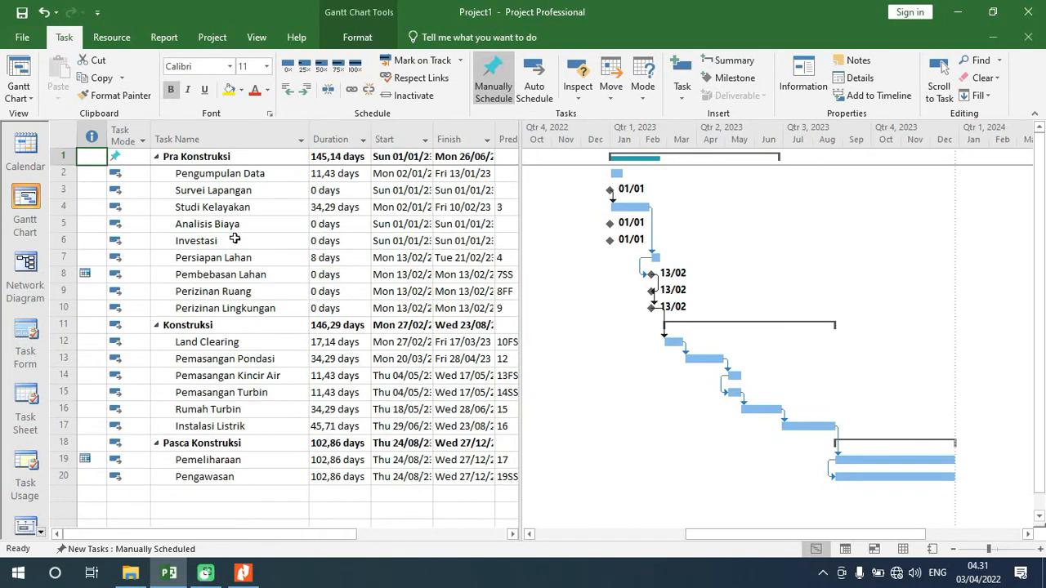
click(206, 276)
click(207, 292)
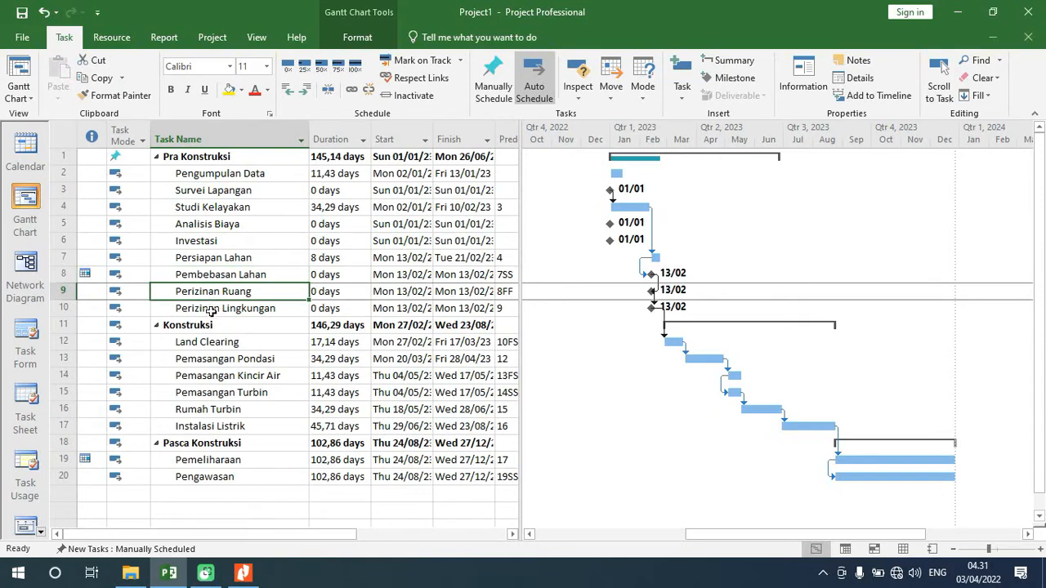
click(210, 308)
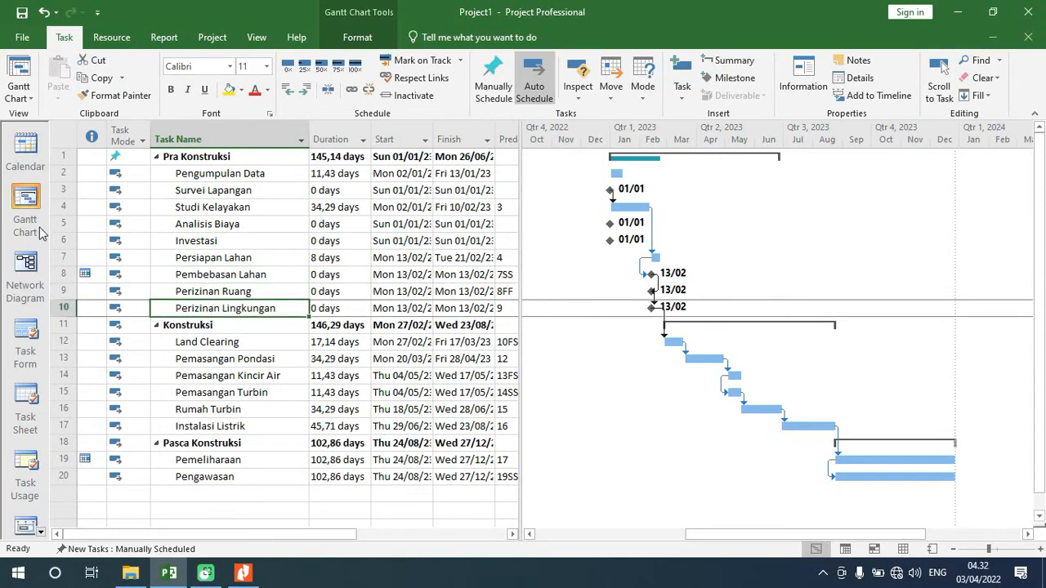
click(39, 532)
click(39, 532)
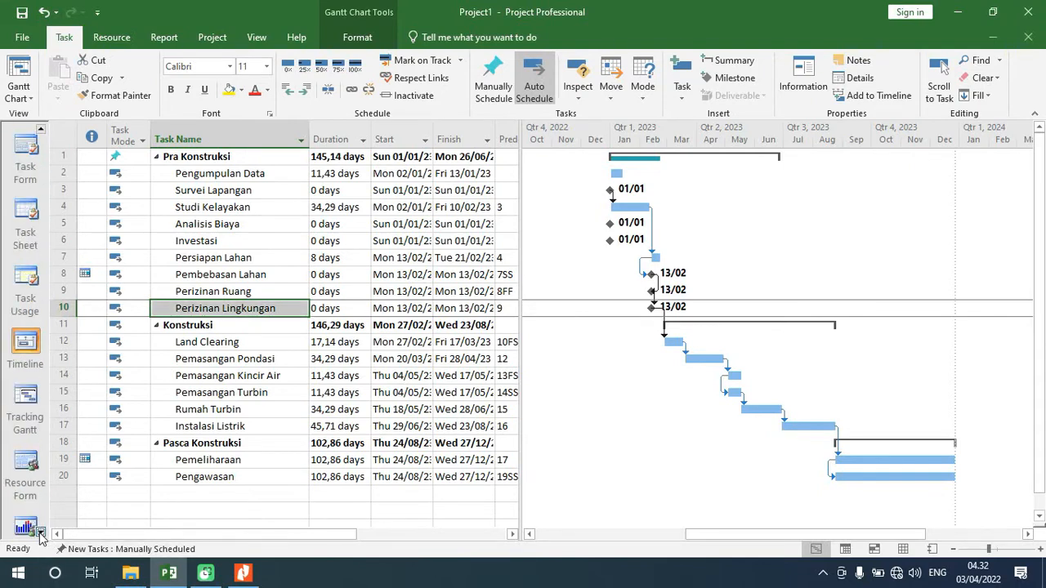
click(40, 532)
click(39, 532)
click(39, 532)
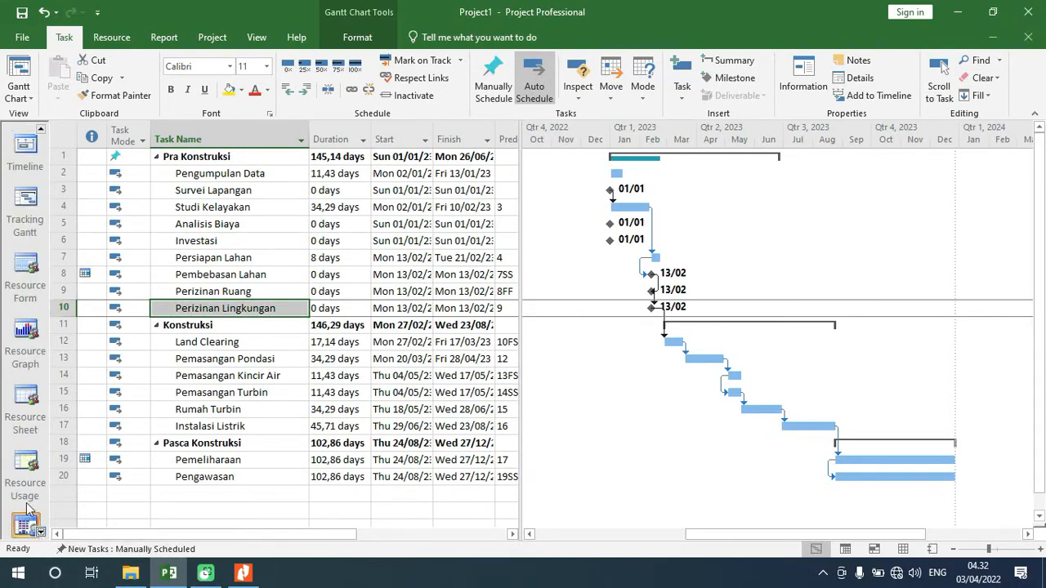
click(25, 420)
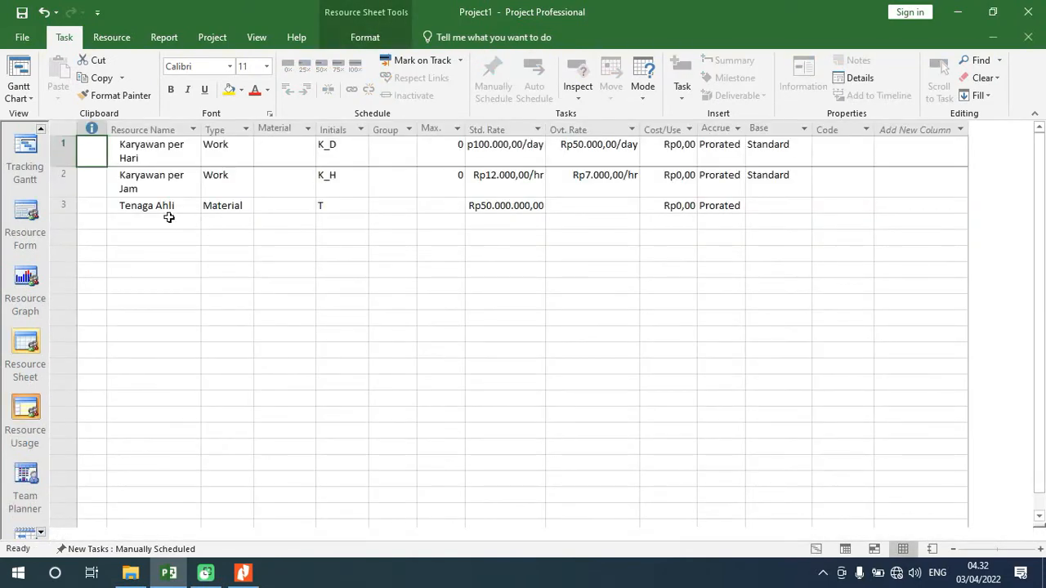
Step: Add a resource named Tanaga Ahli Lingkungan below Tenaga Ahli and set its type to Material
text(Tanaga Ahl)
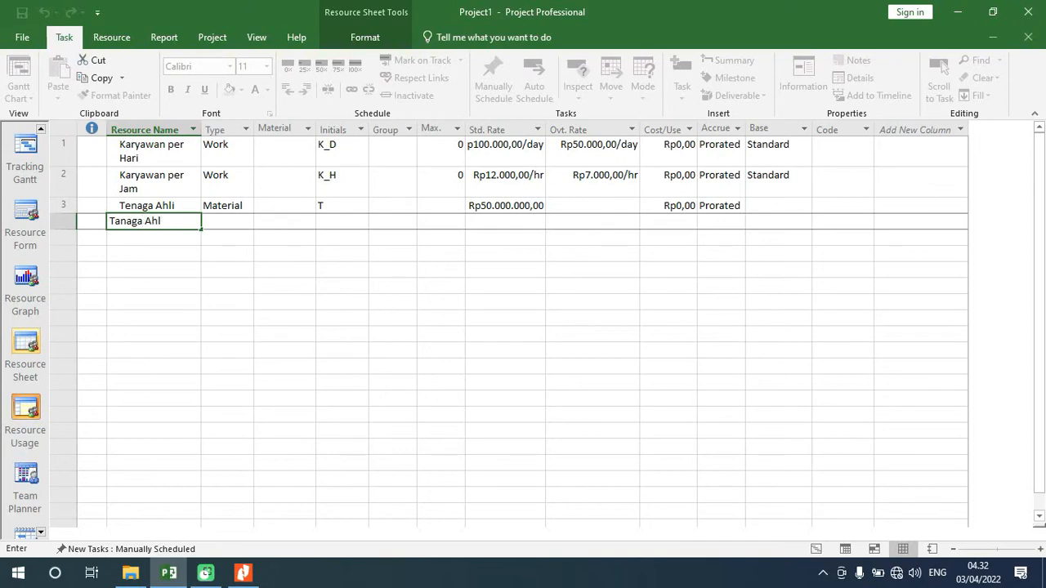
text(i Lingkungan)
key(Tab)
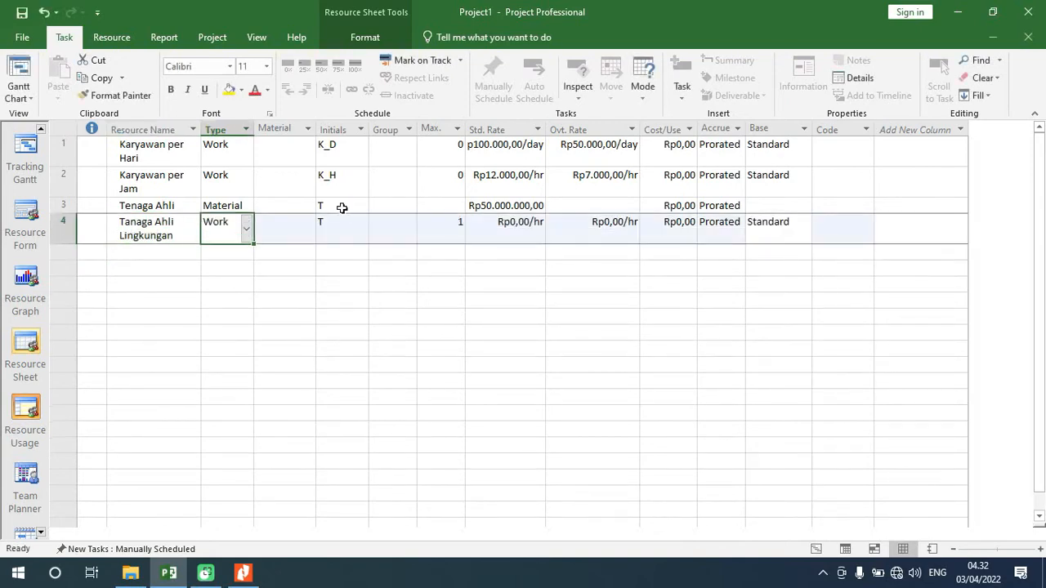
click(246, 229)
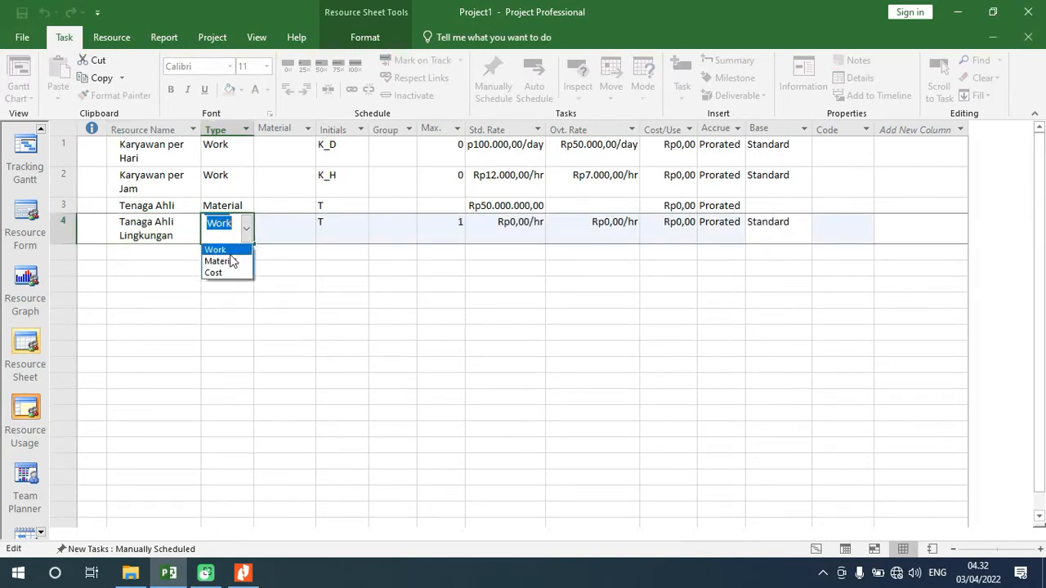
click(221, 262)
key(Tab)
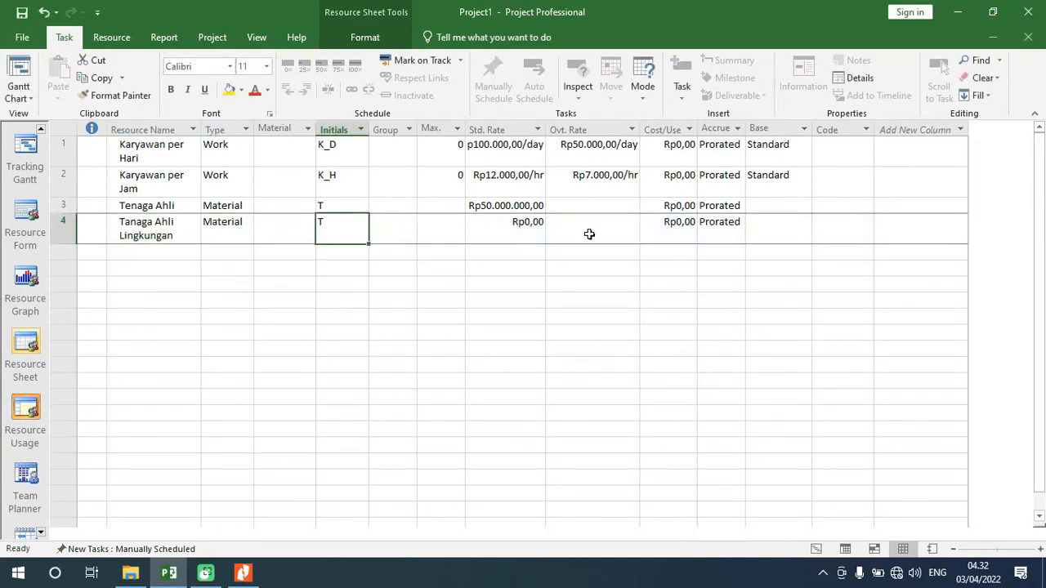
Step: Set the initials of Tanaga Ahli Lingkungan to T_L
key(BackSpace)
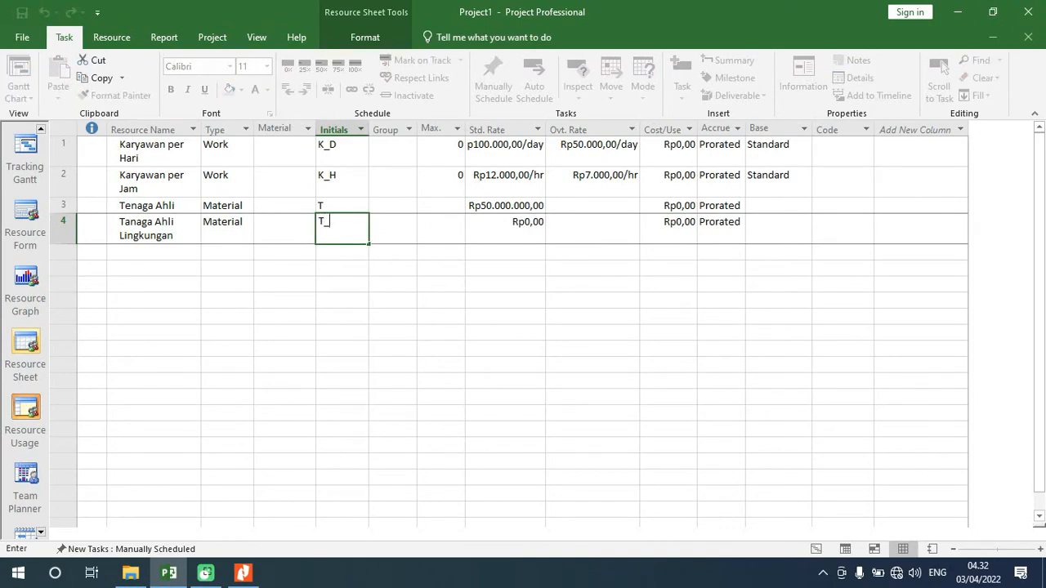
key(Return)
key(Right)
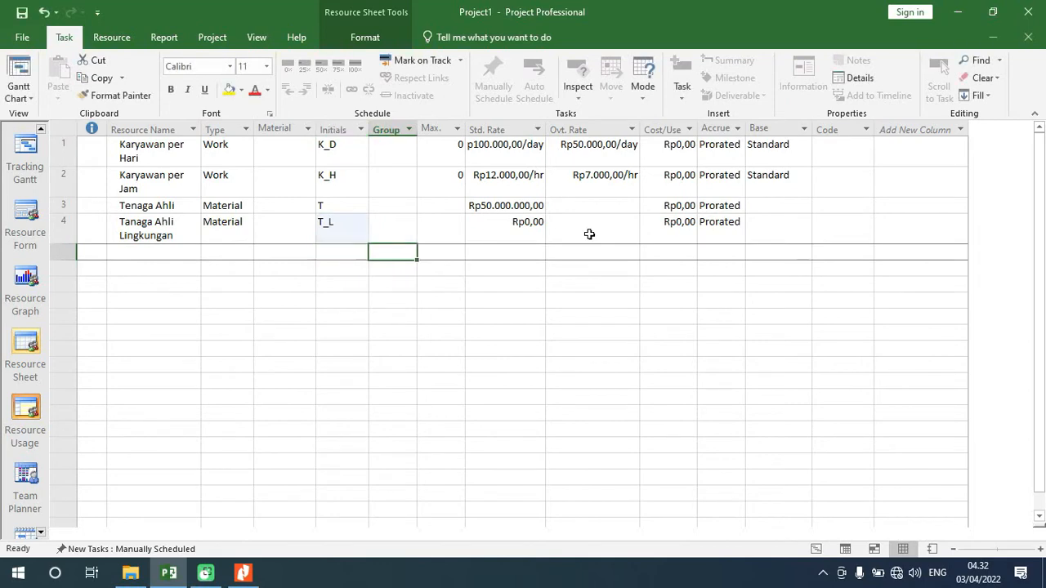
Step: Set the standard rate of Tanaga Ahli Lingkungan to Rp25.000.000,00
key(Up)
key(Left)
key(Left)
key(Left)
key(Right)
key(Right)
key(Right)
key(Right)
key(Right)
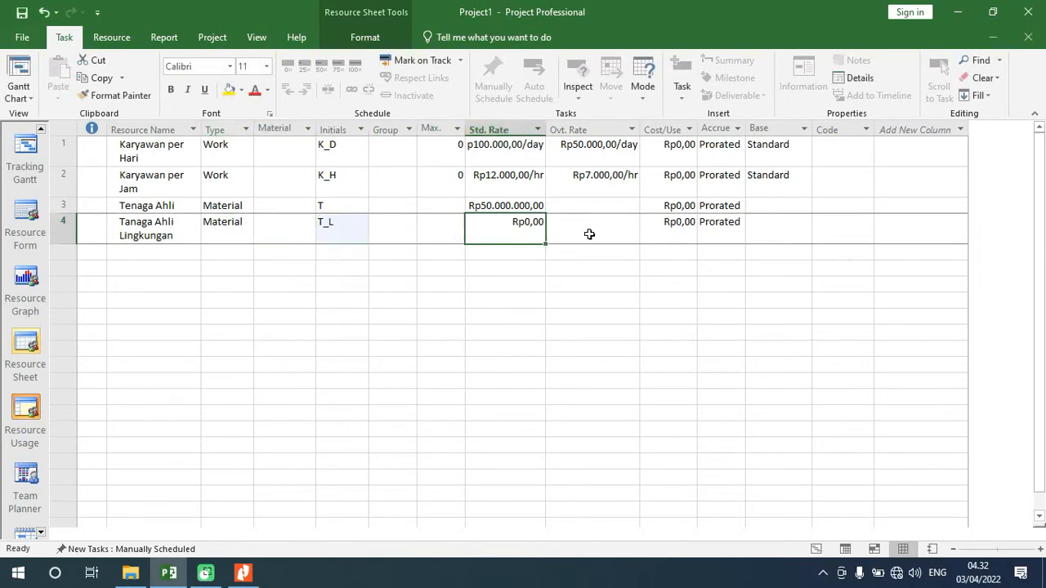
text(250000)
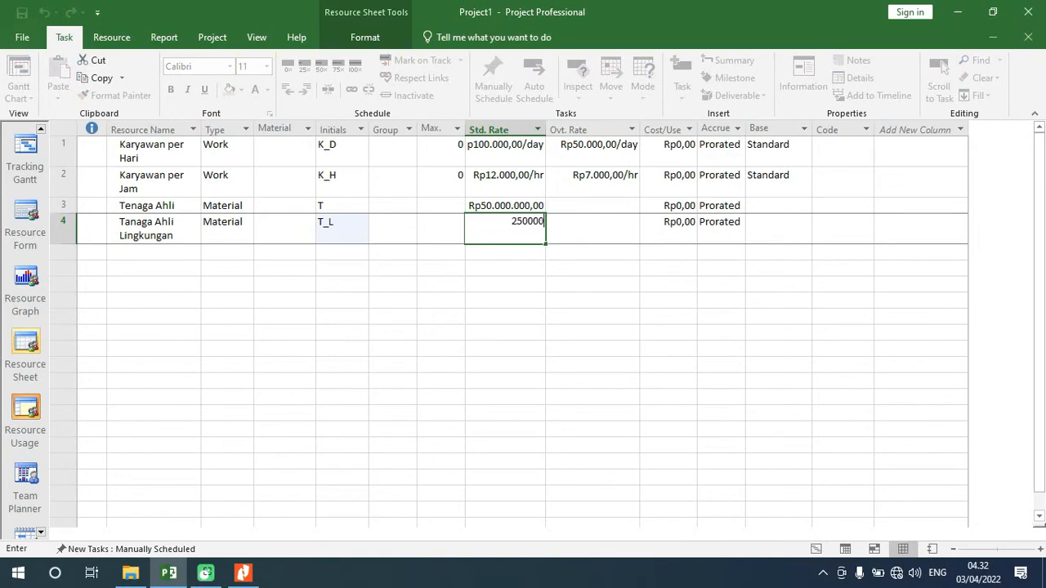
text(00)
key(Return)
key(Up)
key(Right)
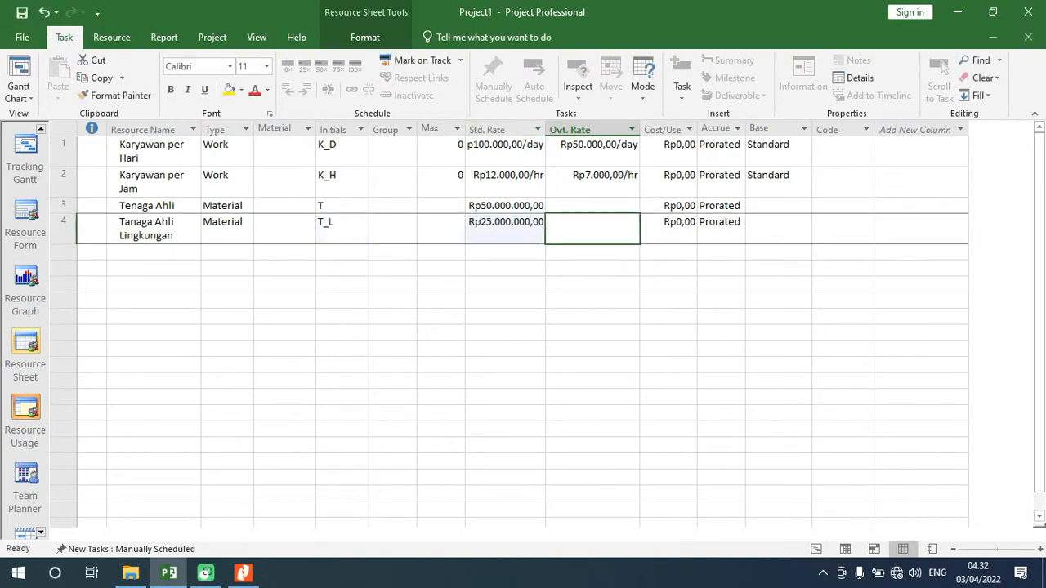
Step: Check the Land Clearing task in the Tracking Gantt, and add a resource named Sewa Alat Berat below Tanaga Ahli Lingkungan in the Resource Sheet
click(170, 250)
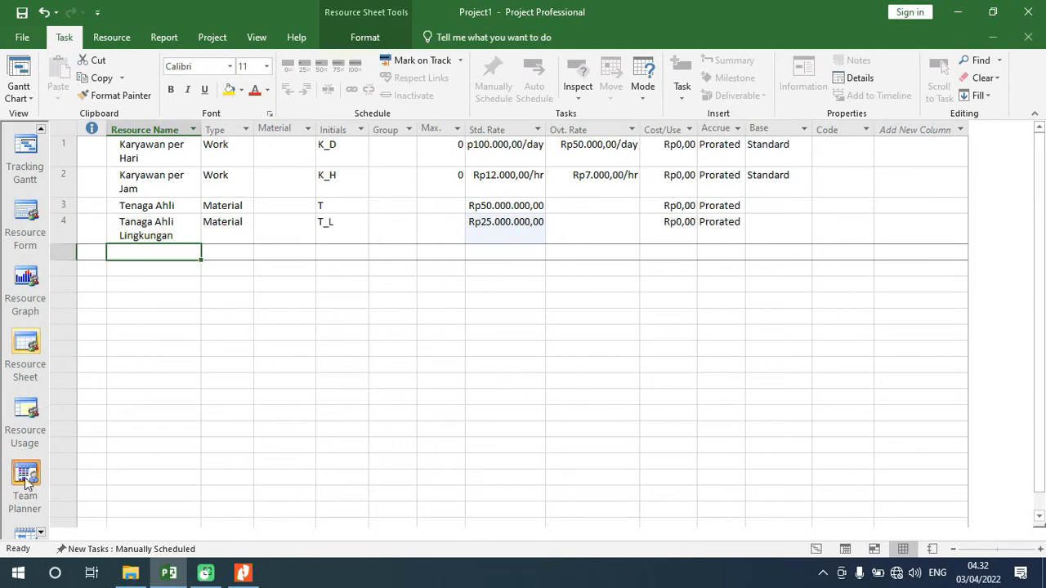
click(24, 163)
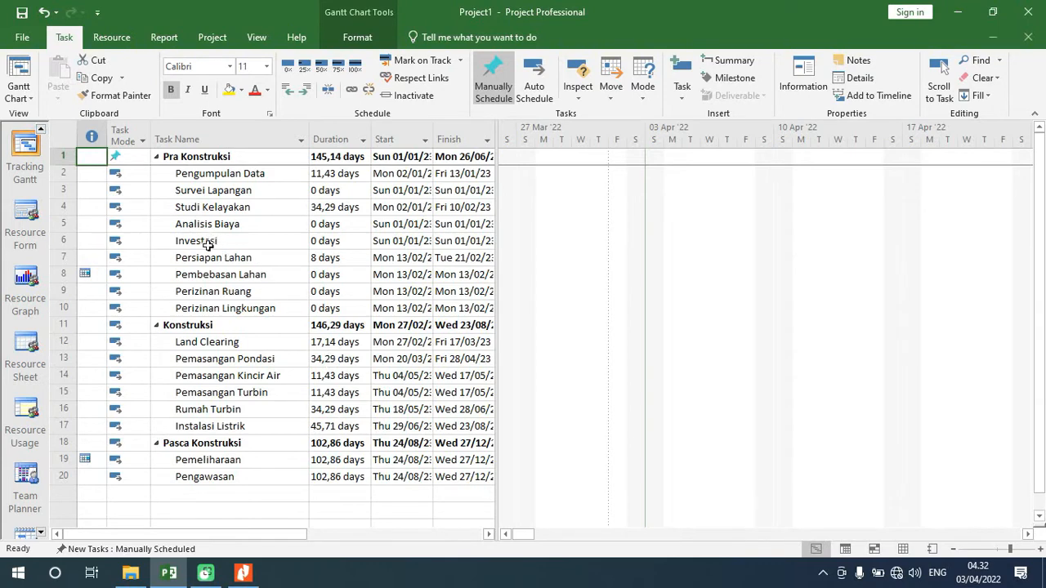
click(232, 345)
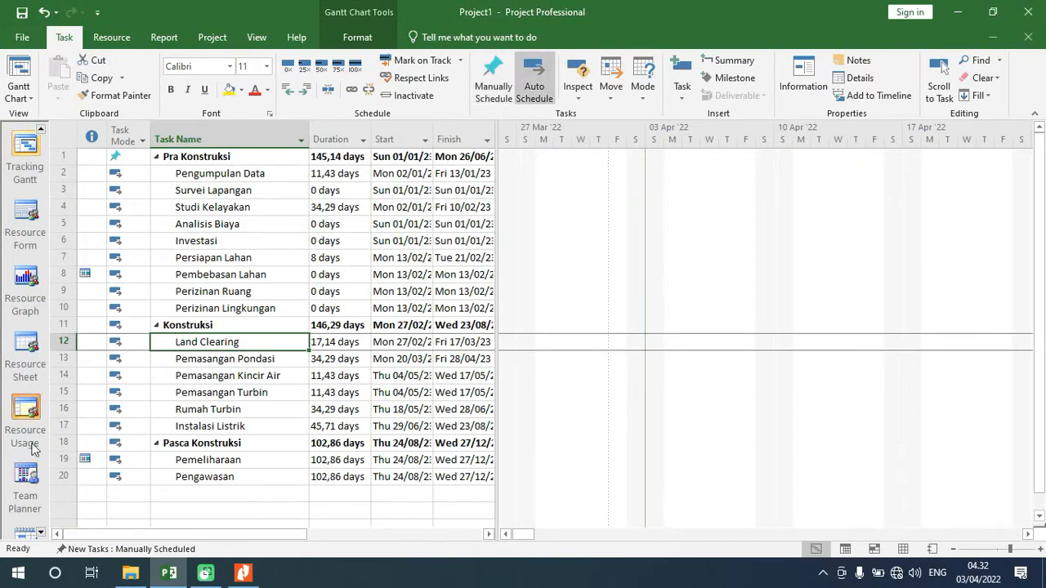
click(29, 375)
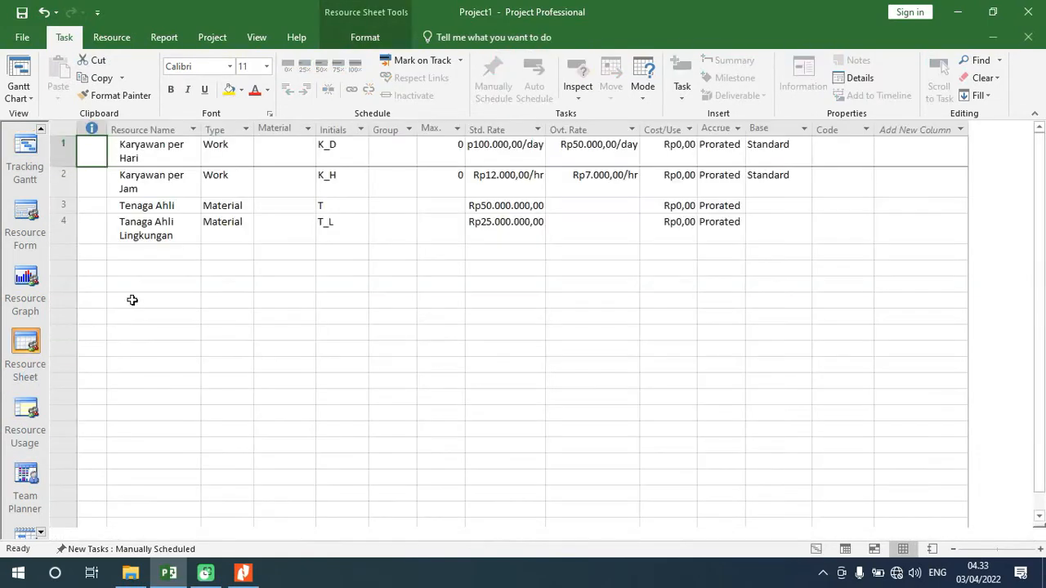
click(153, 254)
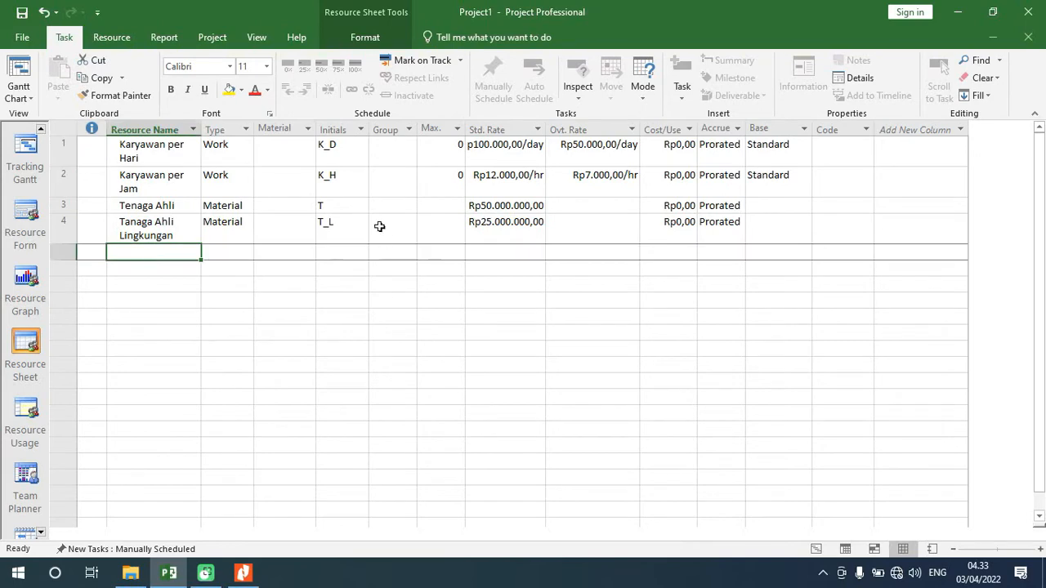
text(A)
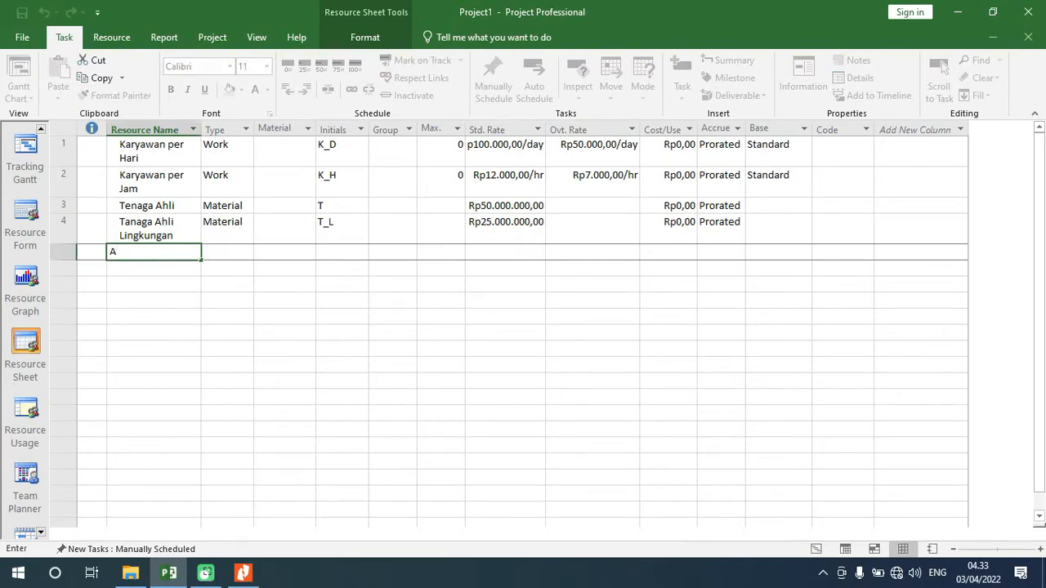
text(wa)
key(BackSpace)
key(BackSpace)
text(ewa Alat Be)
key(Tab)
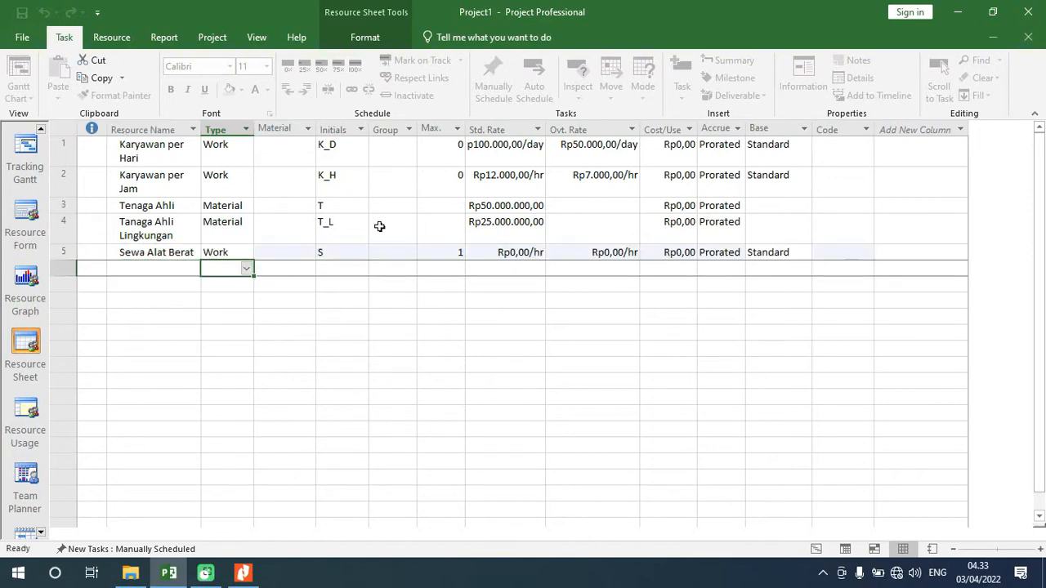
Step: Set the standard rate of Sewa Alat Berat to Rp150.000,00/hr
click(527, 249)
click(512, 252)
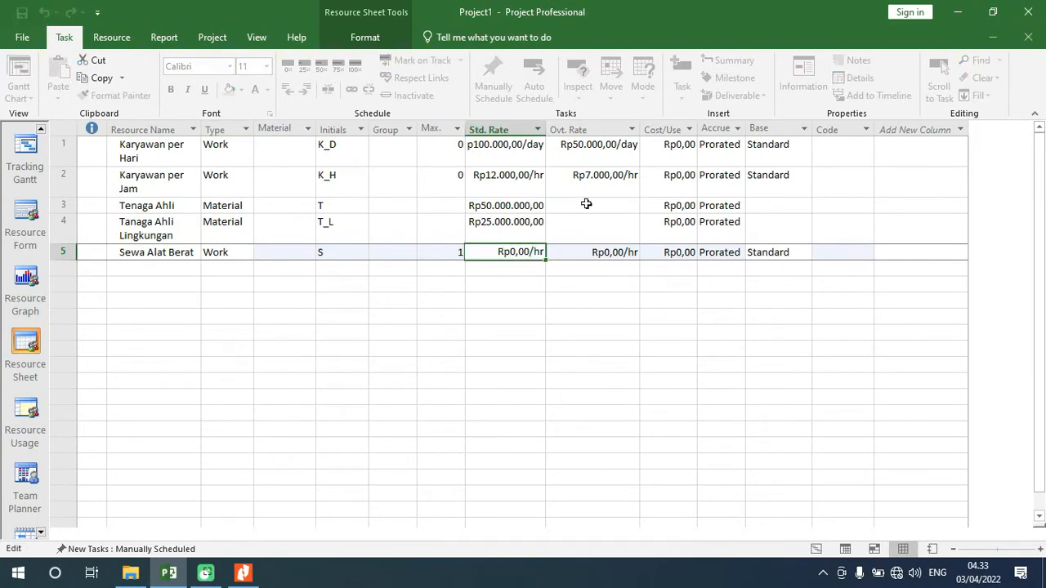
key(BackSpace)
text(25)
key(BackSpace)
key(BackSpace)
text(150000)
key(Return)
key(Right)
key(Up)
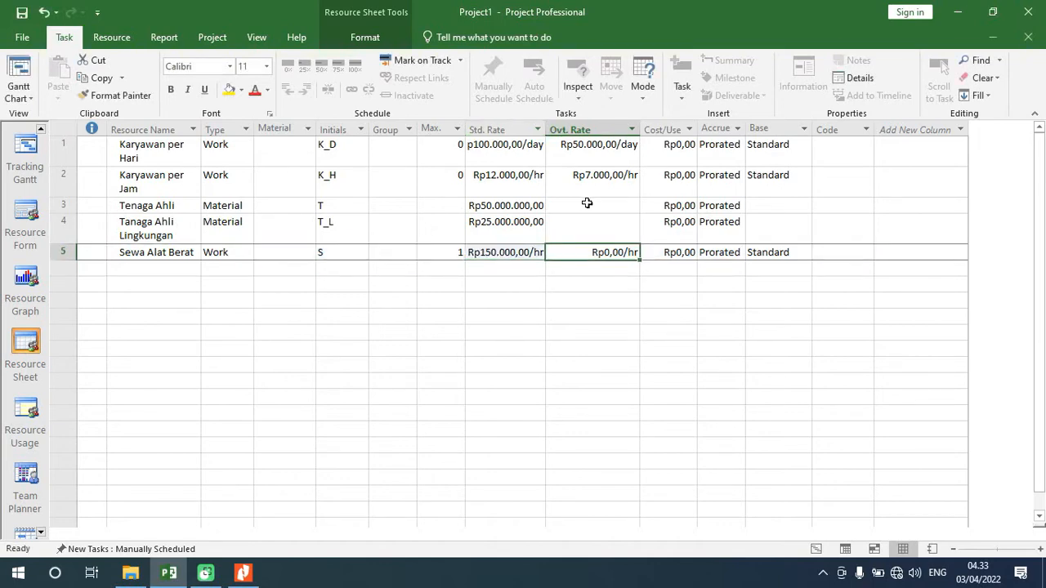
double_click(606, 253)
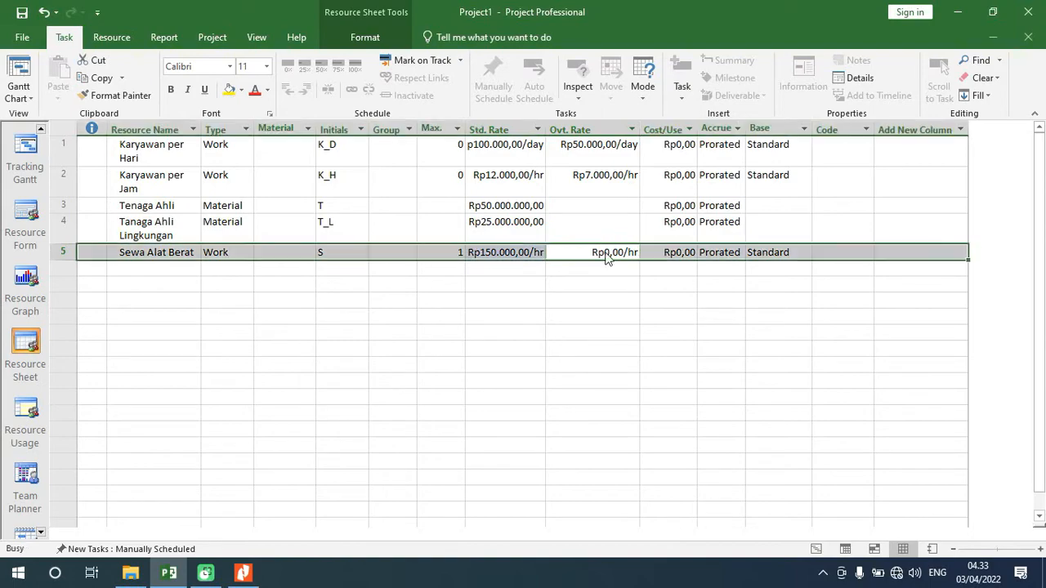
click(633, 297)
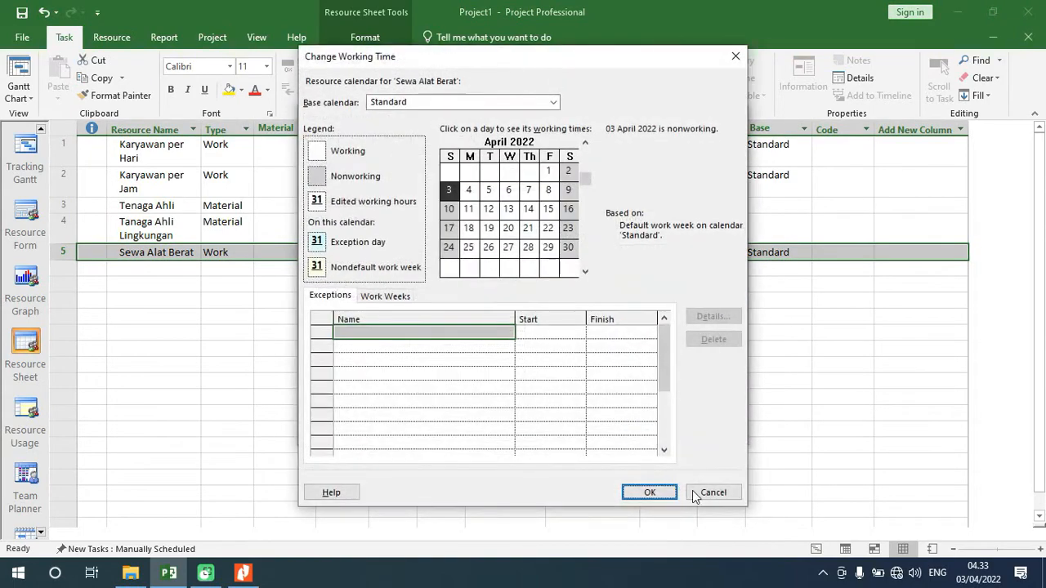
click(704, 493)
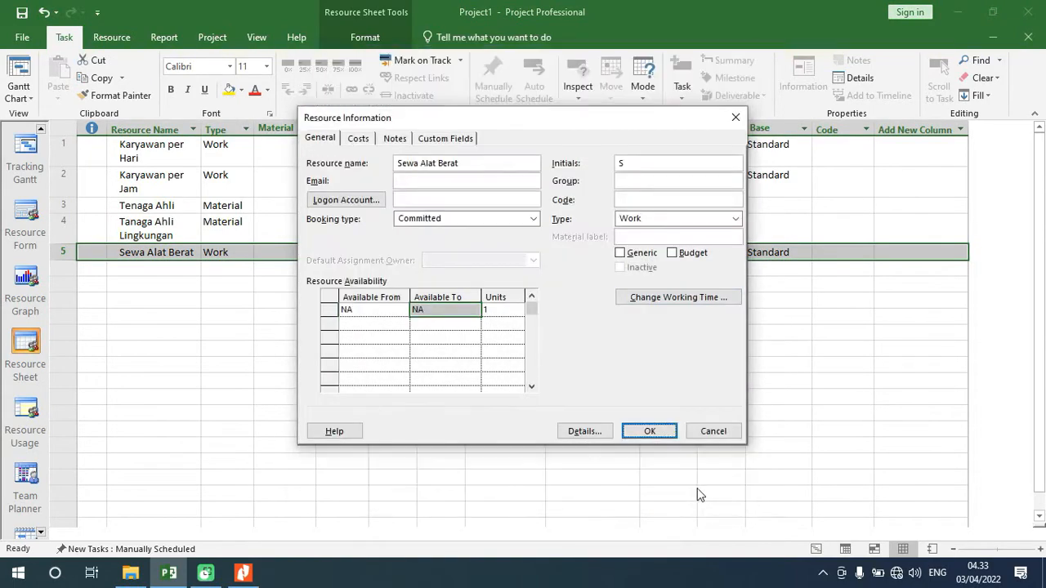
click(693, 435)
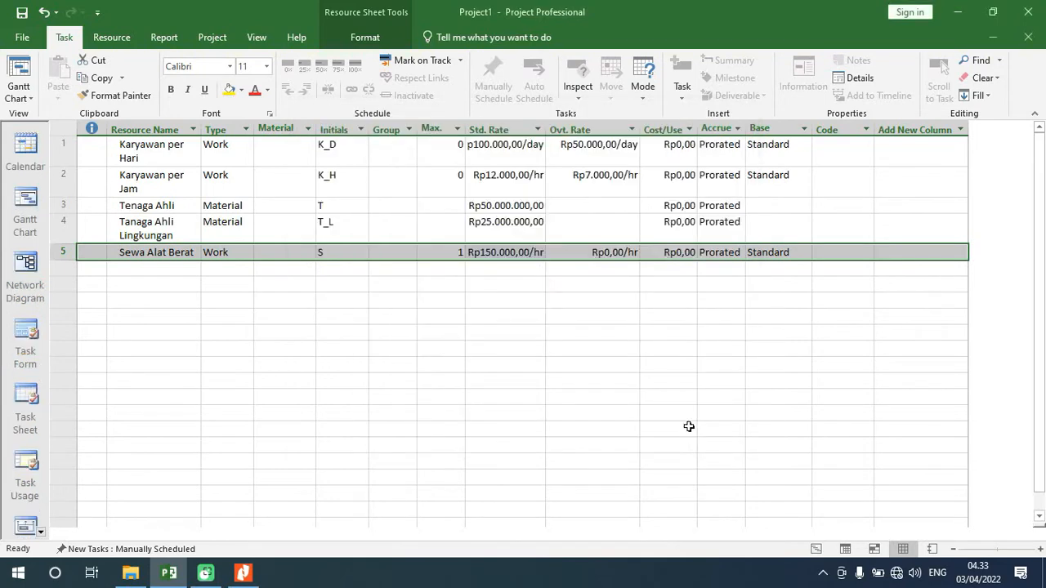
Step: Set the overtime rate of Sewa Alat Berat to Rp200.000,00/hr
click(611, 252)
click(614, 251)
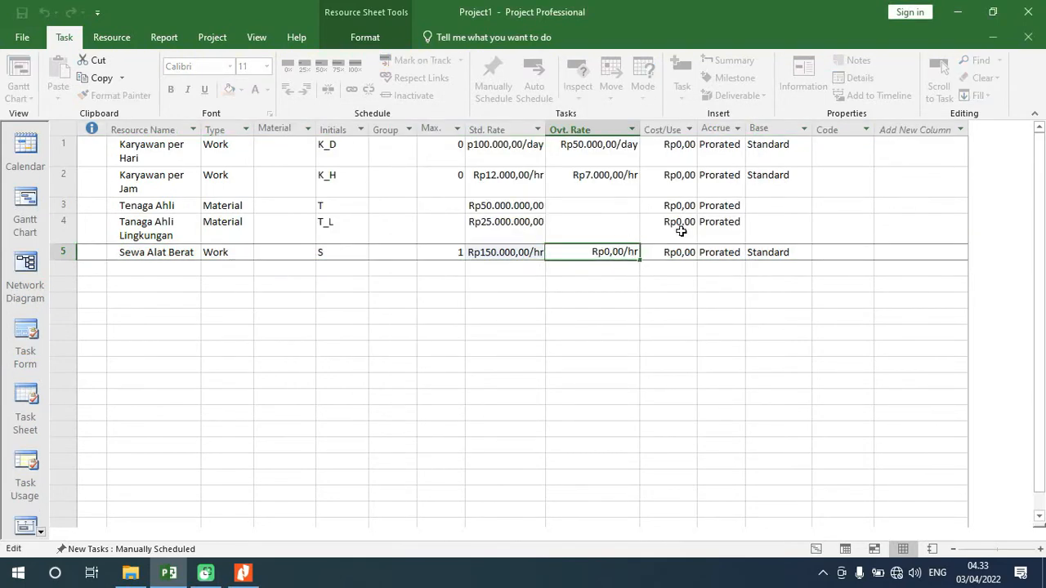
key(BackSpace)
text(200.000)
key(Return)
key(Down)
key(Left)
key(Left)
key(Left)
key(Left)
key(Left)
key(Left)
key(Left)
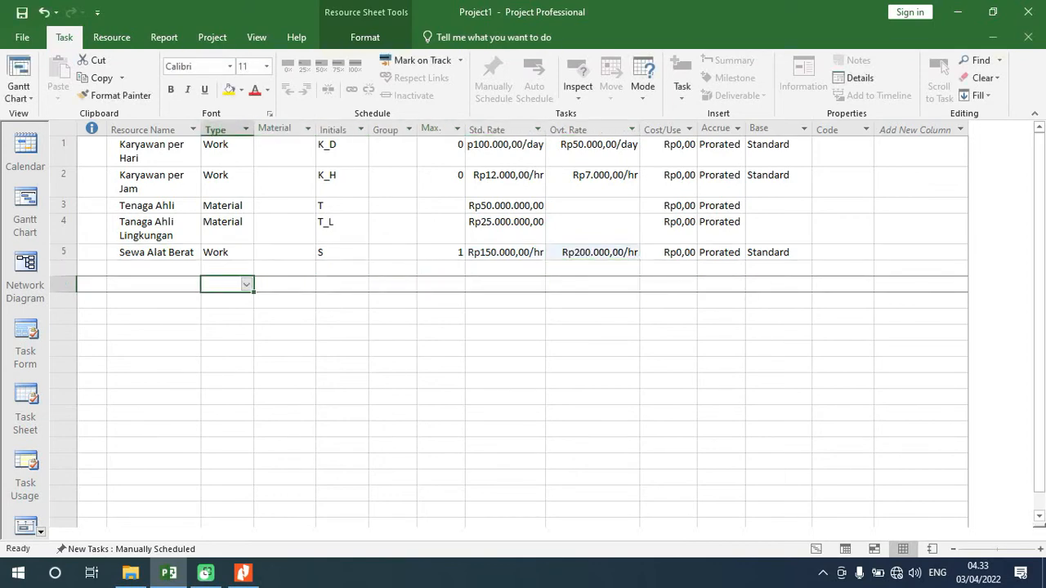
key(Up)
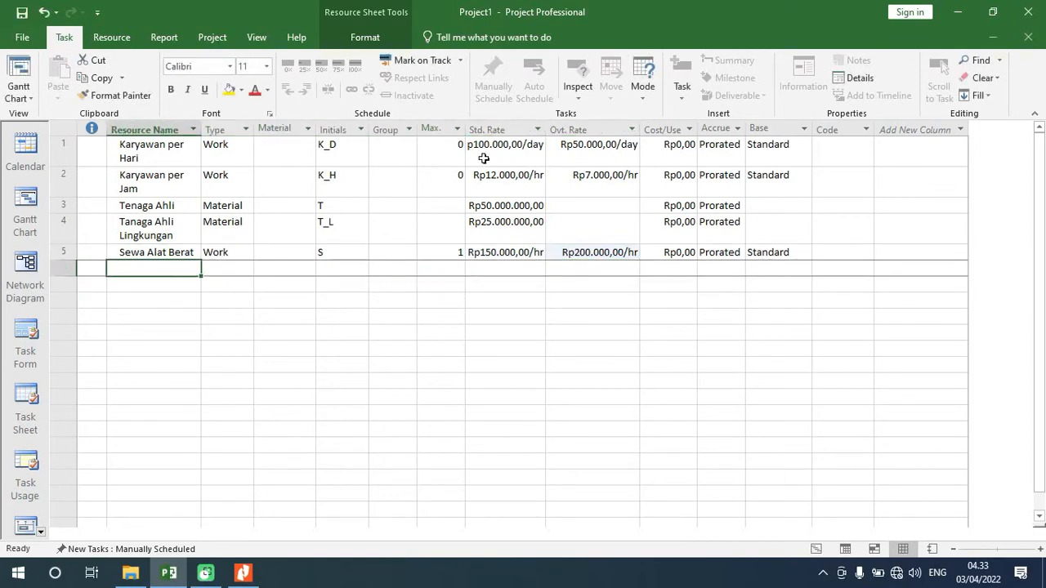
Step: Review the Land Clearing task in the Gantt Chart, and return to the Resource Sheet
click(29, 206)
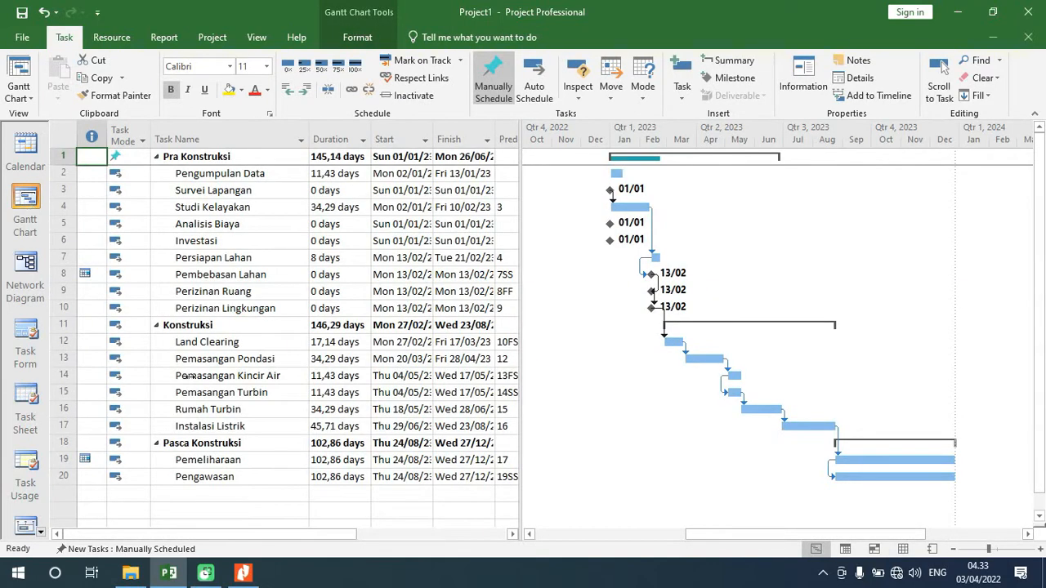
click(237, 343)
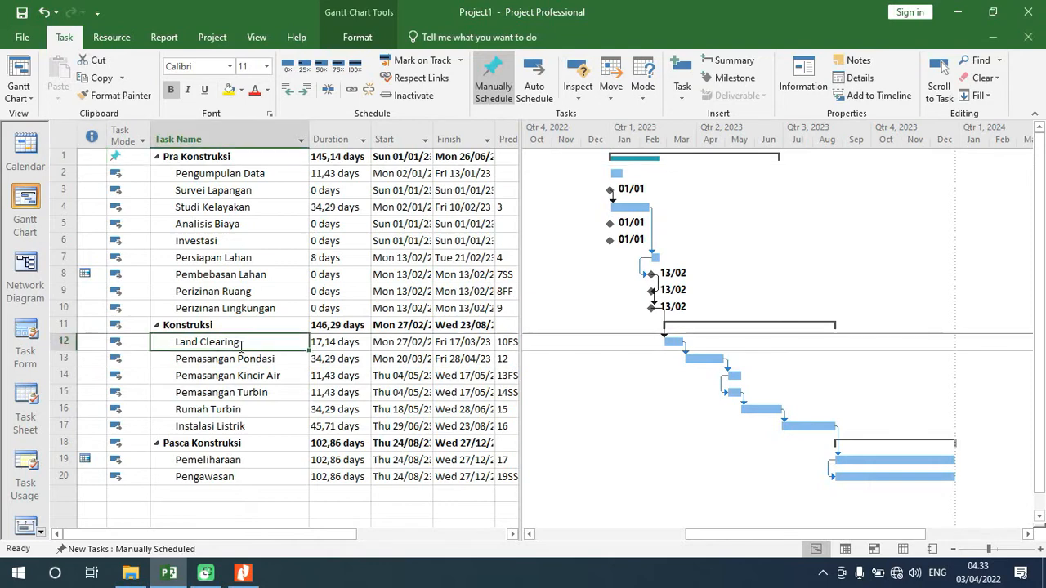
click(42, 532)
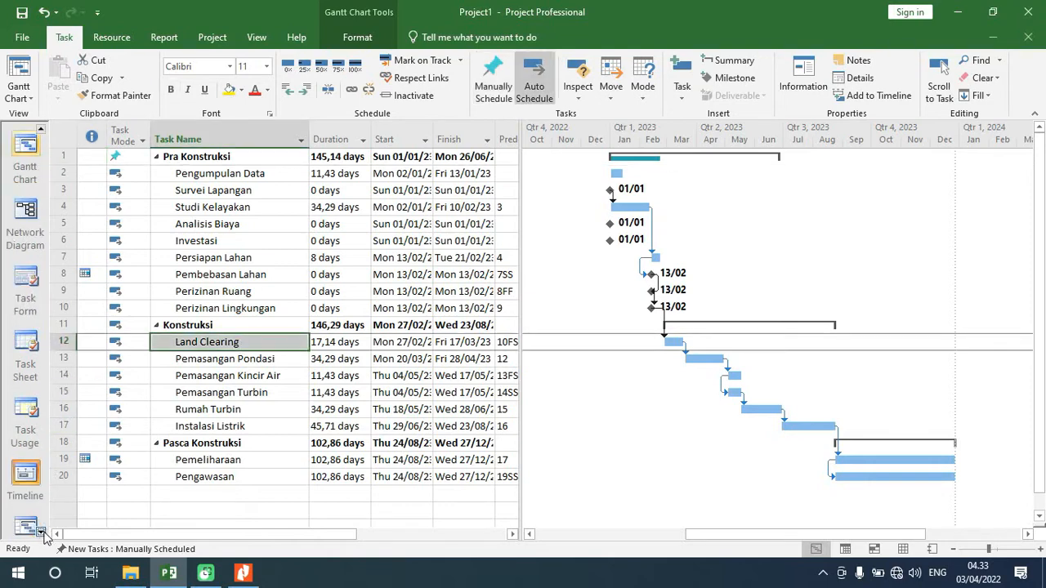
click(42, 533)
click(42, 533)
click(29, 477)
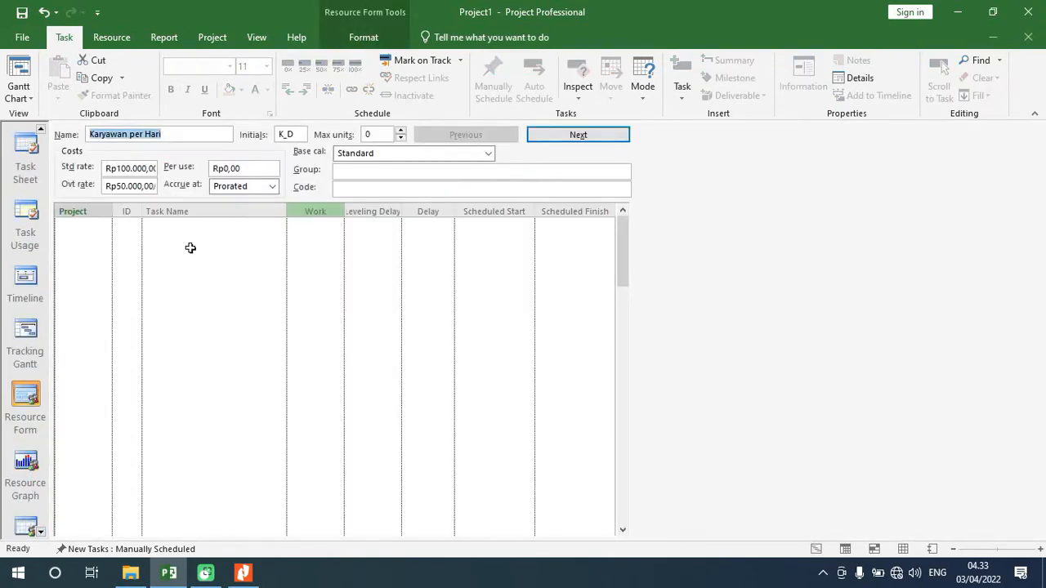
click(41, 532)
click(40, 532)
click(41, 533)
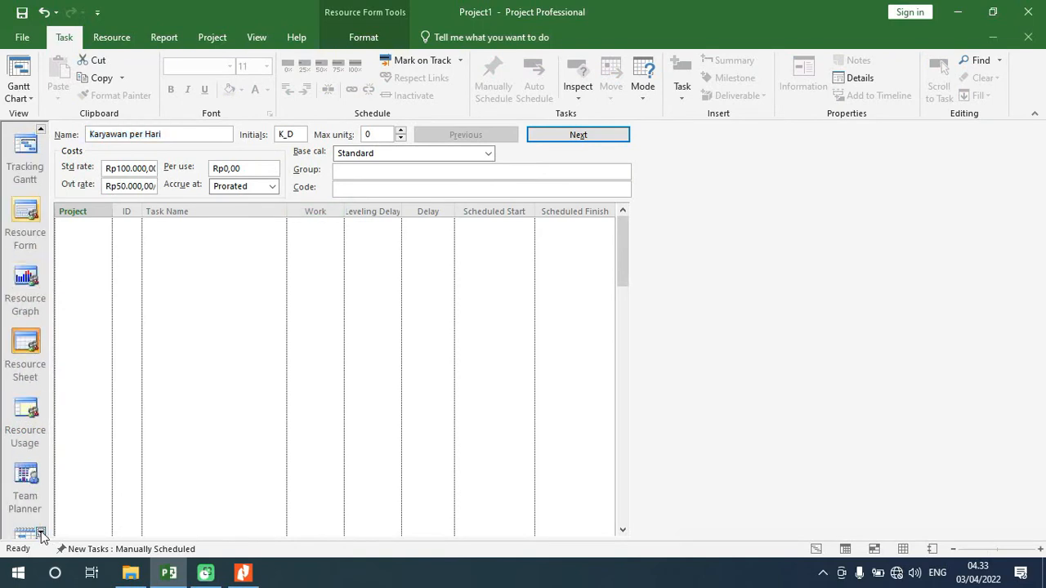
click(31, 356)
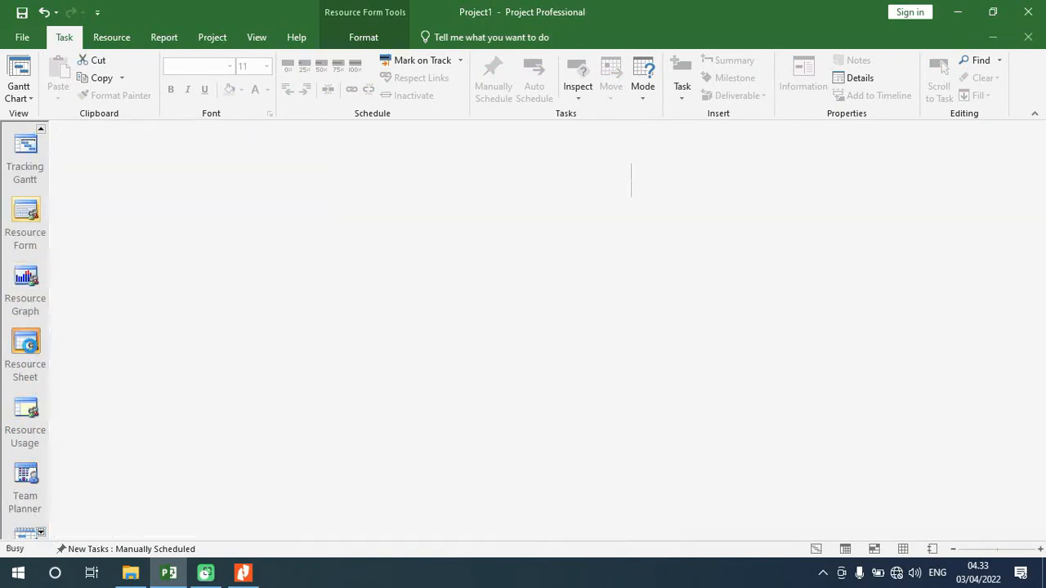
Step: Add a resource named Operator Alat Berat below Sewa Alat Berat
click(123, 268)
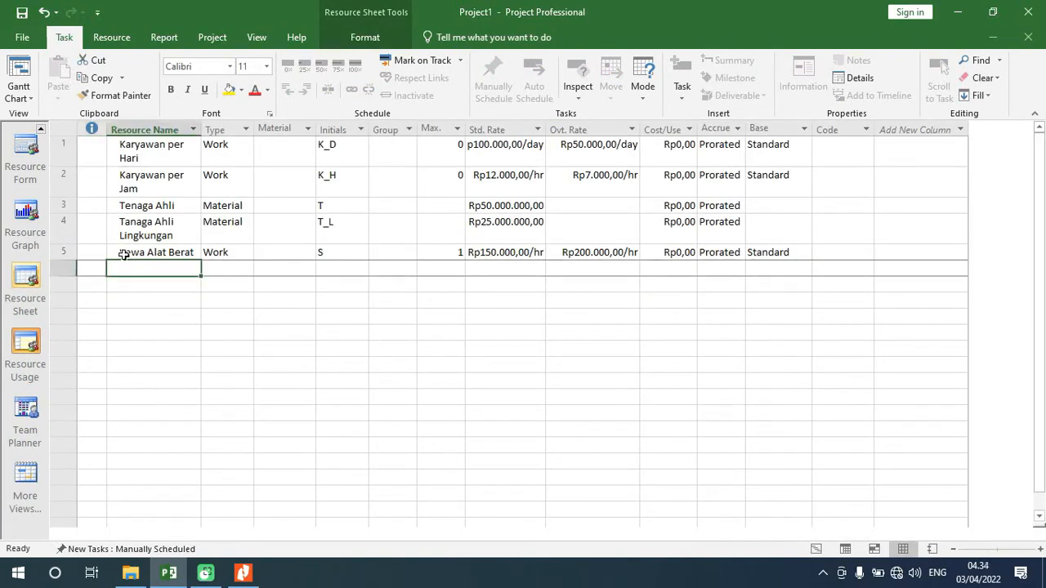
text(Operaw)
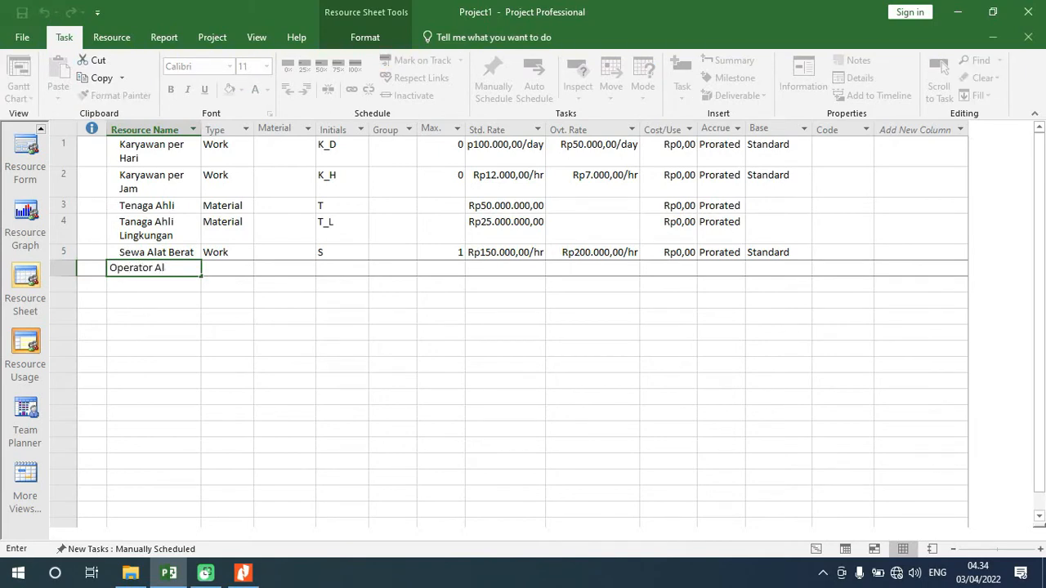
text(or Alat Berat)
key(Tab)
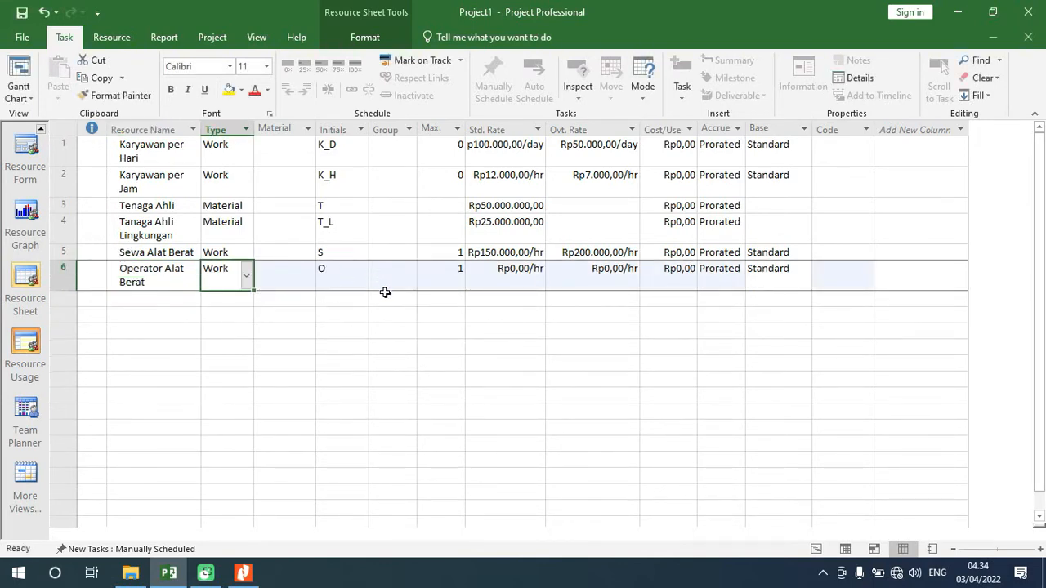
Step: Set the standard rate of Operator Alat Berat to Rp5.000,00/hr
double_click(500, 273)
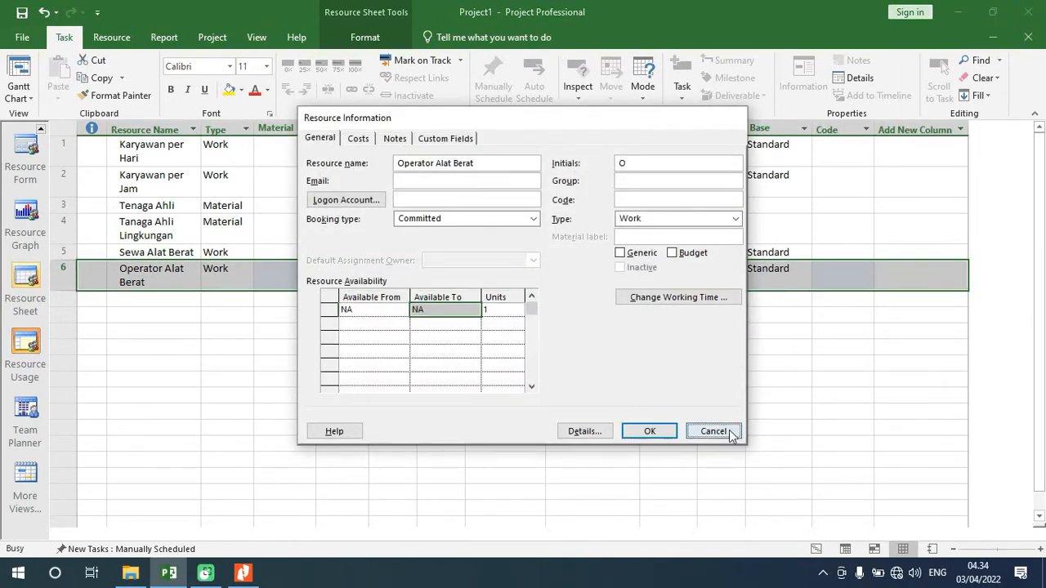
click(730, 433)
click(504, 273)
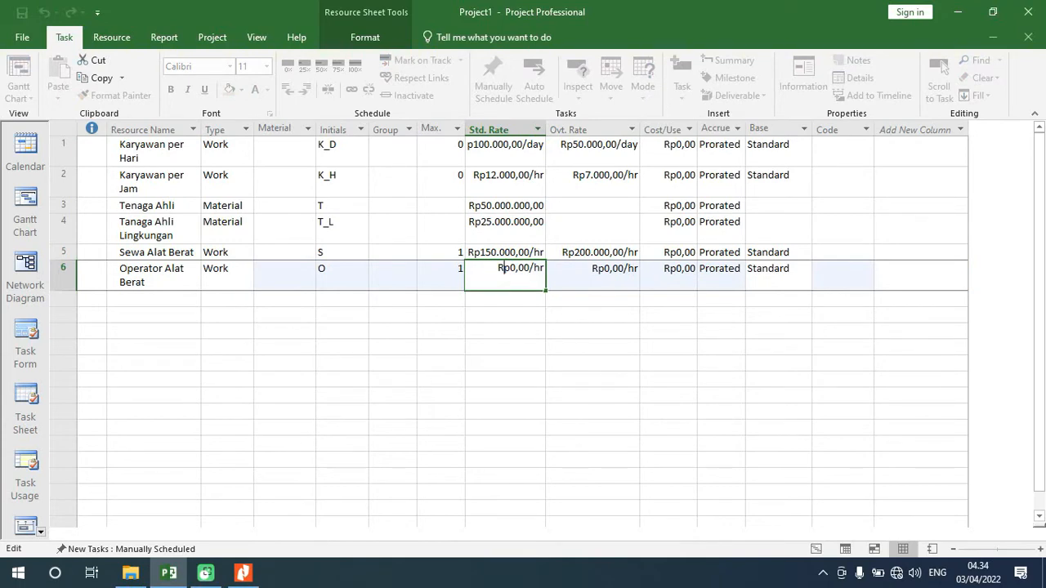
text(500)
key(BackSpace)
key(BackSpace)
key(BackSpace)
key(BackSpace)
text(5.00)
key(Return)
key(Up)
key(Right)
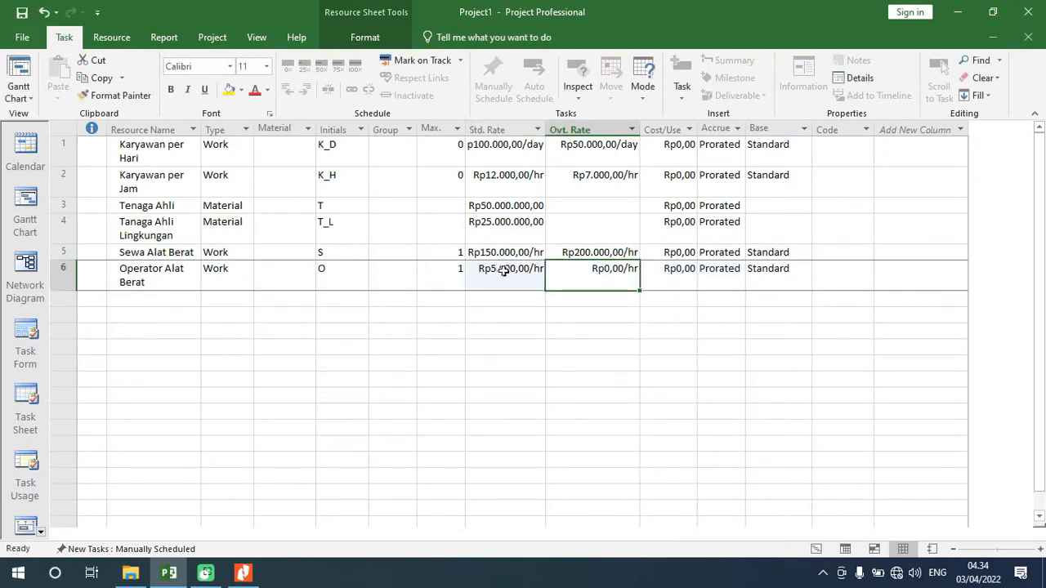
Step: Set the overtime rate of Operator Alat Berat to Rp10.000,00/hr
click(605, 270)
key(BackSpace)
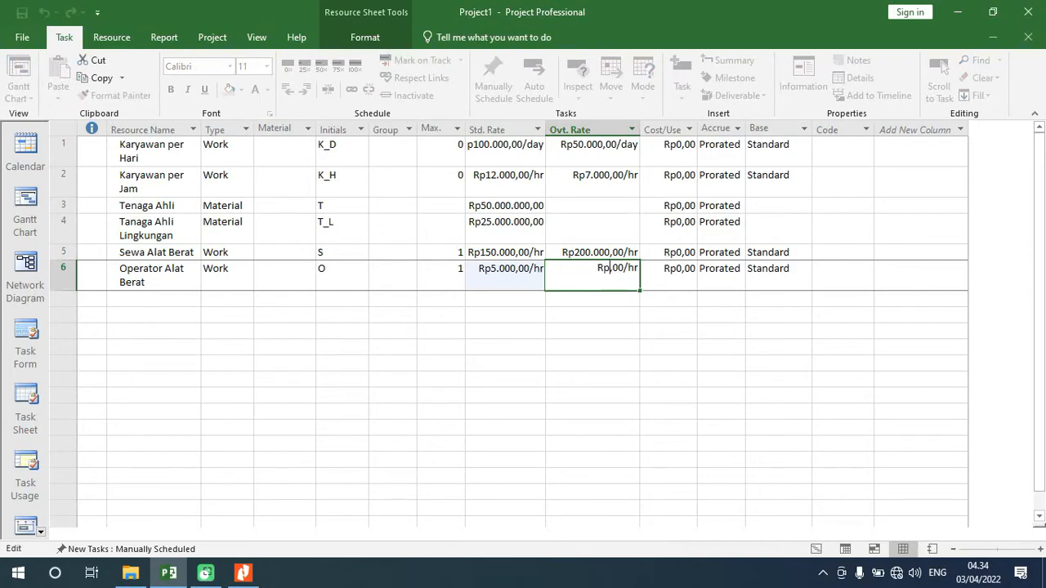
text(10000)
key(Return)
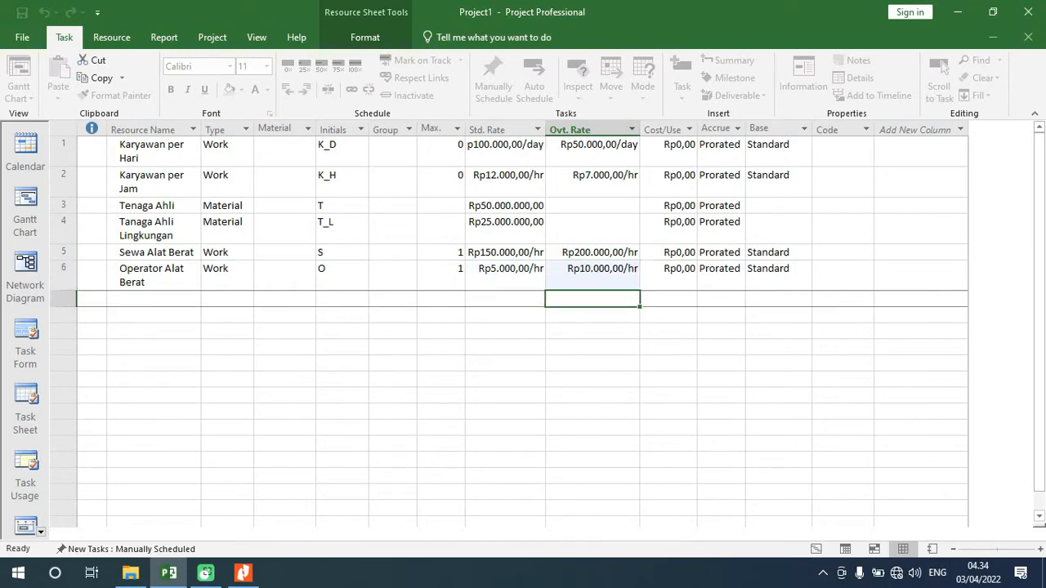
key(Down)
key(Left)
key(Left)
key(Left)
key(Left)
key(Left)
key(Left)
key(Left)
key(Up)
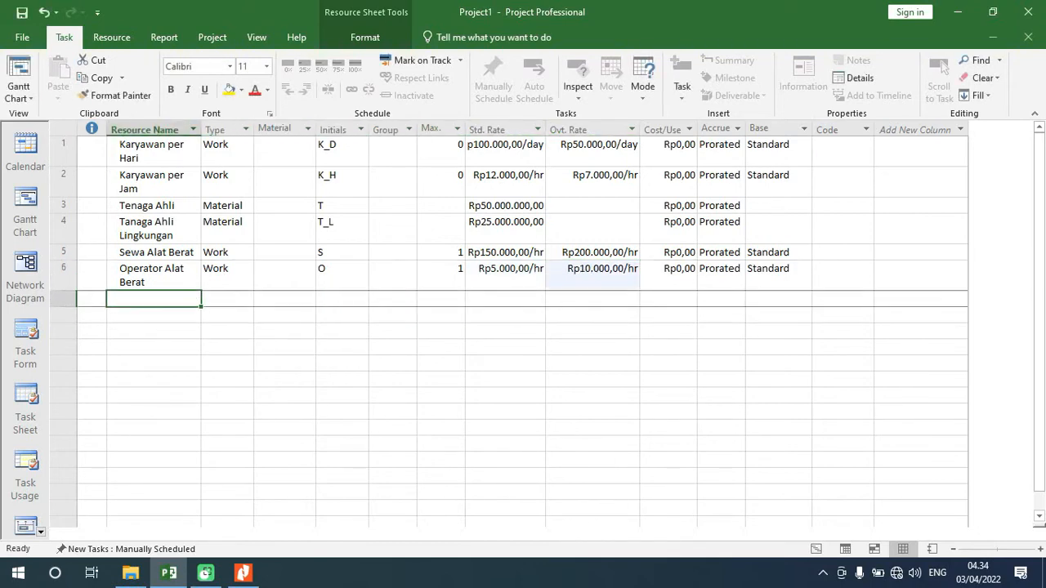
Step: Review the project tasks in the Gantt Chart and Task Sheet, and return to the Resource Sheet
click(20, 206)
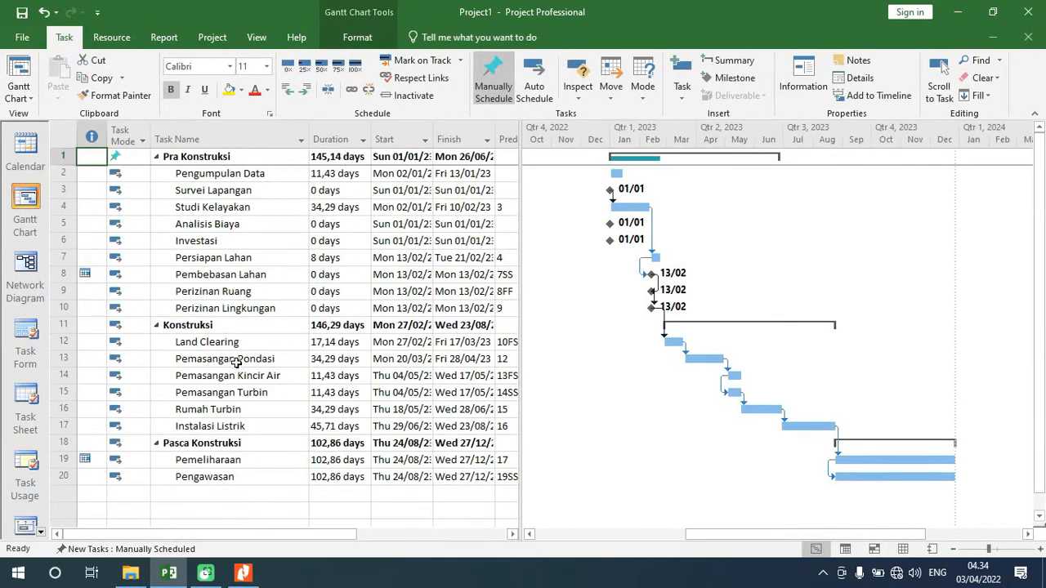
click(43, 405)
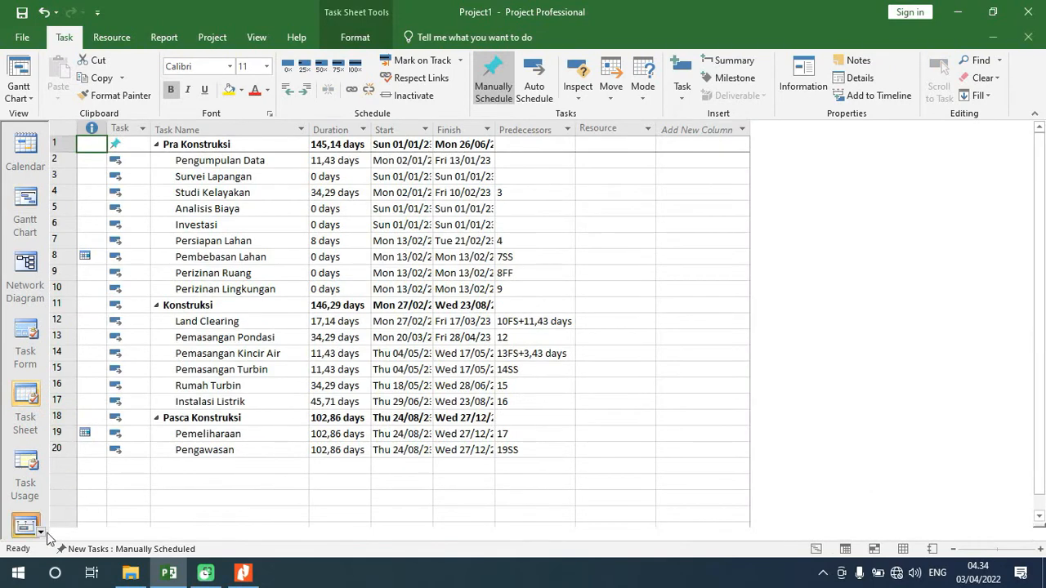
click(43, 533)
click(43, 532)
click(43, 532)
click(43, 531)
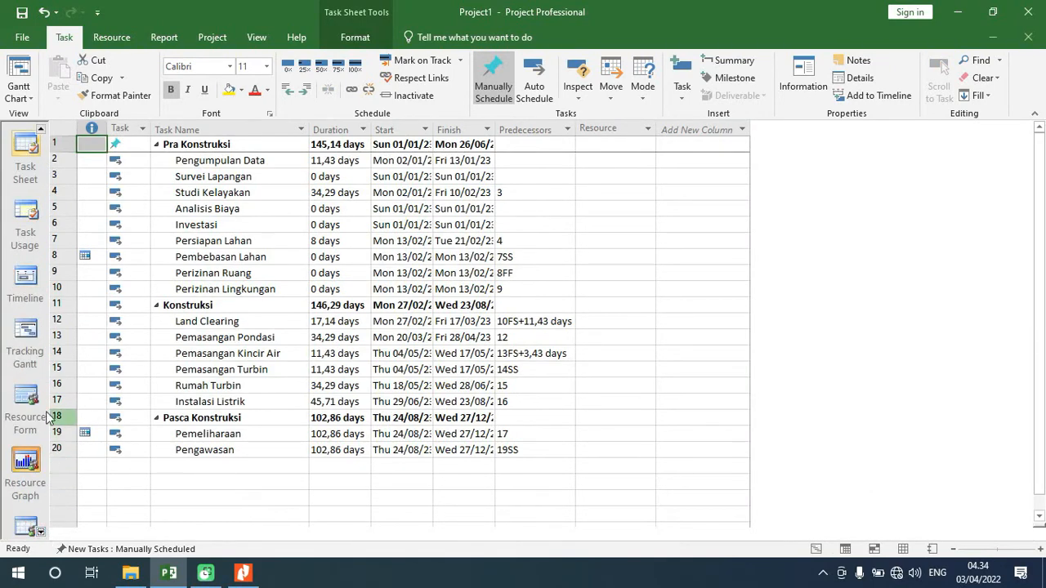
click(36, 406)
click(41, 531)
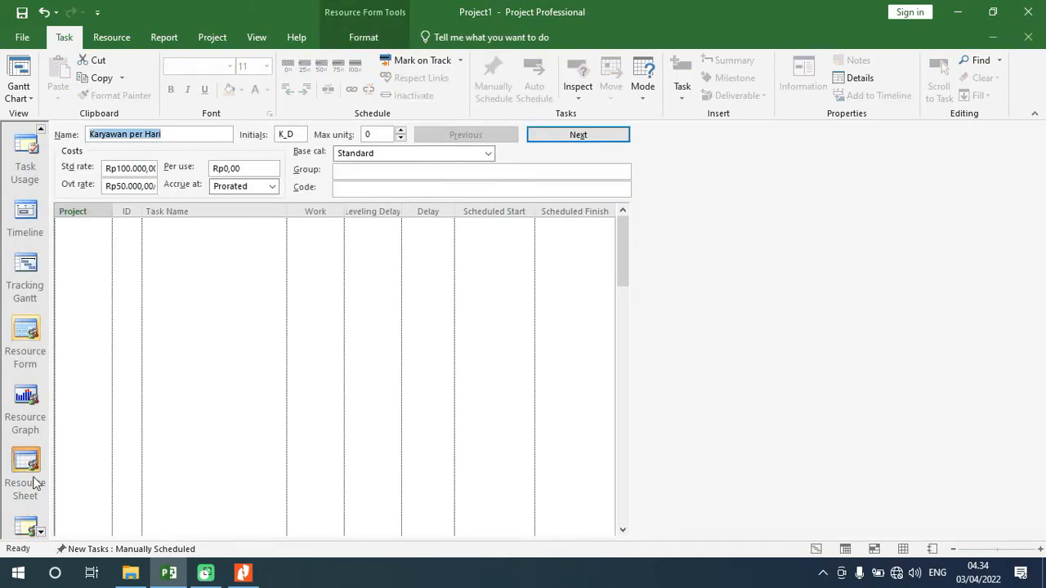
click(33, 479)
Step: Add resources named Semen and Pasir below Operator Alat Berat
click(152, 299)
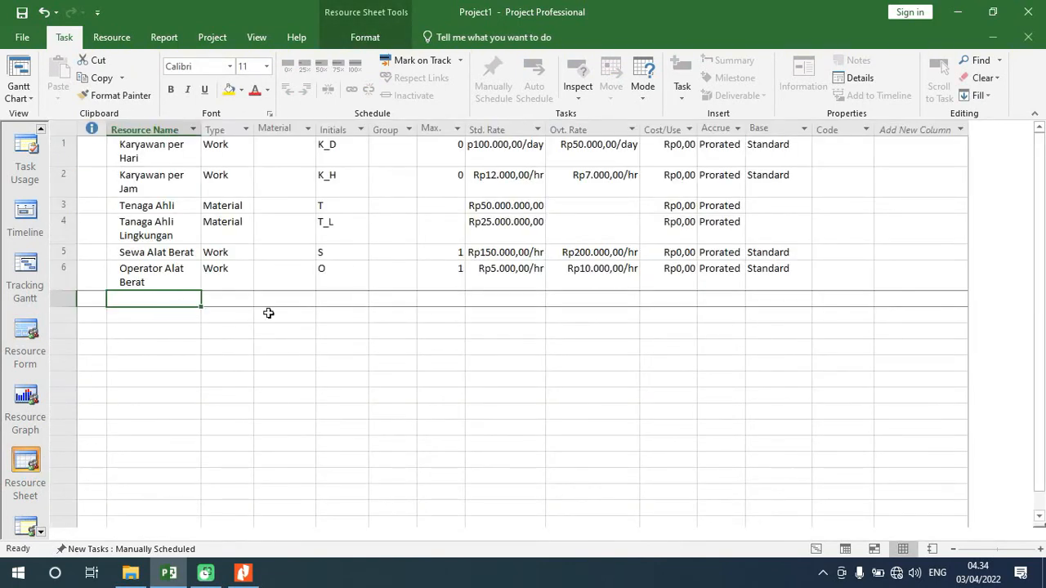
text(s)
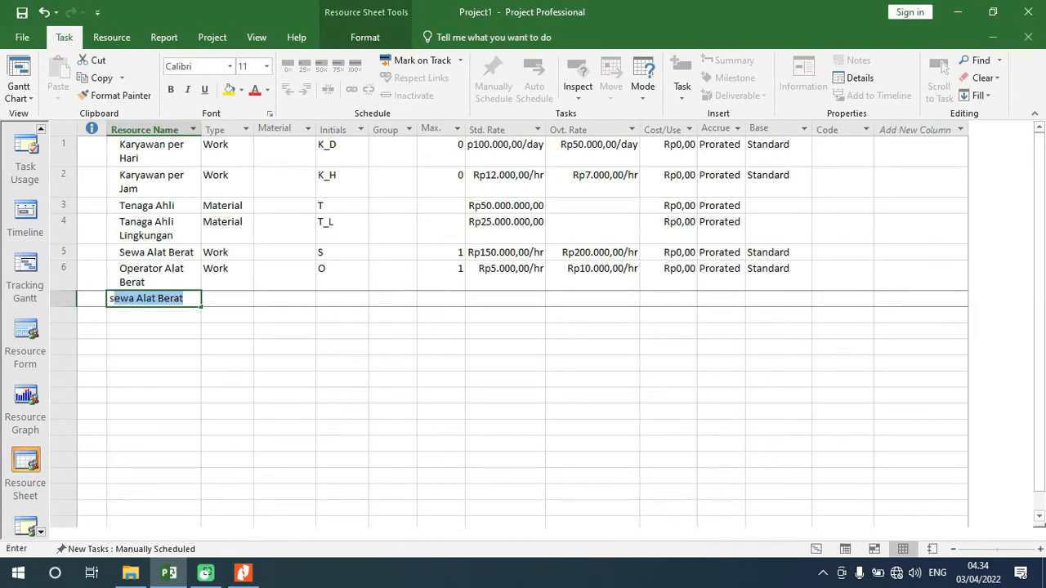
key(BackSpace)
text(S)
key(BackSpace)
key(BackSpace)
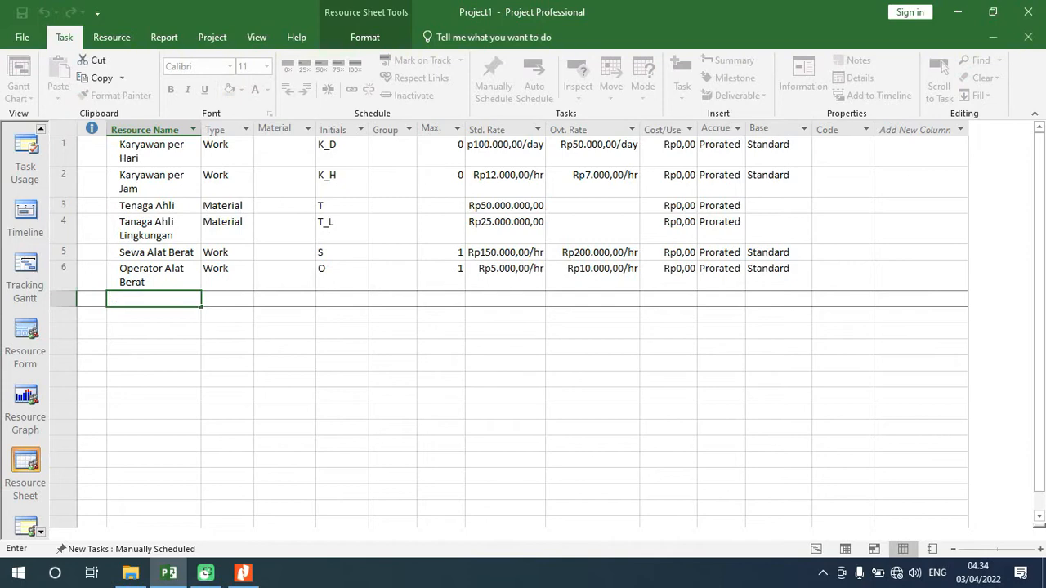
text(Semen)
key(Return)
text(Pasir)
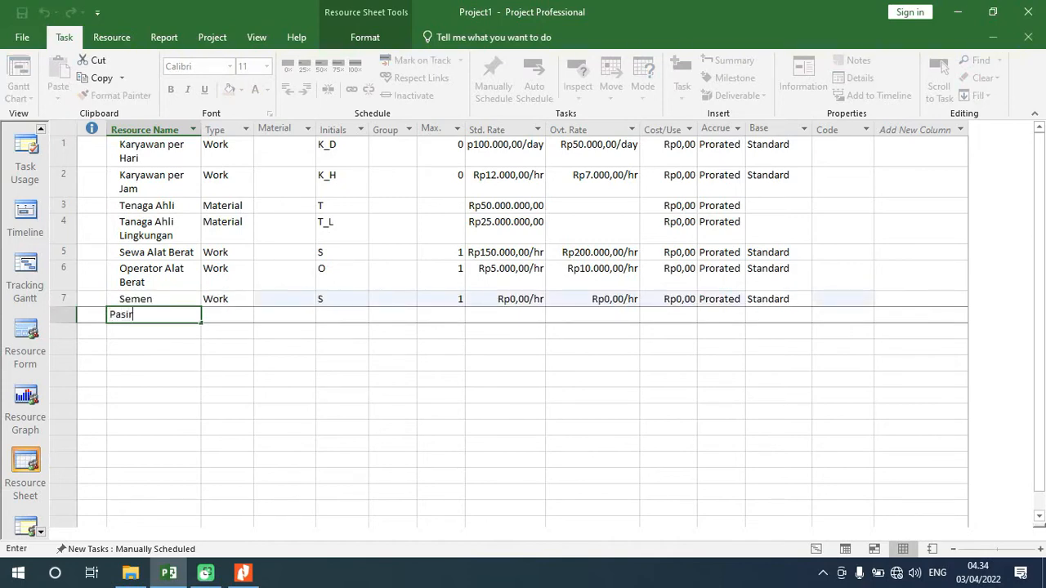
key(Return)
Step: Add resources named Besi and Batako below Pasir
text(B)
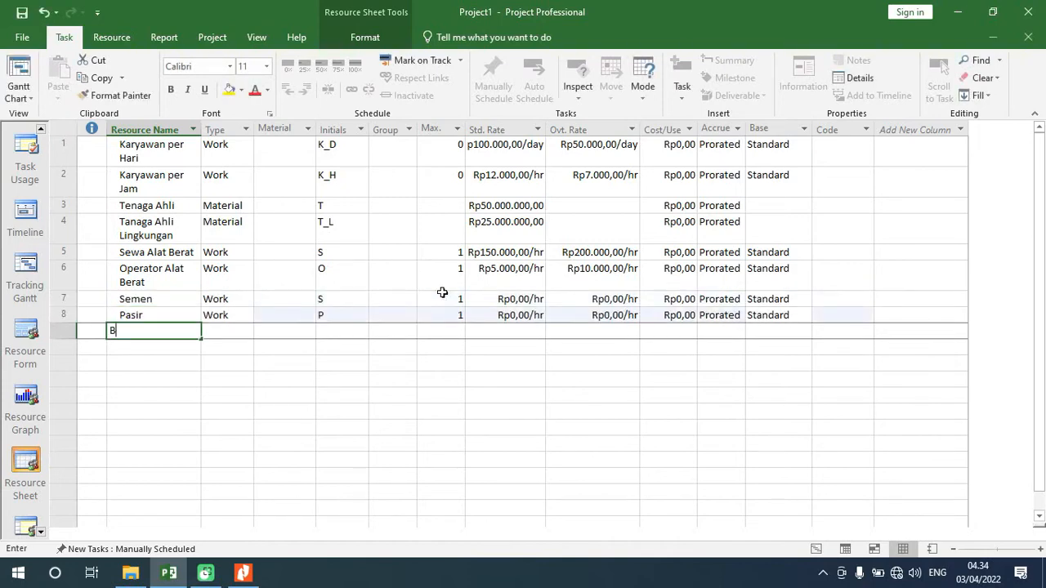
text(esi)
key(Return)
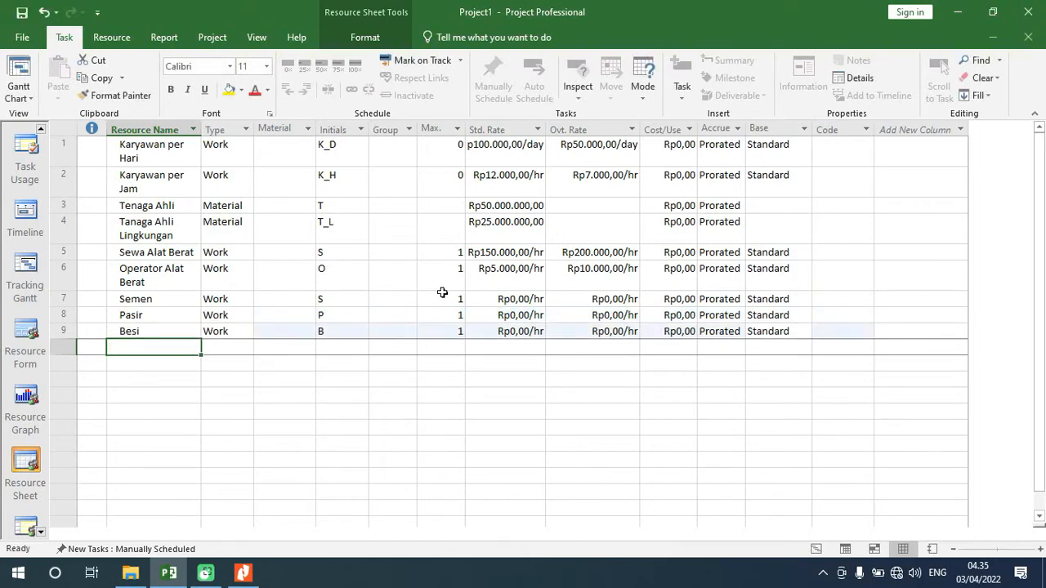
text(Batko)
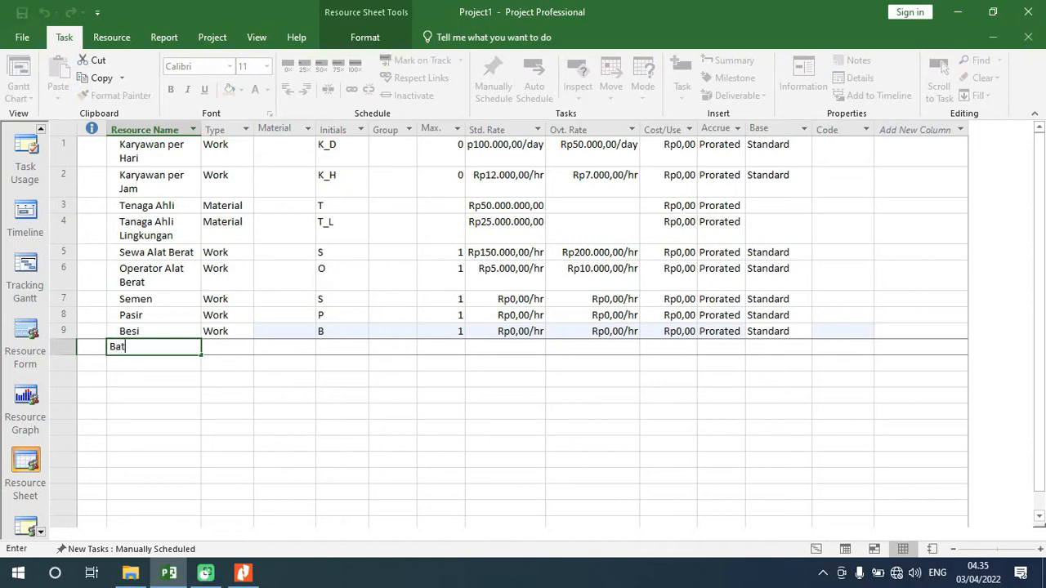
key(BackSpace)
text(ako)
key(Return)
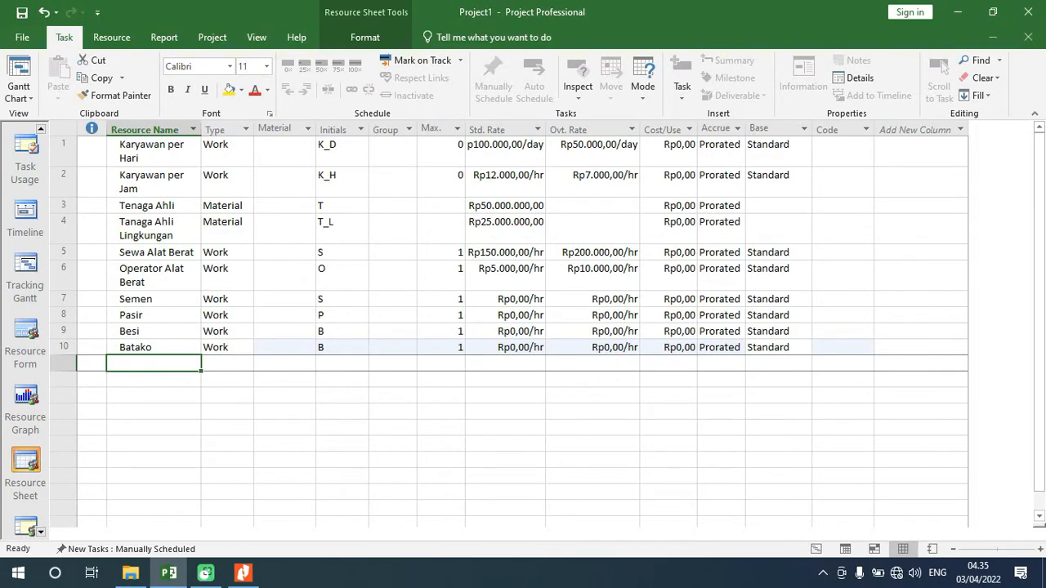
text(Pon)
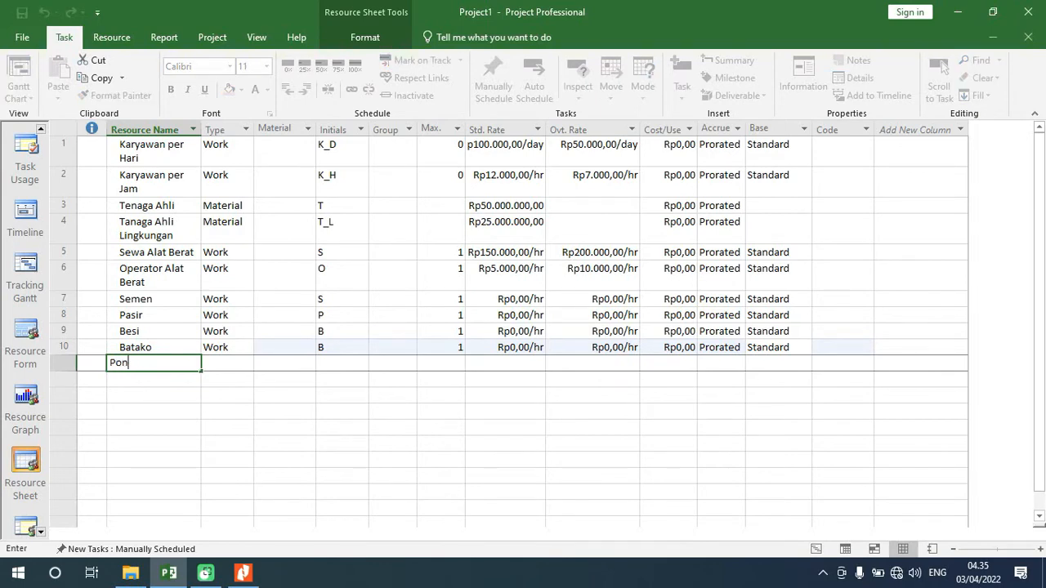
key(BackSpace)
key(BackSpace)
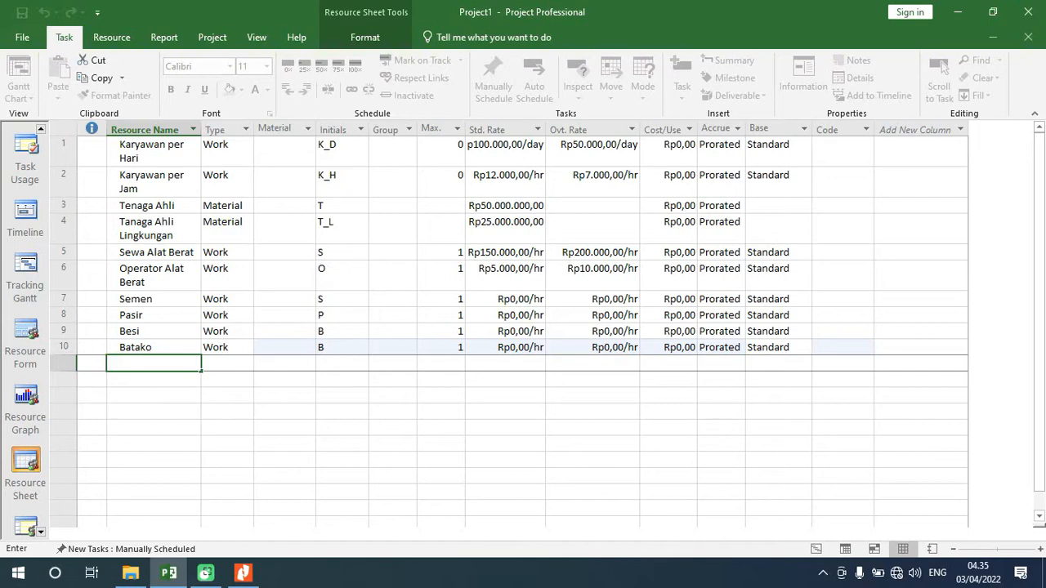
key(Return)
key(Right)
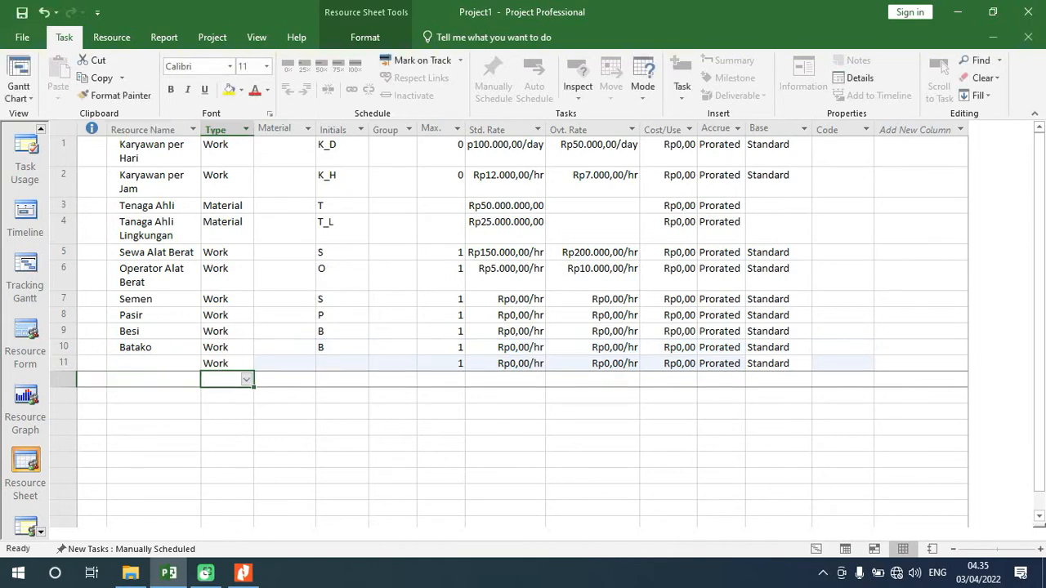
key(Up)
key(Up)
key(Down)
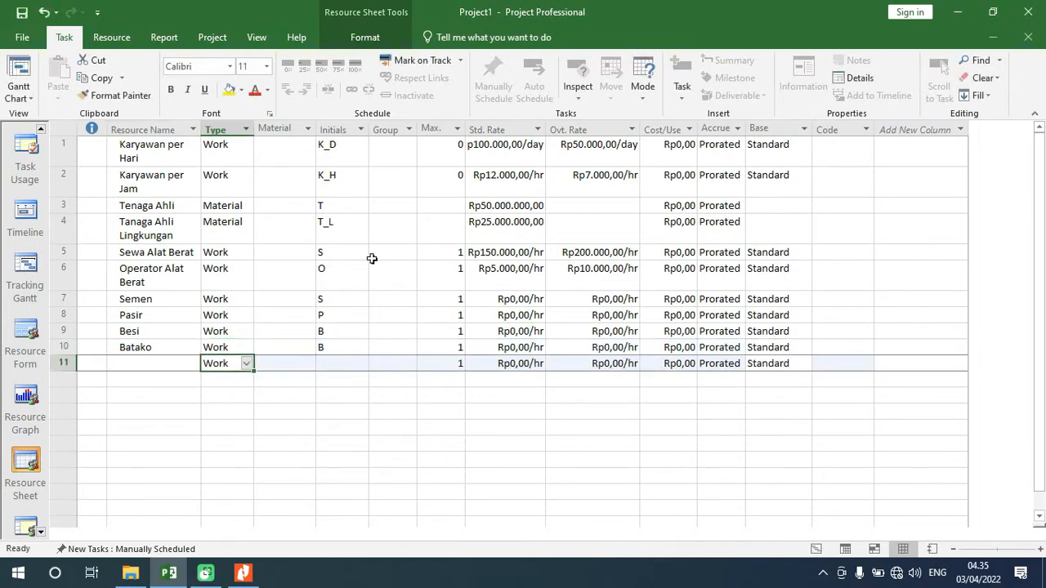
Step: Change the resource type of Semen and Pasir to Material
click(237, 299)
click(246, 299)
click(239, 324)
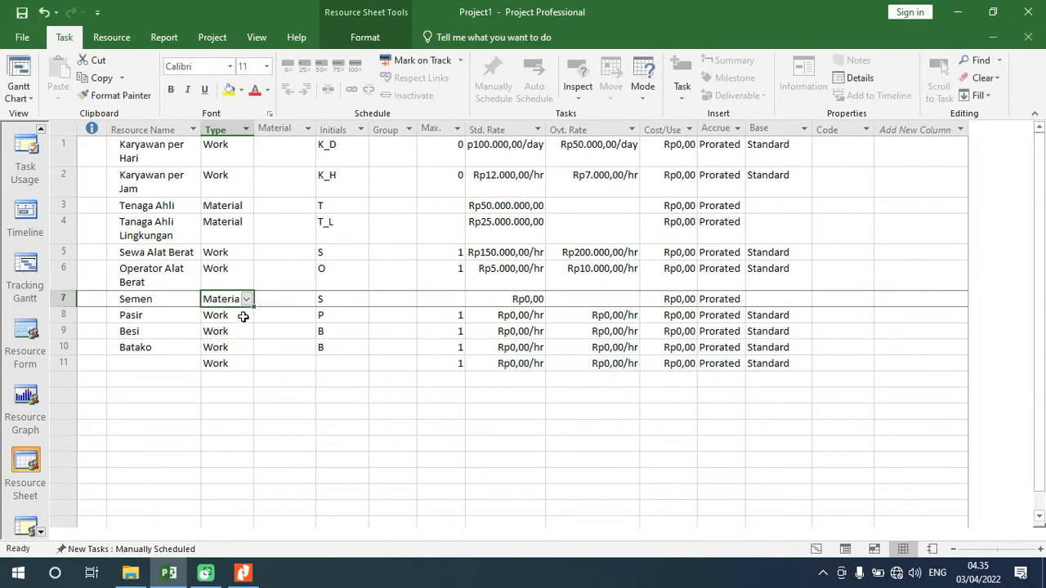
click(237, 315)
click(246, 316)
click(239, 340)
key(Return)
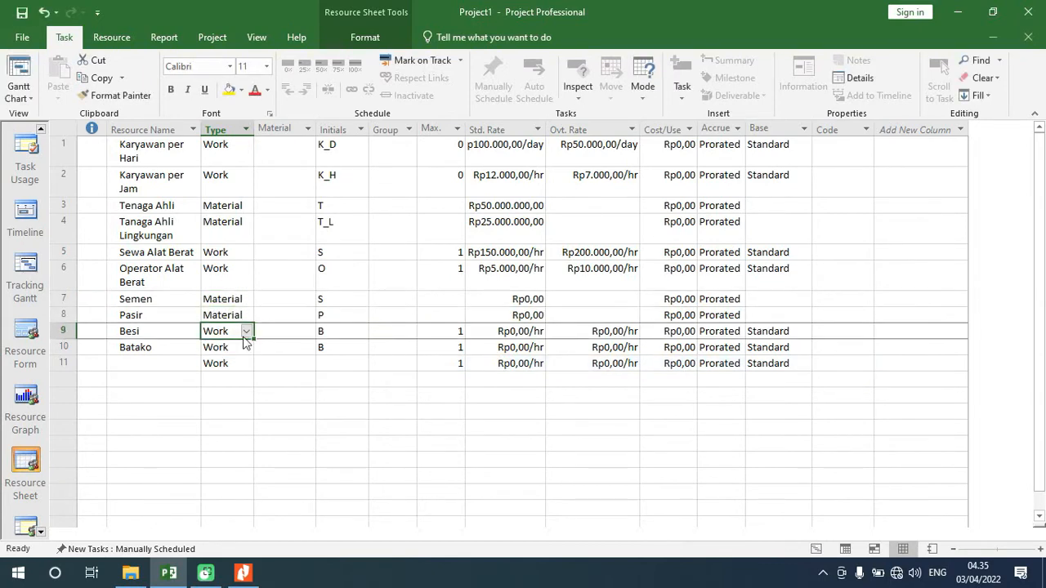
Step: Change the resource type of Besi and Batako to Material
click(246, 331)
click(243, 349)
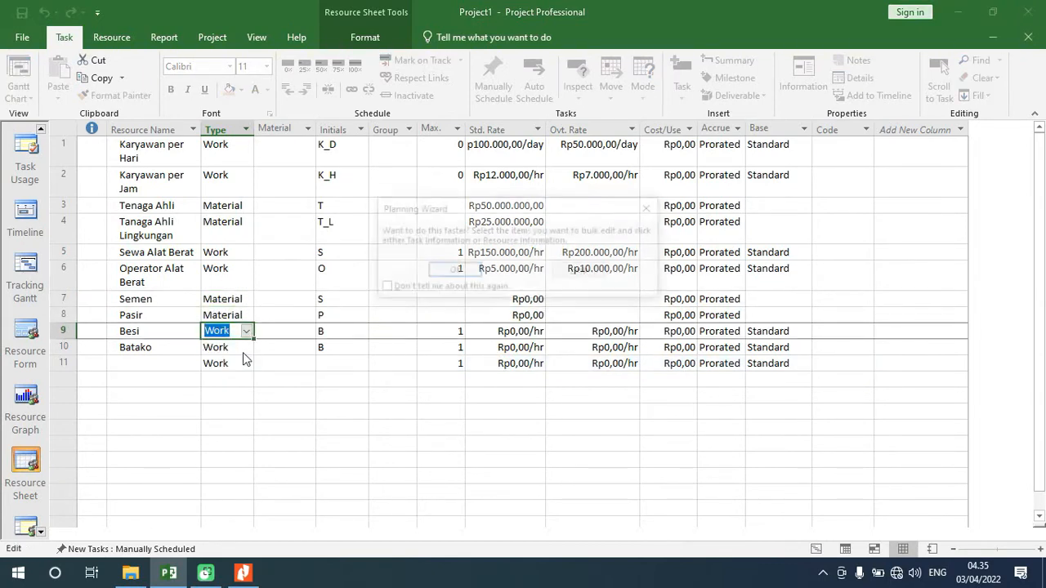
click(453, 275)
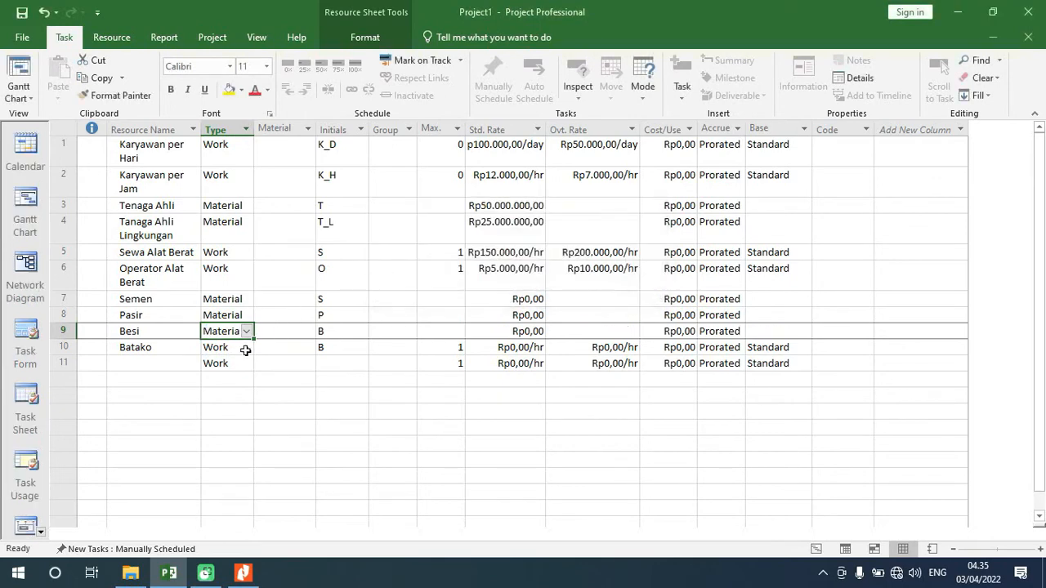
click(245, 350)
click(246, 347)
click(244, 372)
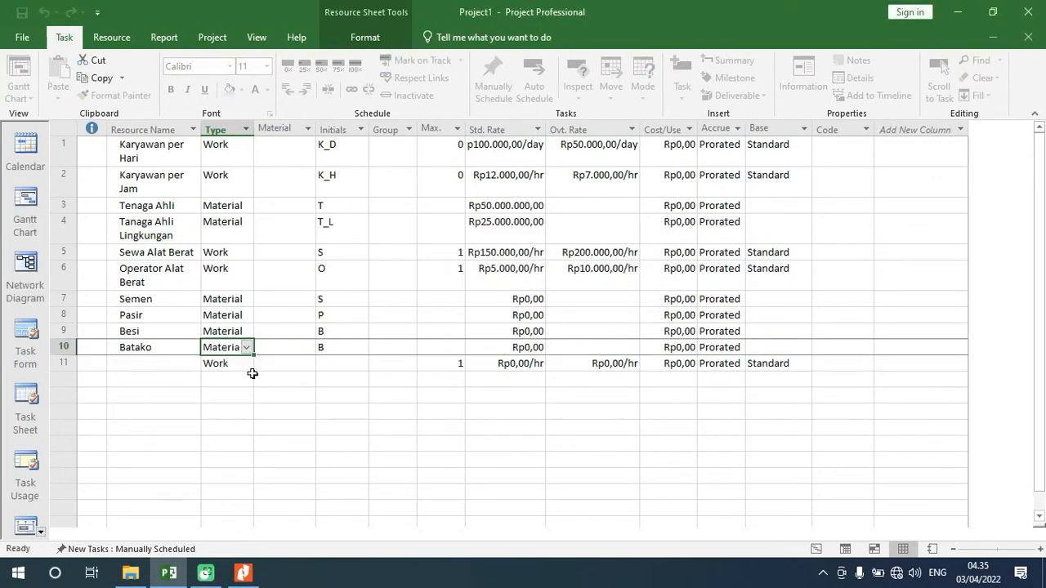
Step: Name the unnamed resource below Batako as Batu and set its type to Material
click(527, 300)
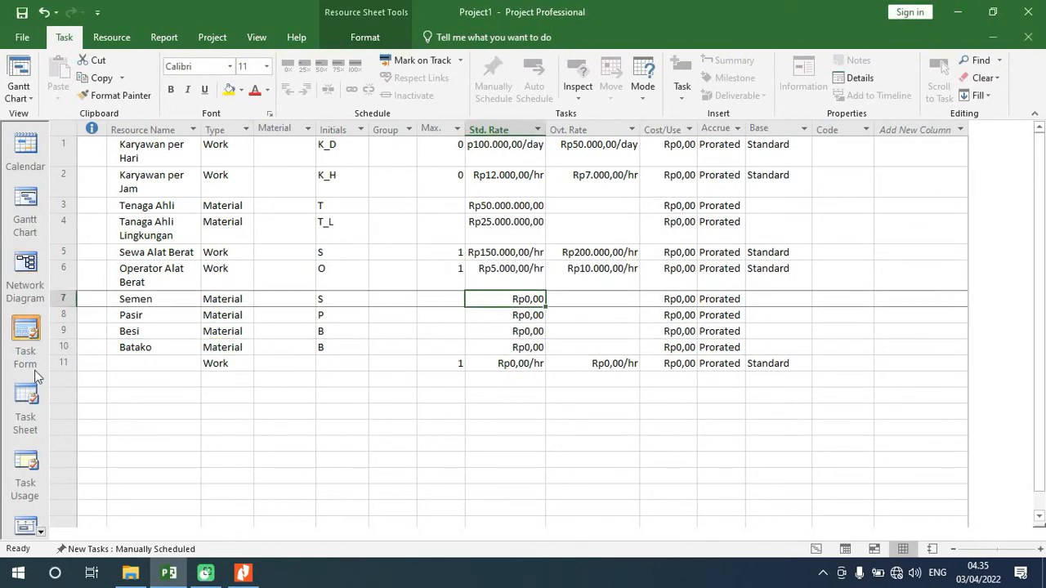
click(144, 365)
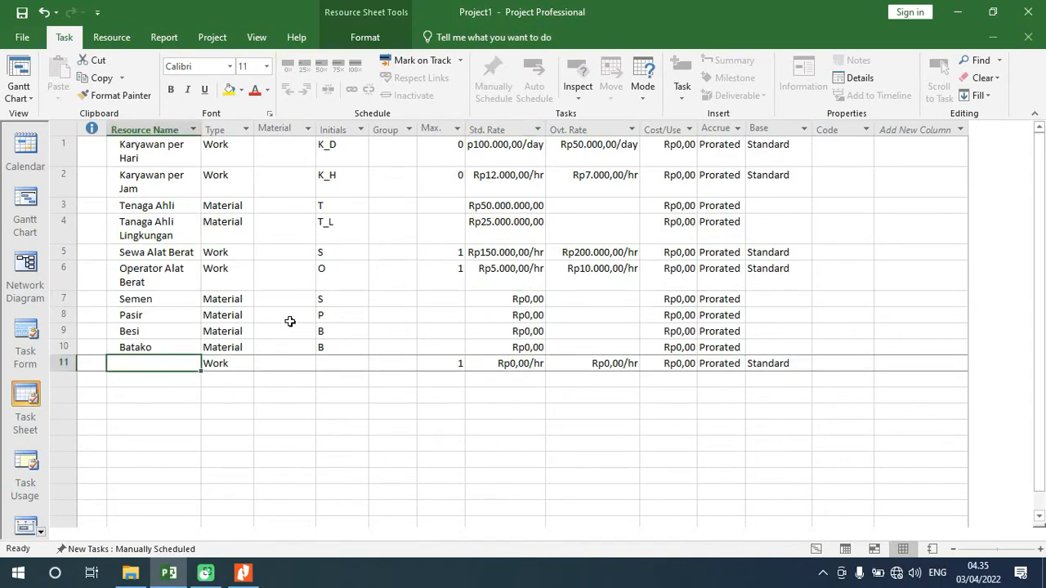
text(BAt)
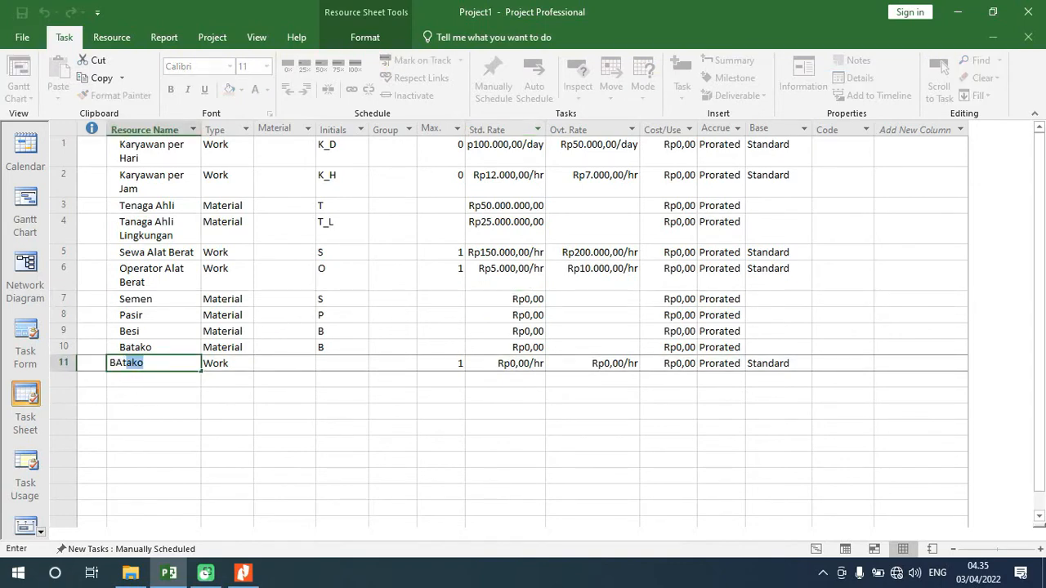
text(u)
key(Return)
key(Right)
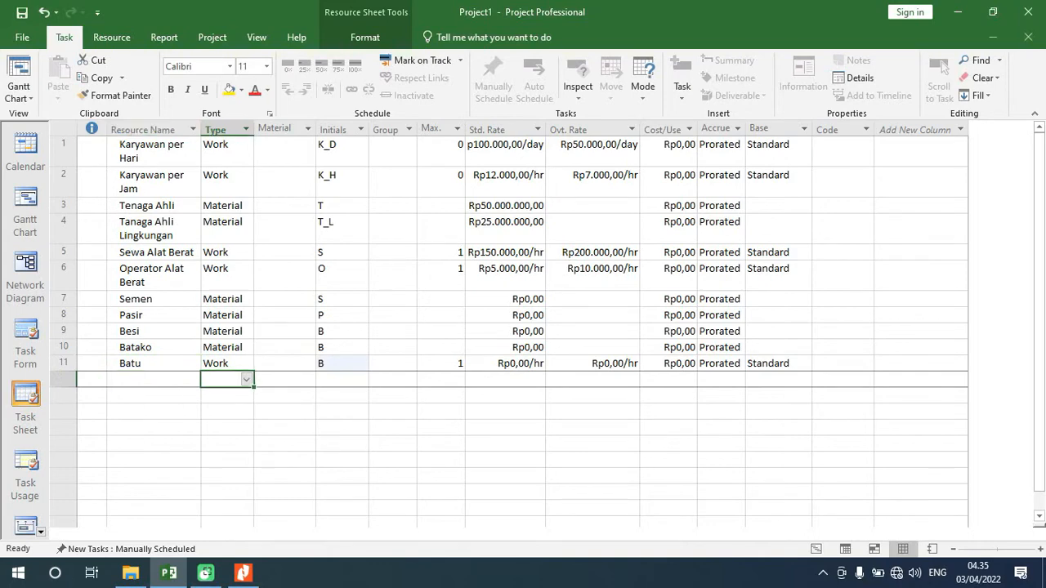
key(Up)
key(Up)
key(Down)
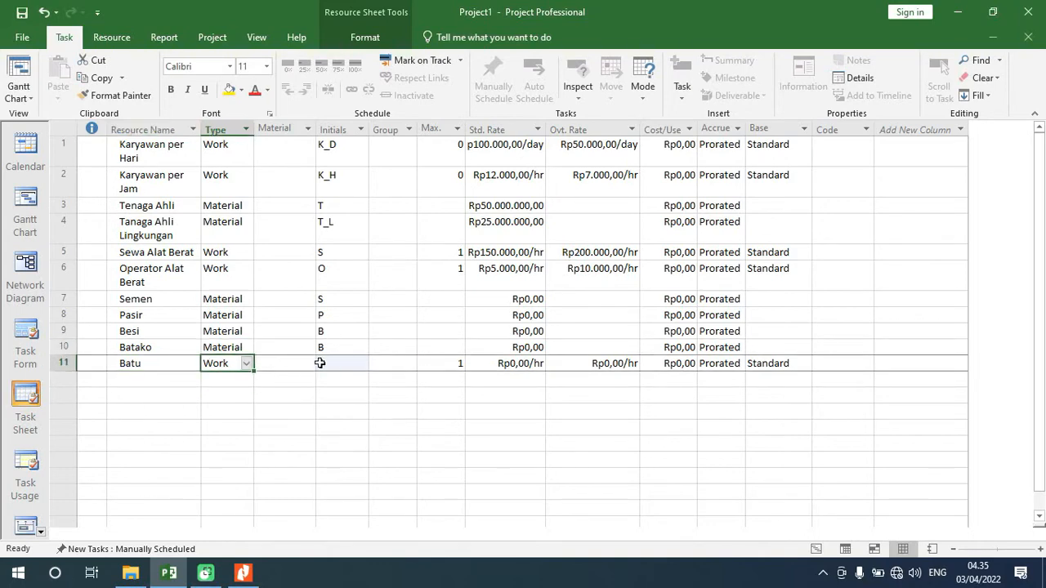
click(246, 365)
click(234, 389)
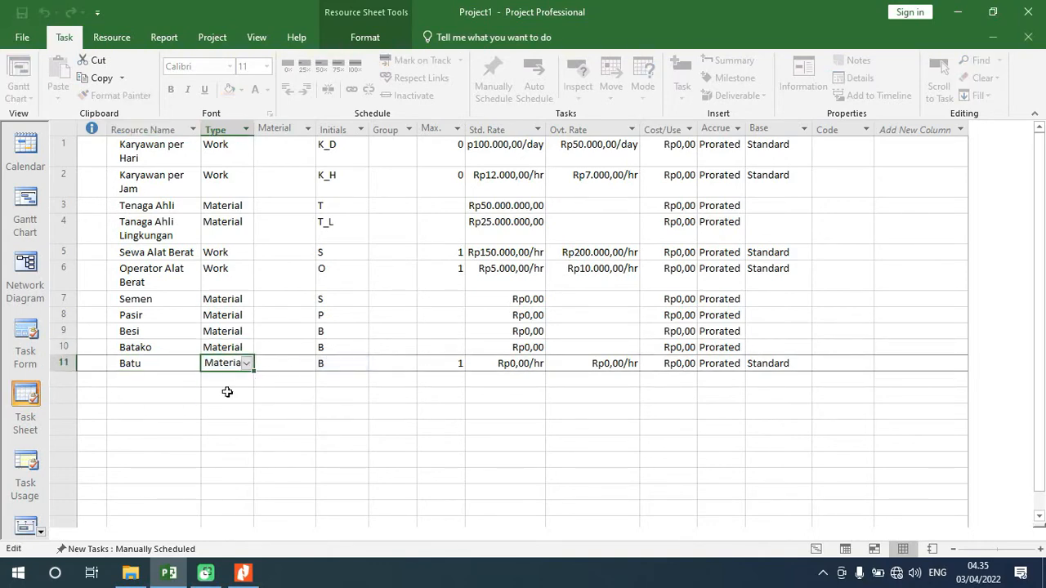
Step: Set the initials of the Semen resource to SM
click(338, 298)
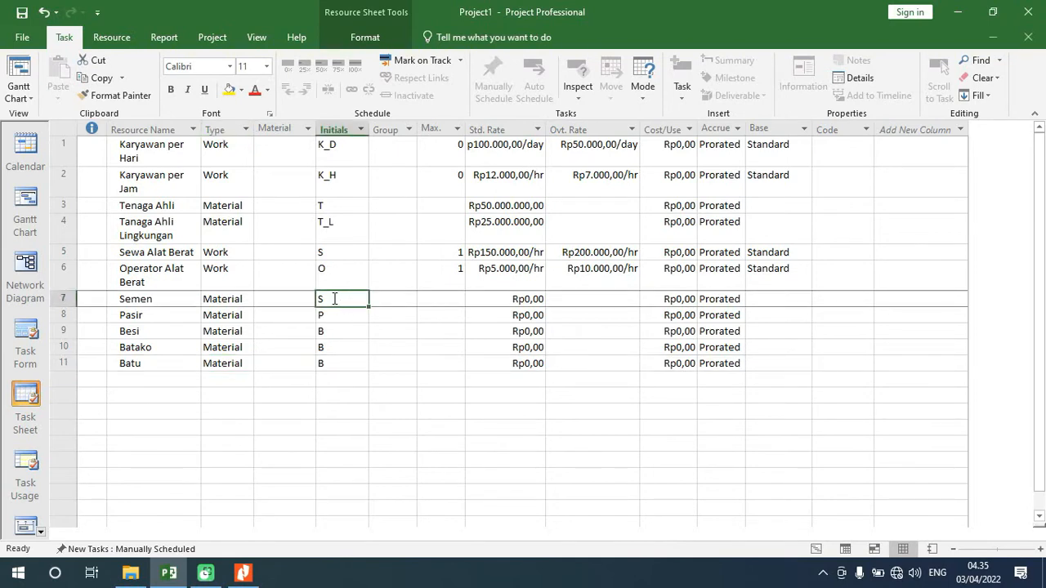
click(334, 299)
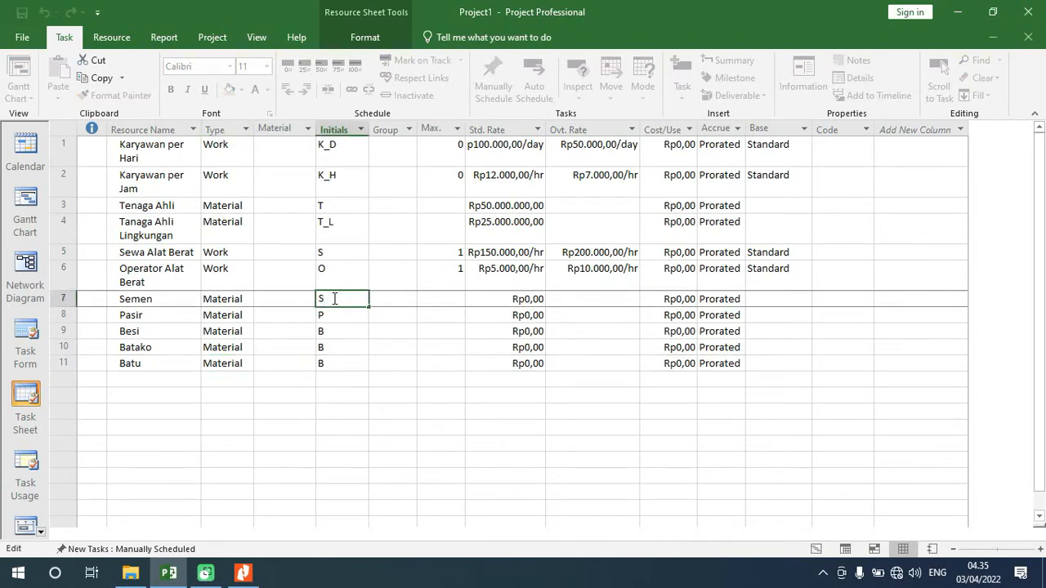
text(M)
key(Return)
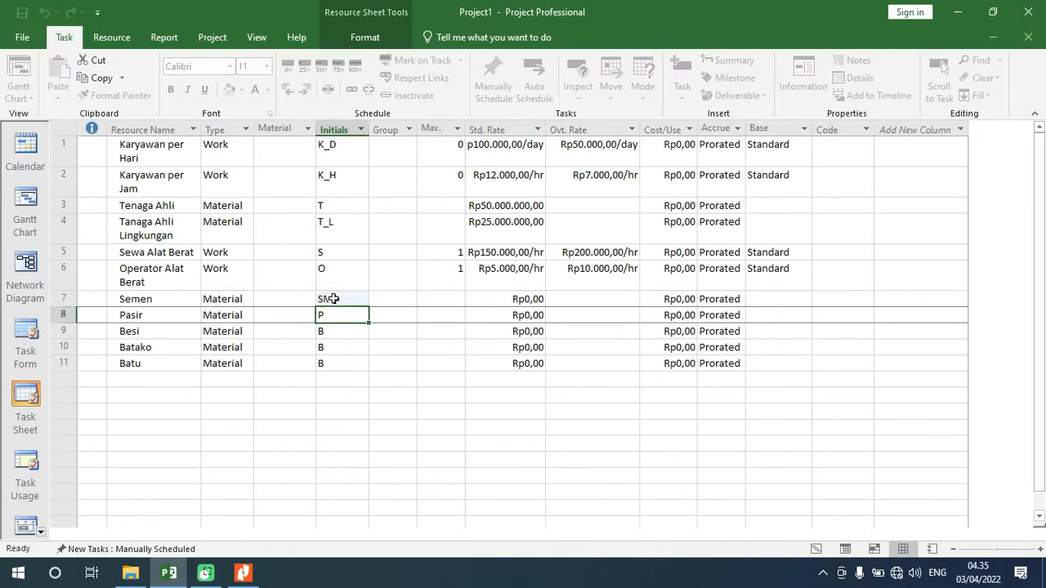
Step: Set the initials of the Besi resource to BS
click(331, 332)
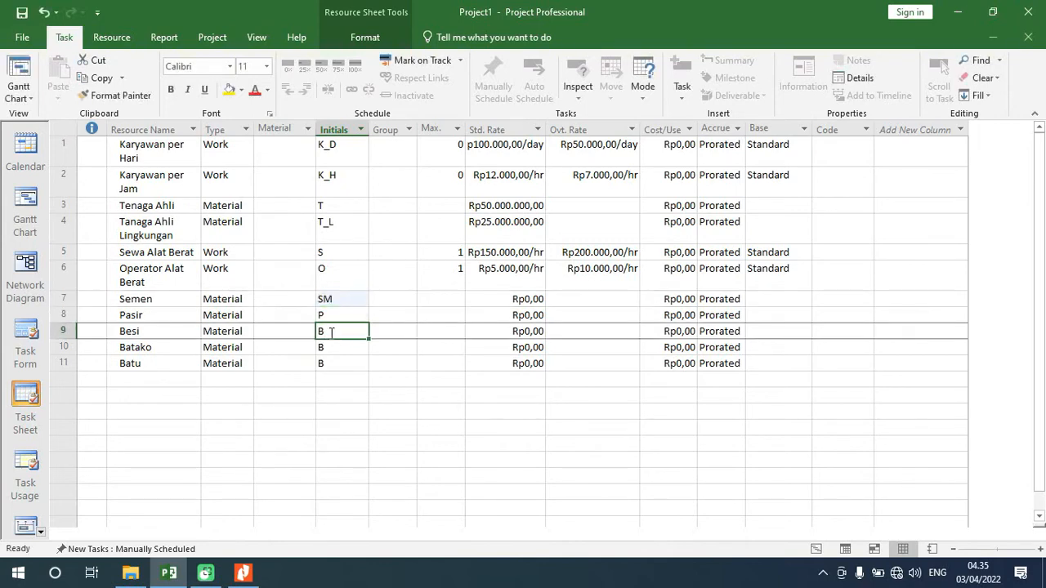
double_click(343, 333)
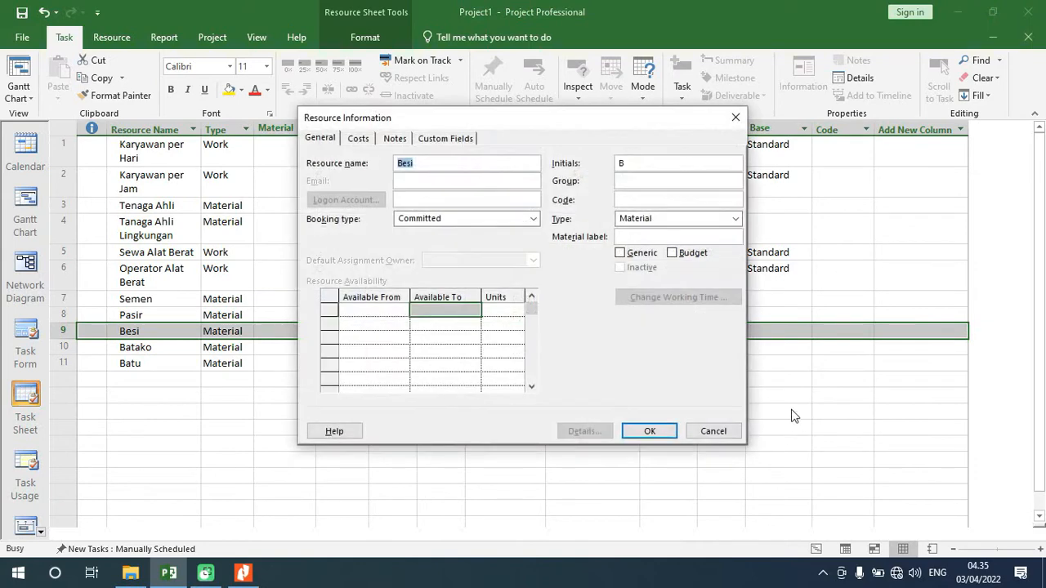
click(714, 431)
click(328, 331)
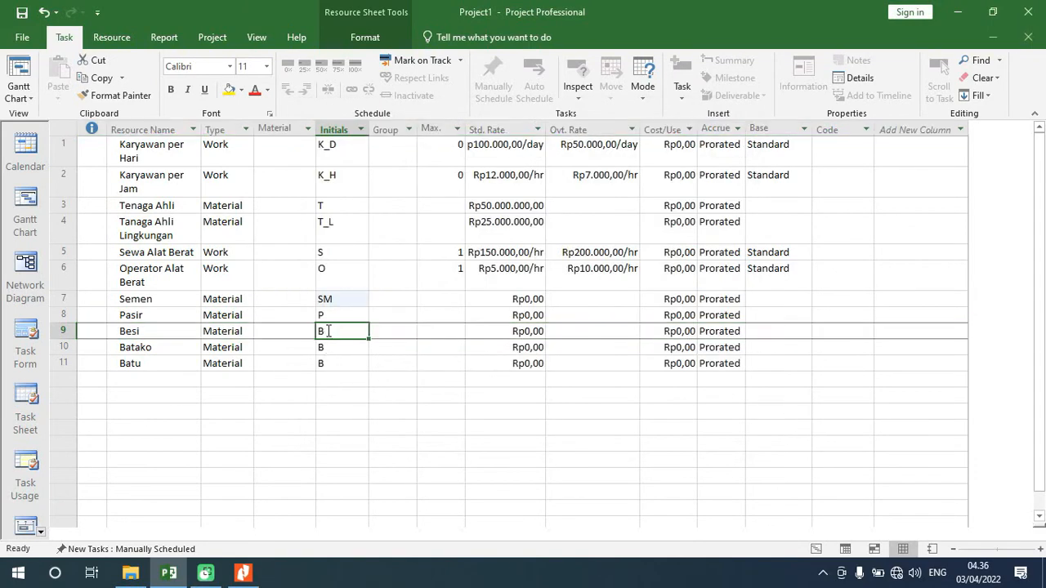
click(331, 326)
text(S)
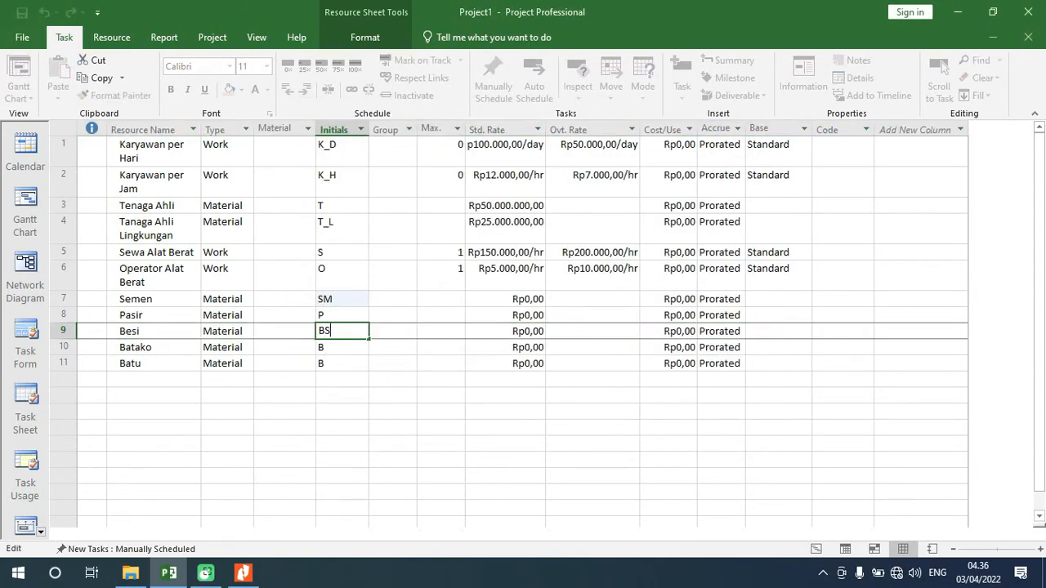
key(Return)
Step: Set the initials of Batako to BT and the initials of Batu to BU
key(F2)
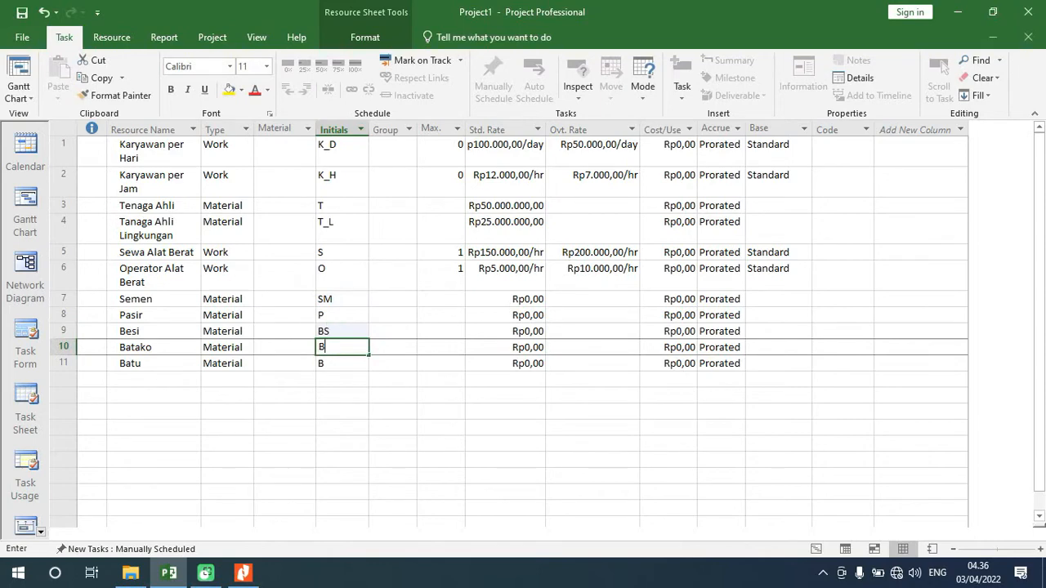
text(T)
key(Return)
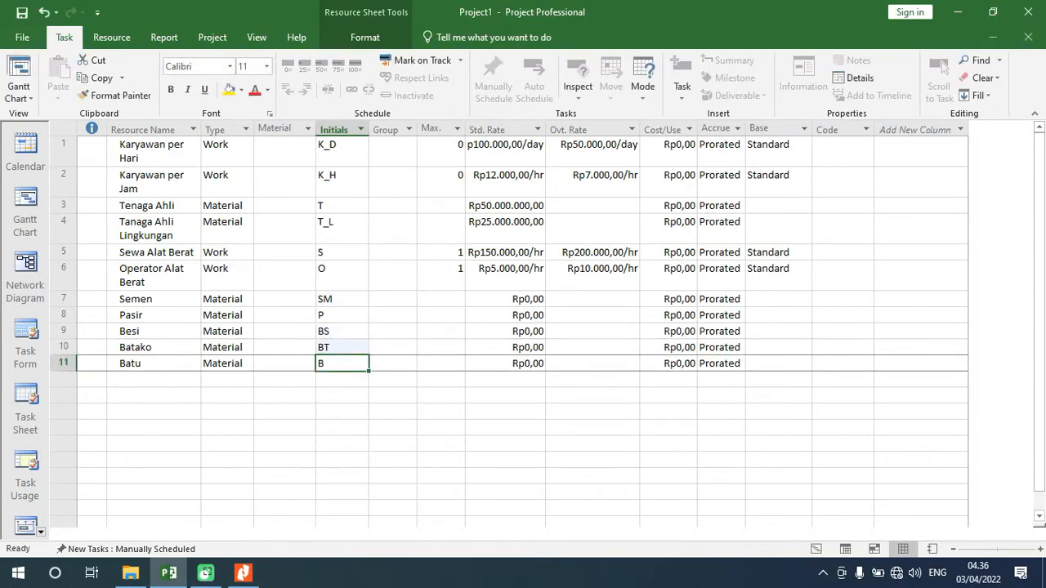
key(F2)
text(U)
key(Tab)
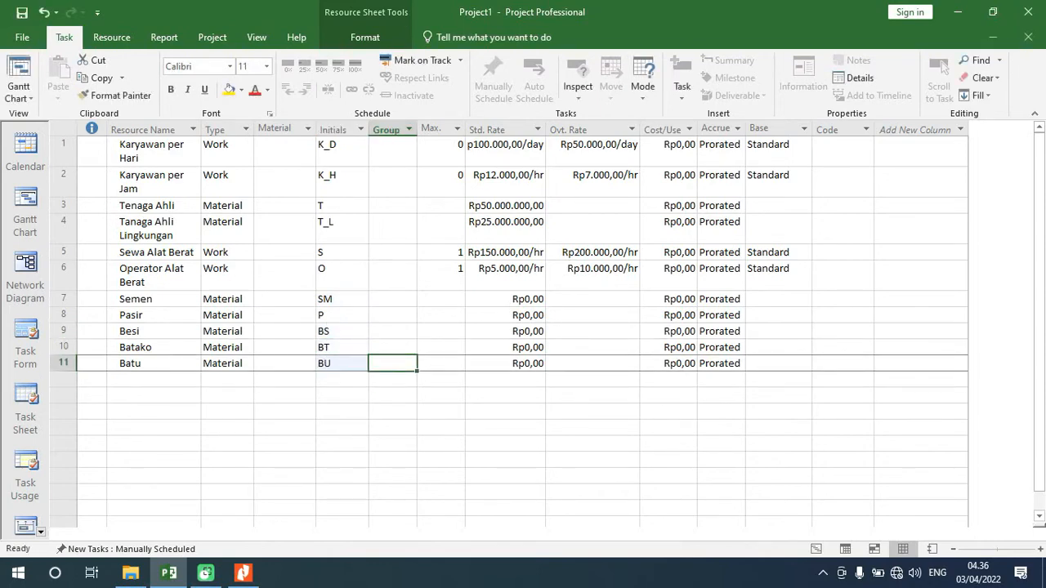
Step: Set the standard rate of the Semen resource to Rp65.000
key(Right)
key(Right)
key(Up)
key(Up)
key(Up)
key(Up)
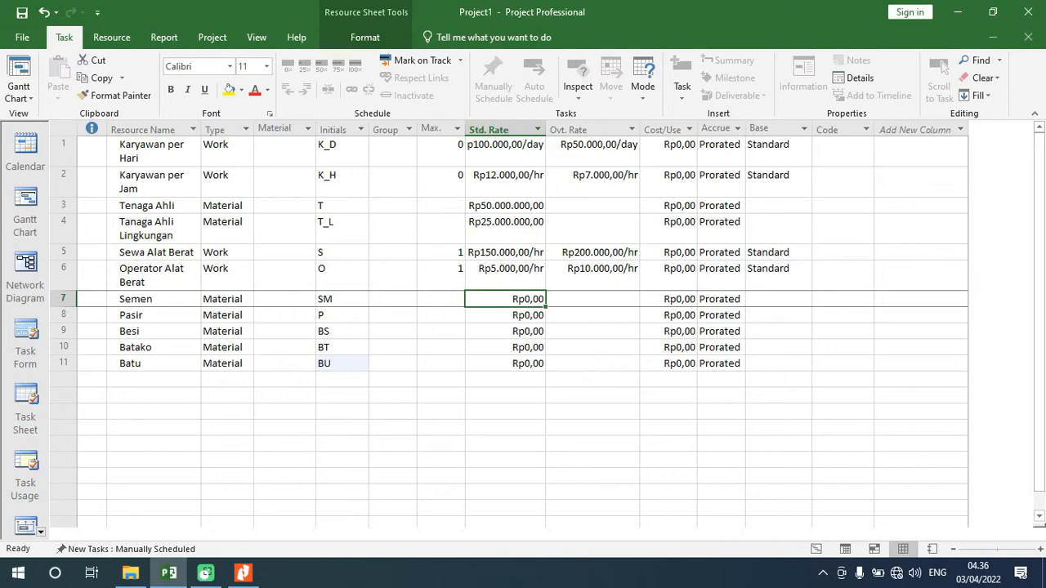
text(5000)
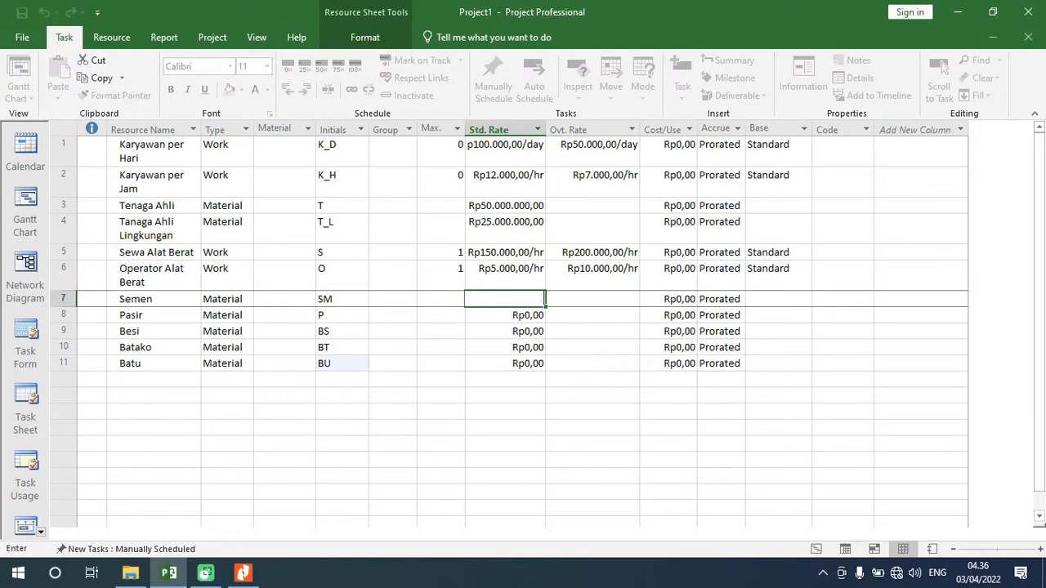
text(65000)
key(Return)
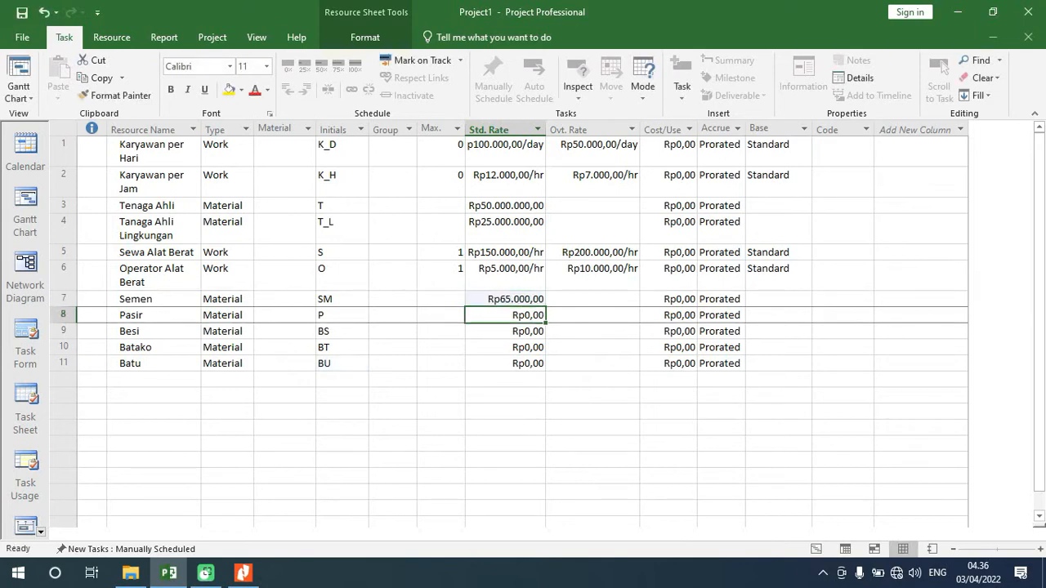
Step: Set the standard rate of the Pasir resource to Rp1.500.000
text(1.50)
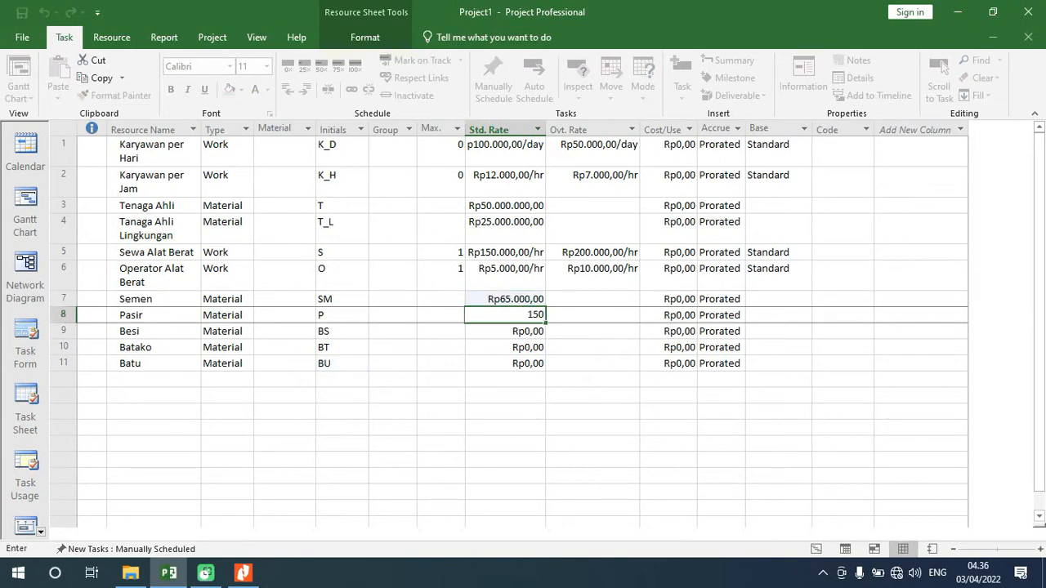
text(0.000)
key(Return)
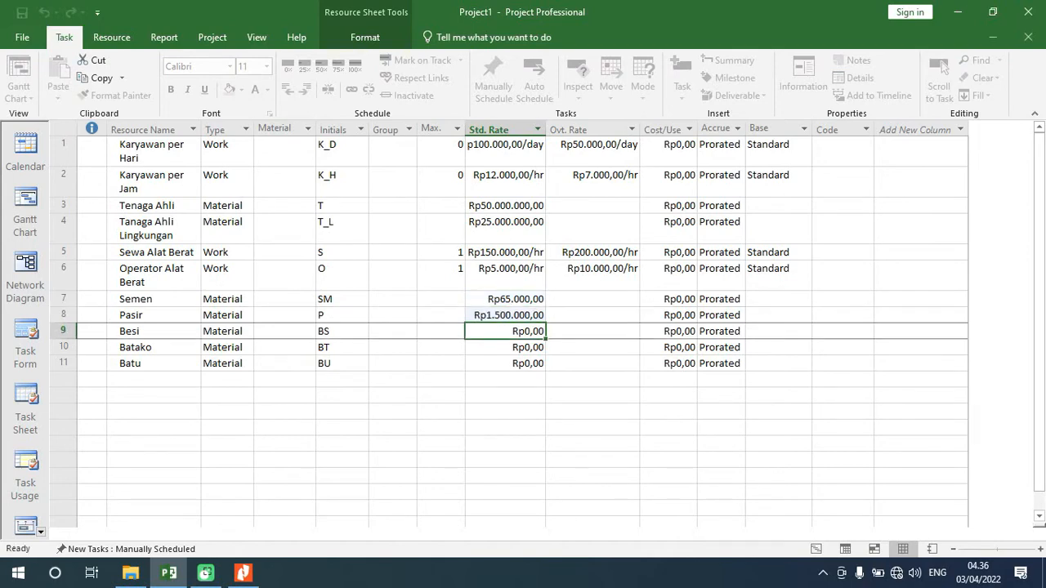
Step: Set the standard rate of the Pasir resource to Rp150.000
key(Up)
text(15000)
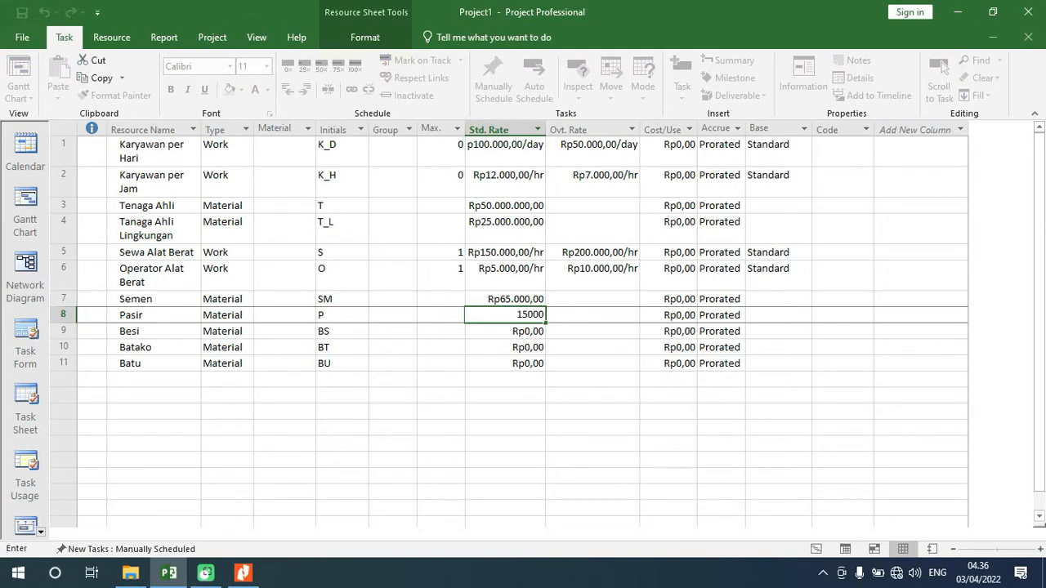
text(0)
key(Return)
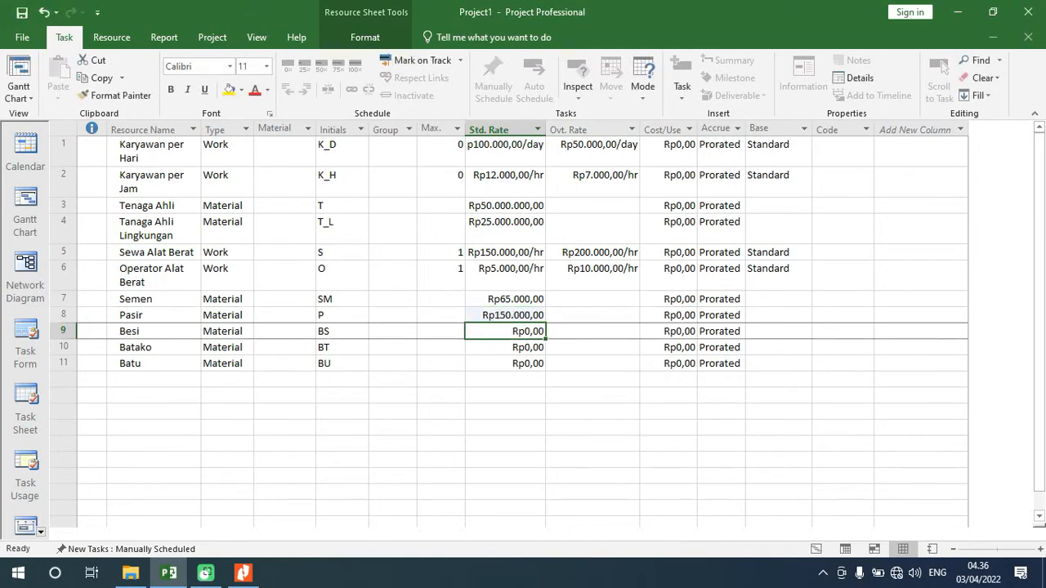
Step: Set the standard rate of Besi to Rp5.000 and that of Batako to Rp250
text(5000)
key(Return)
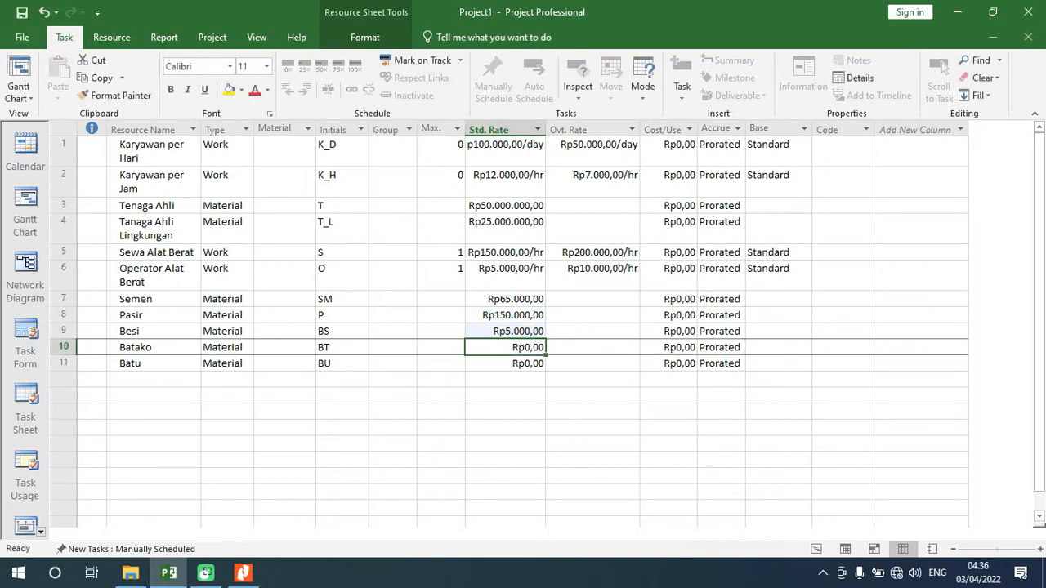
text(15)
key(BackSpace)
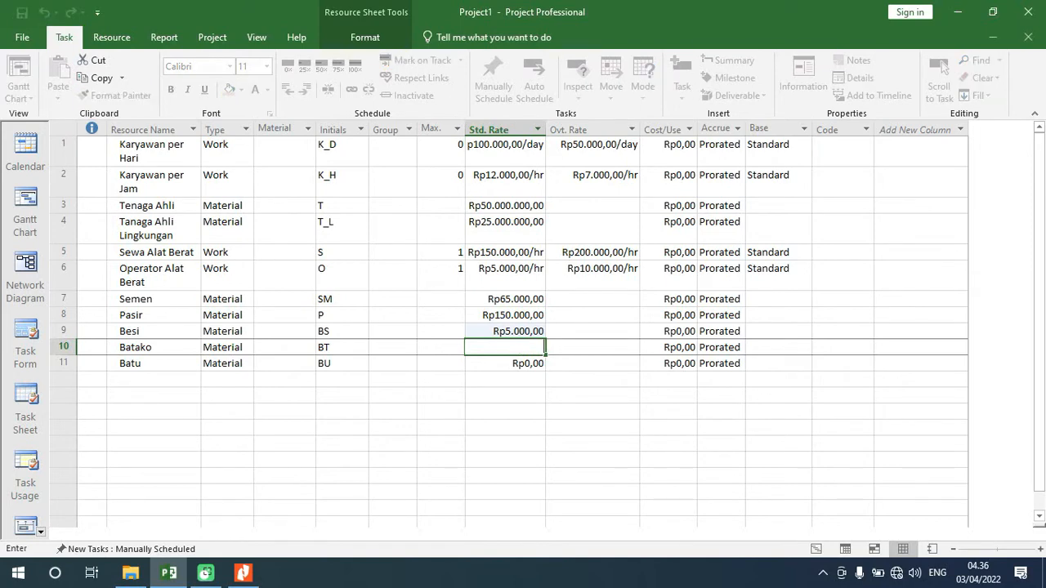
text(50)
key(Return)
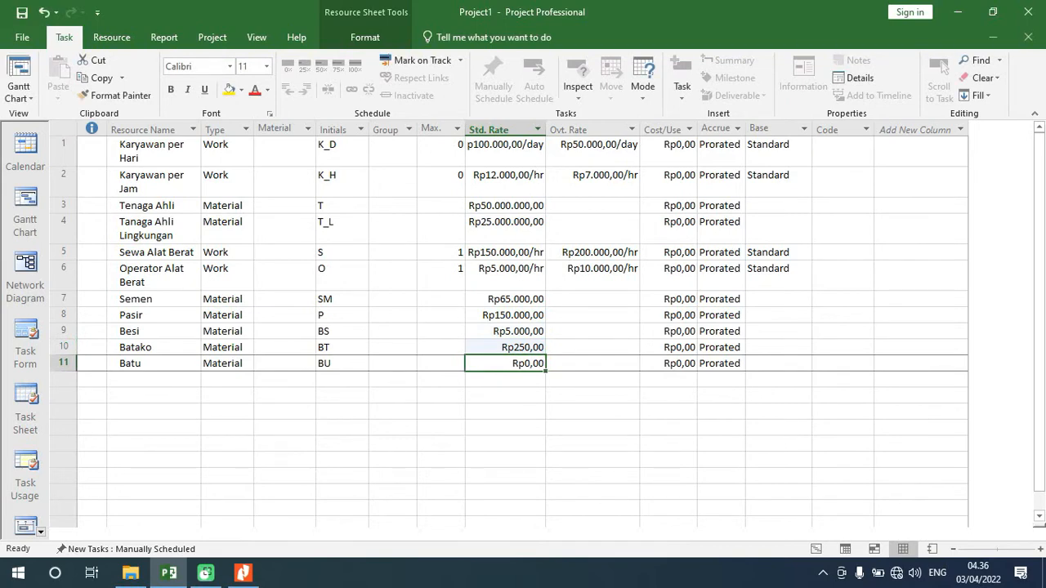
Step: Set the standard rate of Batu to Rp300.000 and select the empty resource name cell below it
text(300000)
key(Return)
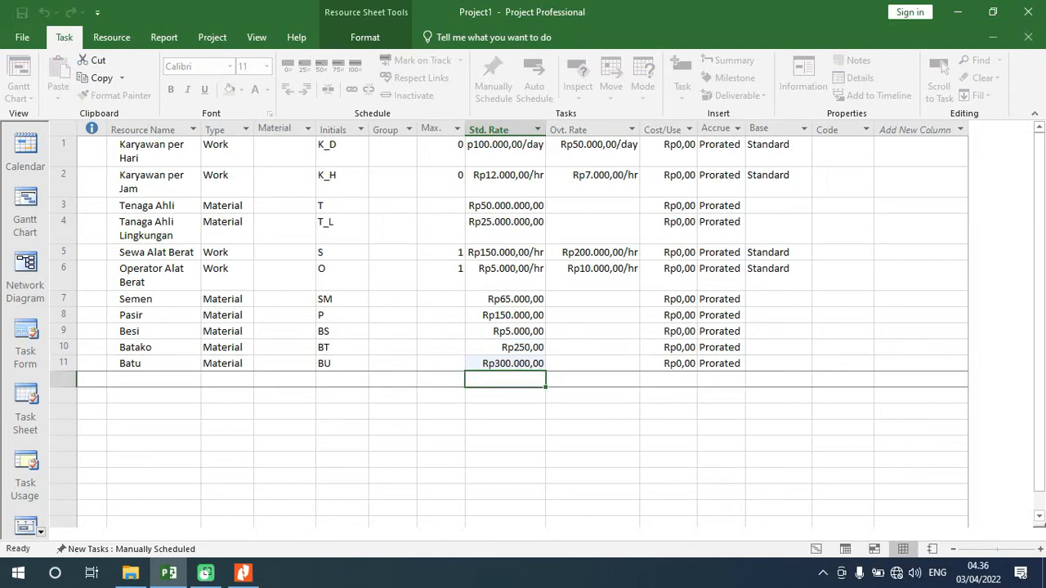
key(Left)
key(Left)
key(Left)
key(Left)
key(Left)
key(Left)
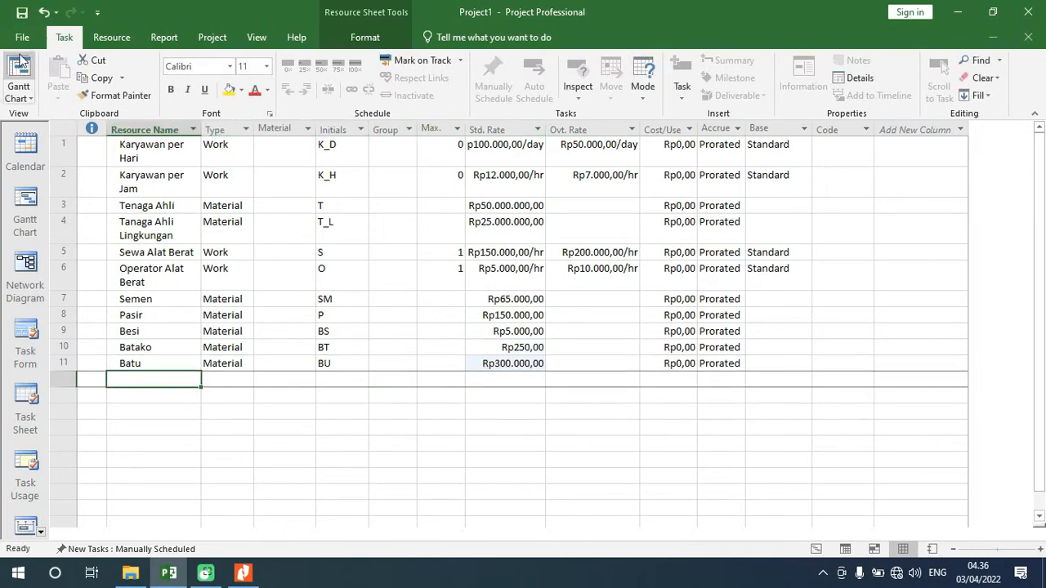
Step: Check the project's tasks in the Gantt Chart view, then return to the Resource Sheet
click(27, 212)
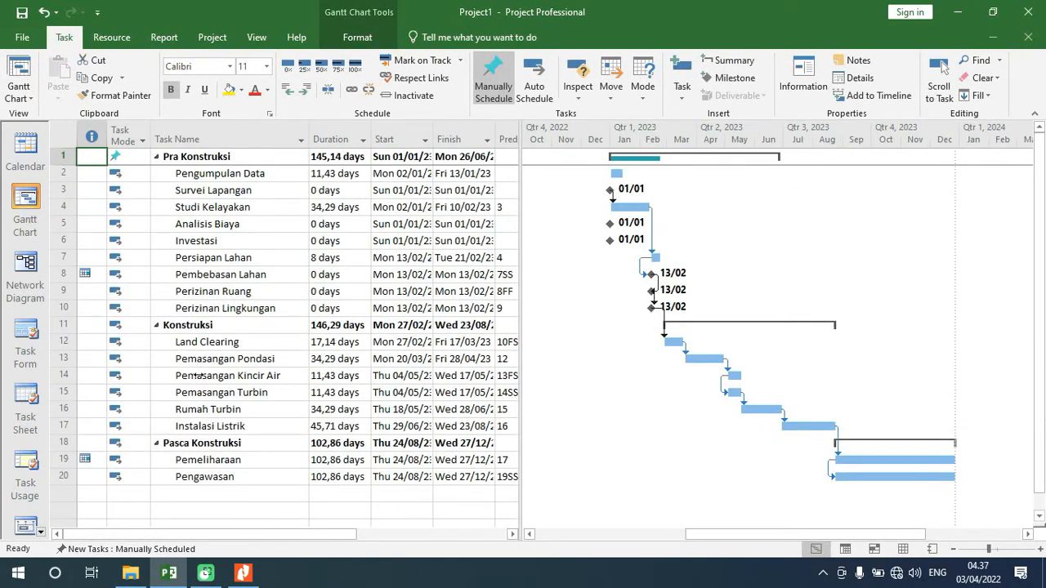
click(40, 531)
click(31, 479)
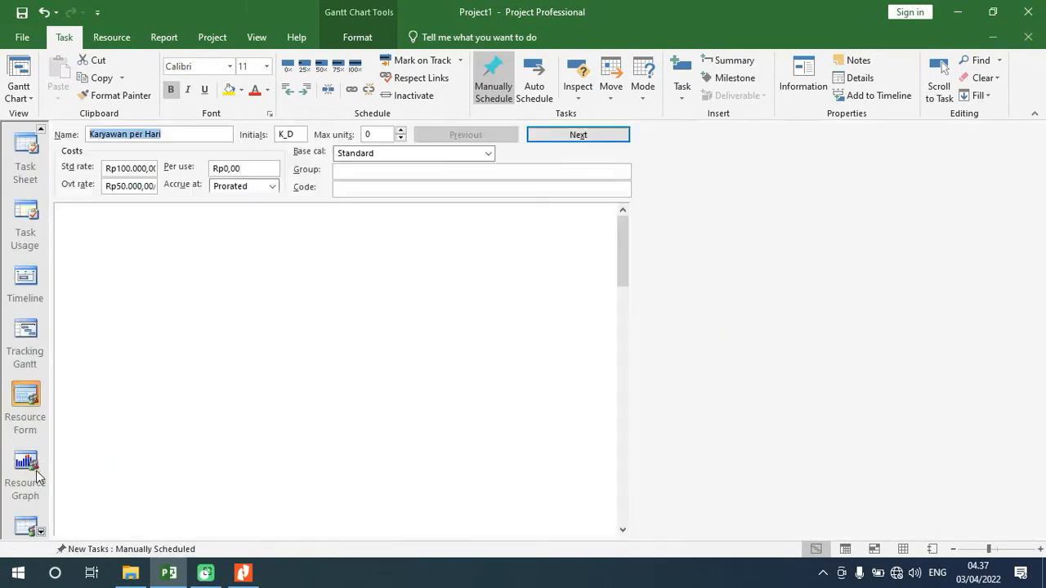
click(28, 527)
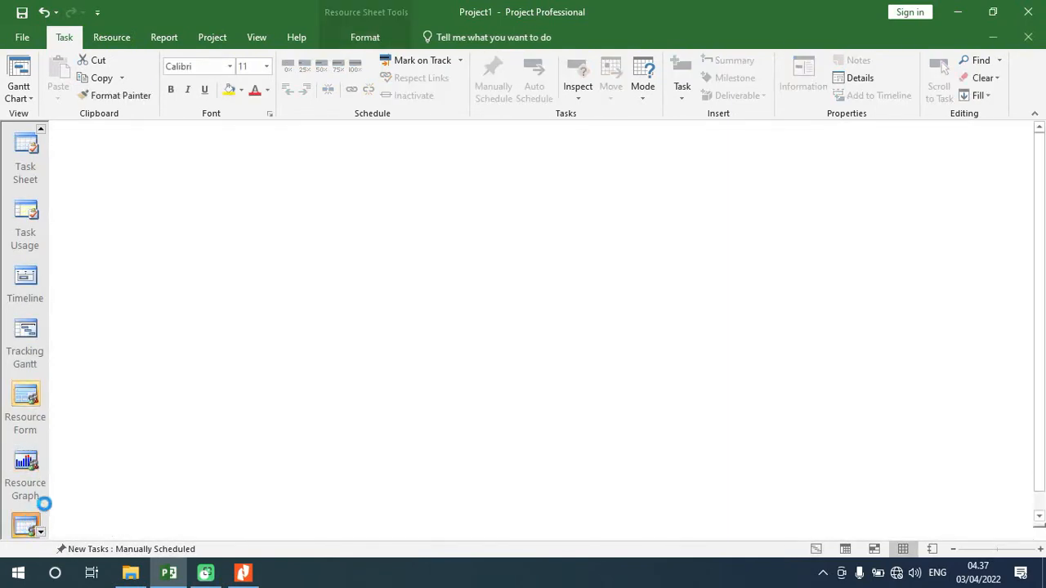
Step: Add a new resource named Kincir Air in the empty row below Batu
click(177, 380)
text(KE)
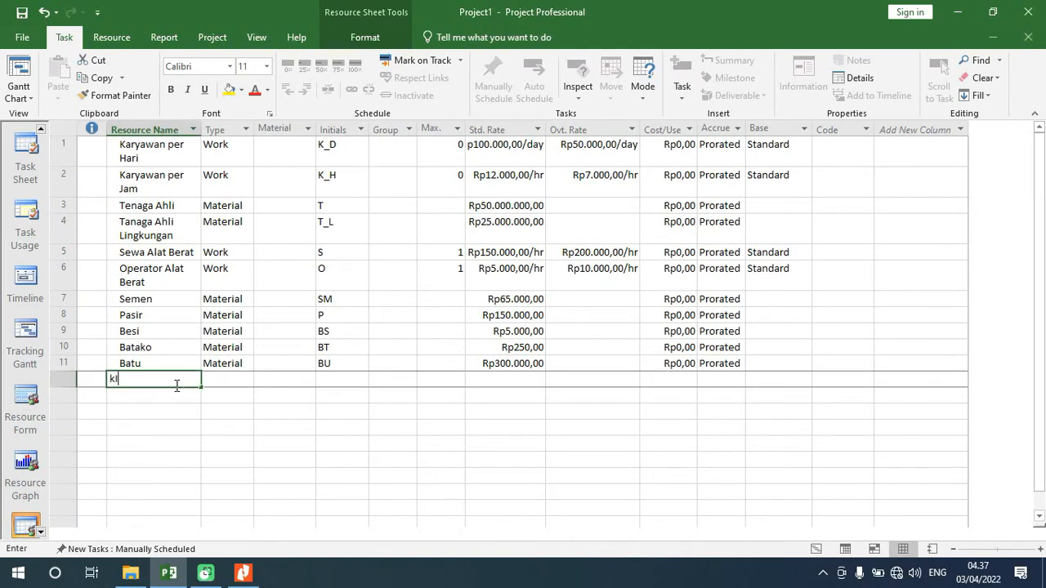
key(BackSpace)
key(BackSpace)
text(Kin)
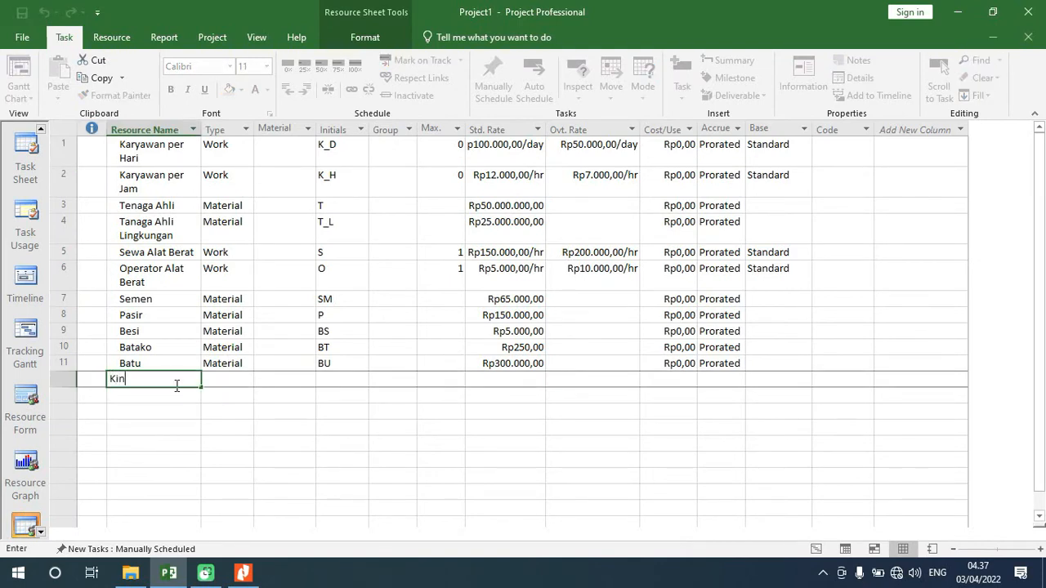
text(ir)
key(BackSpace)
key(BackSpace)
key(Tab)
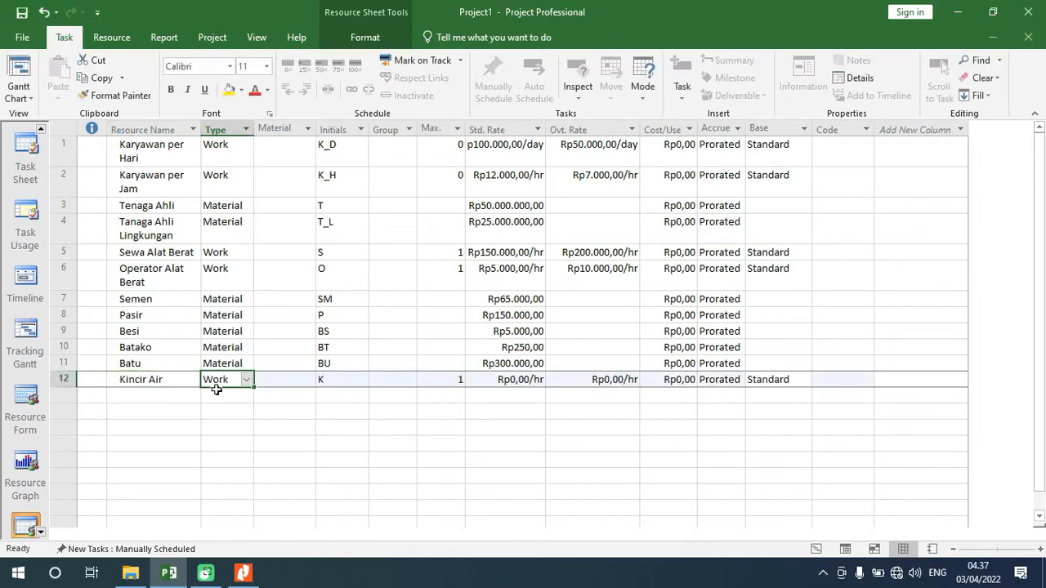
Step: Set the type of Kincir Air to Material and its standard rate to Rp500.000
click(245, 380)
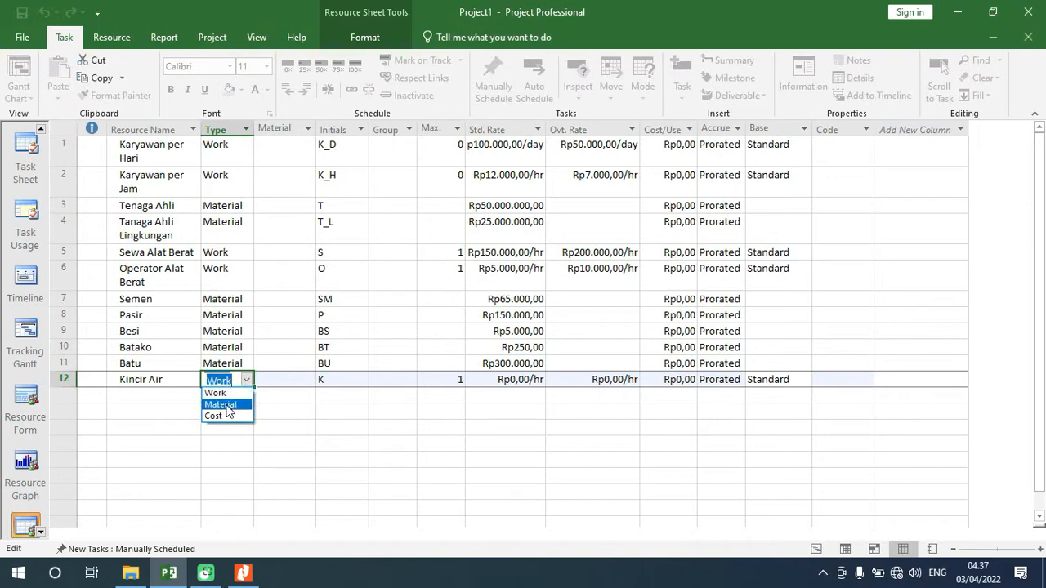
click(221, 405)
click(525, 377)
text(500000)
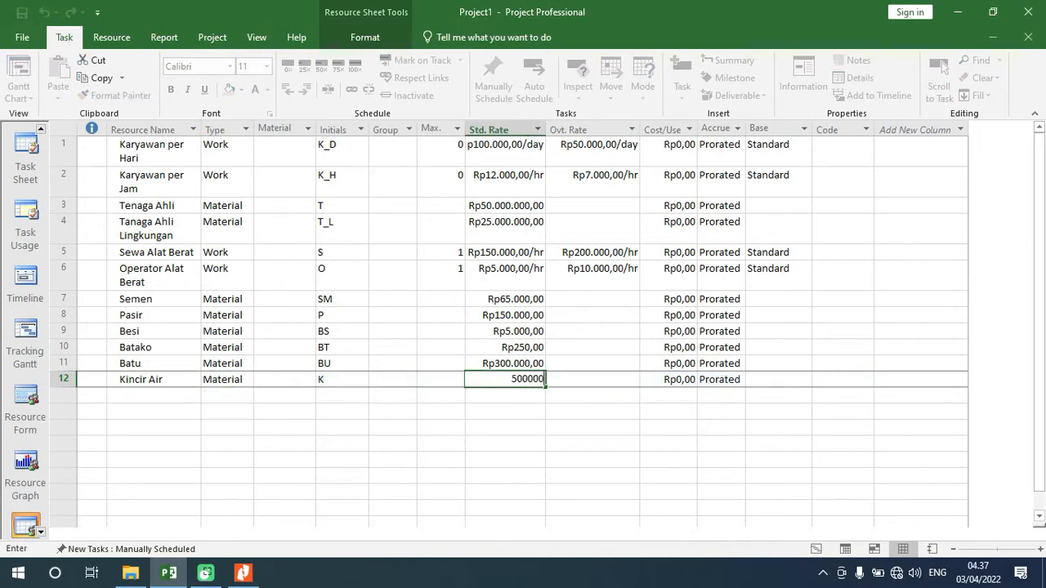
key(Return)
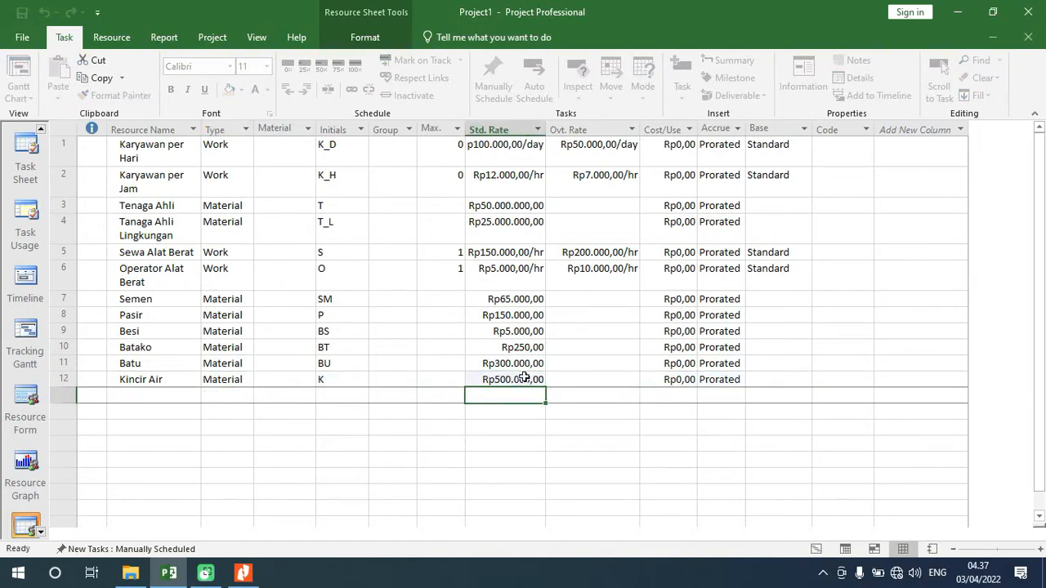
click(525, 378)
Step: Review the task names in the Tracking Gantt view and go back to the Resource Sheet
click(159, 400)
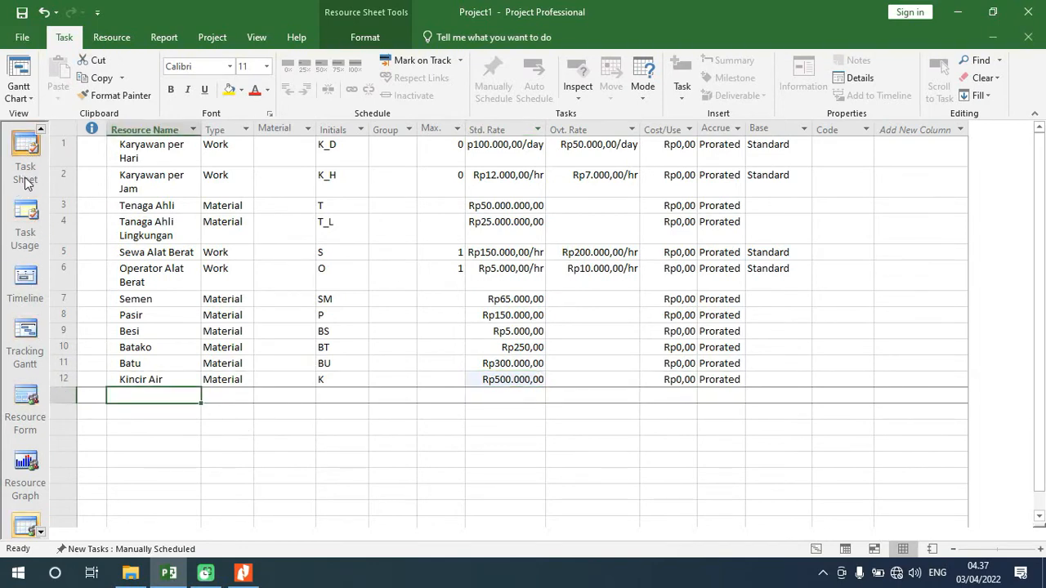
click(27, 327)
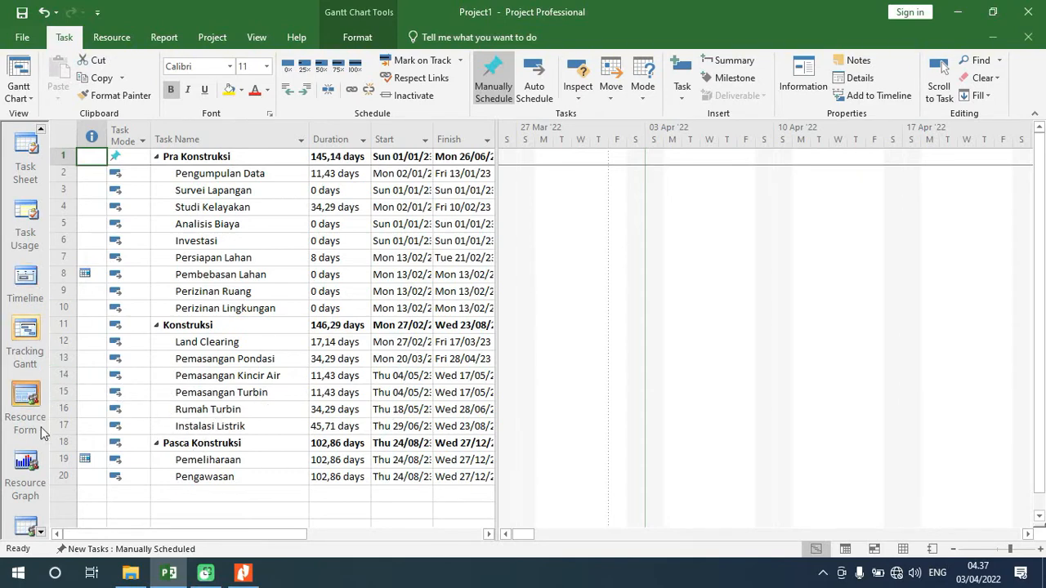
click(31, 531)
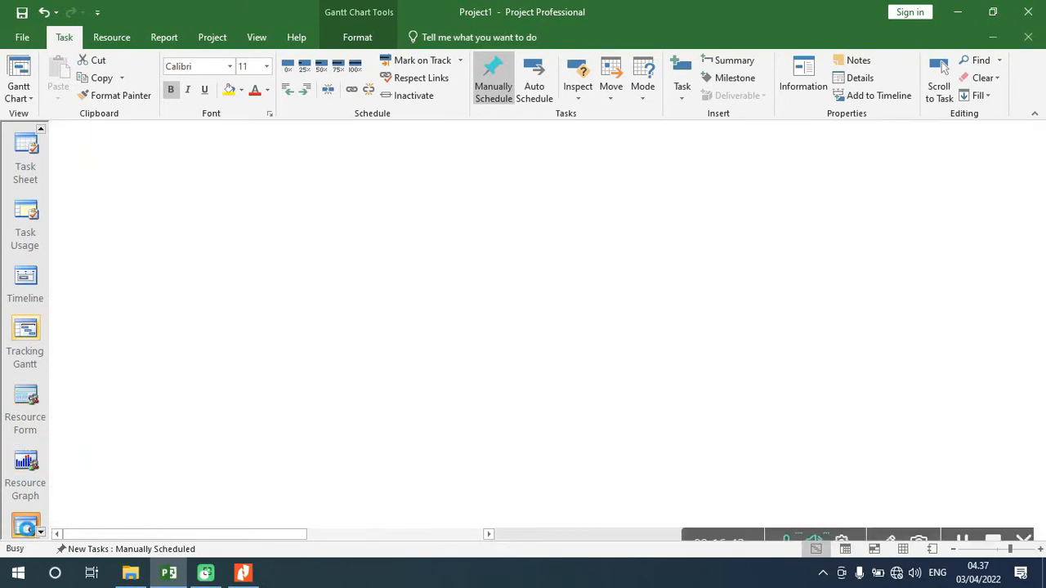
Step: Add a new resource named Turbin below Kincir Air and set its type to Material
click(161, 394)
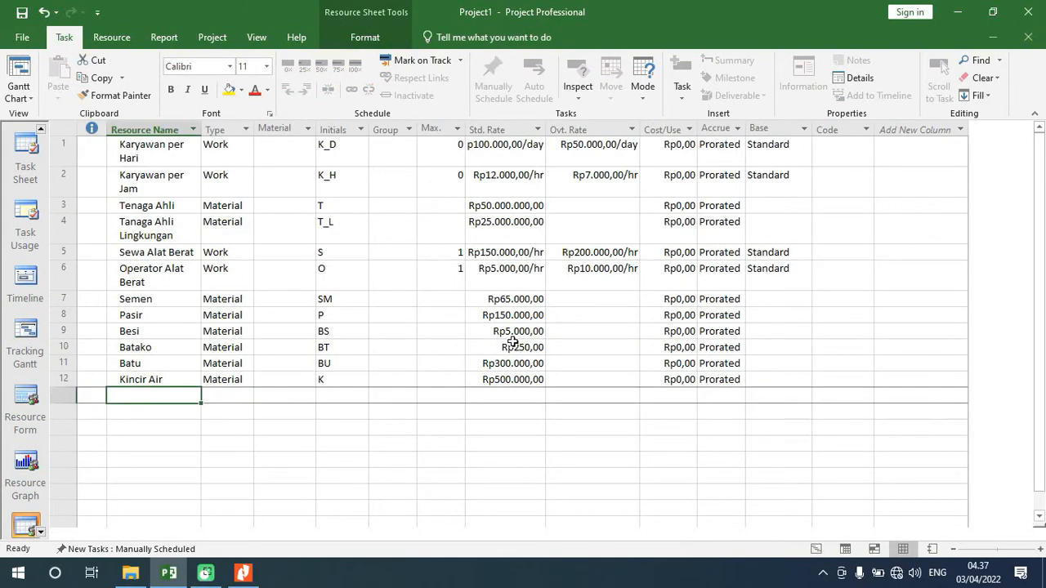
text(Turbi)
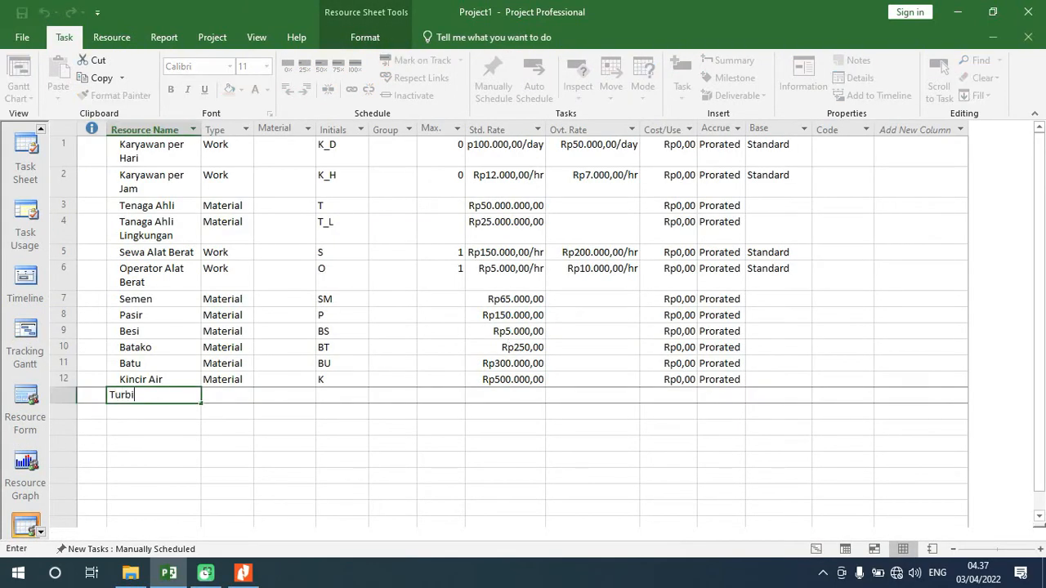
text(n)
key(Tab)
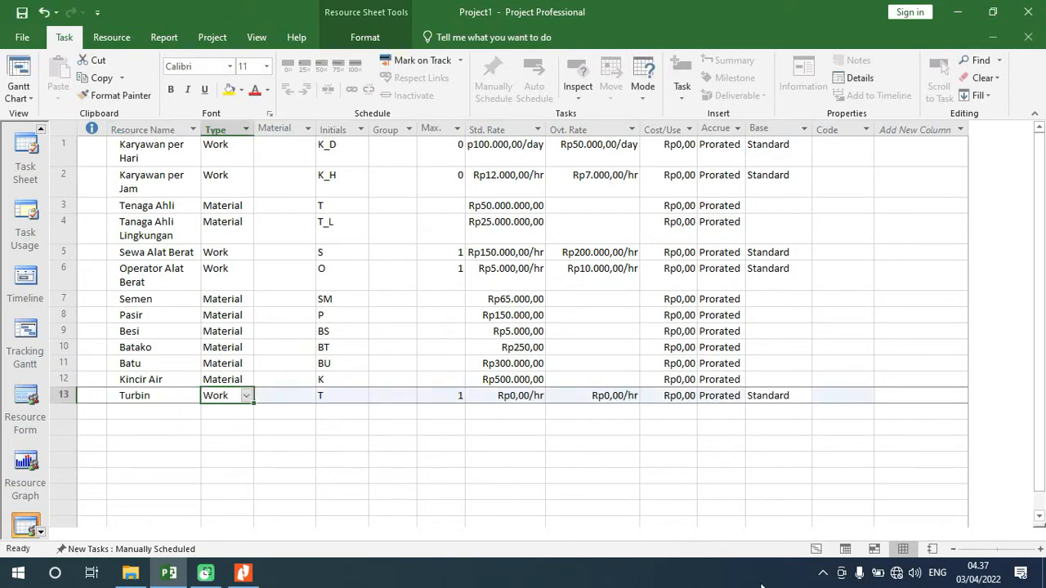
click(246, 395)
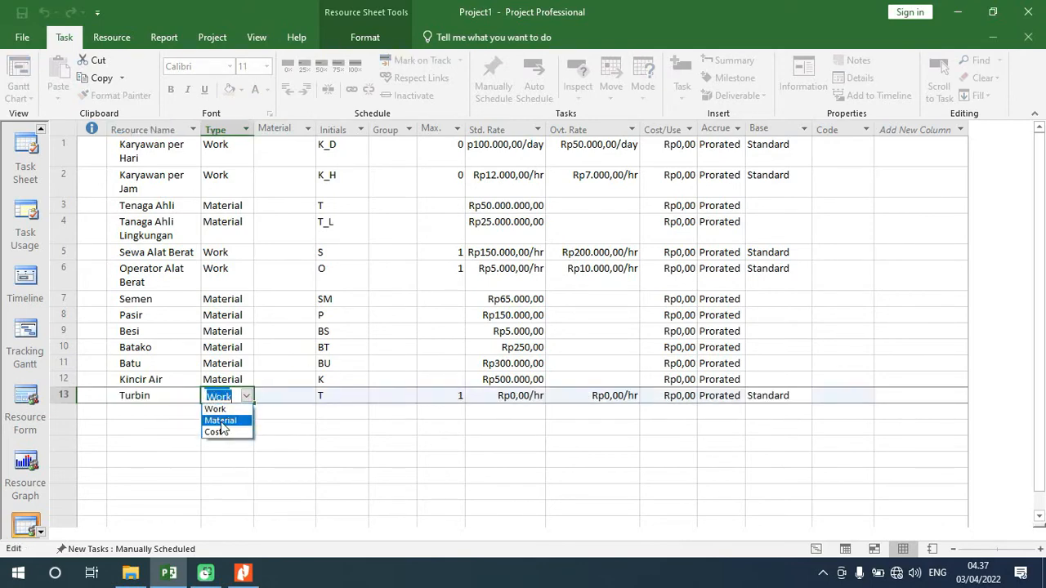
click(220, 421)
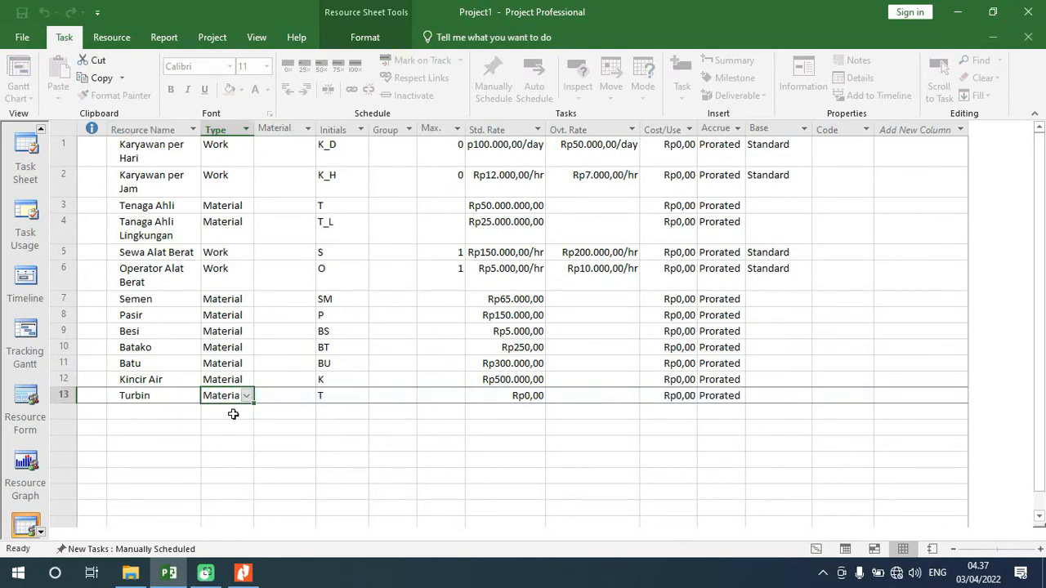
Step: Set the standard rate of the Turbin resource to Rp50.000.000
click(520, 394)
text(50.000.0)
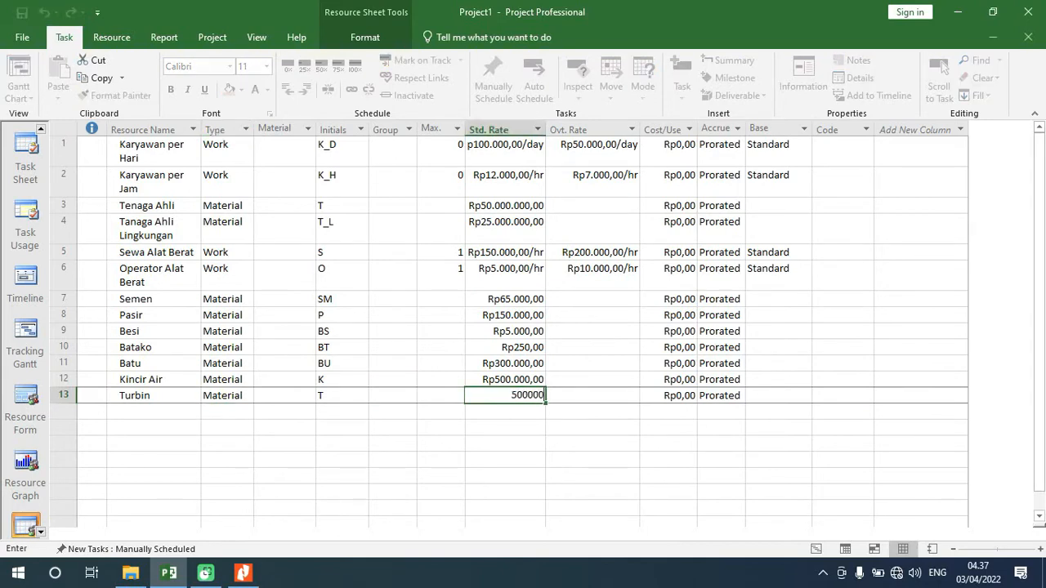
text(00)
key(Return)
Step: Set the standard rate of the Turbin resource to Rp5.000.000 and its initials to TR
click(520, 395)
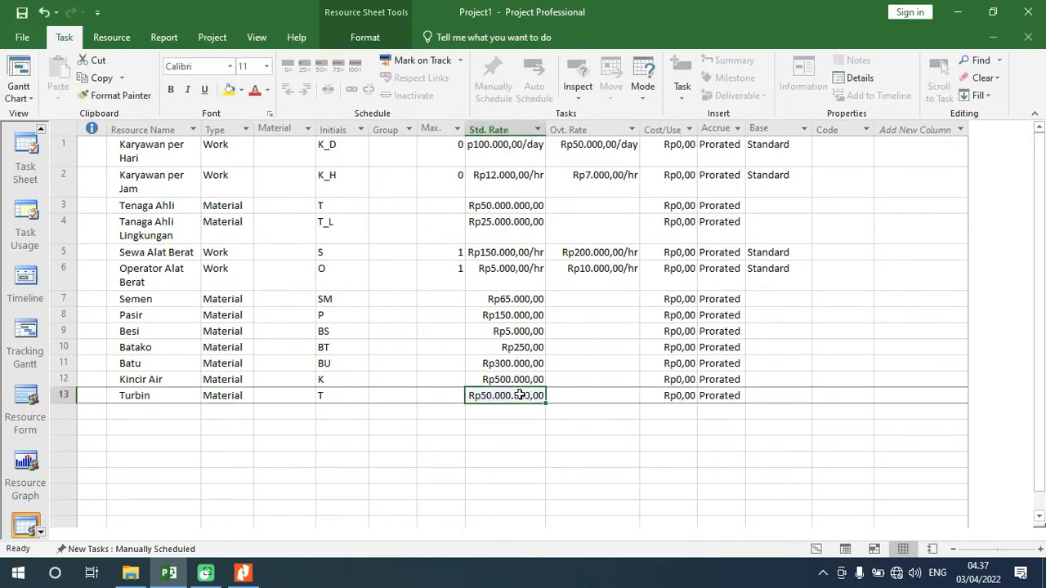
text(5.00)
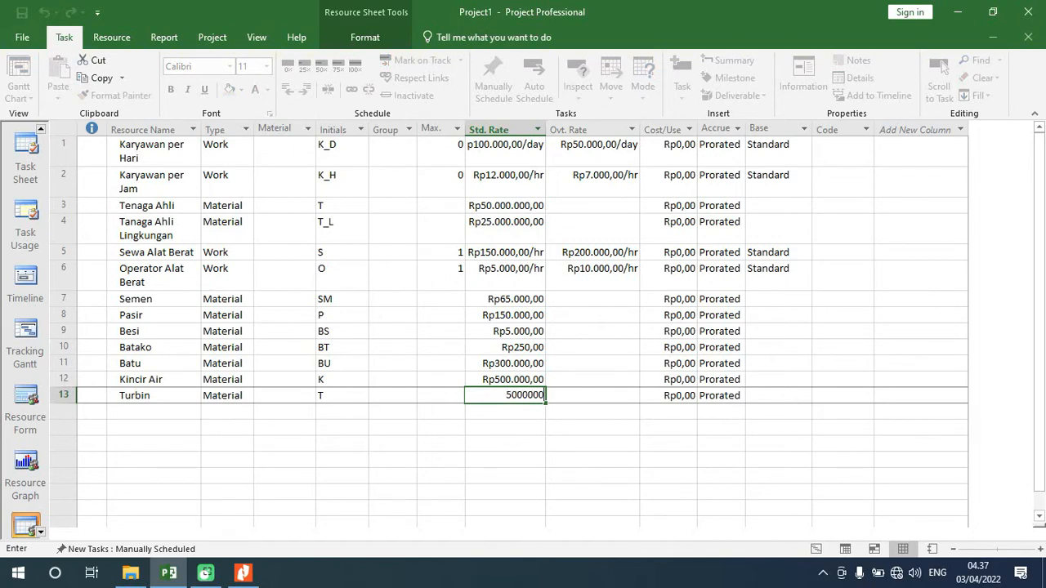
text(0.000)
key(Return)
click(351, 395)
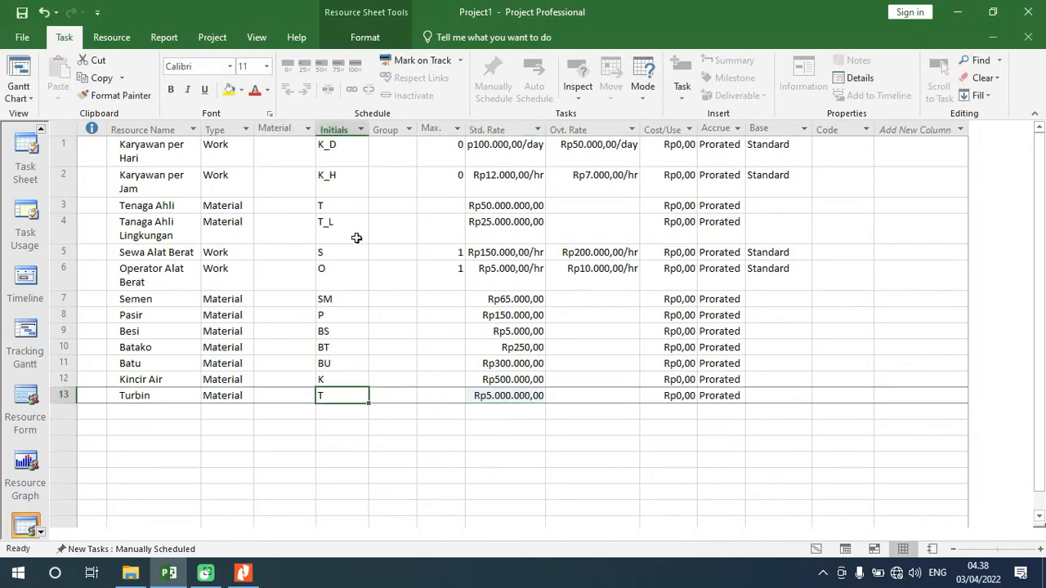
text(TR)
key(Return)
Step: Add a new resource named Teknisi in the row below Turbin
key(Left)
key(Left)
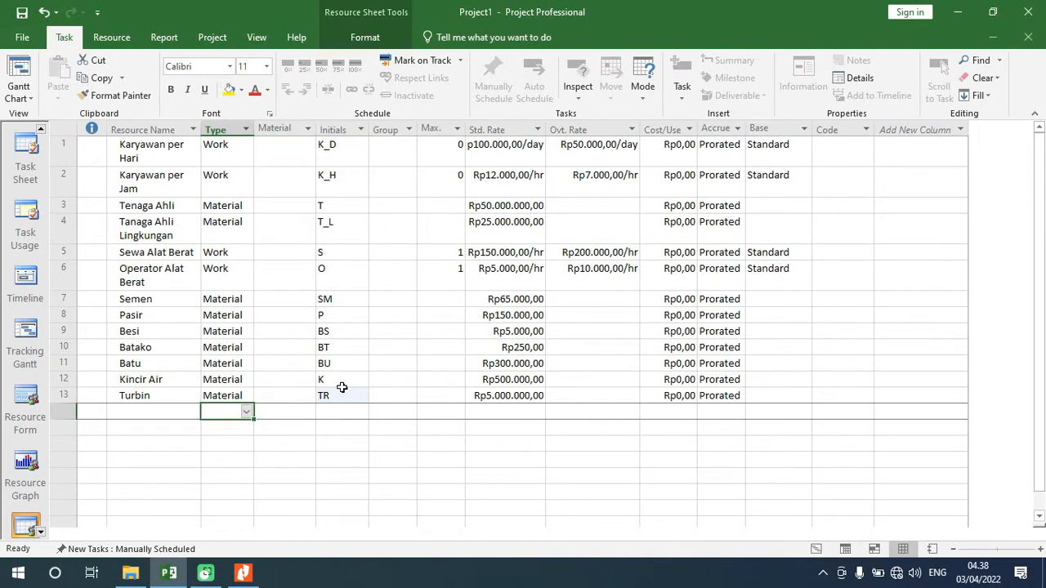
key(Left)
key(Up)
key(Up)
key(Down)
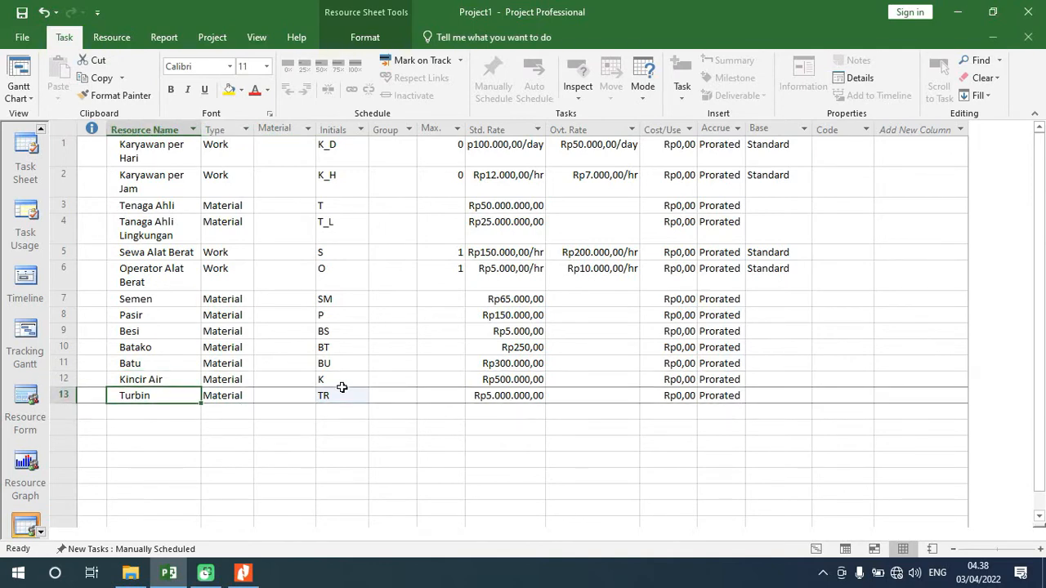
key(Down)
text(Tek)
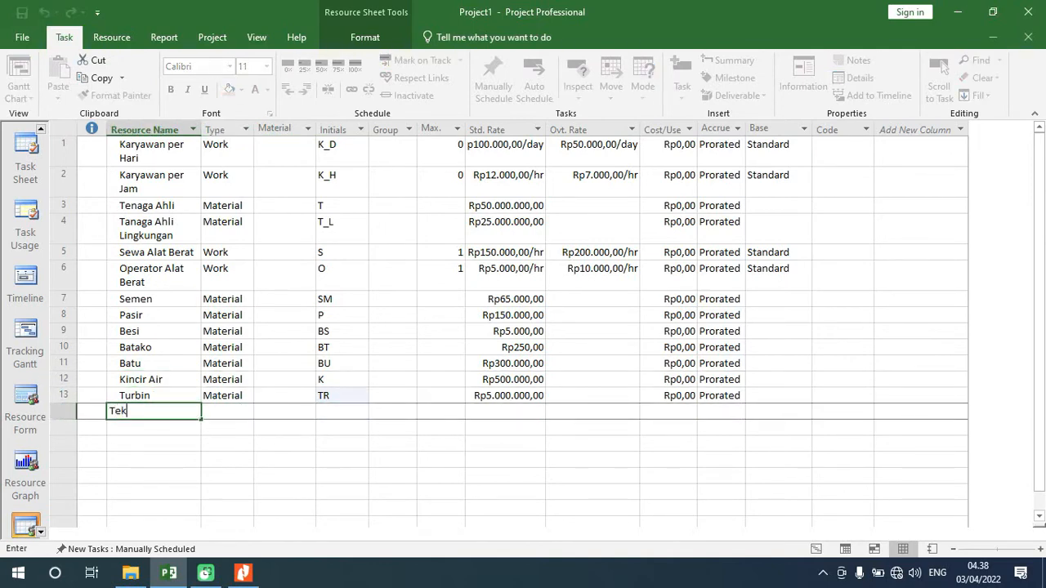
text(nisi)
key(Return)
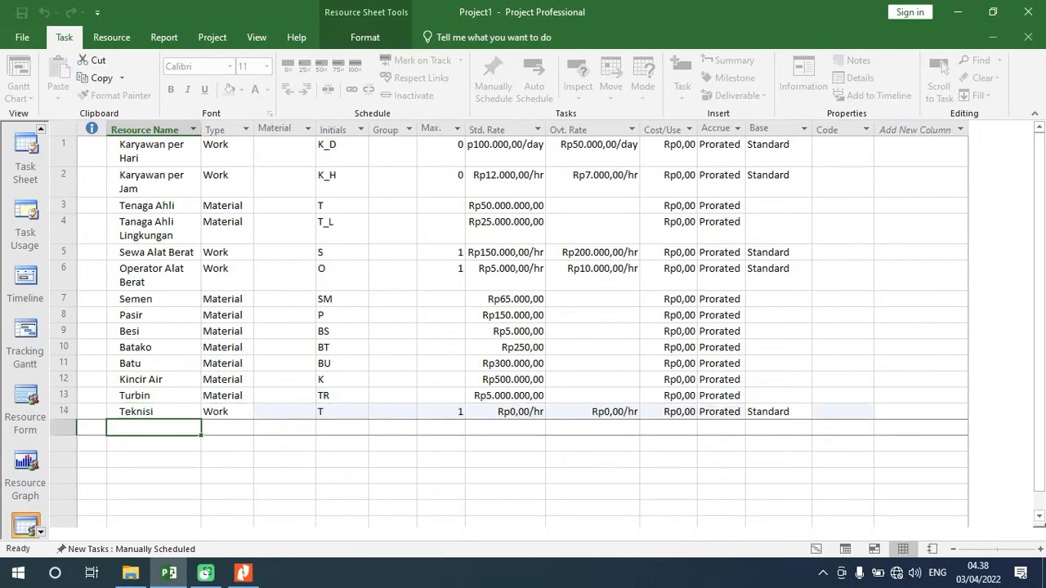
Step: Set the type of the Teknisi resource to Material and its initials to TS
key(Up)
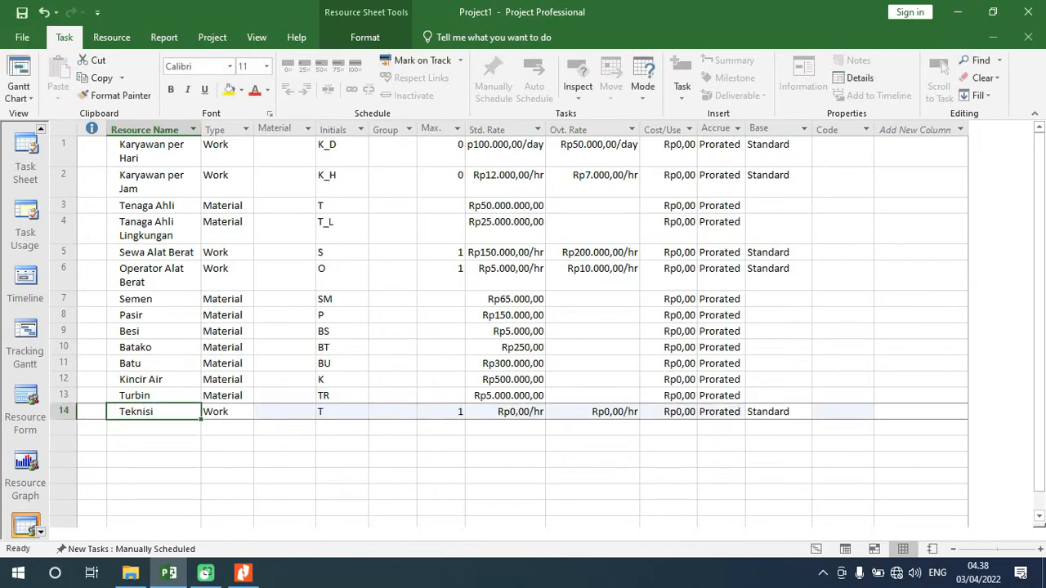
click(247, 411)
click(247, 413)
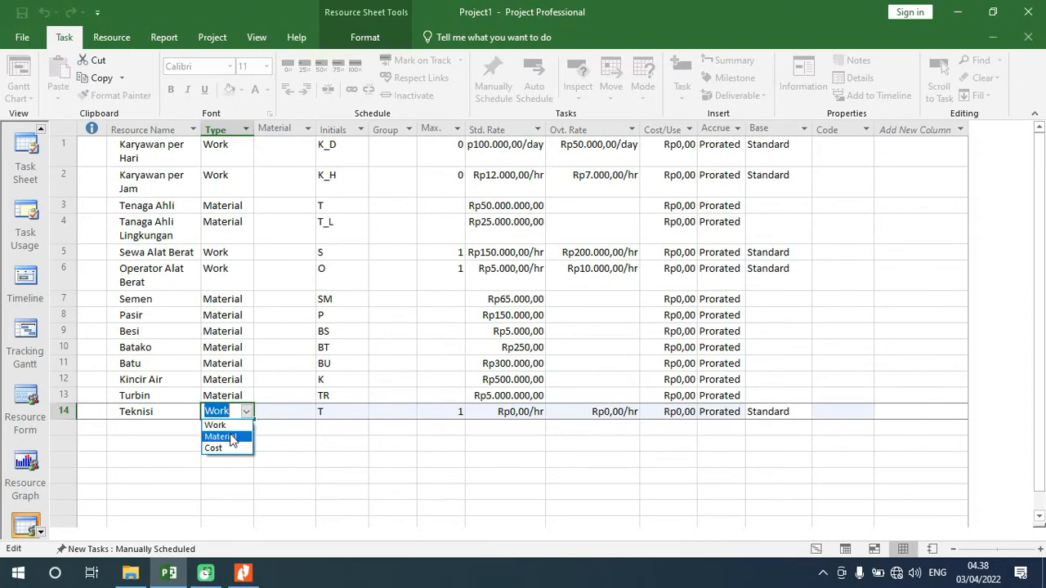
click(232, 438)
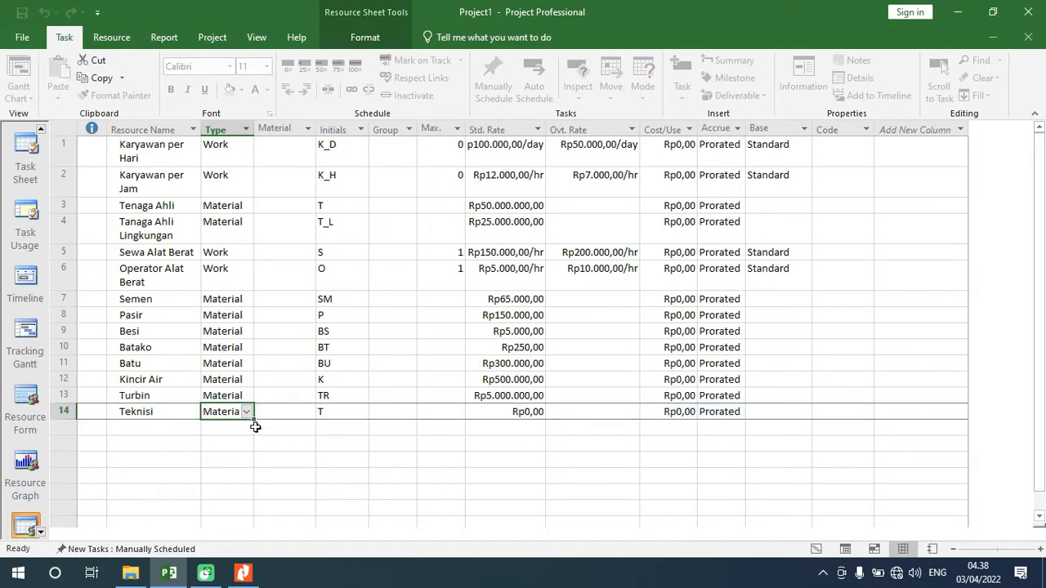
click(339, 412)
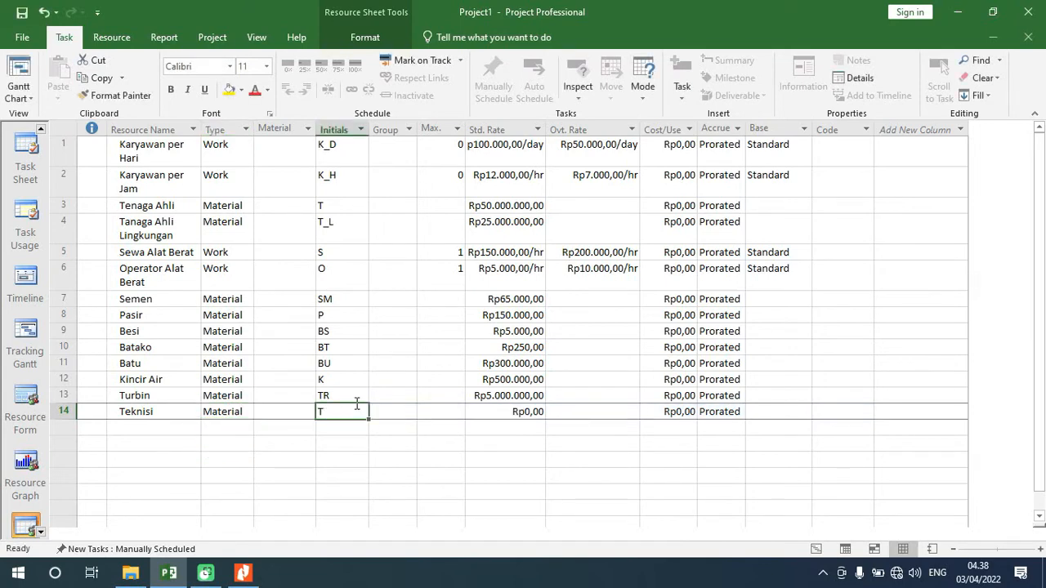
text(TS)
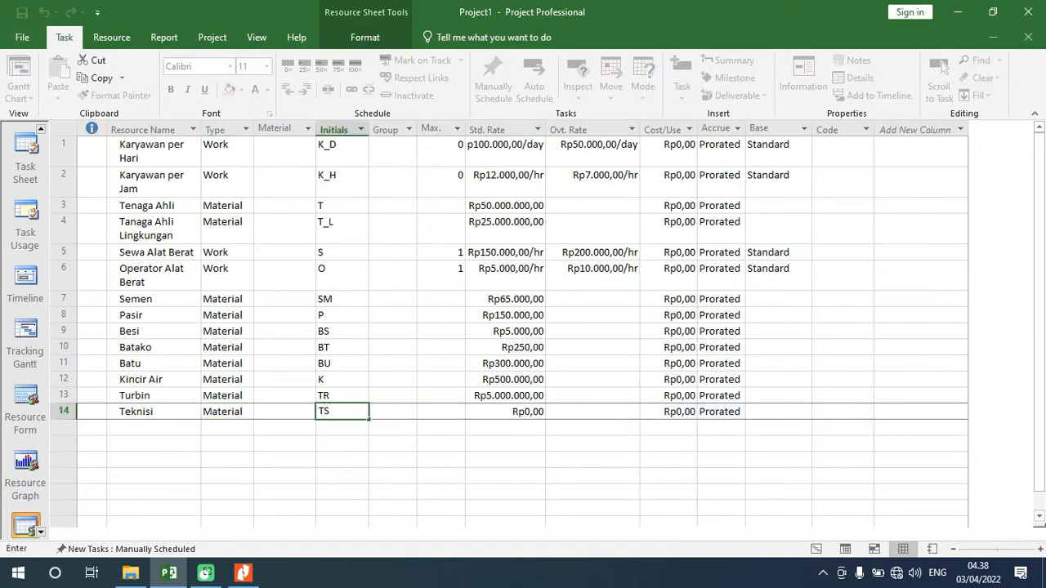
key(Tab)
Step: Set the standard rate of the Teknisi resource to Rp25.000.000
key(Tab)
key(Tab)
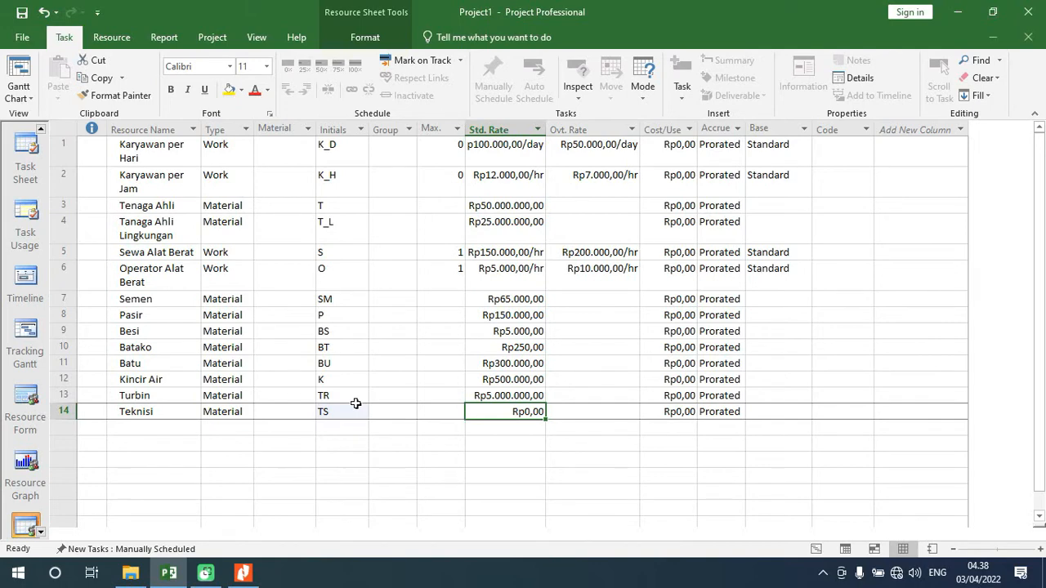
text(50000000)
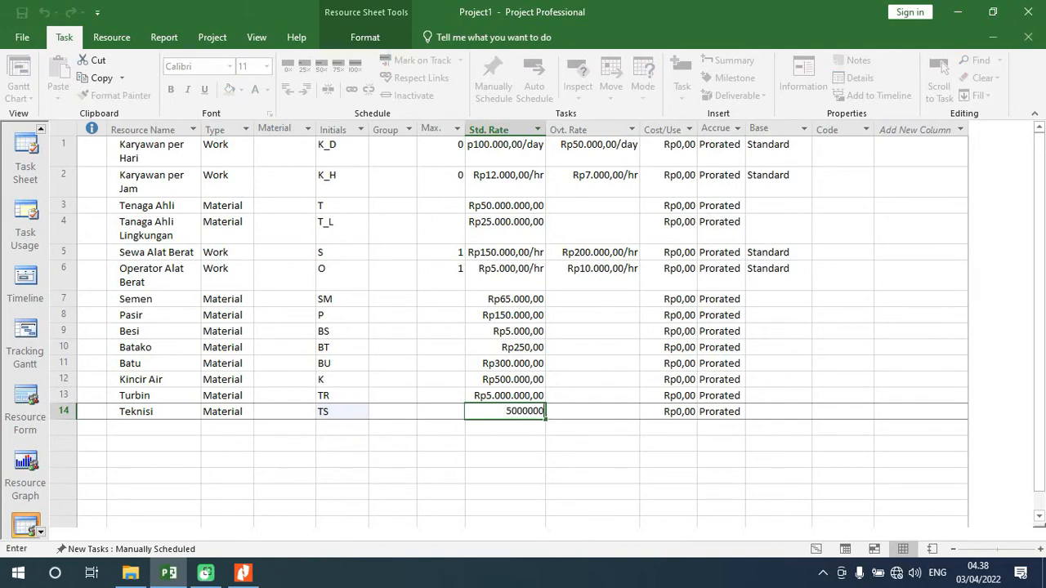
key(BackSpace)
key(BackSpace)
key(BackSpace)
key(BackSpace)
key(BackSpace)
key(BackSpace)
key(BackSpace)
text(250000)
text(00)
key(Return)
key(Up)
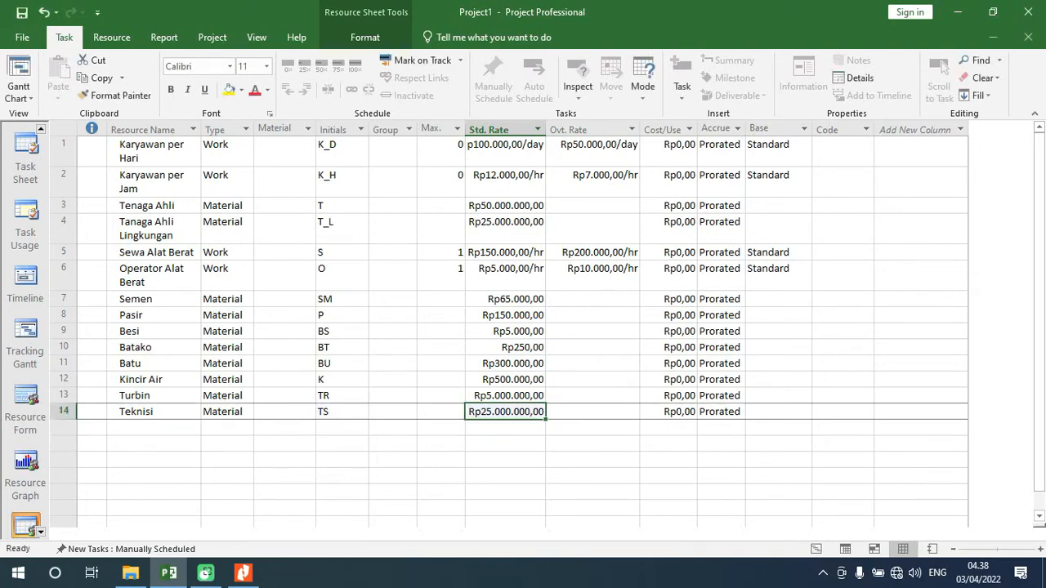
Step: Set the standard rate of the Teknisi resource to Rp2.500.000
text(250.000)
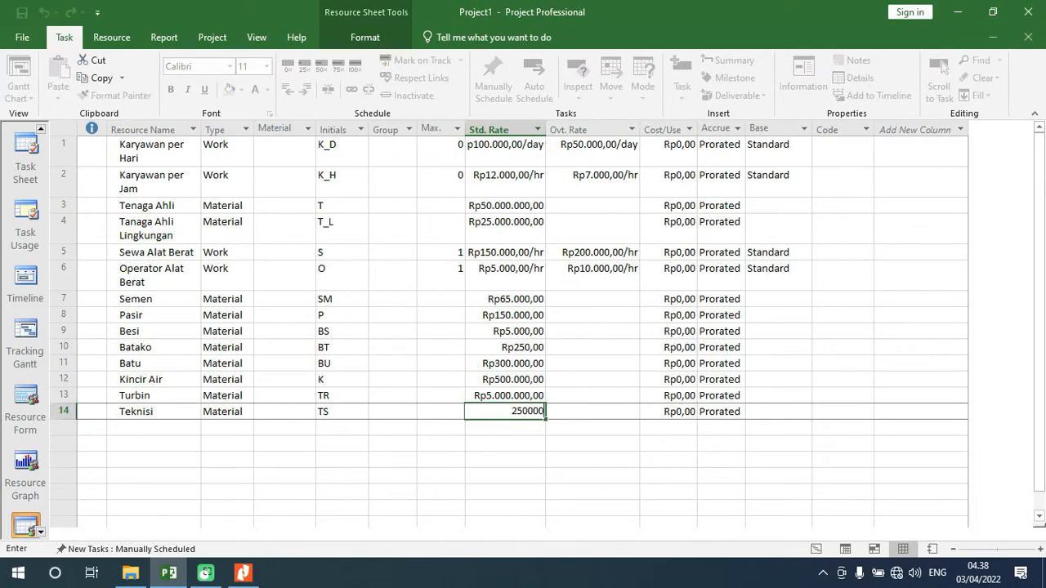
key(Return)
key(Up)
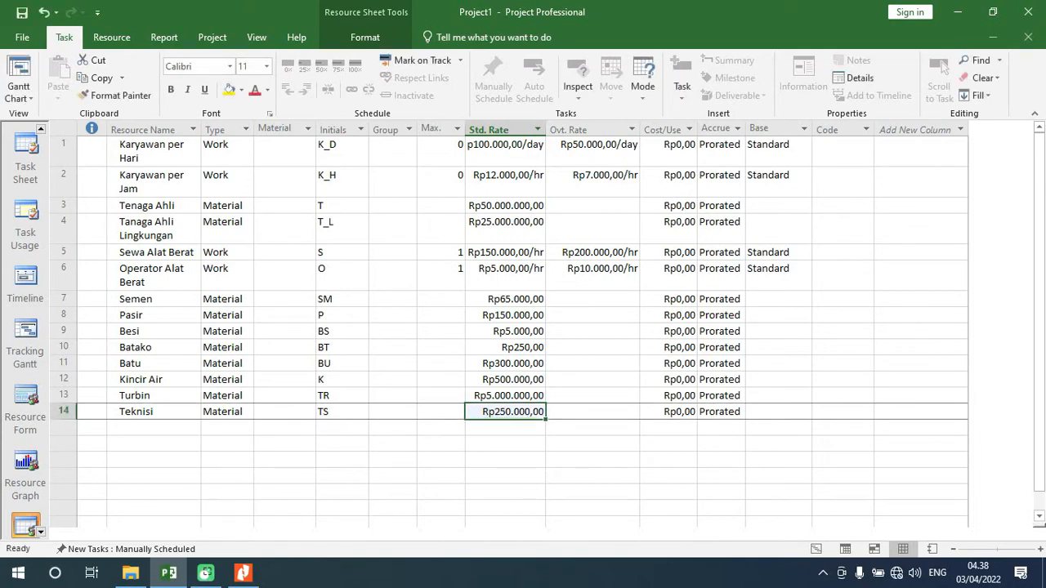
click(528, 412)
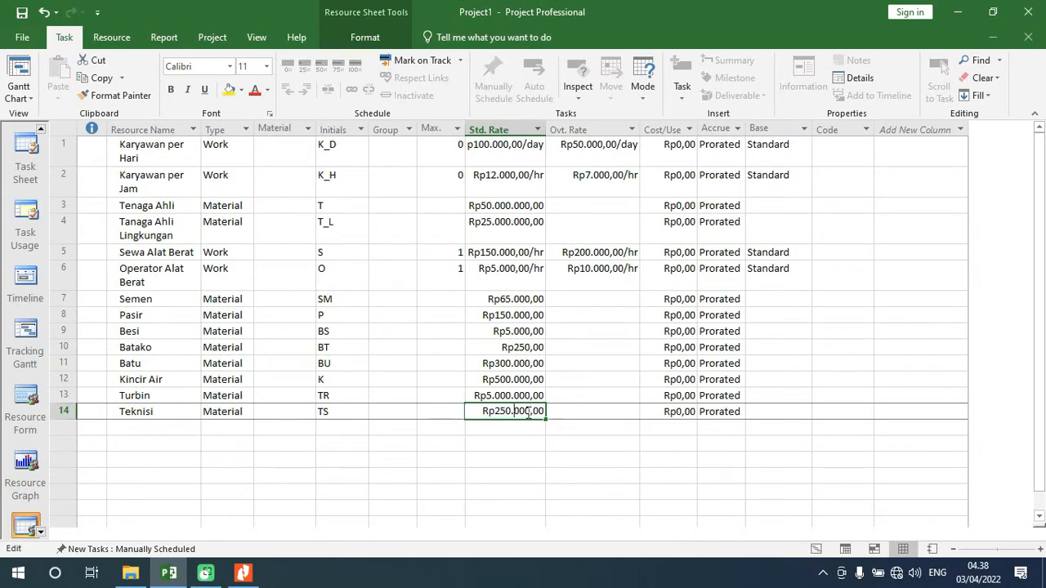
text(0)
key(Return)
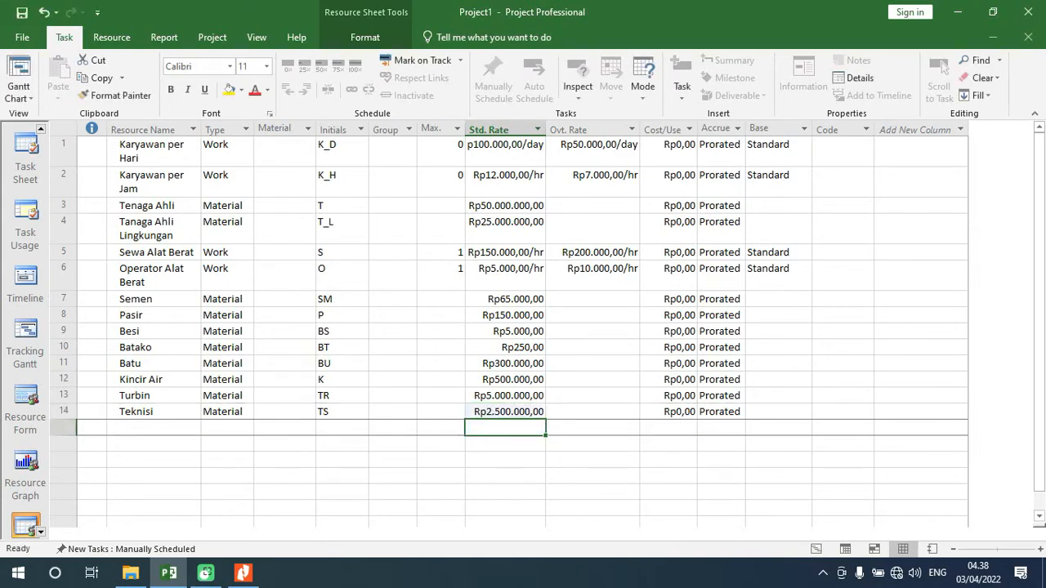
click(598, 477)
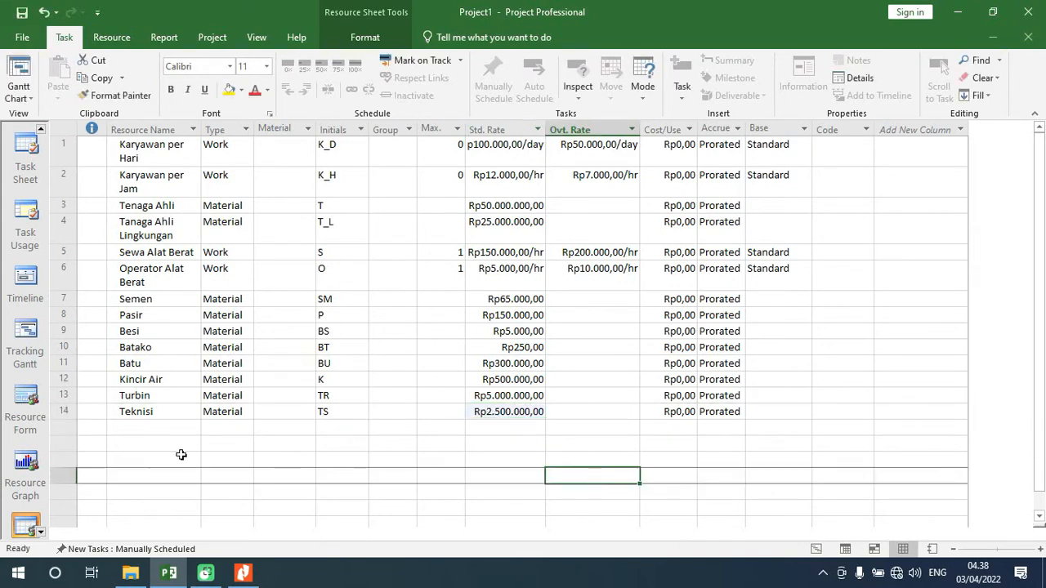
Step: Check the construction tasks in the Tracking Gantt view and return to the Resource Sheet
click(140, 411)
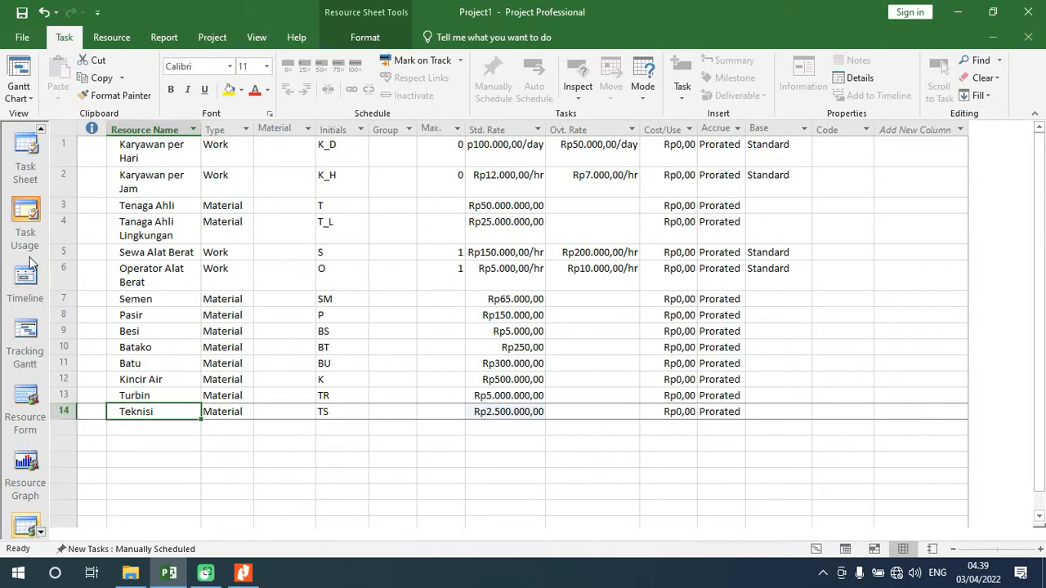
click(26, 335)
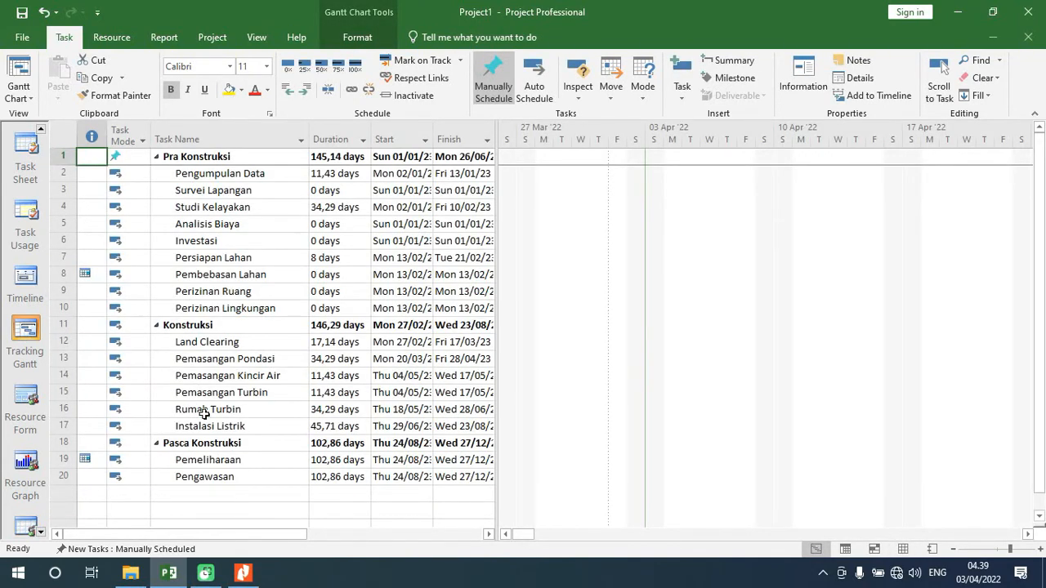
click(23, 535)
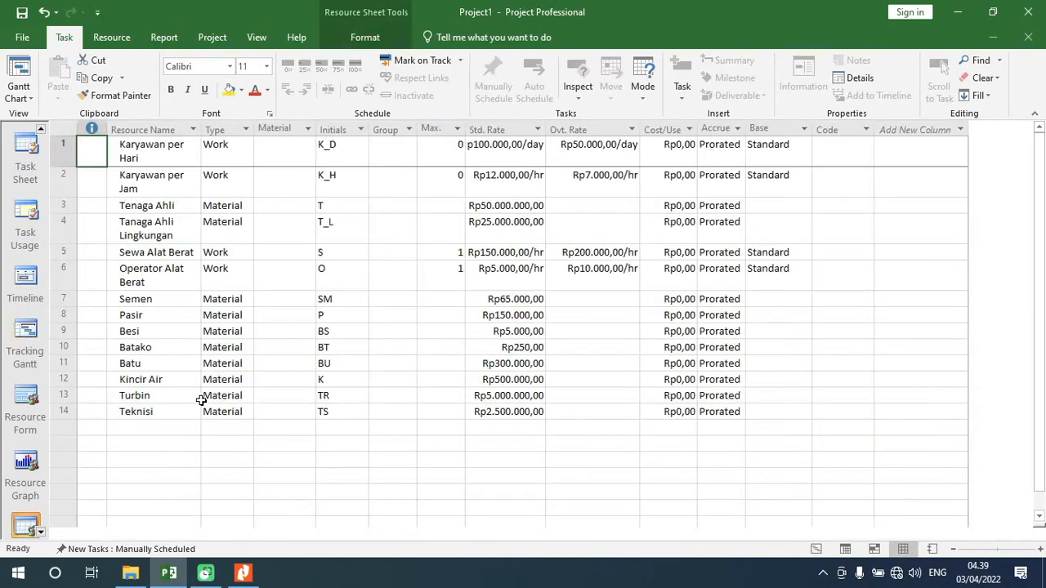
Step: Add a new resource named Genteng below Teknisi and set its type to Material
click(129, 429)
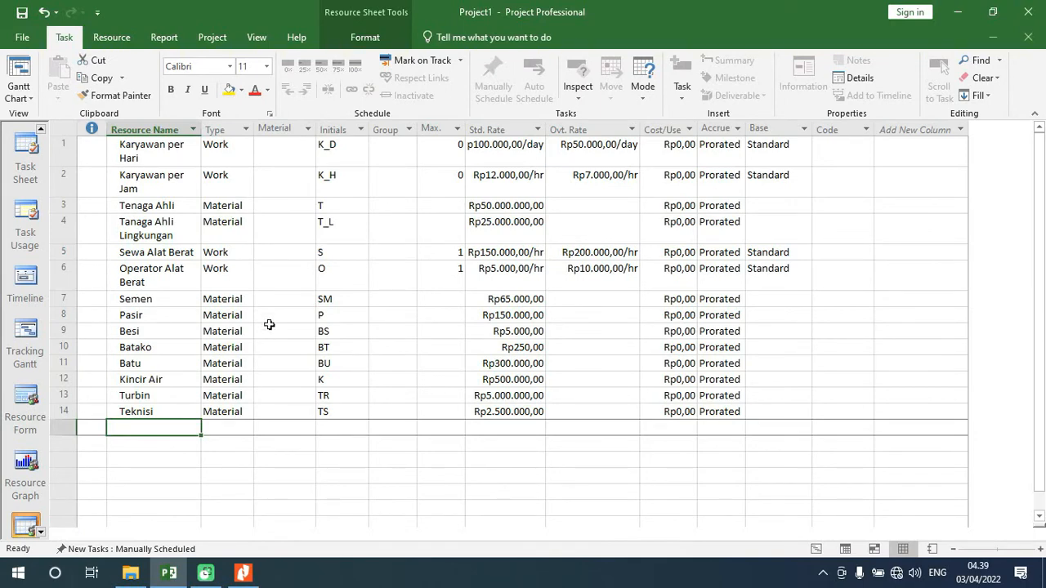
text(Genteng)
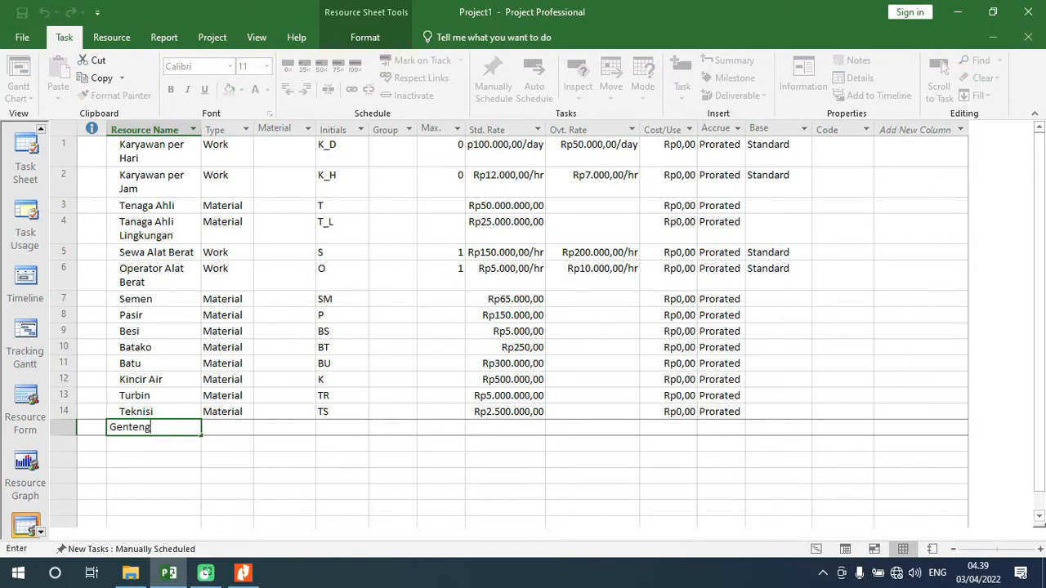
key(Return)
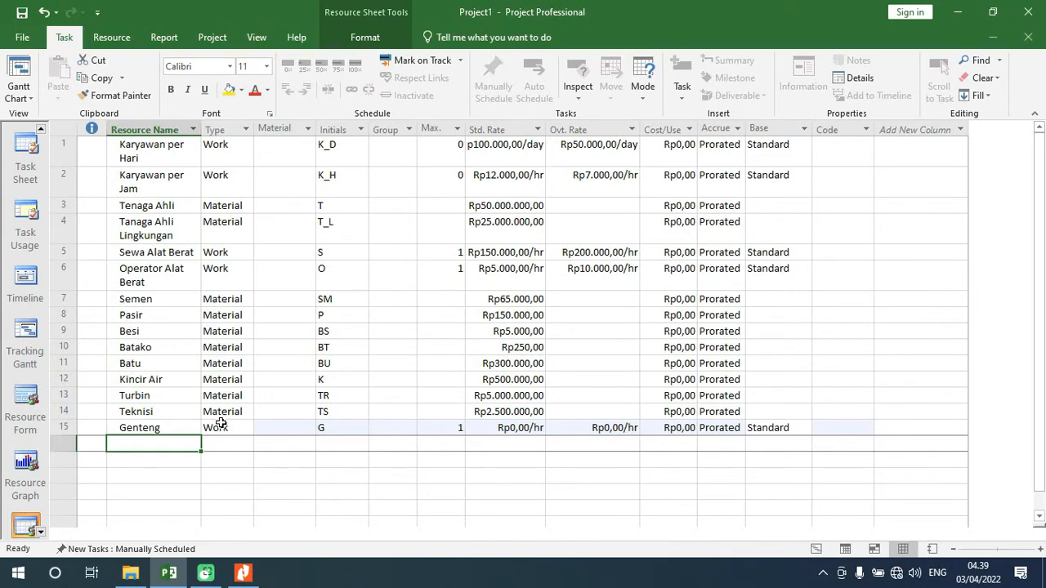
click(248, 433)
click(247, 433)
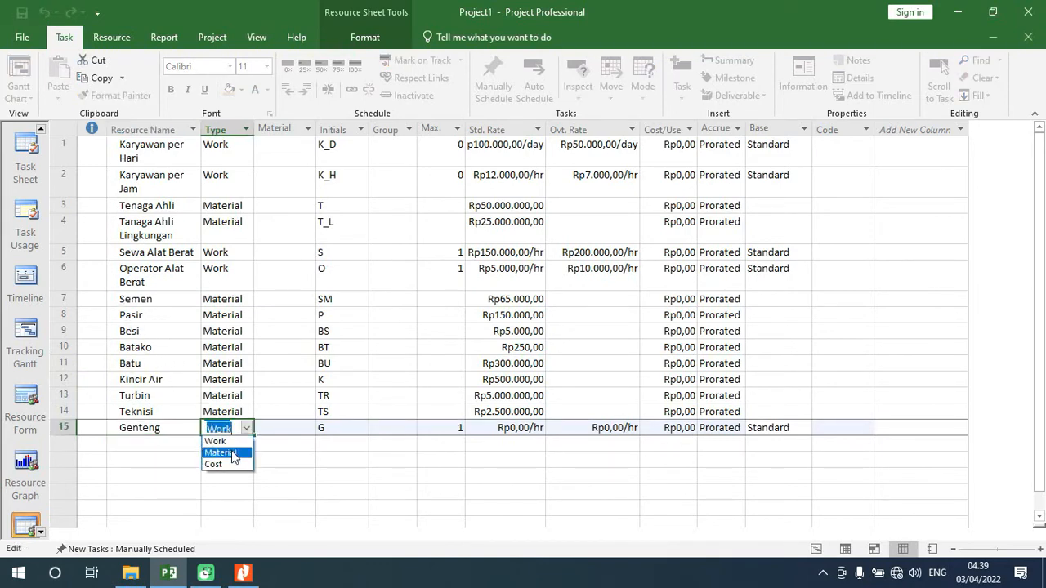
click(233, 454)
click(336, 432)
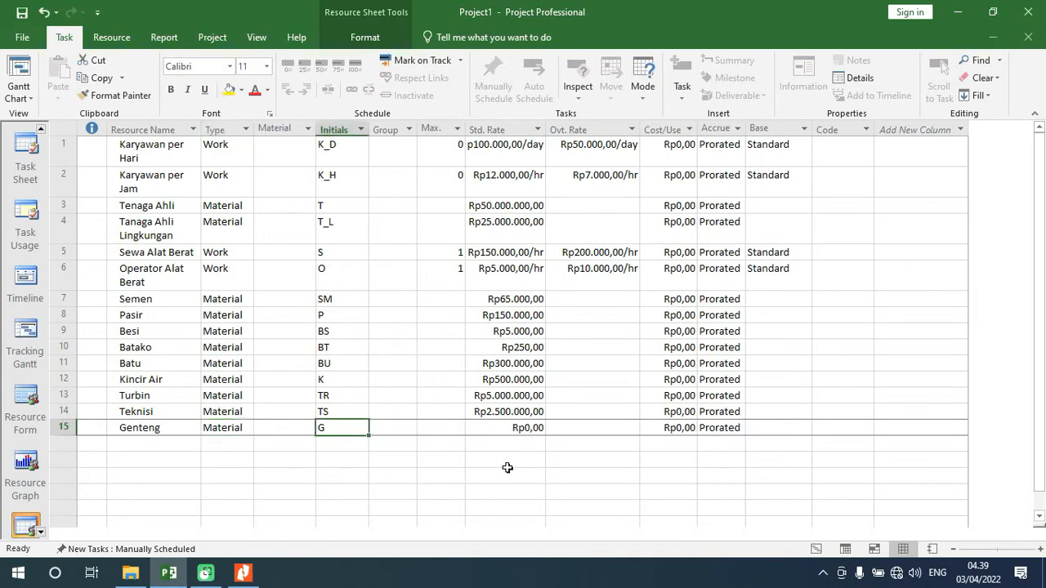
Step: Set the standard rate of the Genteng material resource to 1000
click(535, 426)
text(1000)
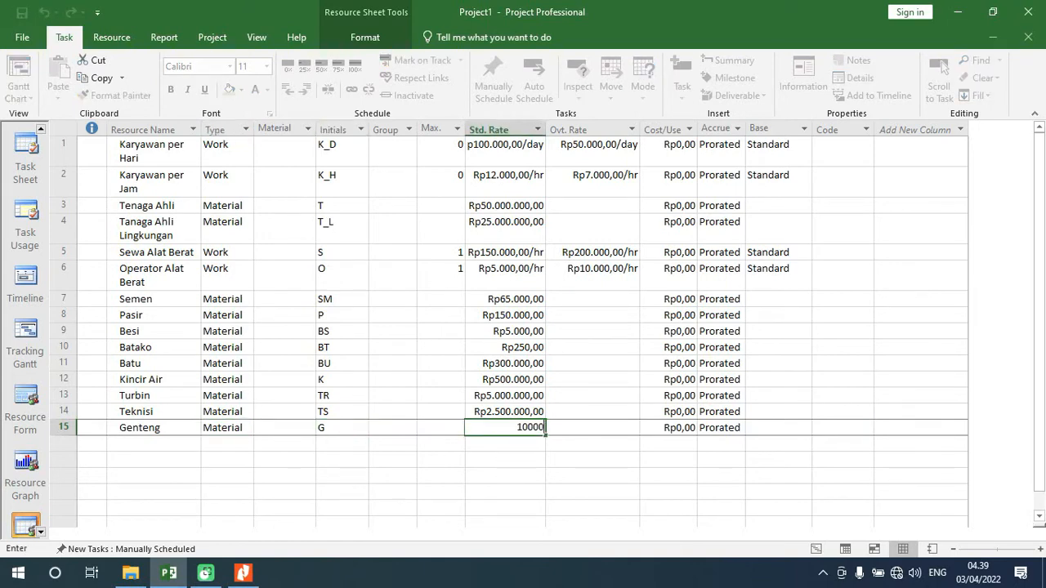
key(Return)
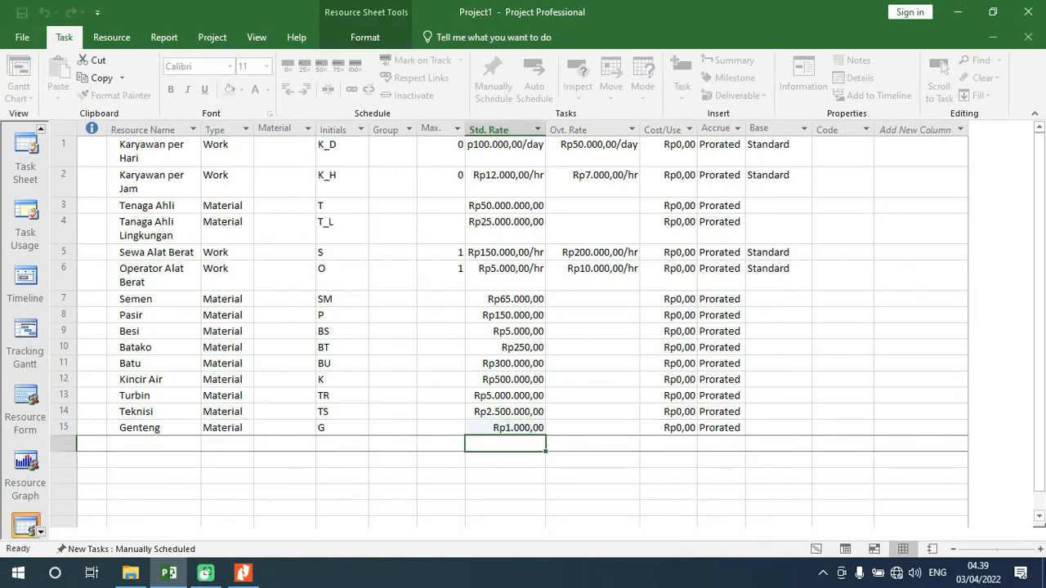
key(Left)
key(Left)
key(Left)
key(Left)
key(Left)
key(Left)
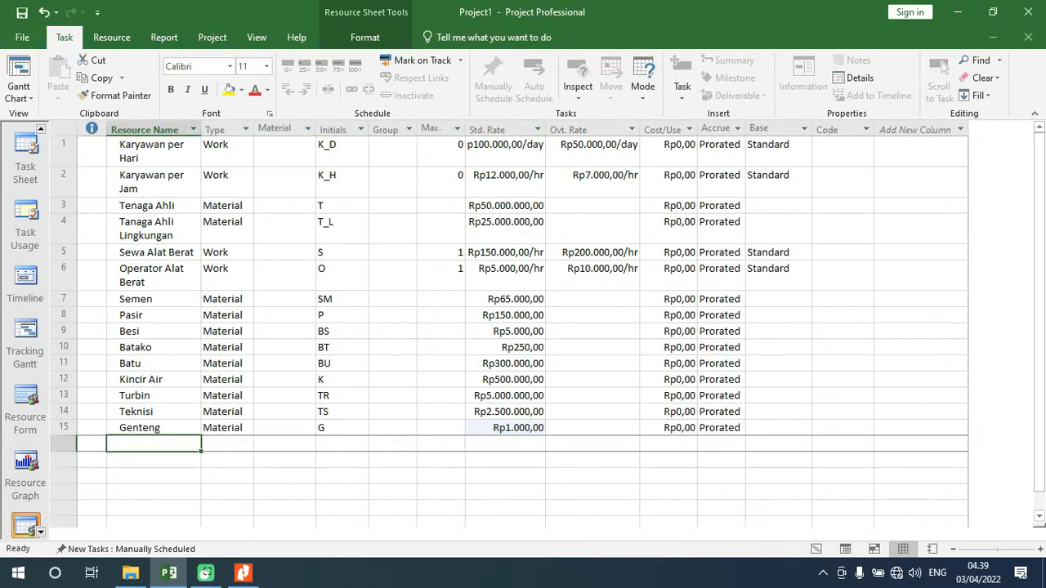
key(Down)
key(Up)
key(Up)
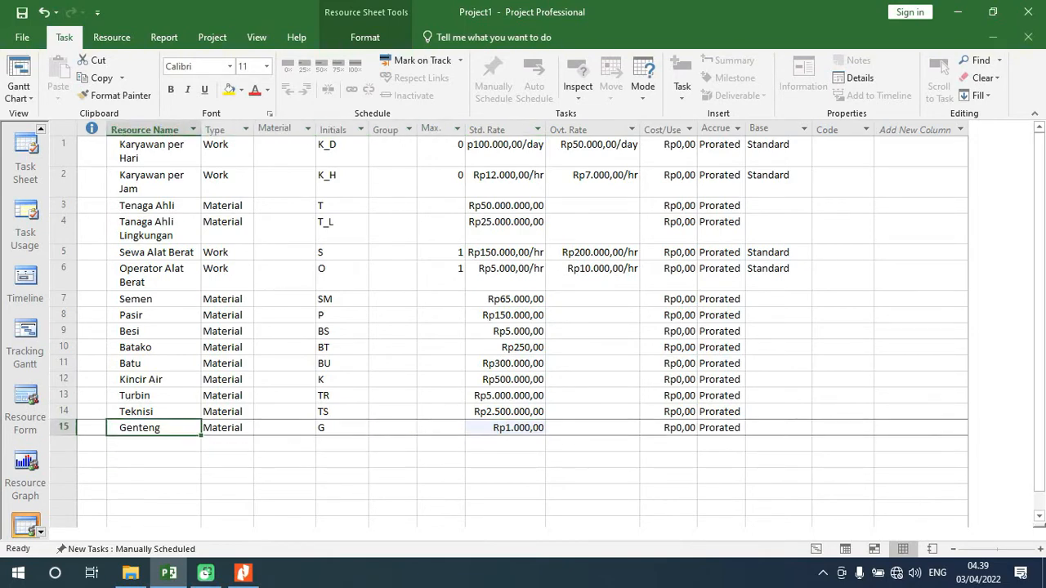
key(Down)
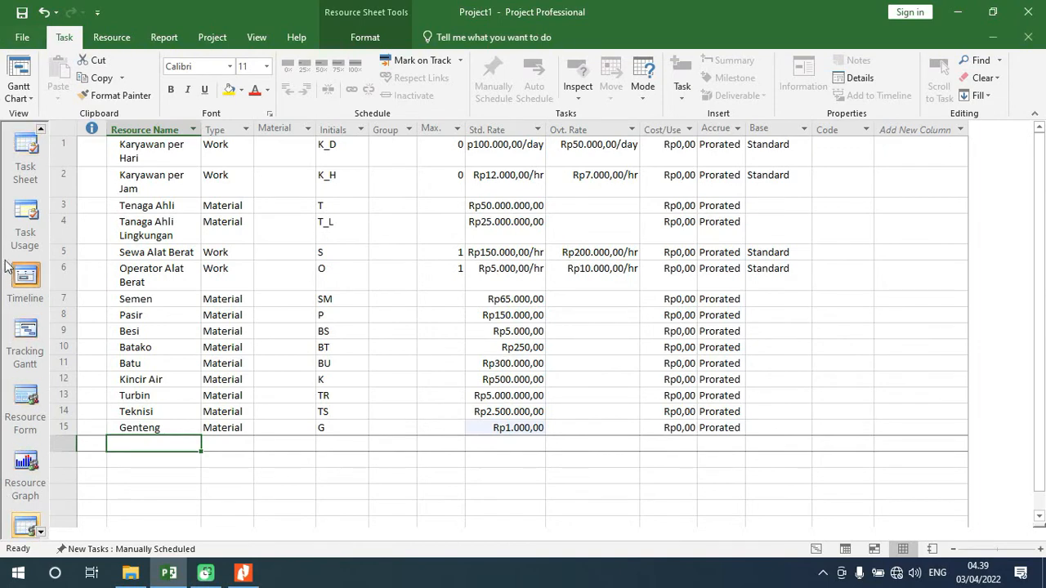
Step: Check the Instalasi Listrik task in the Tracking Gantt and Calendar views, and return to the Resource Sheet
click(27, 335)
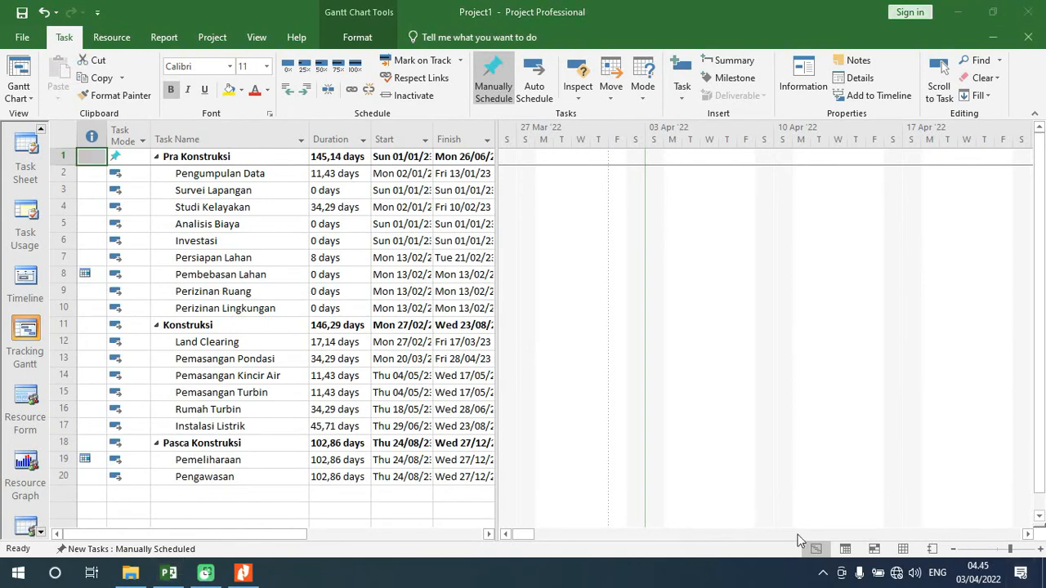
click(204, 431)
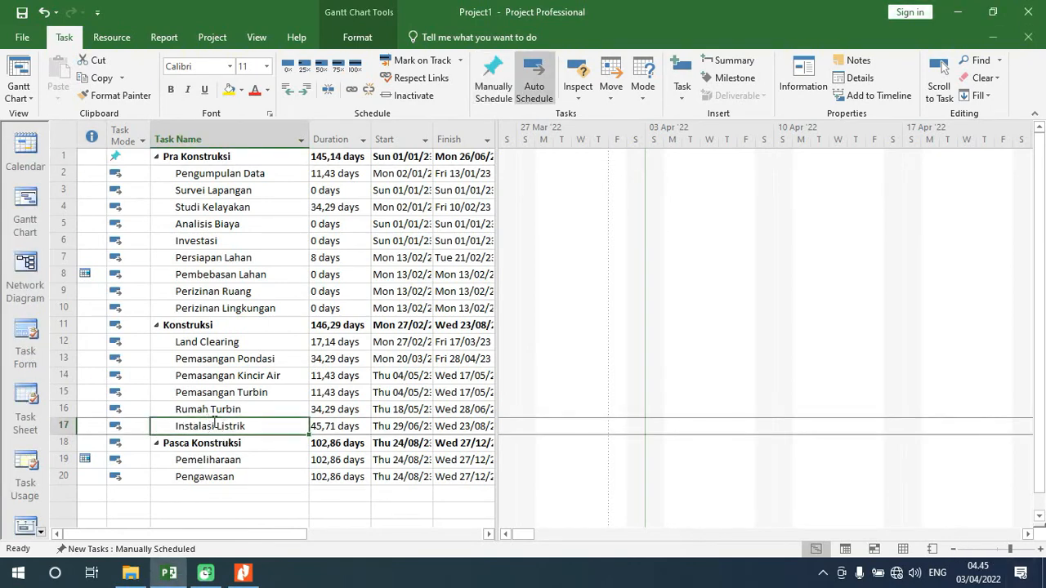
click(25, 146)
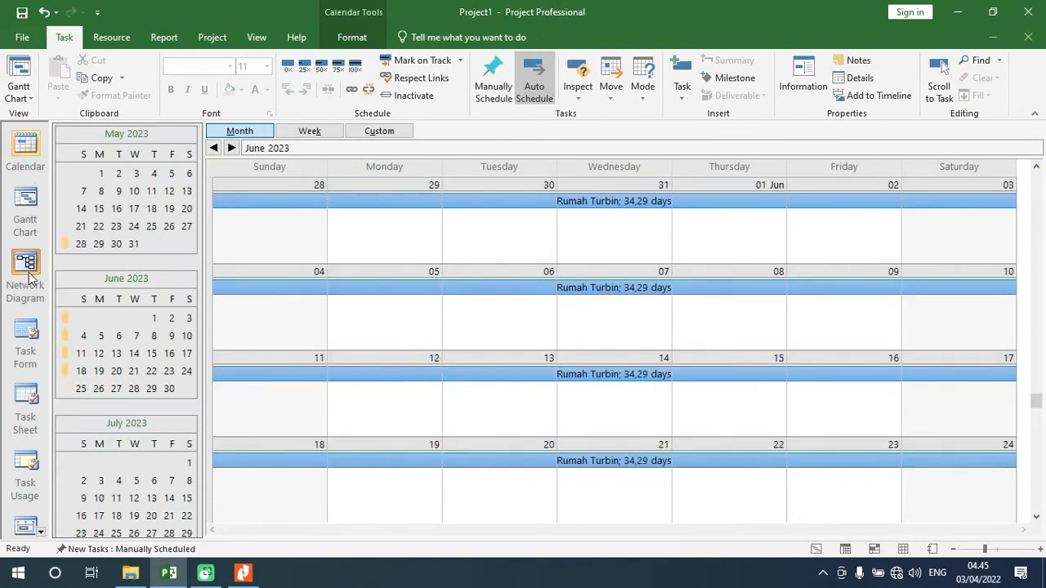
click(40, 531)
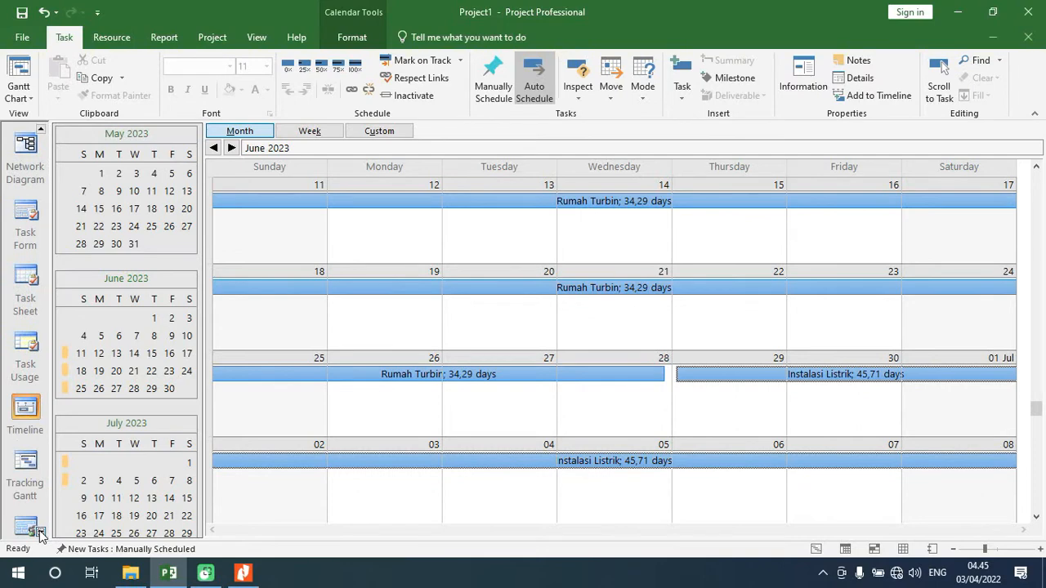
click(40, 531)
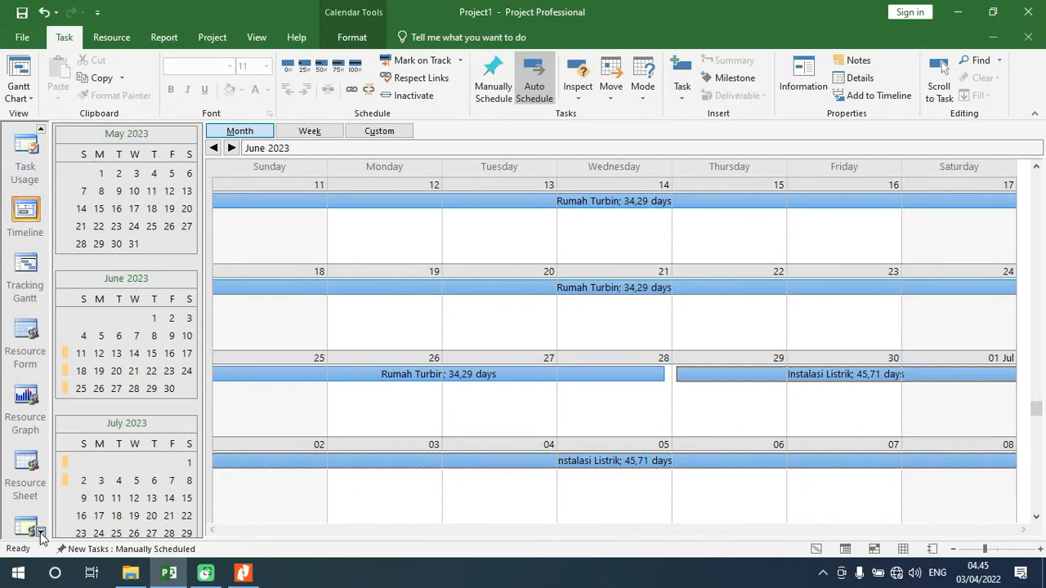
click(37, 465)
Step: Add a resource named Teknisi in the first empty row below Genteng and set its type to Material
click(191, 441)
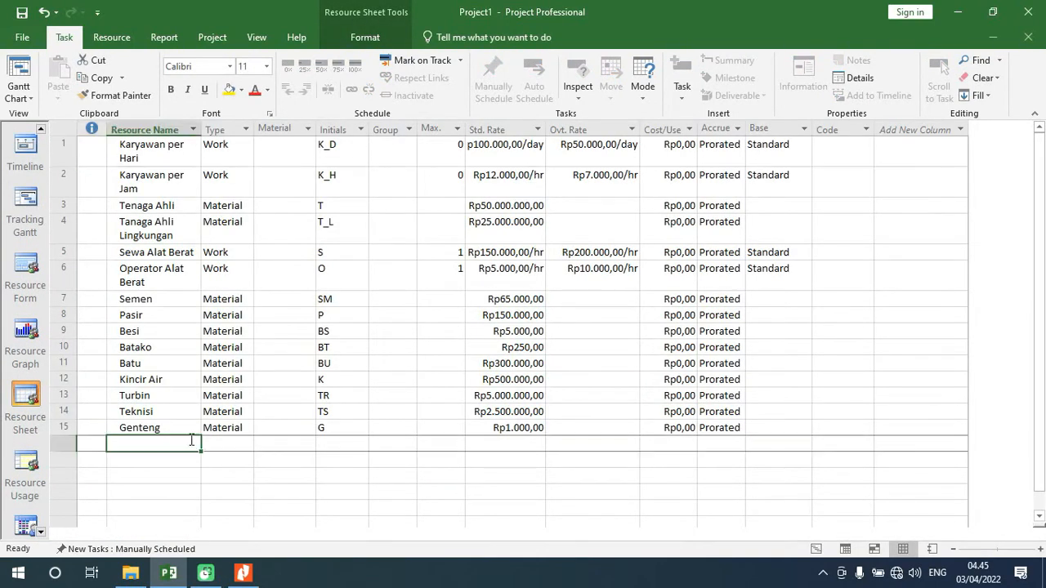
text(Tek)
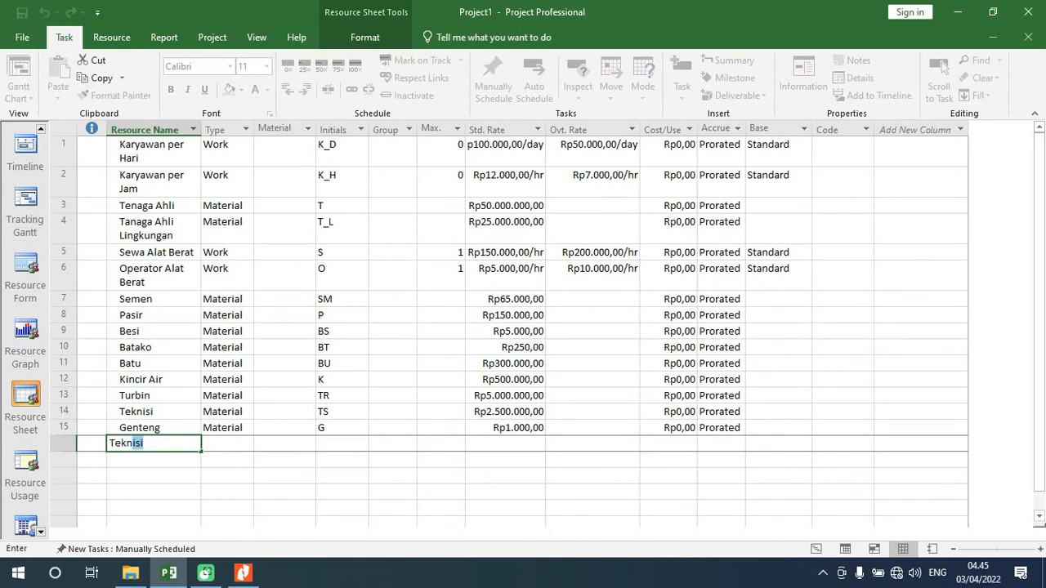
text(nisi)
key(Tab)
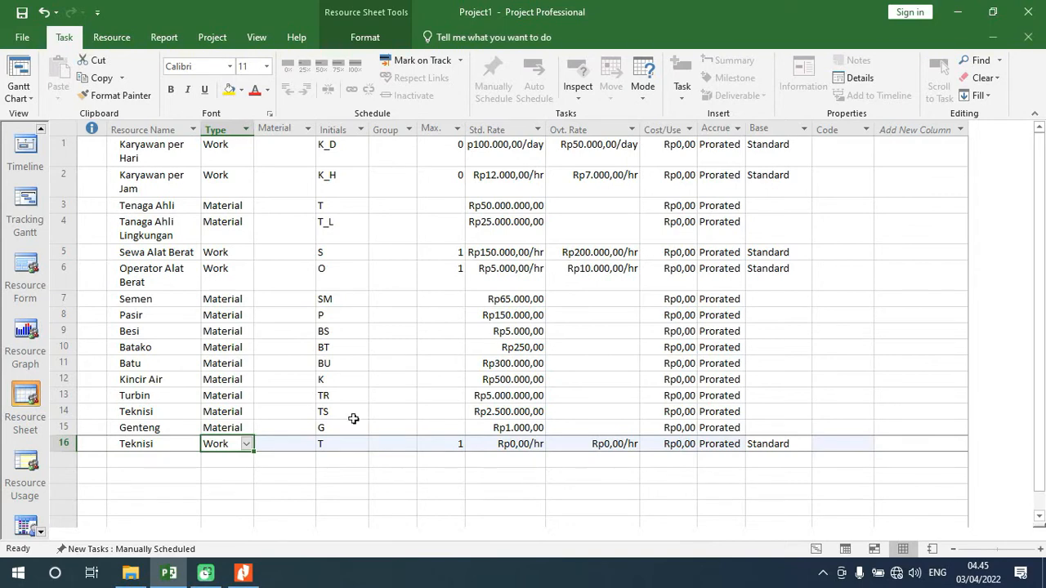
click(243, 449)
click(245, 443)
click(226, 465)
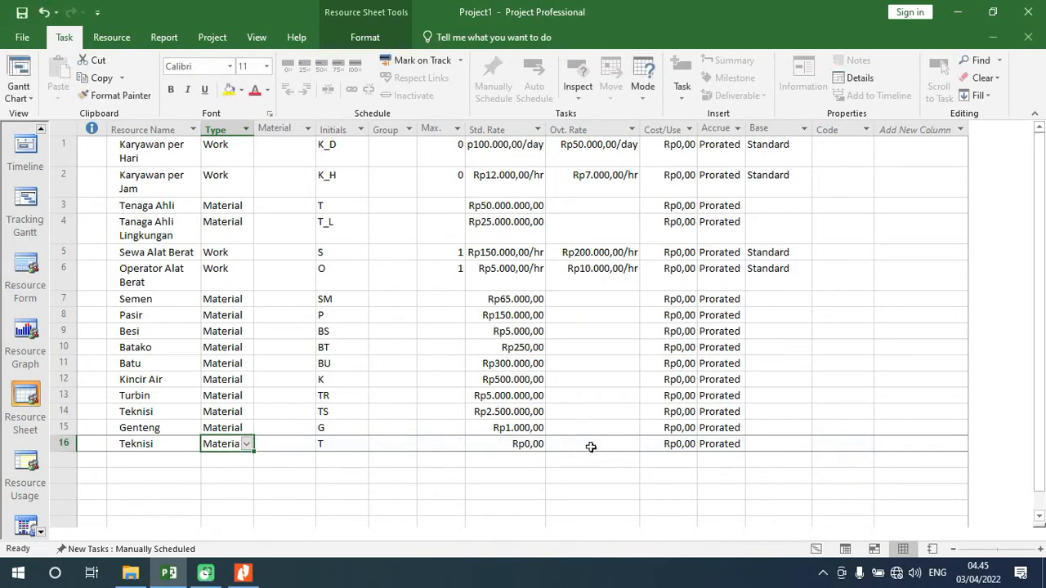
Step: Set the standard rate of the Teknisi resource in row 16 to 150000
click(491, 441)
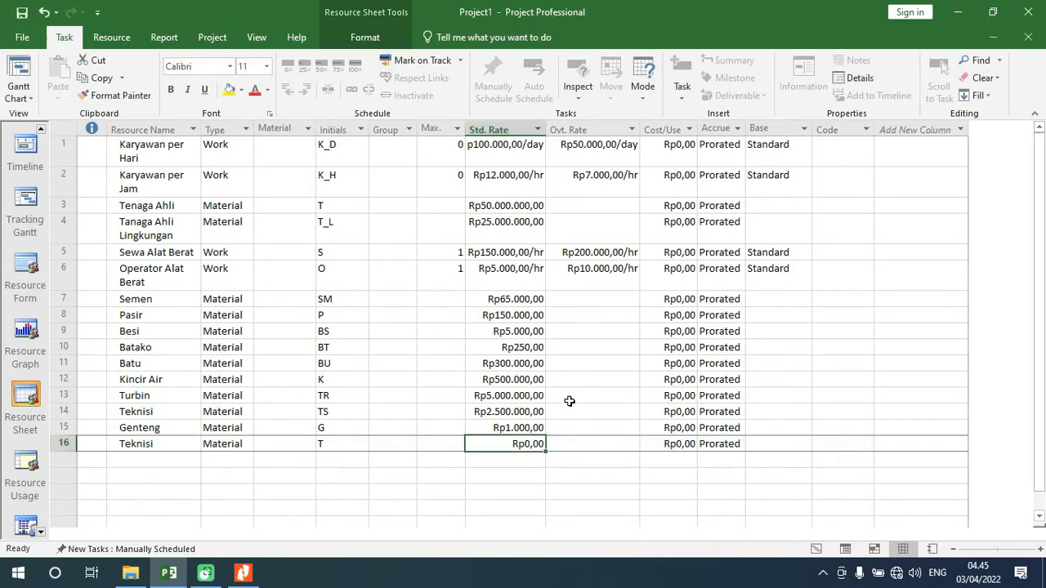
text(150000)
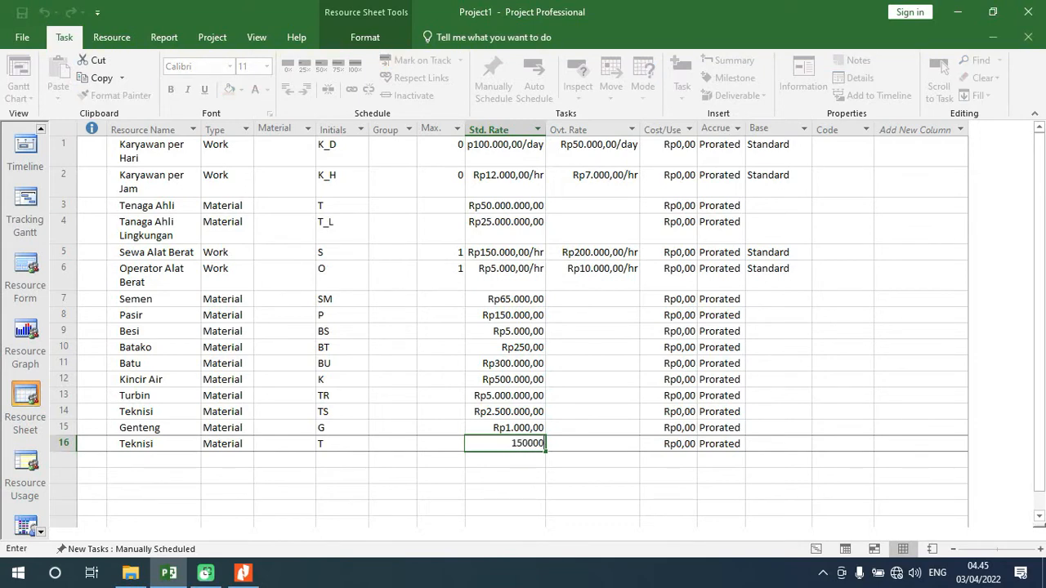
key(Return)
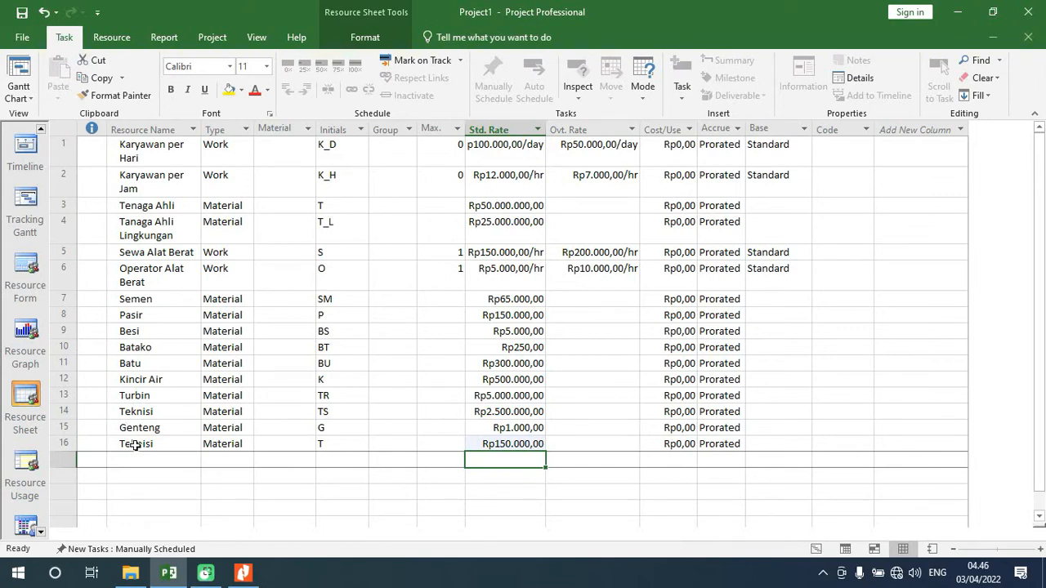
click(160, 449)
double_click(164, 443)
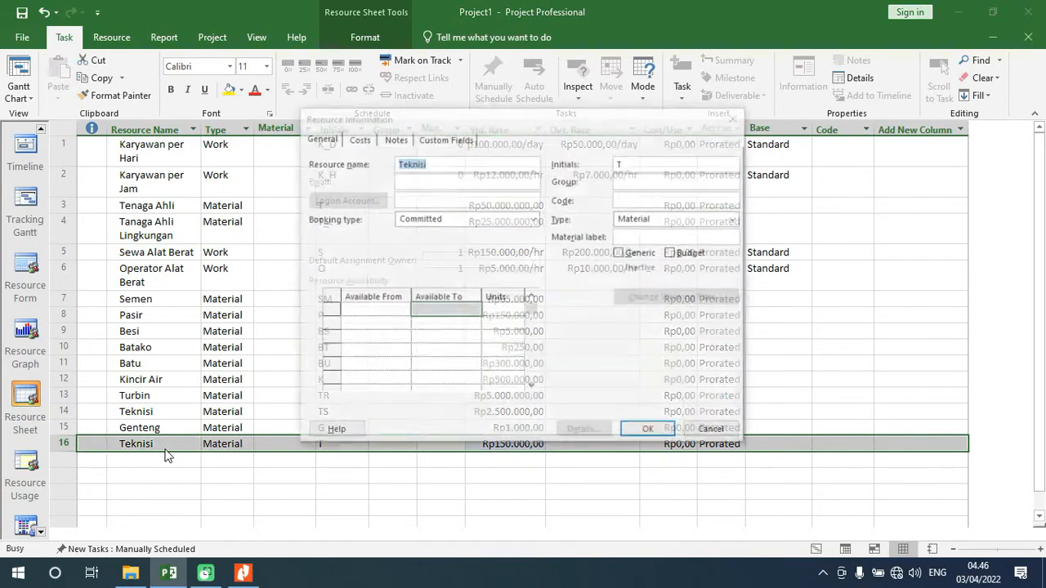
click(709, 431)
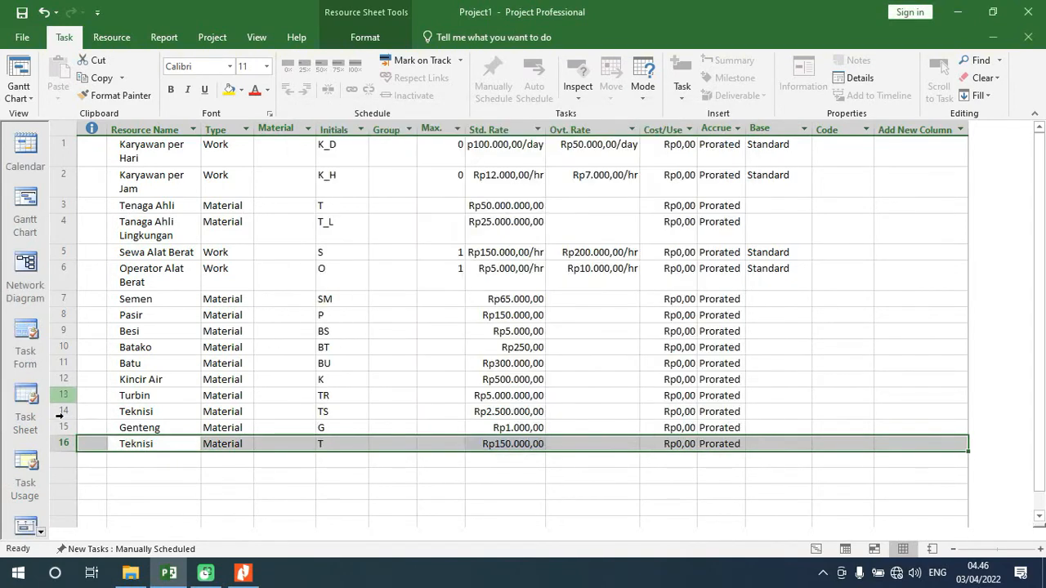
Step: Rename the Teknisi resource in row 16 as Teknisi Instalasi
click(159, 442)
click(161, 442)
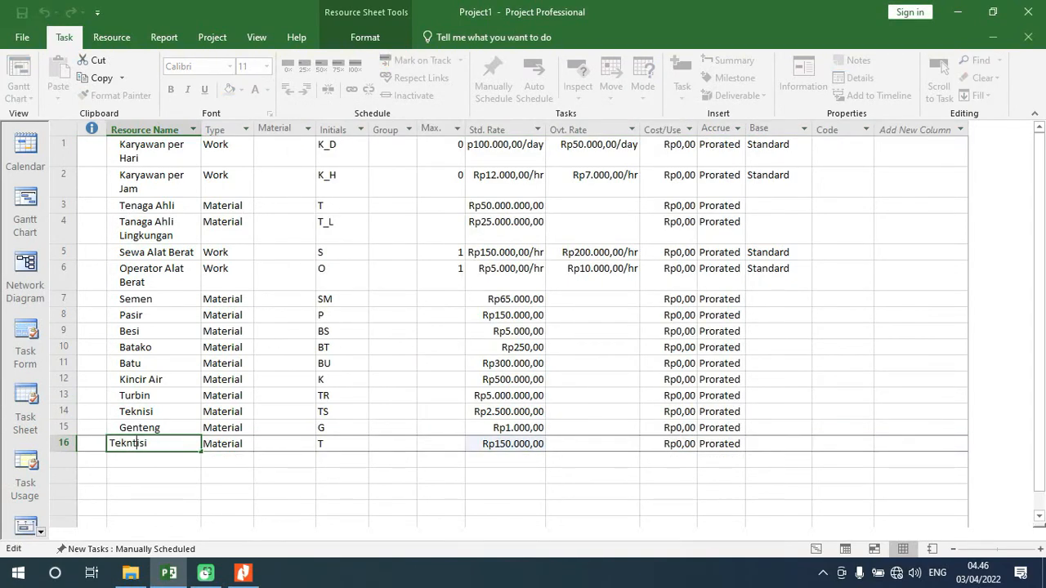
text(In)
key(BackSpace)
key(BackSpace)
text(alasi)
key(Return)
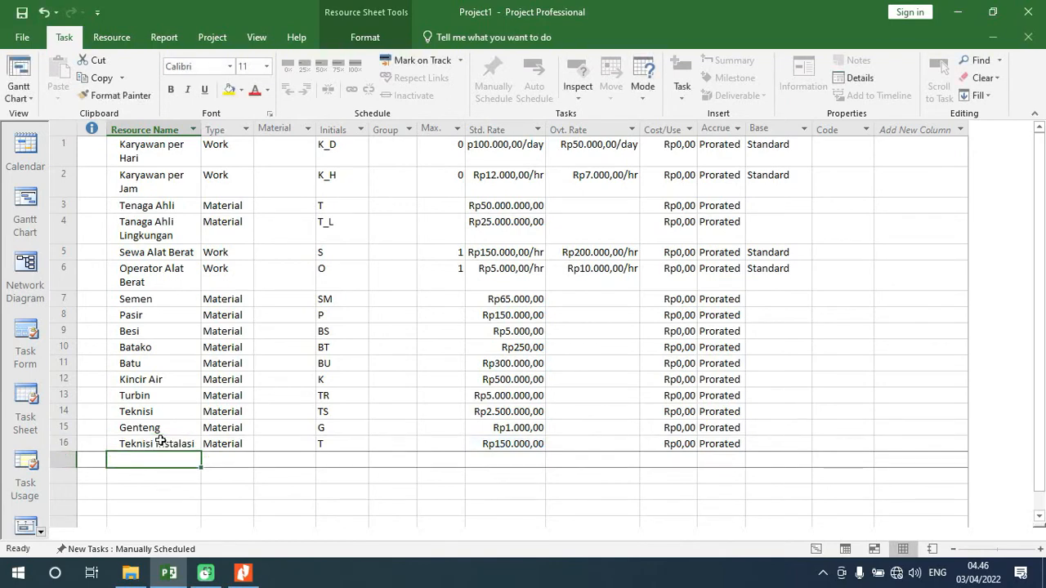
Step: Set the initials of the Teknisi Instalasi resource to TA
key(Right)
key(Right)
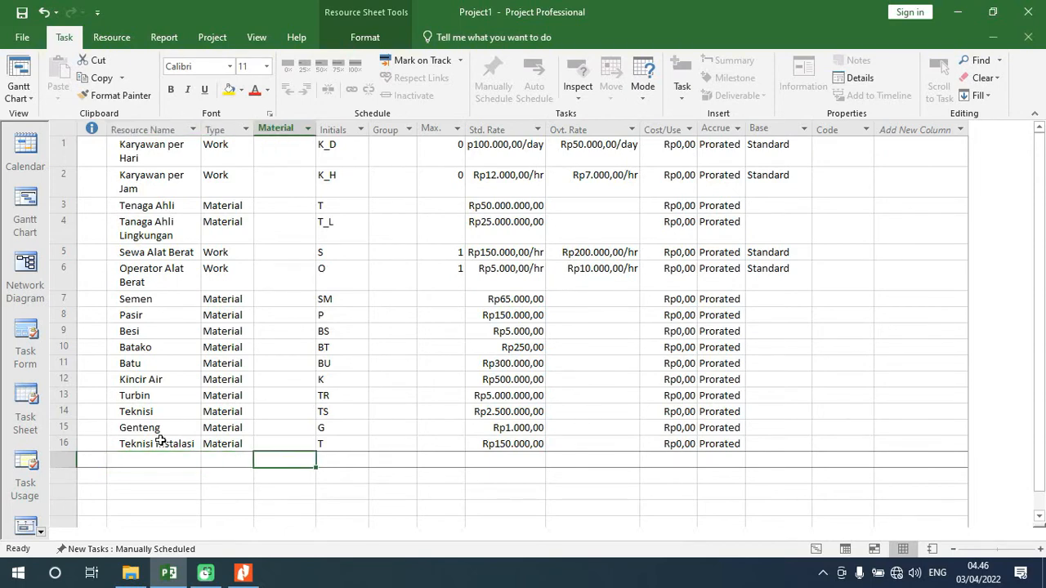
key(Up)
key(Right)
text(TA)
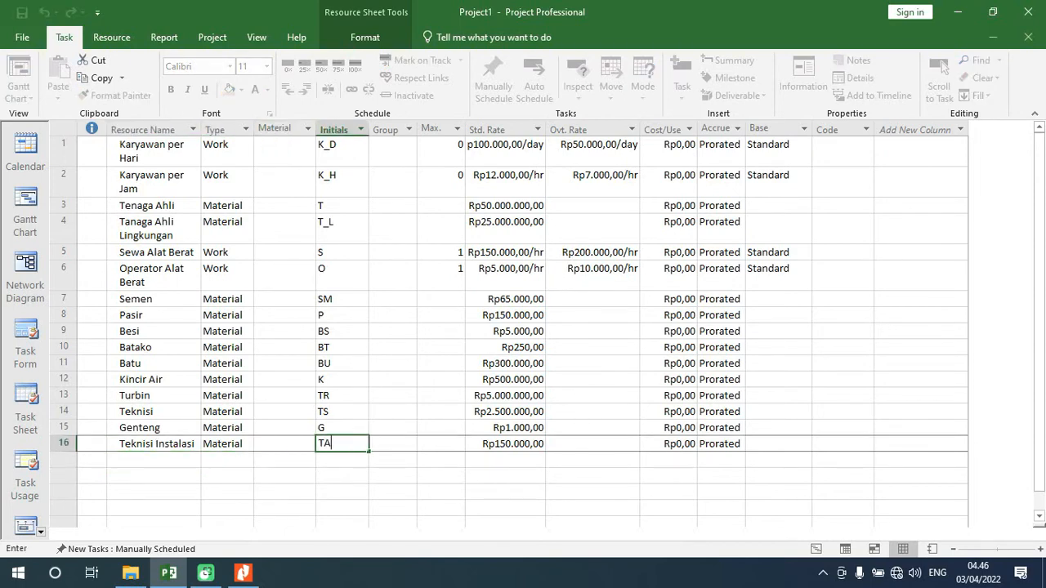
key(Return)
Step: Change the initials of the Teknisi Instalasi resource to TI
key(Up)
key(Up)
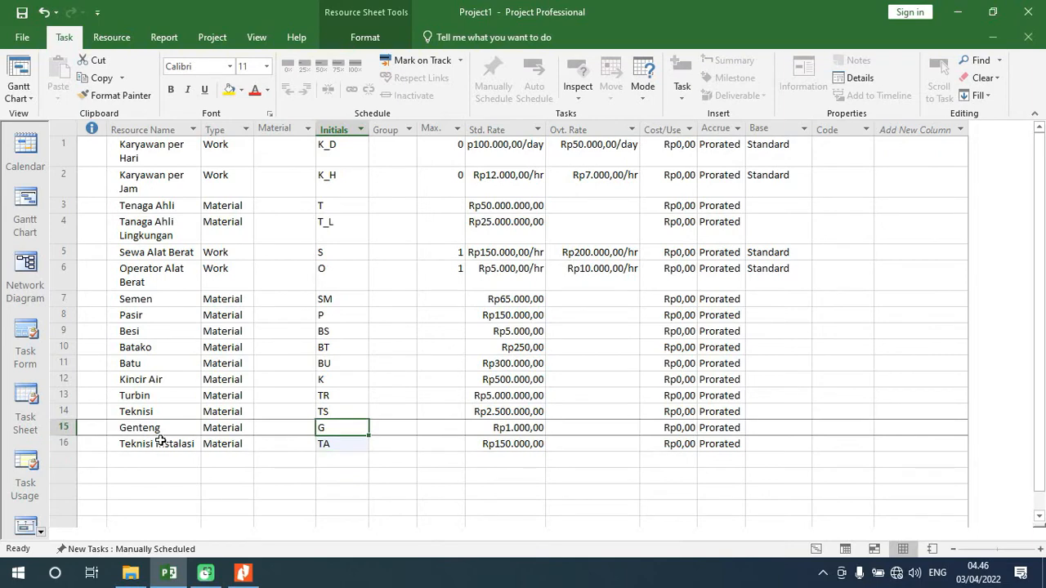
key(Down)
key(Delete)
text(TI)
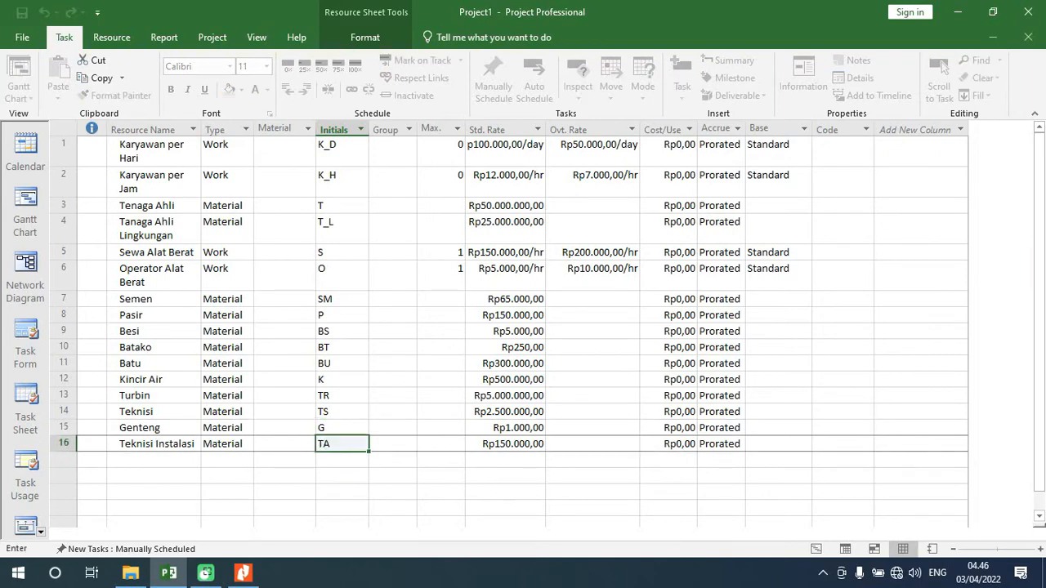
key(Return)
Step: Add a resource named Kabel below Teknisi Instalasi and set its type to Material
key(Left)
key(Left)
key(Left)
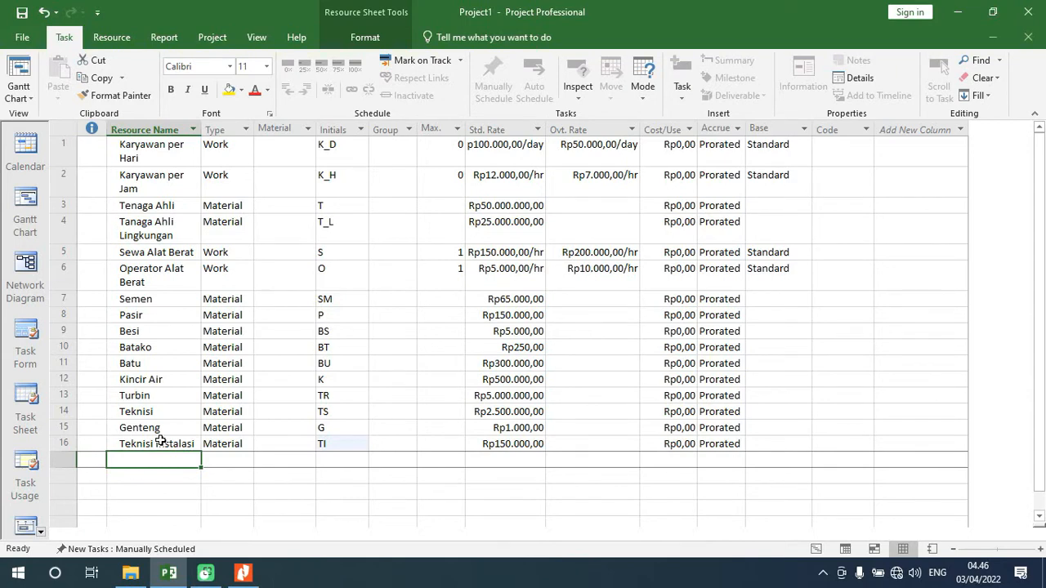
text(Kabel)
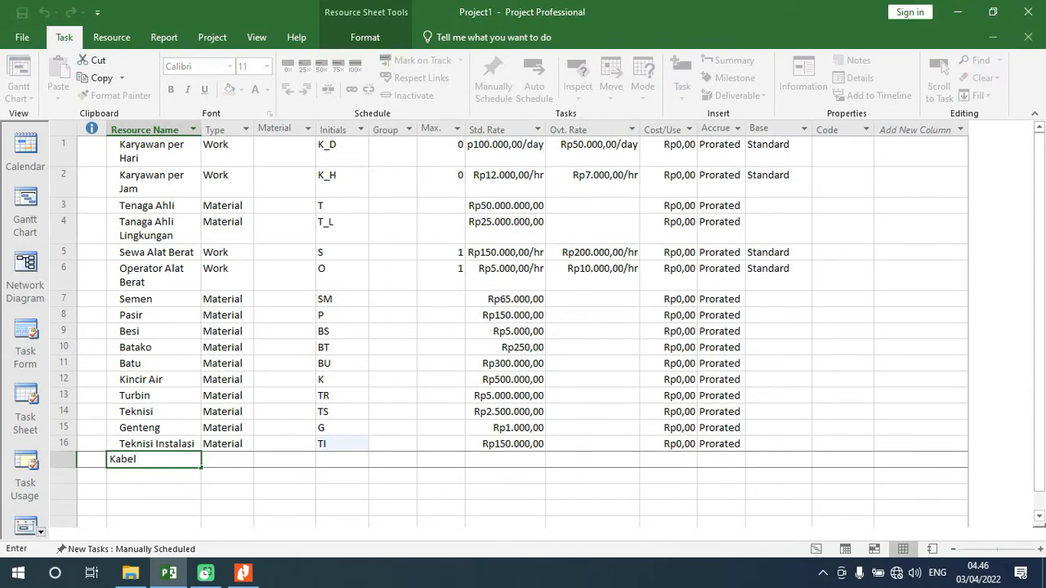
key(Return)
key(Up)
key(Right)
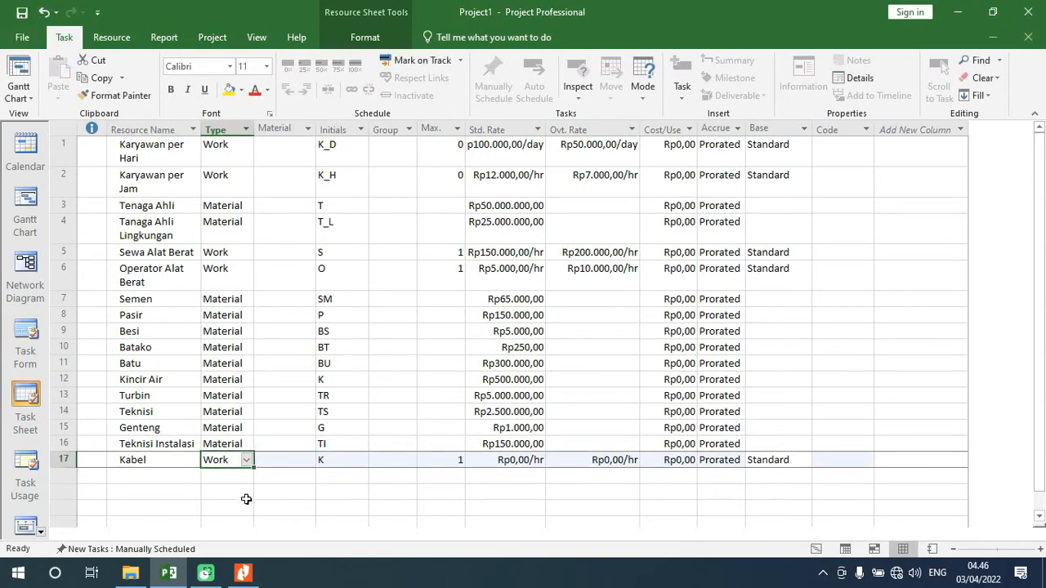
click(246, 460)
click(217, 487)
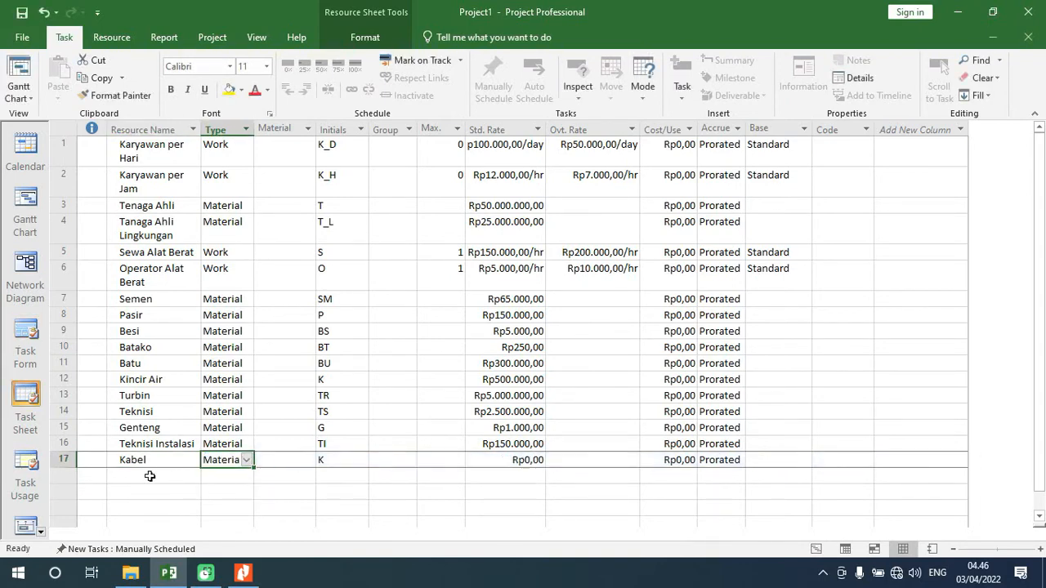
Step: Add a resource named Tiang below Kabel with type Material and initials TN
click(150, 476)
text(Tian)
text(g)
key(Return)
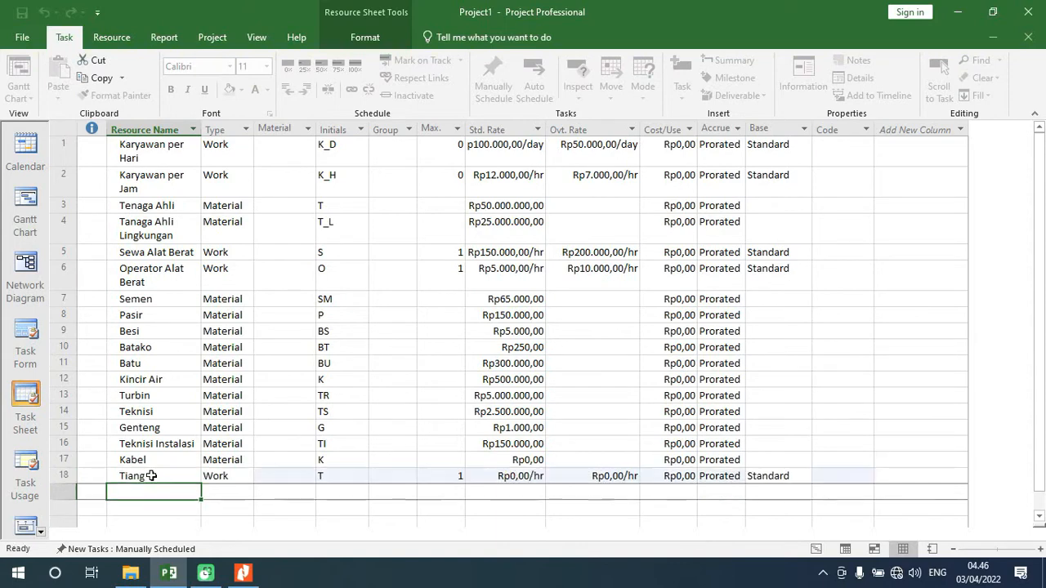
click(245, 480)
click(247, 482)
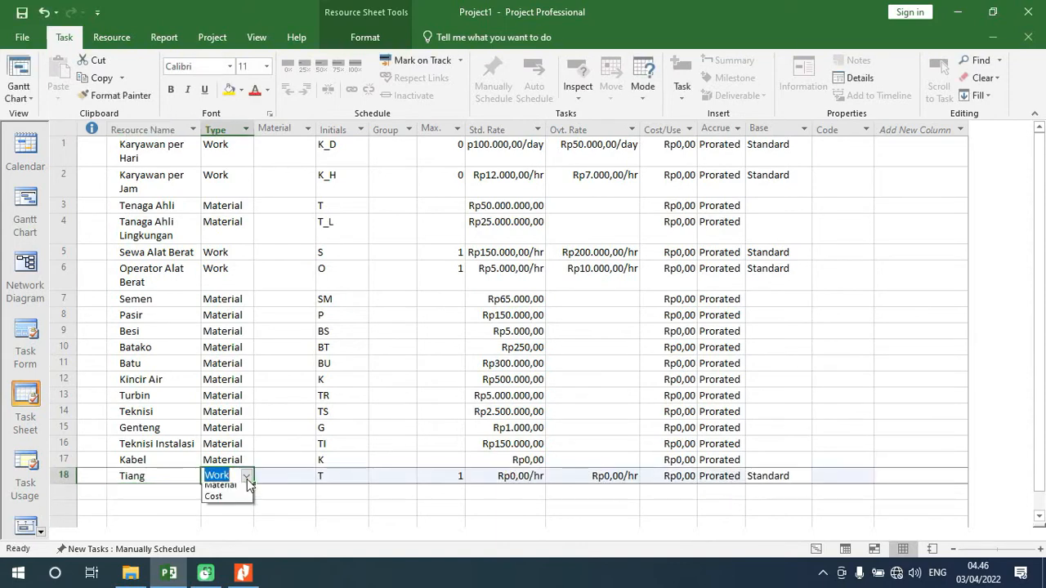
click(225, 496)
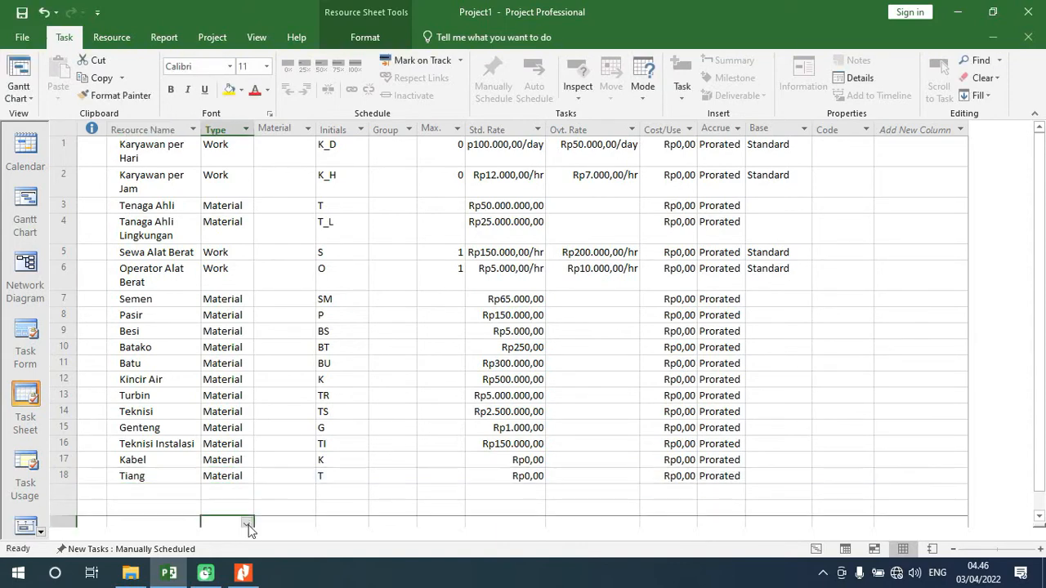
click(358, 480)
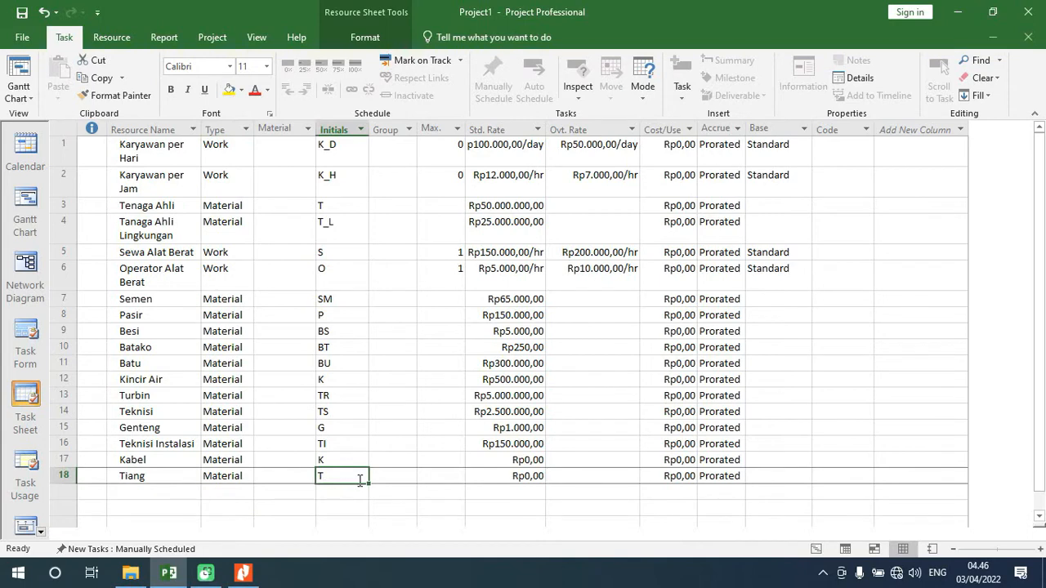
text(TN)
key(Return)
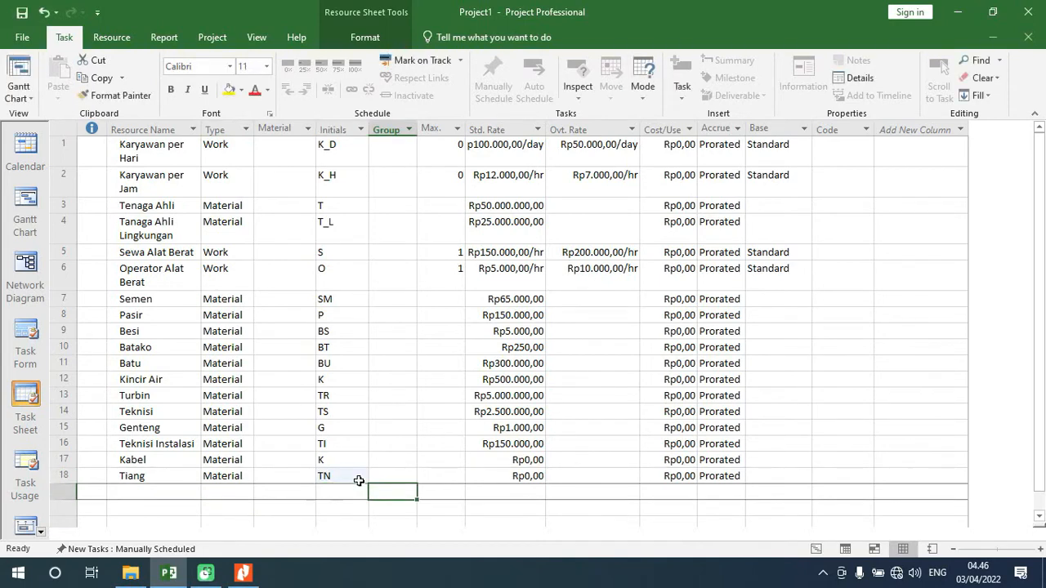
Step: Set the standard rate of the Kabel resource to Rp5.000
key(Up)
key(Up)
key(Right)
key(Right)
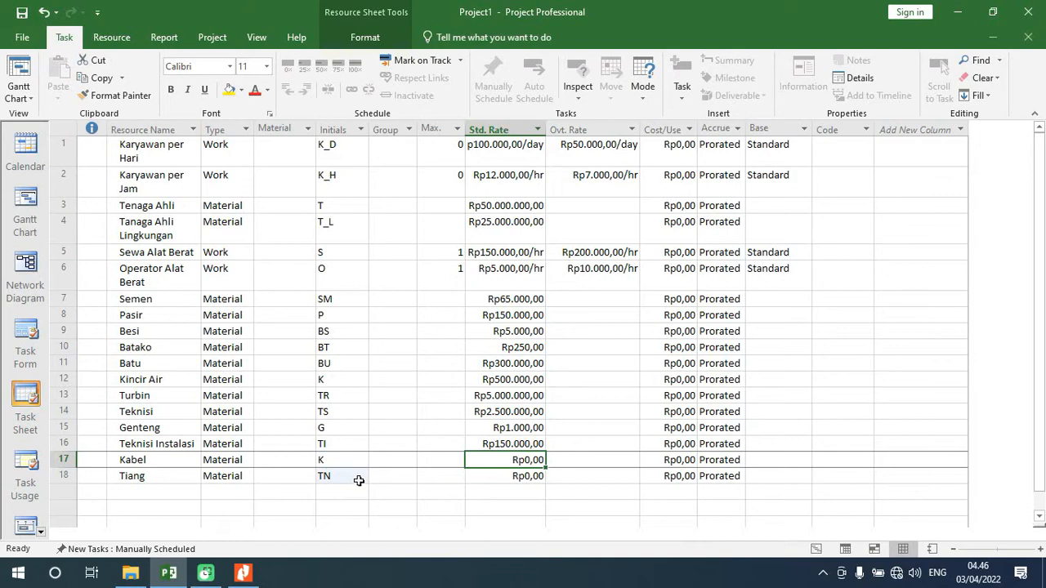
text(50)
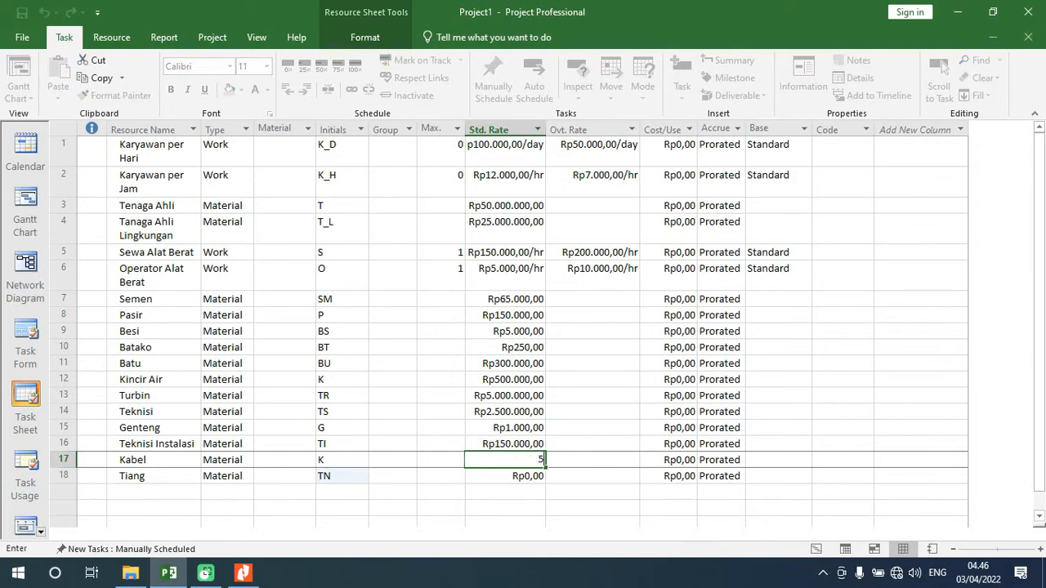
key(BackSpace)
key(Return)
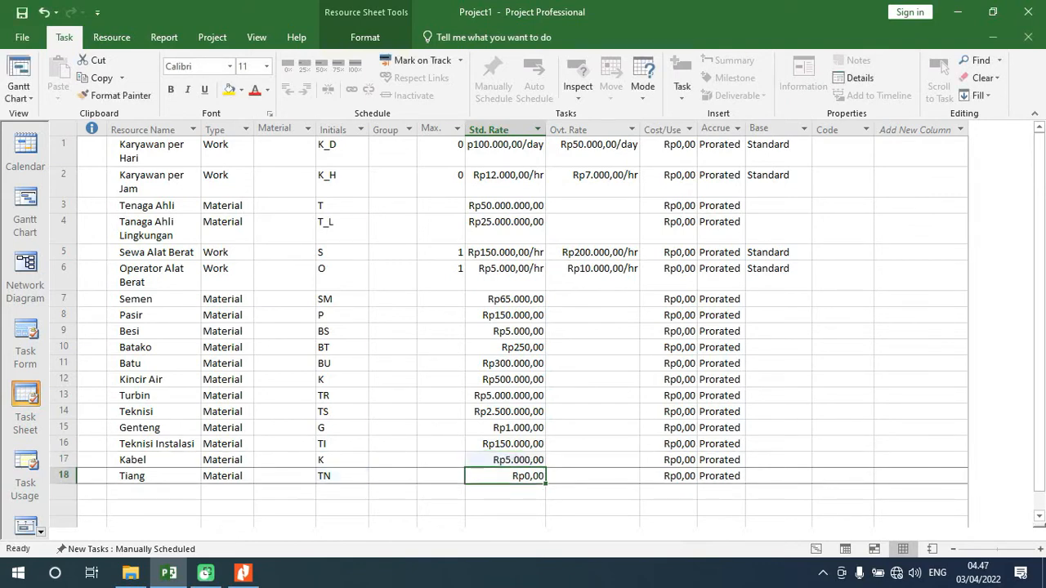
Step: Set the standard rate of the Tiang resource to Rp100.000
text(100000)
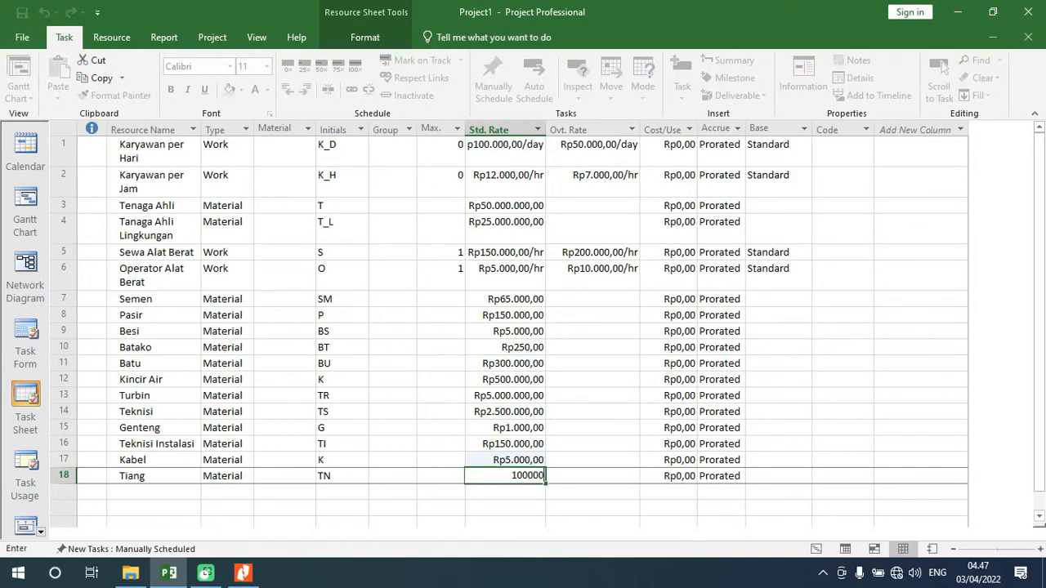
key(Return)
key(Tab)
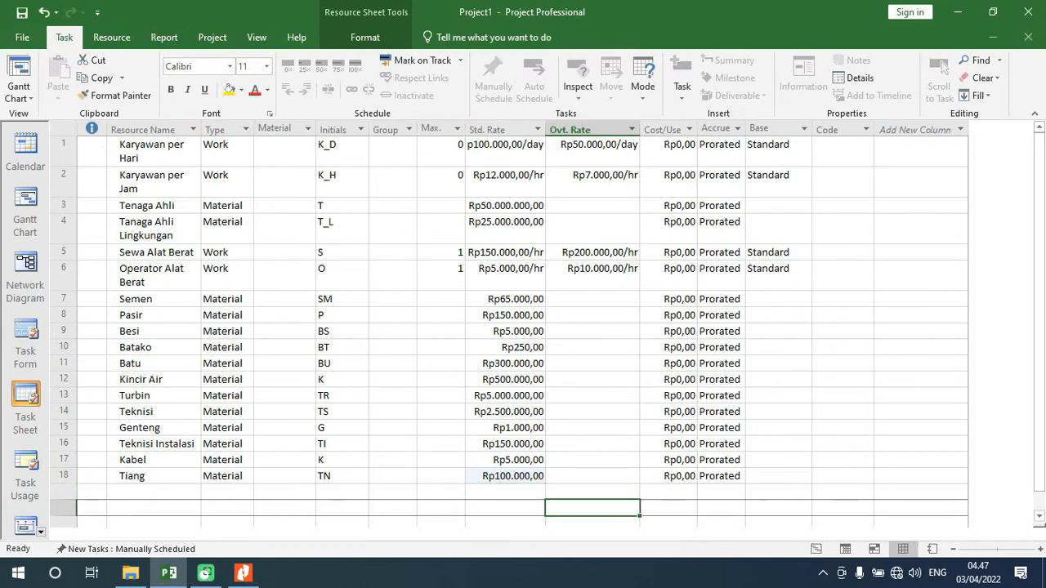
Step: Review the project's task list in the Gantt Chart view and return to the Resource Sheet
key(Left)
key(Left)
key(Left)
key(Left)
key(Left)
key(Left)
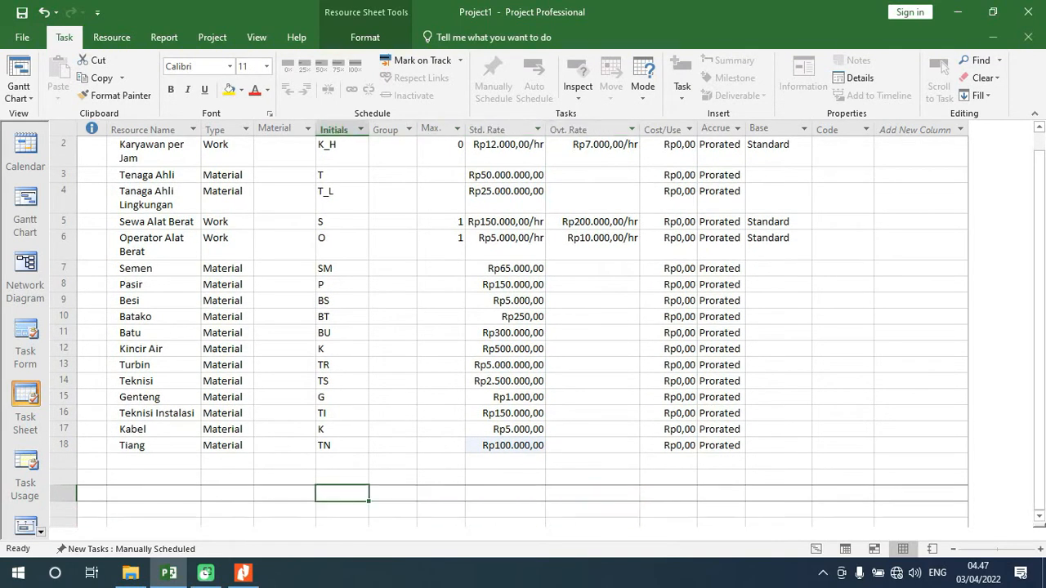
key(Left)
key(Up)
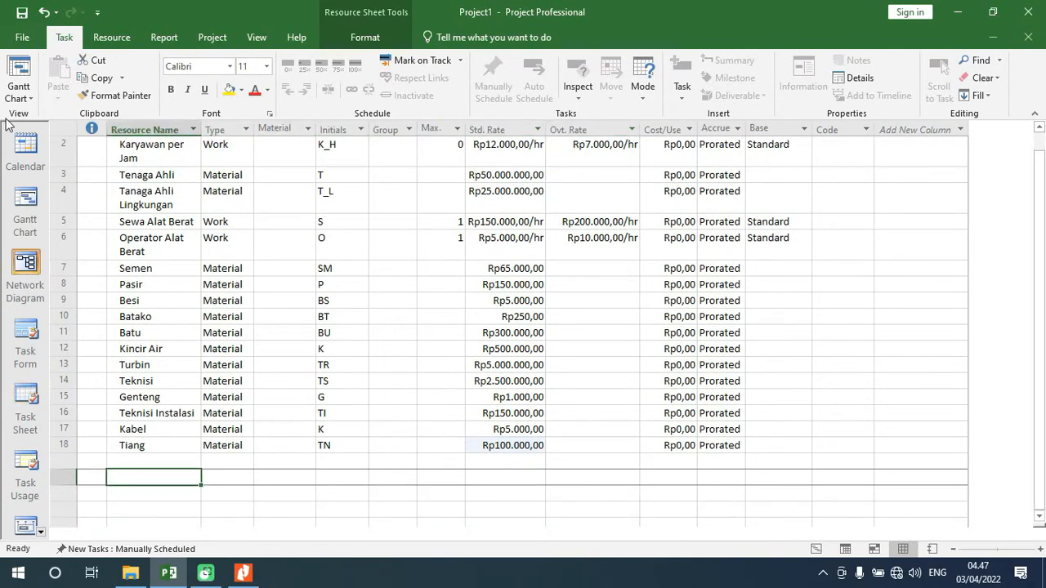
click(25, 204)
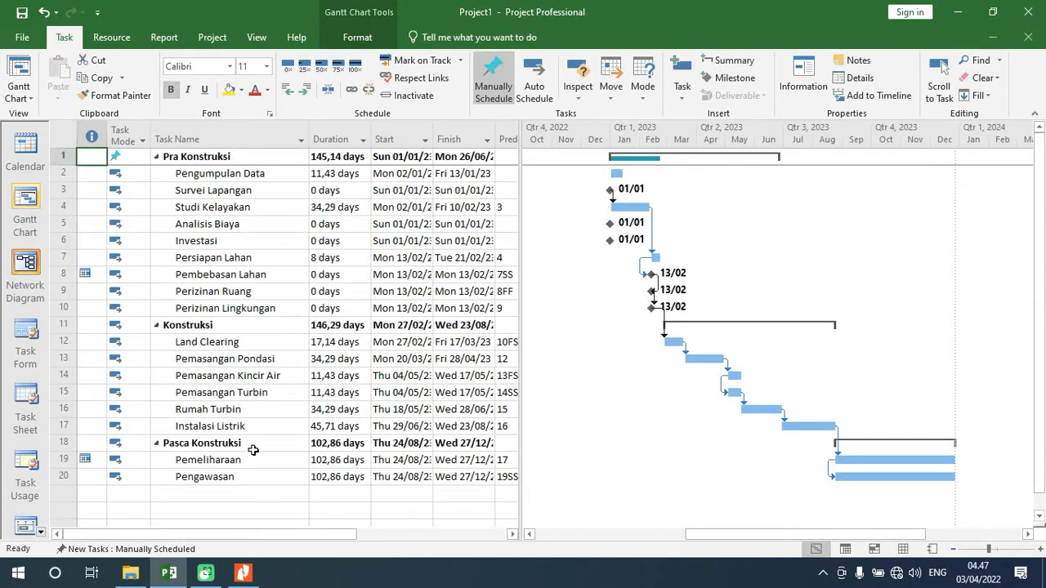
click(41, 531)
click(41, 531)
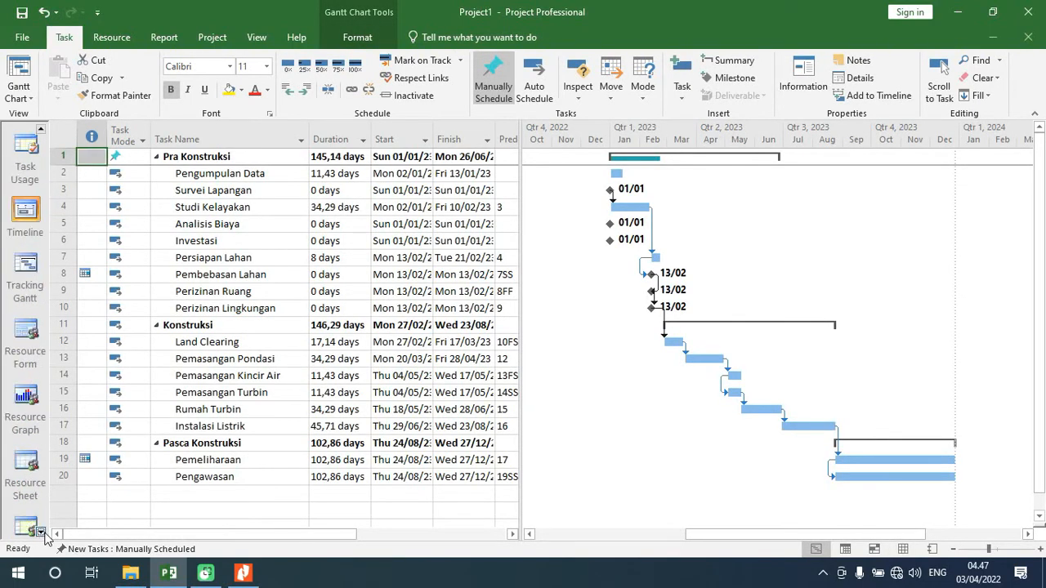
click(41, 531)
click(41, 531)
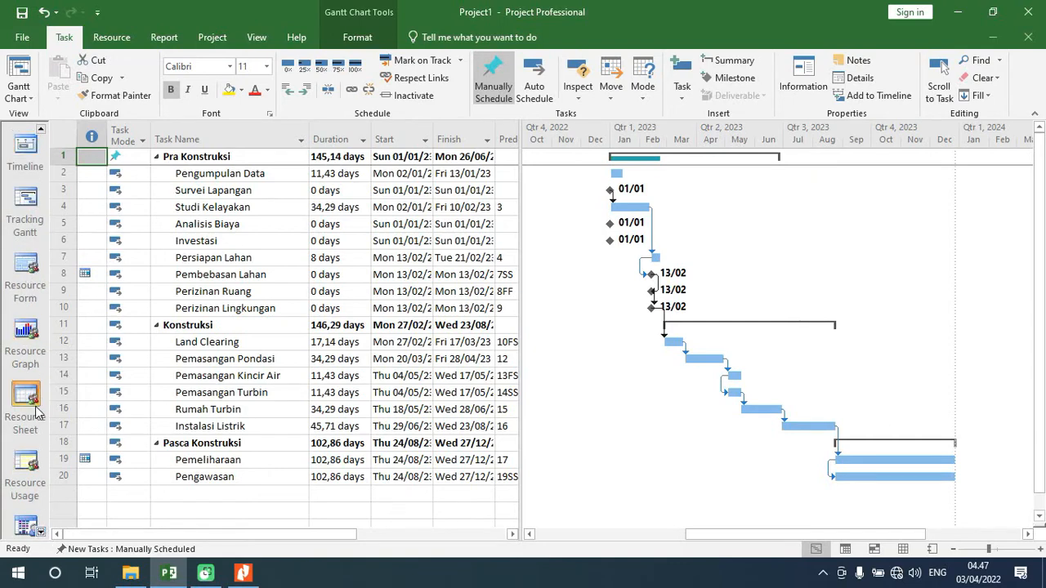
click(26, 351)
Step: Add two resources named Pengawas and Pemelihara below Tiang
click(135, 493)
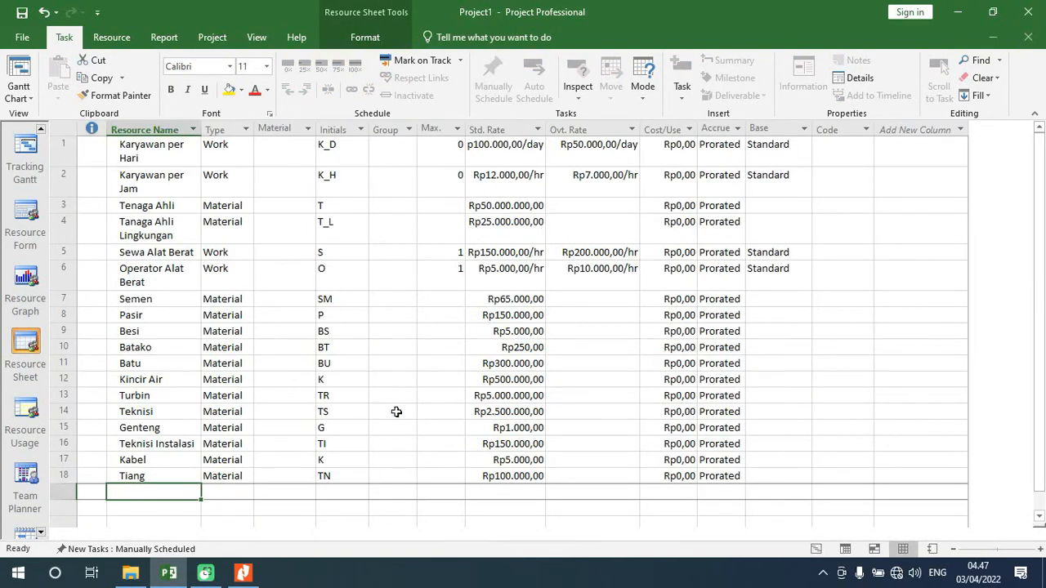
text(S)
key(BackSpace)
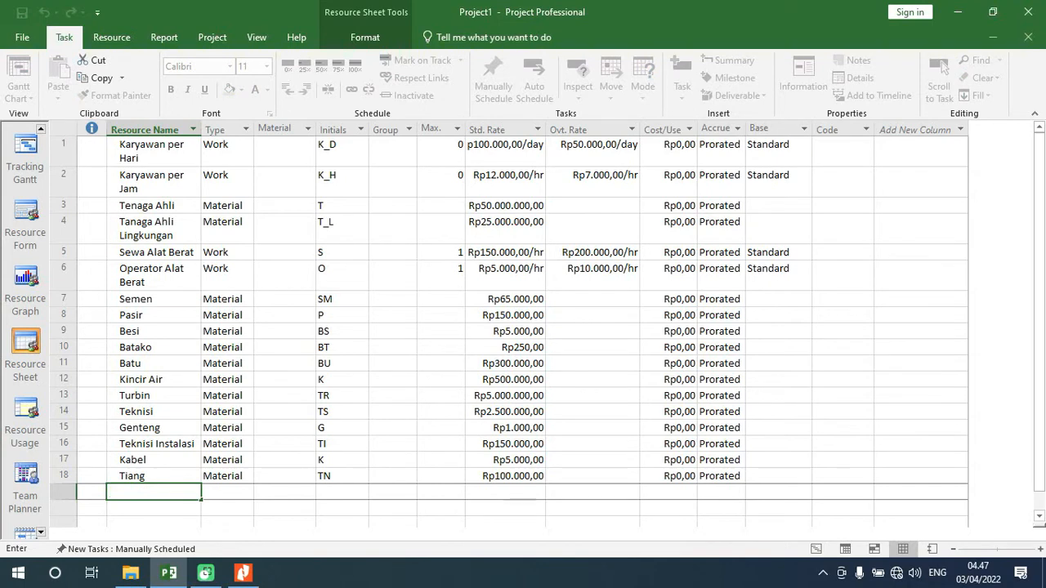
text(Pengawas)
key(Return)
text(Pemel)
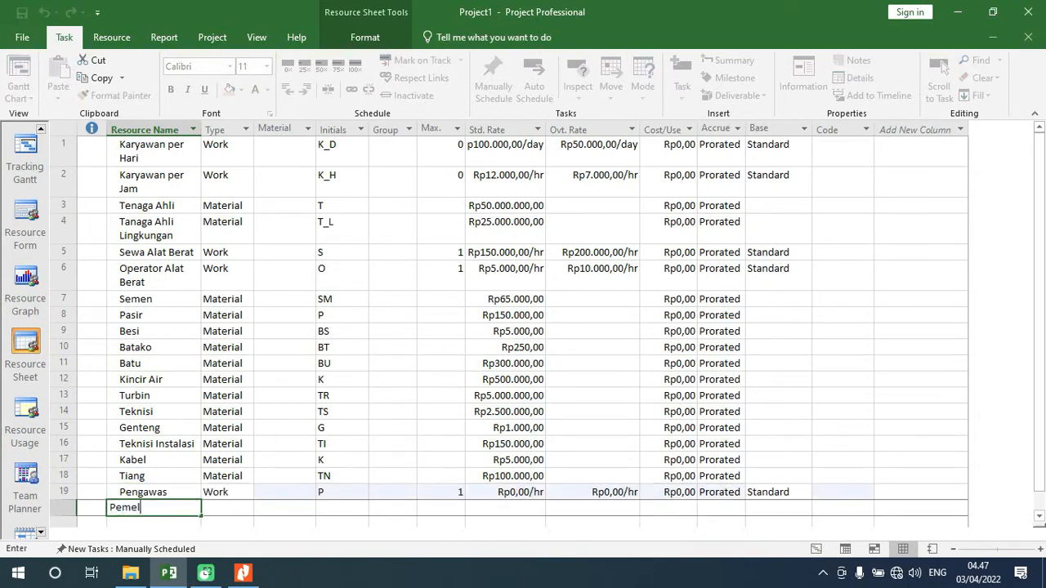
text(ihara)
key(End)
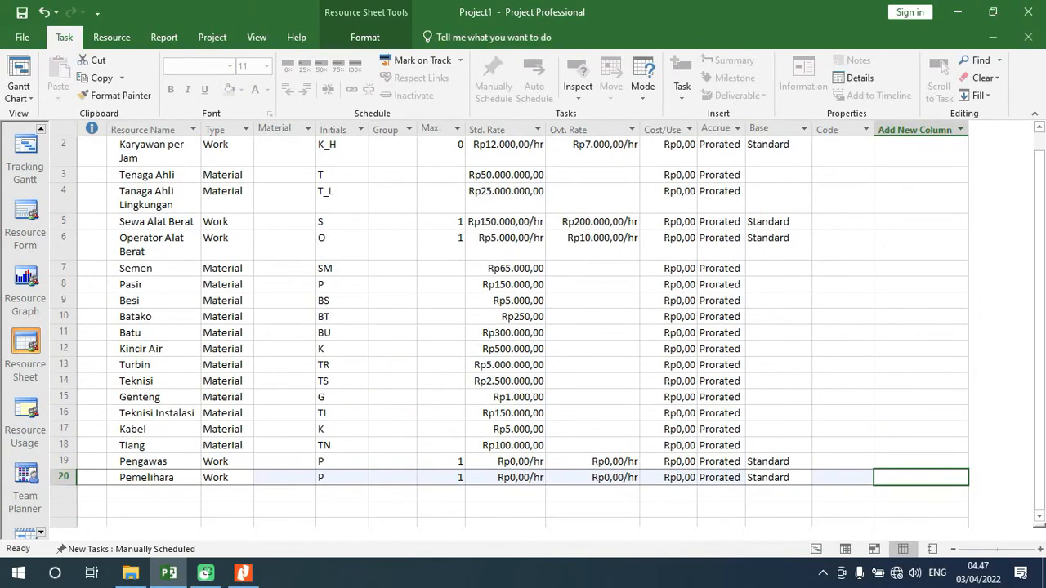
Step: Set the Pengawas resource's standard rate to Rp5.000/hr and its overtime rate to Rp2.500/hr
click(231, 466)
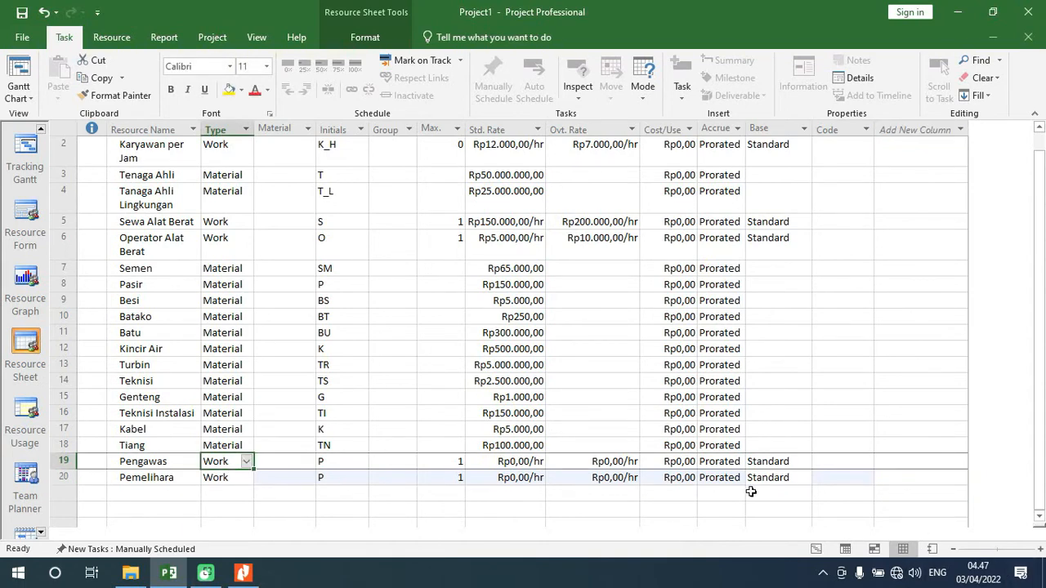
click(504, 462)
click(509, 462)
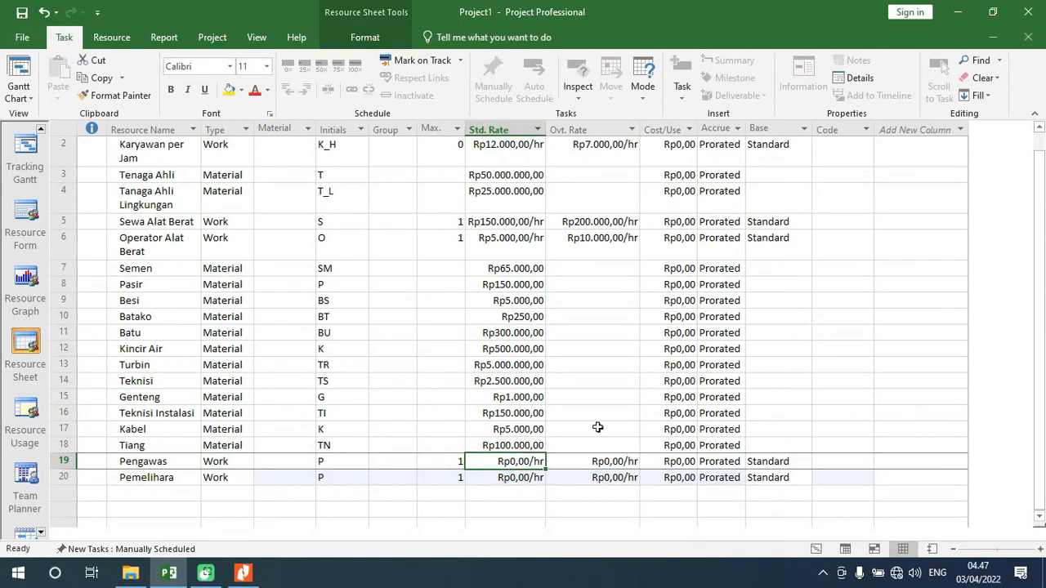
key(Delete)
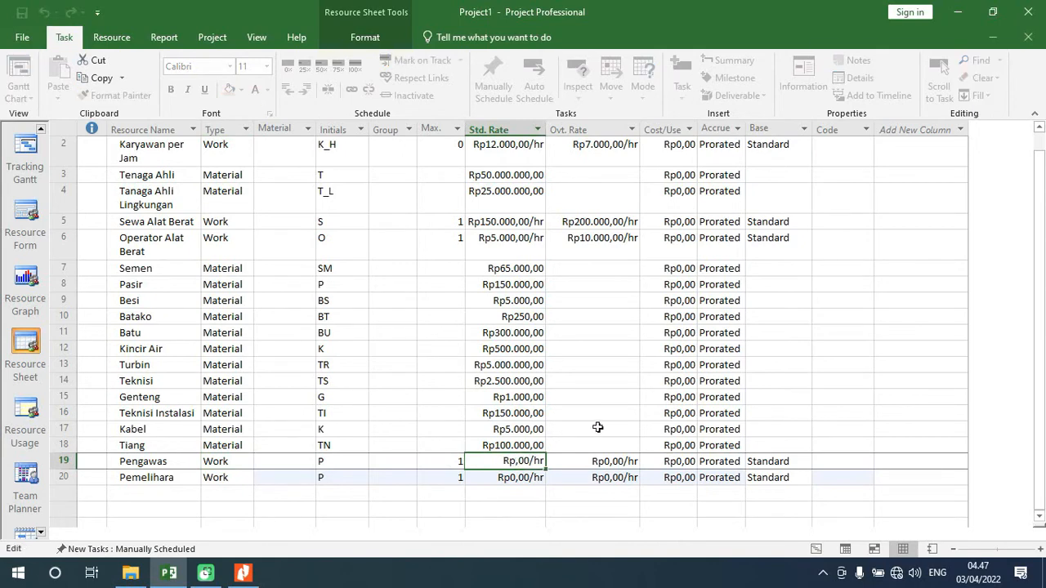
text(1000)
key(BackSpace)
key(BackSpace)
key(BackSpace)
key(BackSpace)
text(5000)
key(Tab)
text(2)
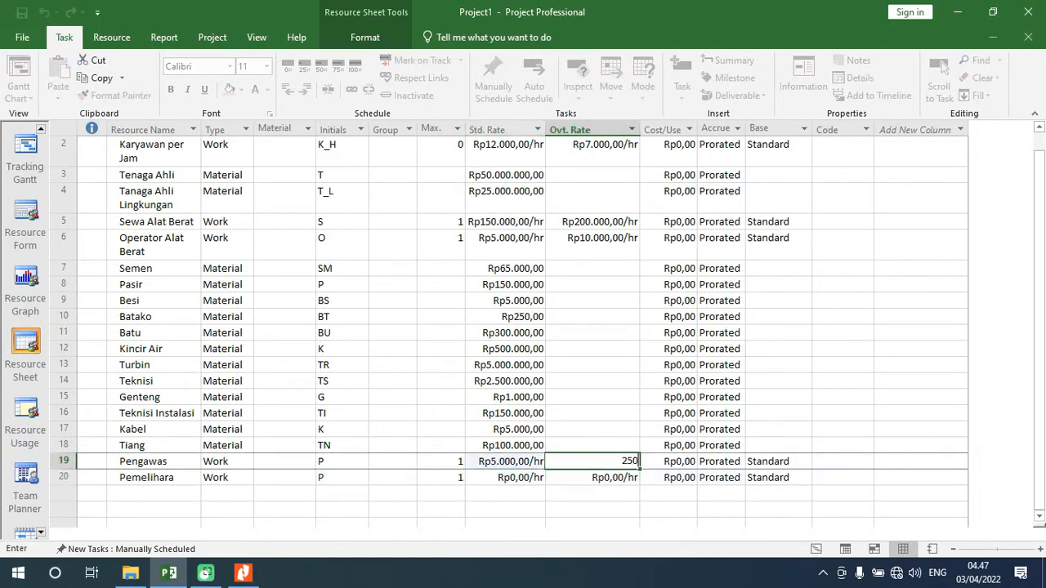
key(Return)
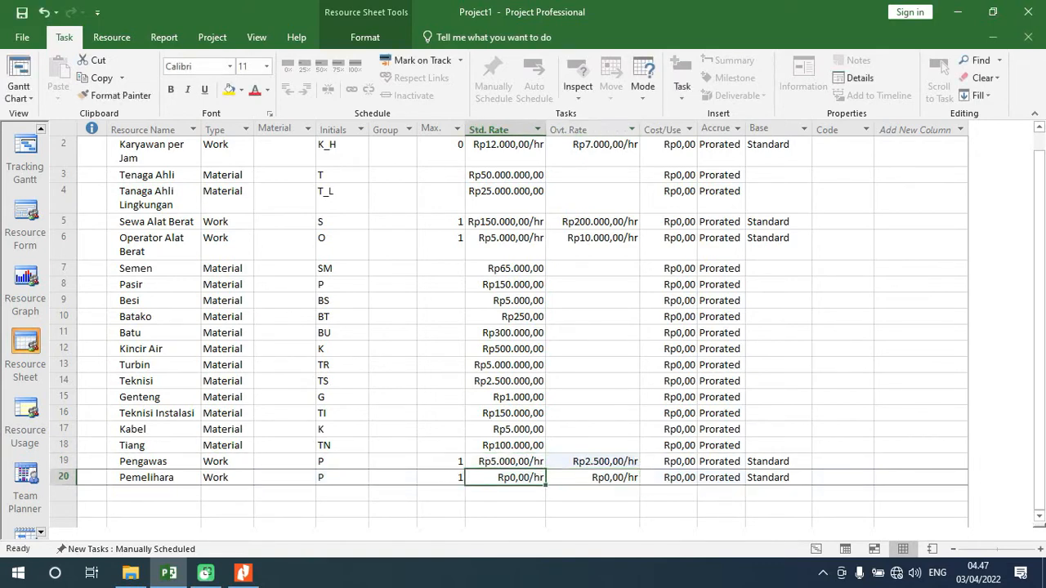
key(Up)
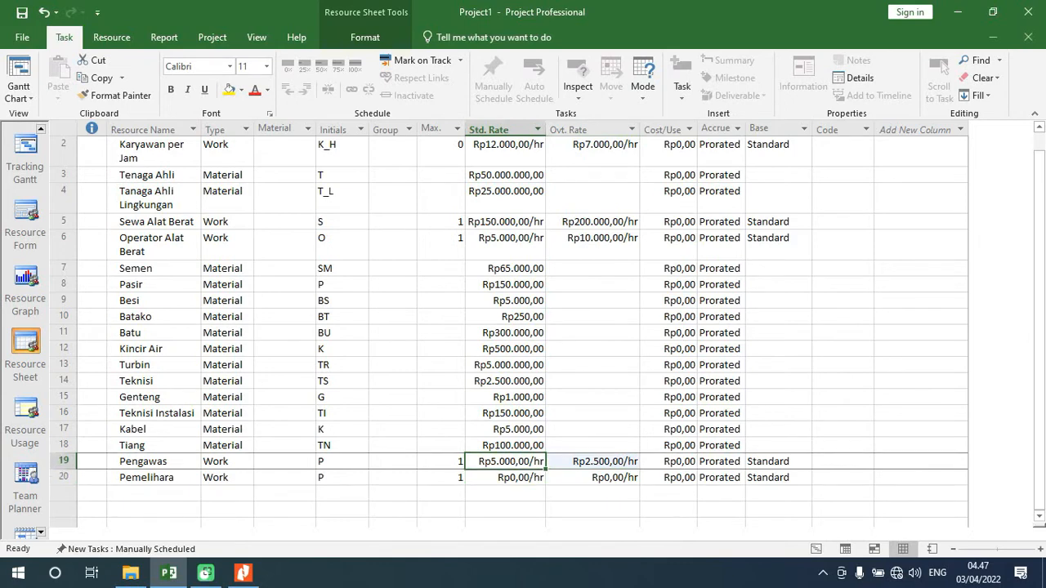
key(Left)
key(Left)
key(Left)
key(Left)
key(Left)
key(Left)
key(Right)
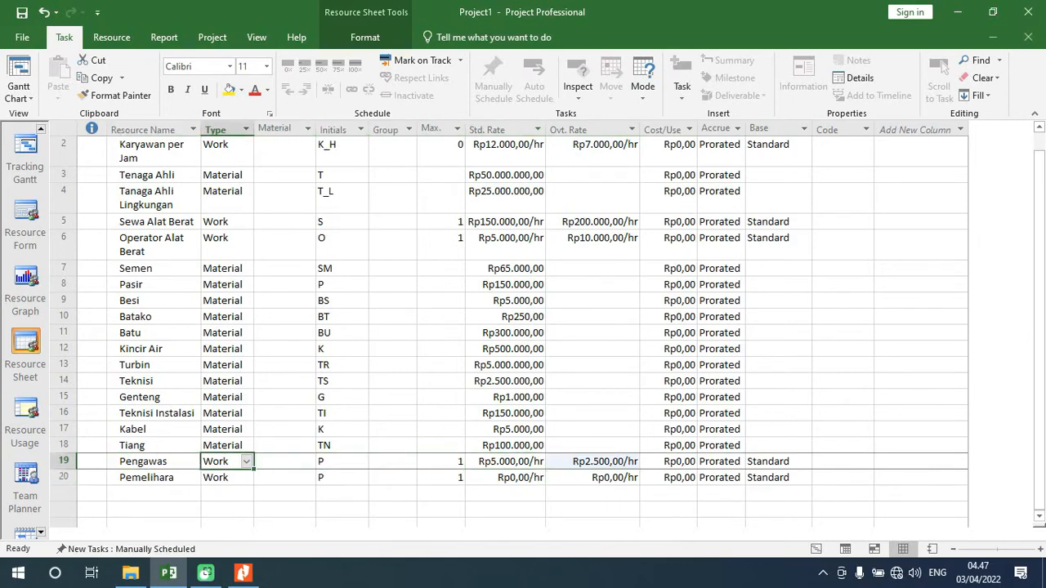
key(Down)
key(Right)
key(Right)
key(Right)
key(Right)
key(Right)
key(Right)
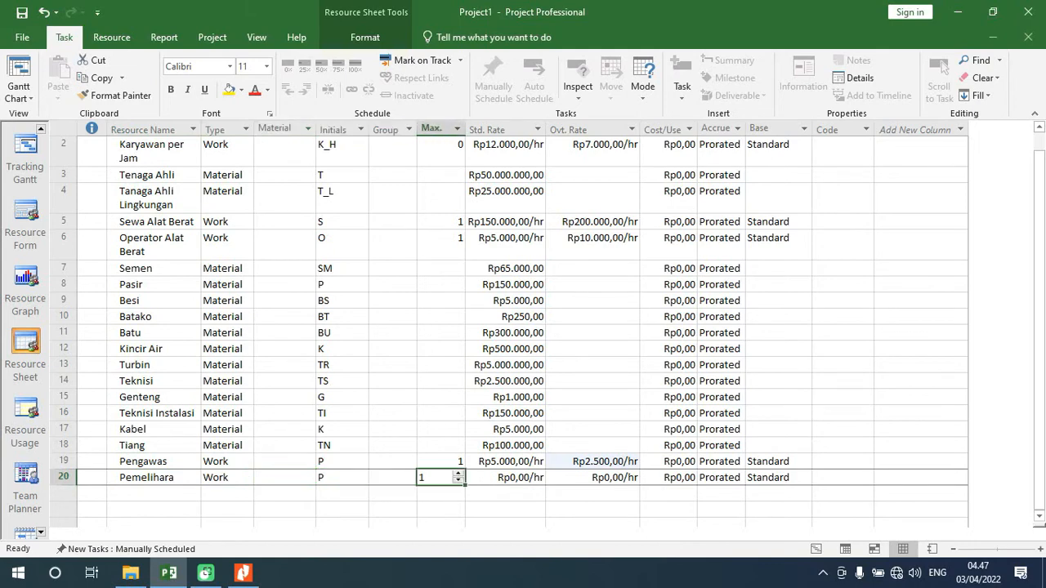
key(Left)
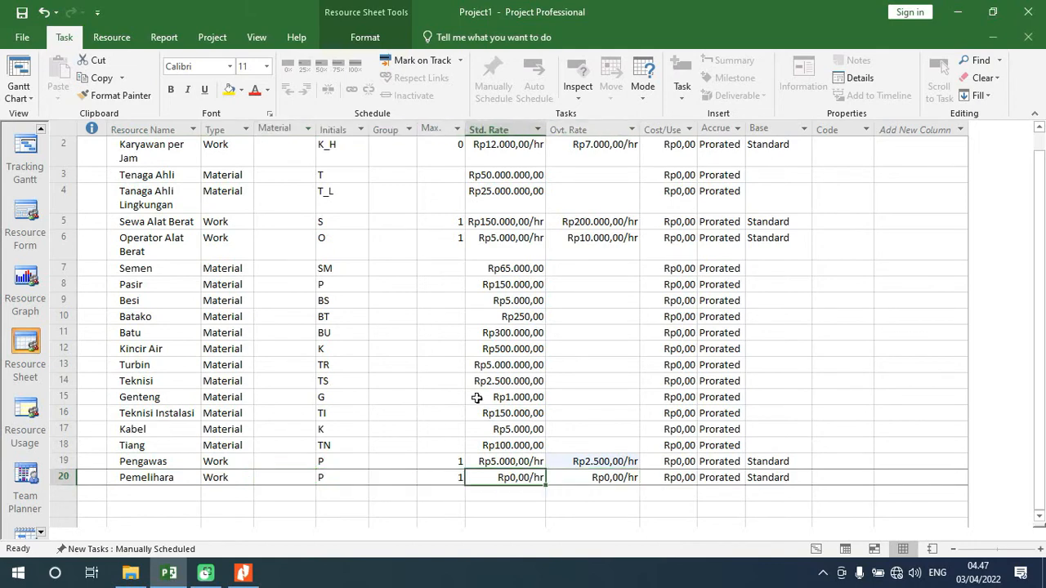
Step: Change the type of the Pemelihara resource to Material
click(229, 477)
click(245, 477)
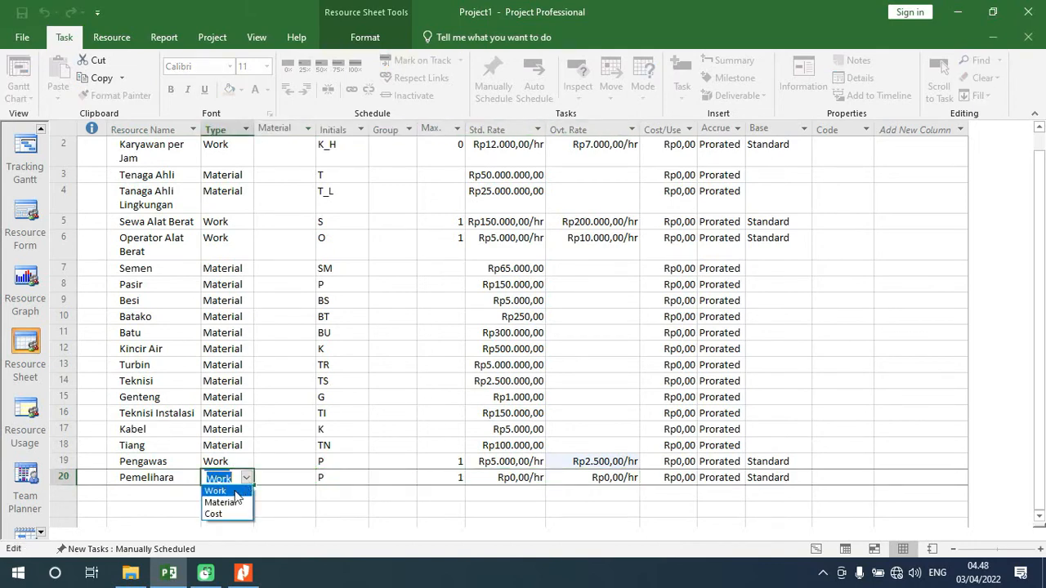
click(233, 501)
click(510, 477)
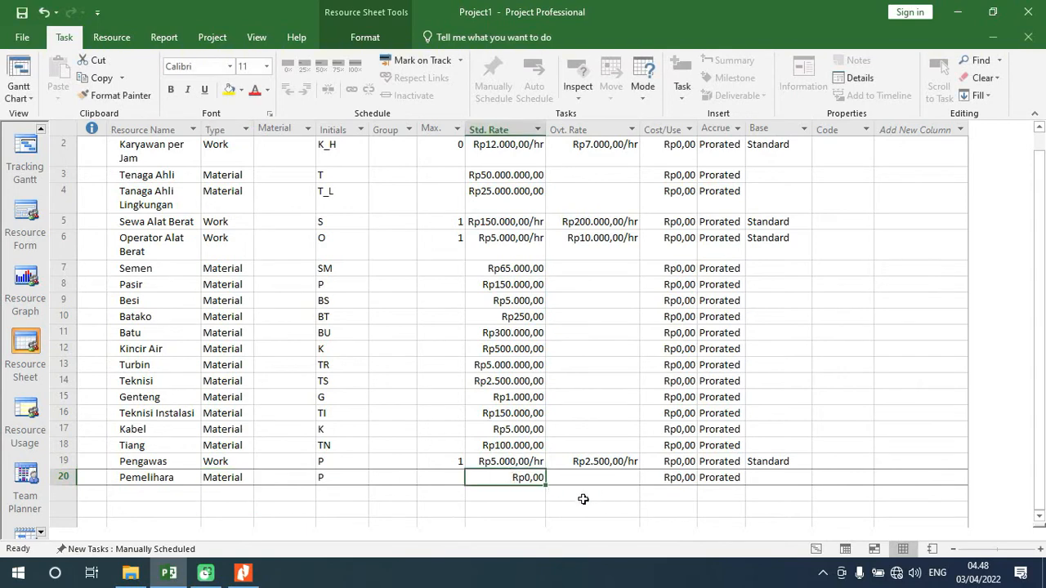
Step: Set the maximum units of Pengawas, Operator Alat Berat and Sewa Alat Berat to 0
click(450, 462)
click(459, 465)
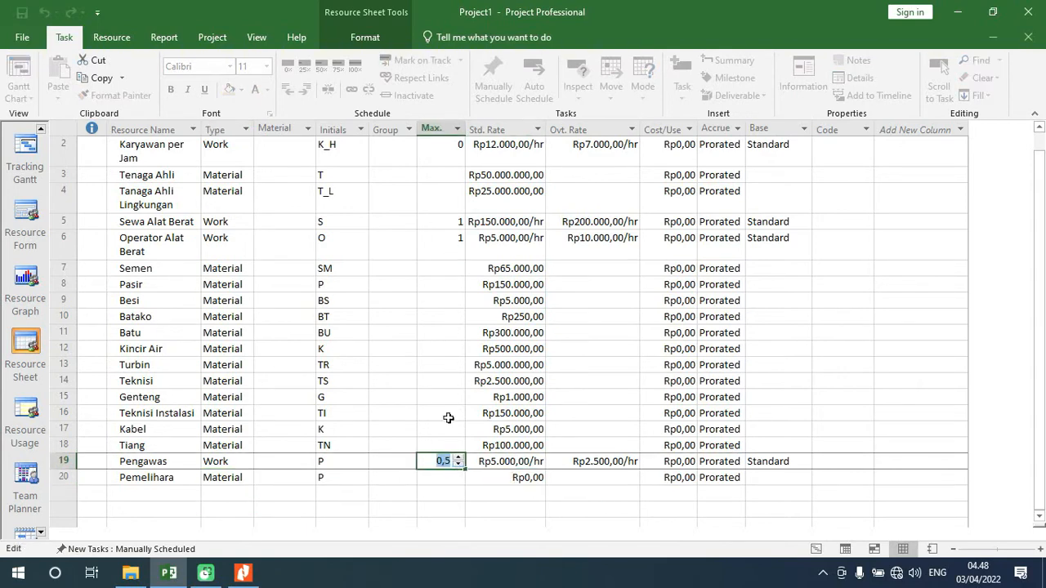
click(459, 465)
click(456, 243)
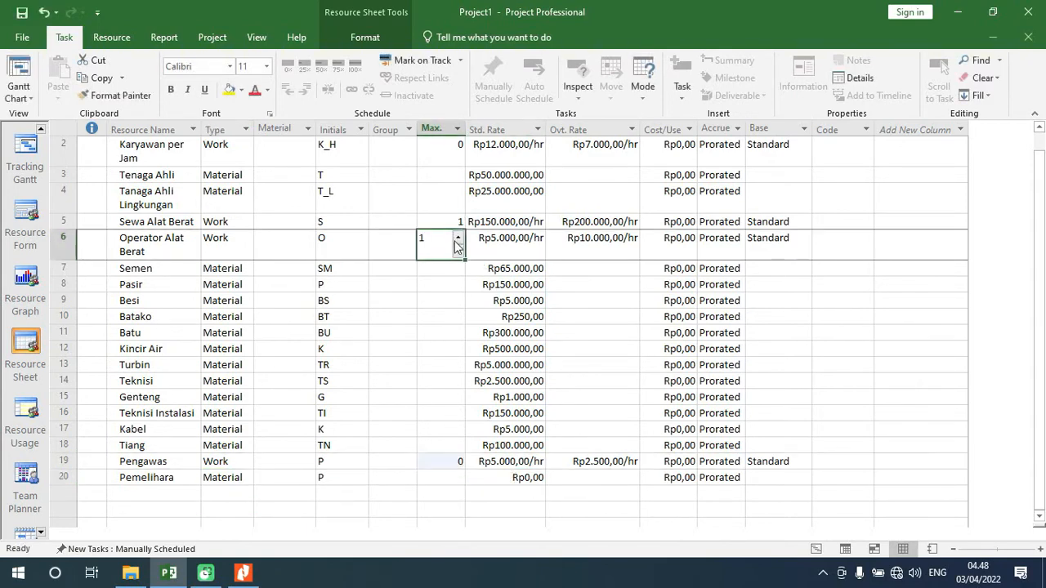
click(457, 246)
click(459, 228)
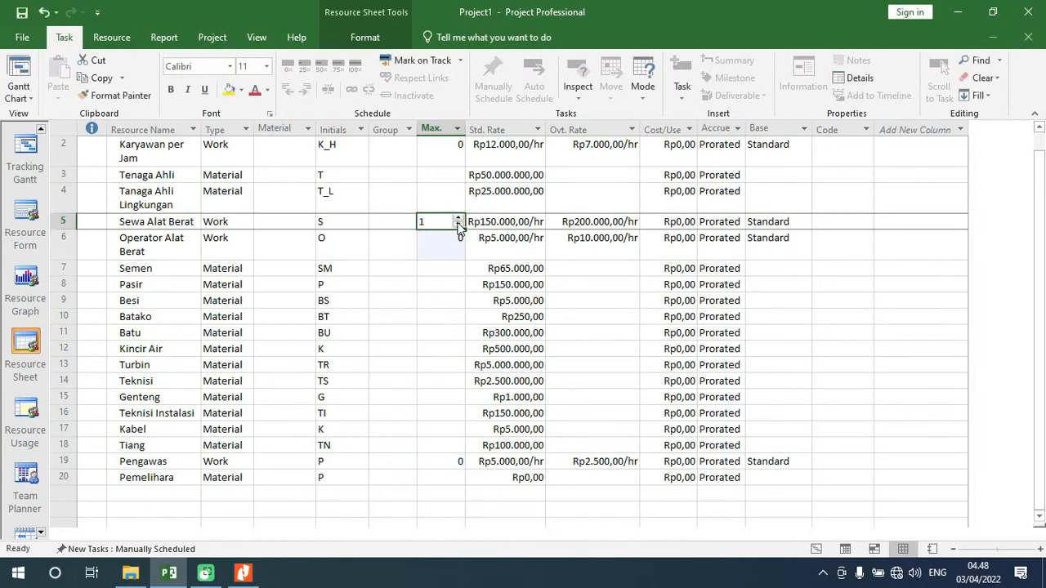
click(460, 226)
click(444, 255)
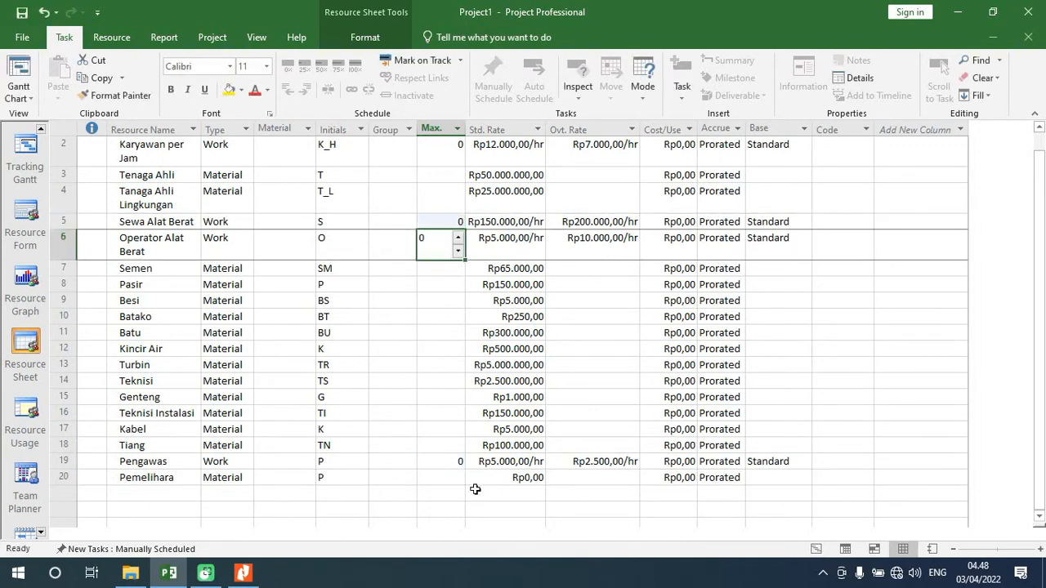
click(502, 477)
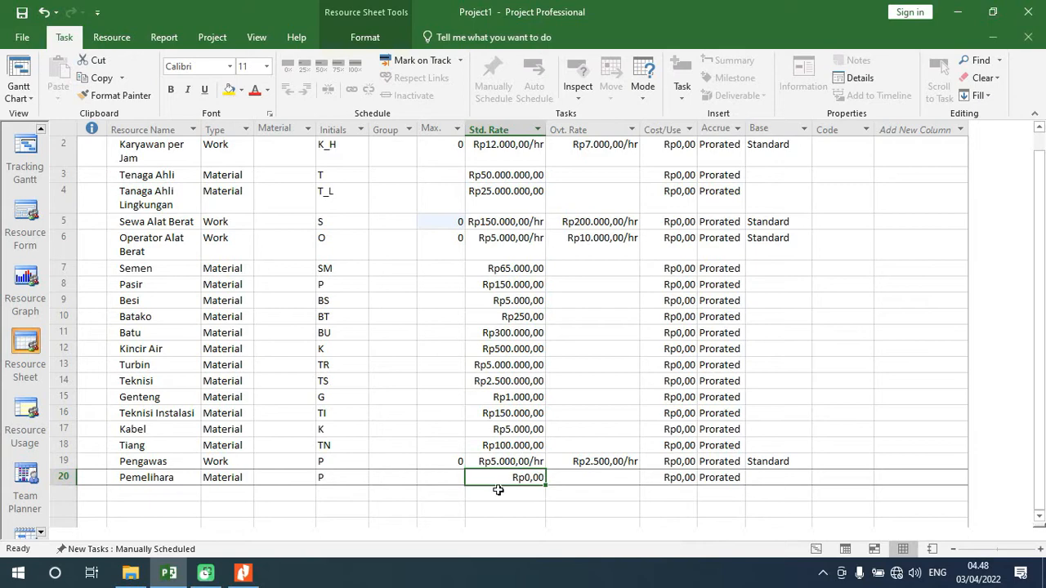
Step: Set the maximum units of Karyawan per Hari and Karyawan per Jam to 100 each
scroll(431, 229, up, 1)
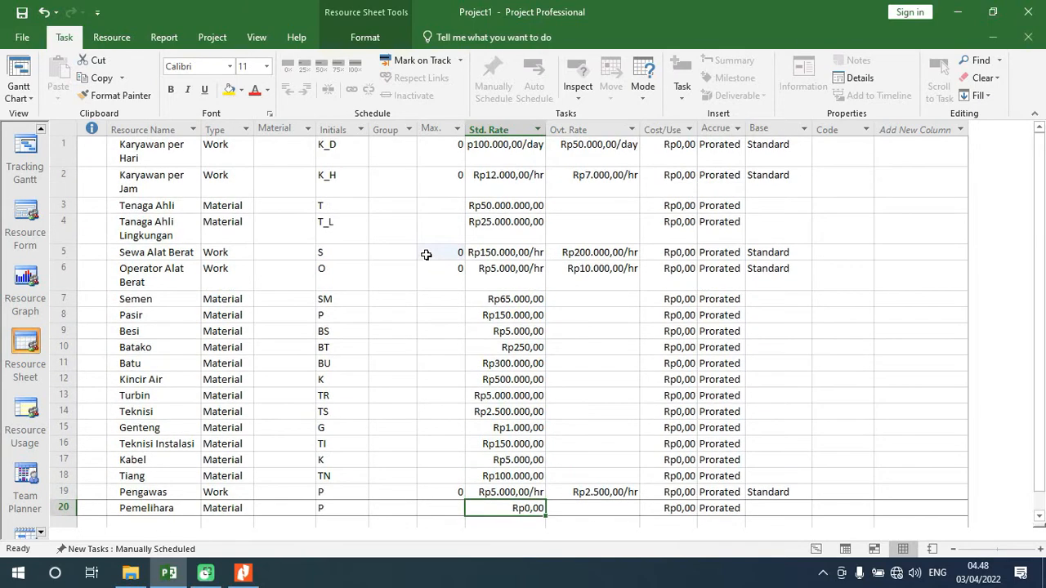
click(452, 150)
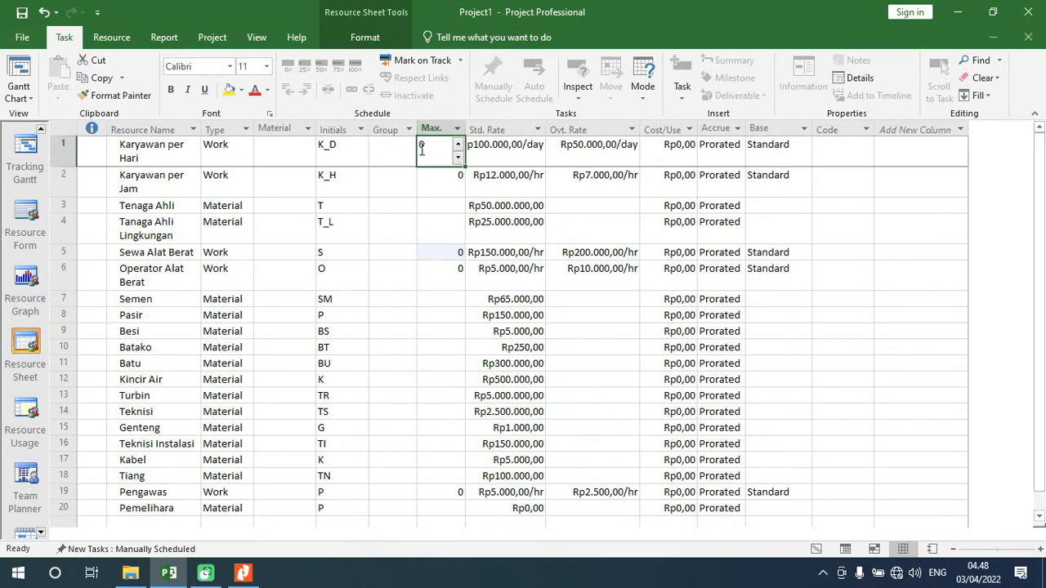
text(100)
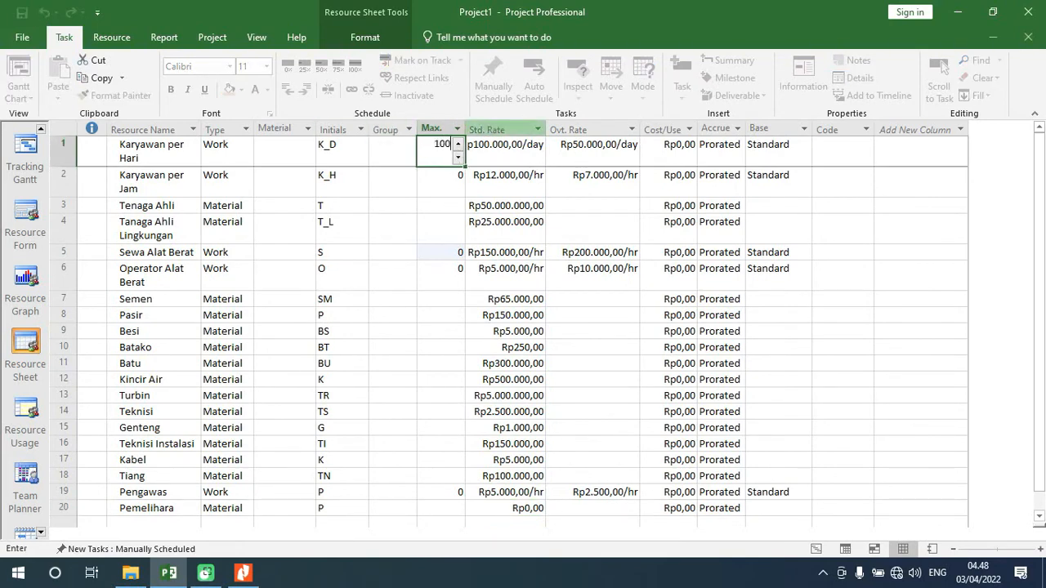
key(Return)
text(100)
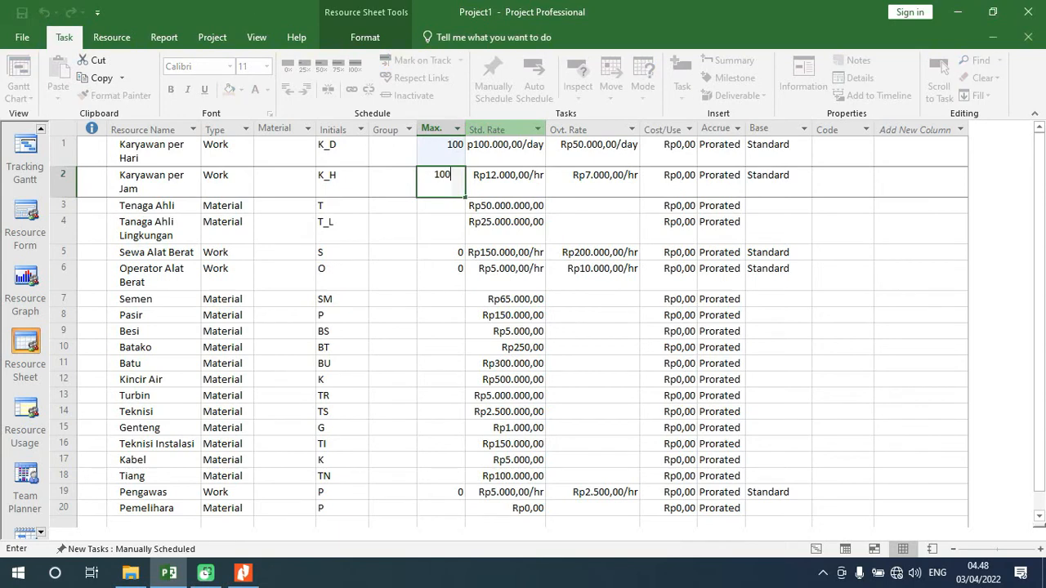
key(Return)
key(Down)
key(Down)
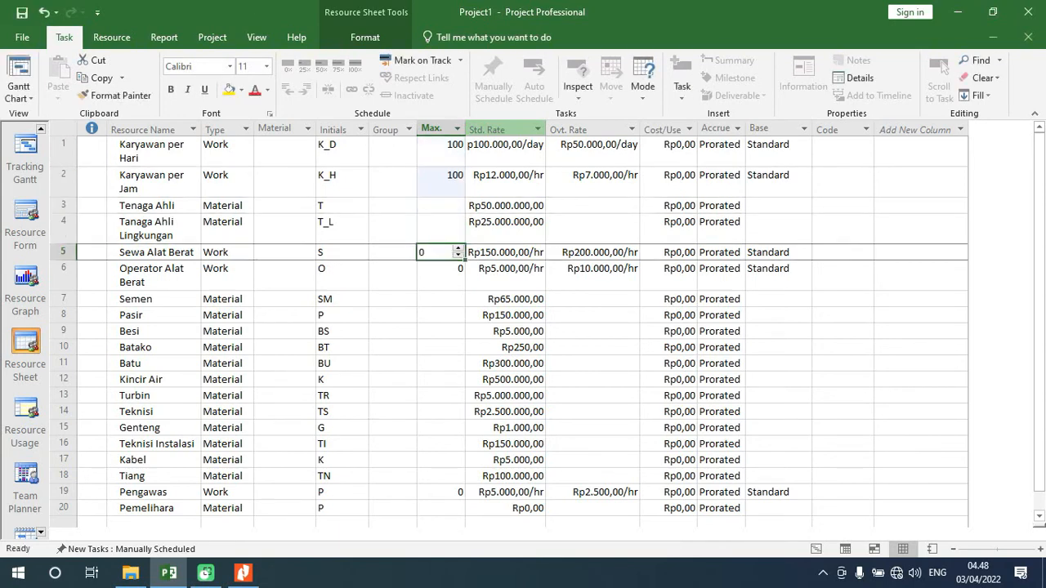
Step: Set the maximum units of Sewa Alat Berat and Operator Alat Berat to 100 each
text(1000)
key(BackSpace)
key(Return)
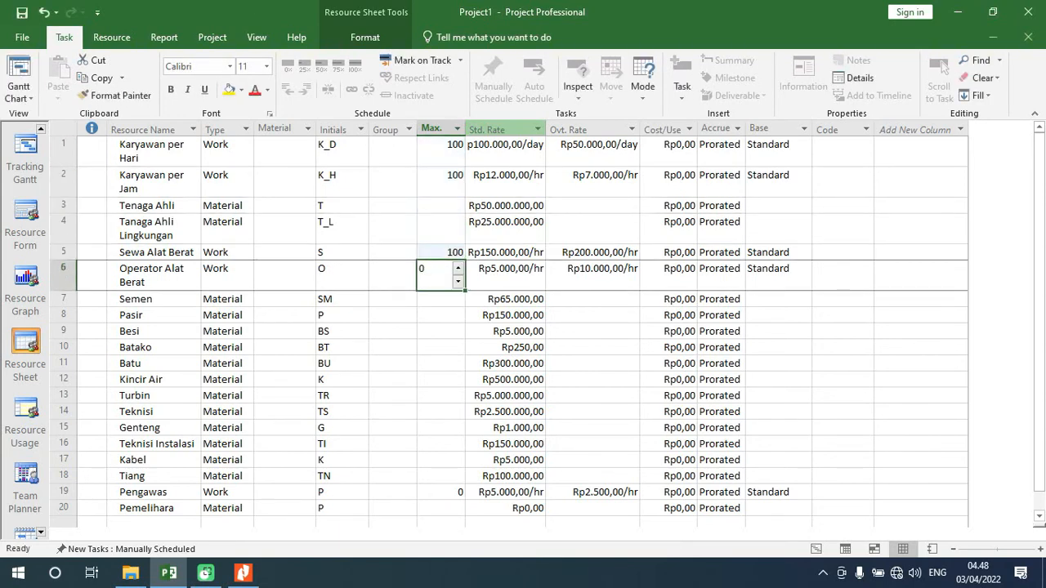
text(100)
key(Return)
Step: Set the maximum units of the Pengawas resource to 10
key(Down)
key(Down)
key(Down)
key(Down)
key(Down)
key(Down)
key(Down)
key(Down)
key(Down)
key(Down)
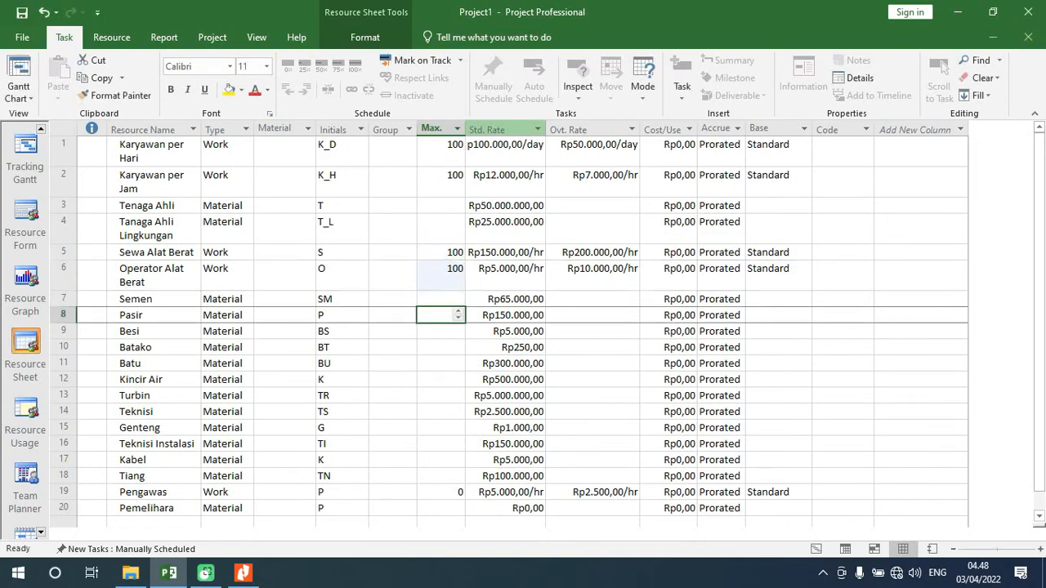
key(Down)
key(Down)
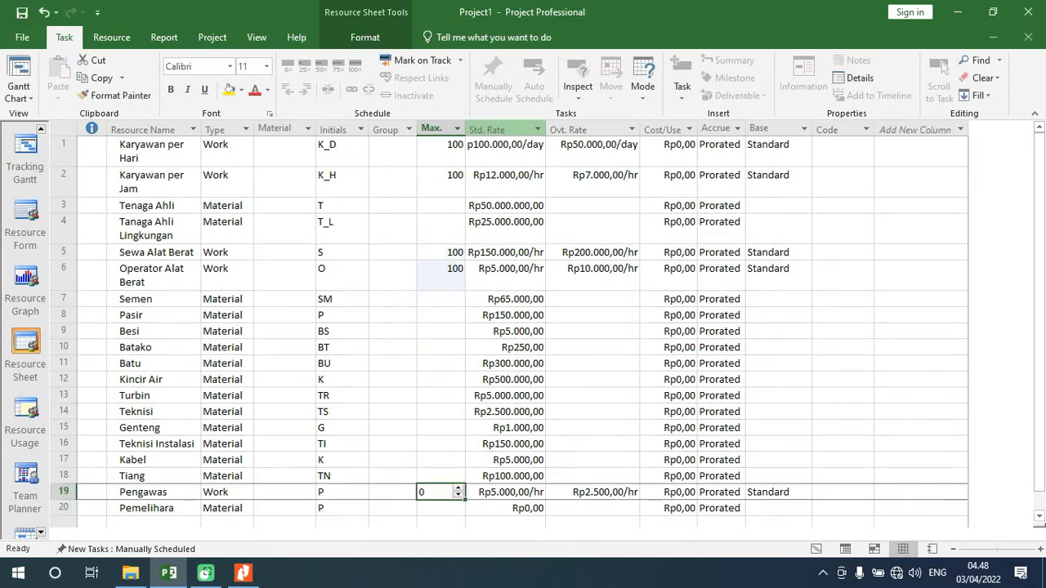
text(10)
key(Return)
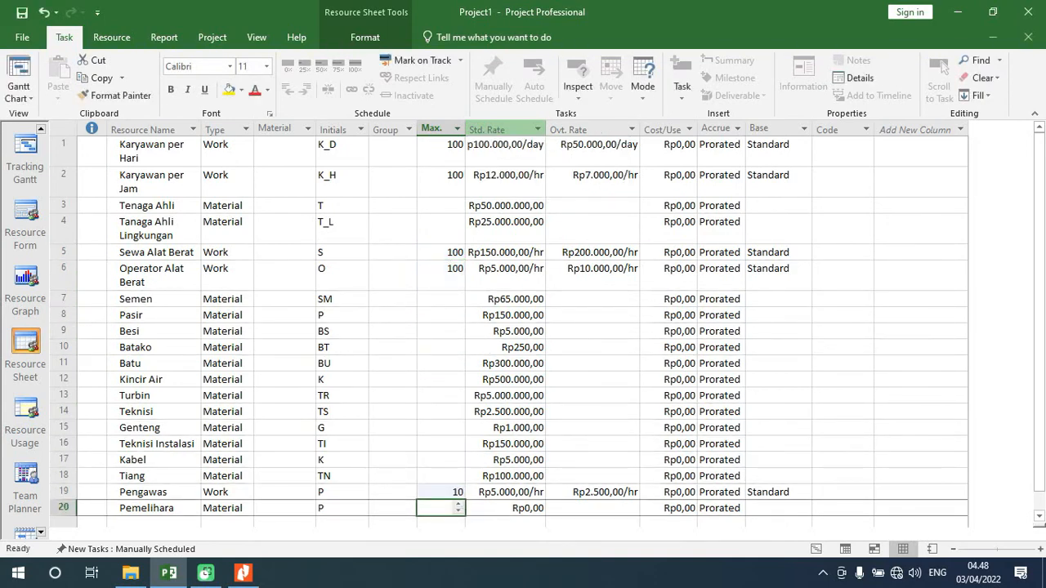
Step: Set the maximum units of Karyawan per Jam and Karyawan per Hari to 50 each
key(Up)
key(Up)
key(Up)
key(Up)
key(Up)
key(Up)
key(Up)
key(Up)
key(Up)
key(Up)
key(Up)
key(Up)
key(Up)
key(Up)
key(Up)
key(Up)
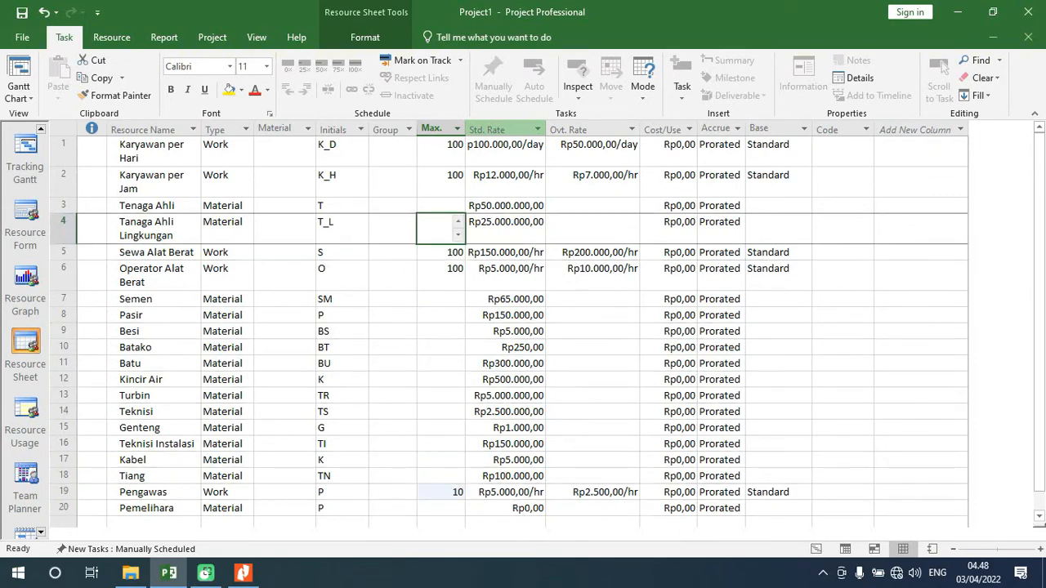
key(Down)
key(Down)
key(Down)
key(Up)
key(Up)
key(Up)
key(Up)
key(Up)
key(Up)
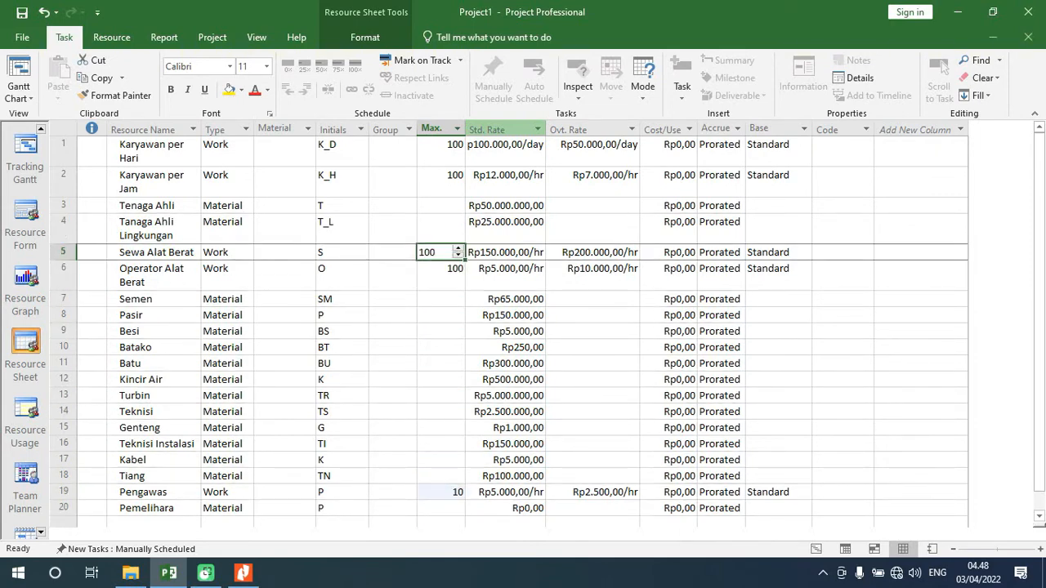
key(Down)
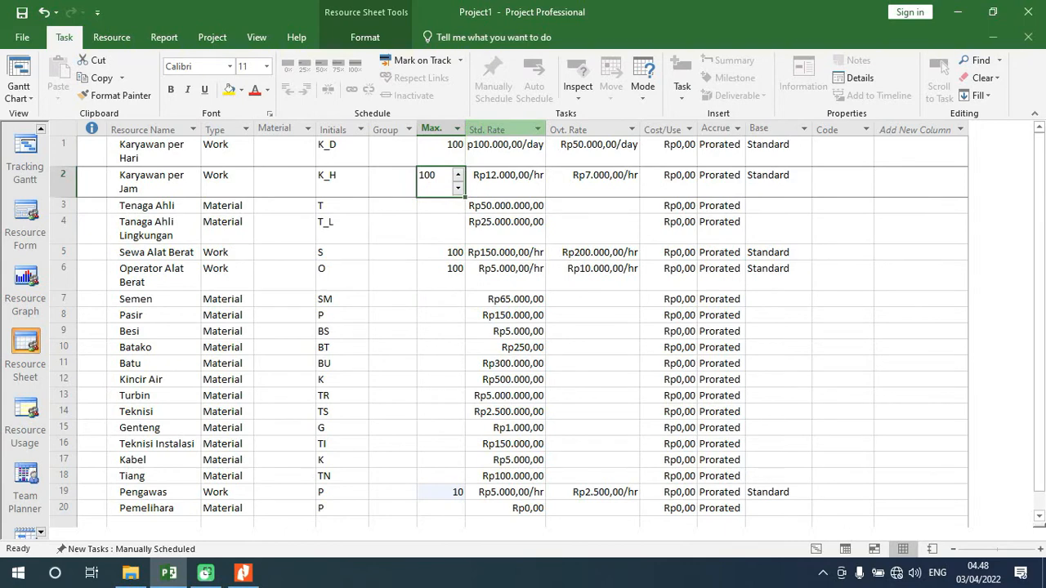
text(50)
key(Up)
text(5)
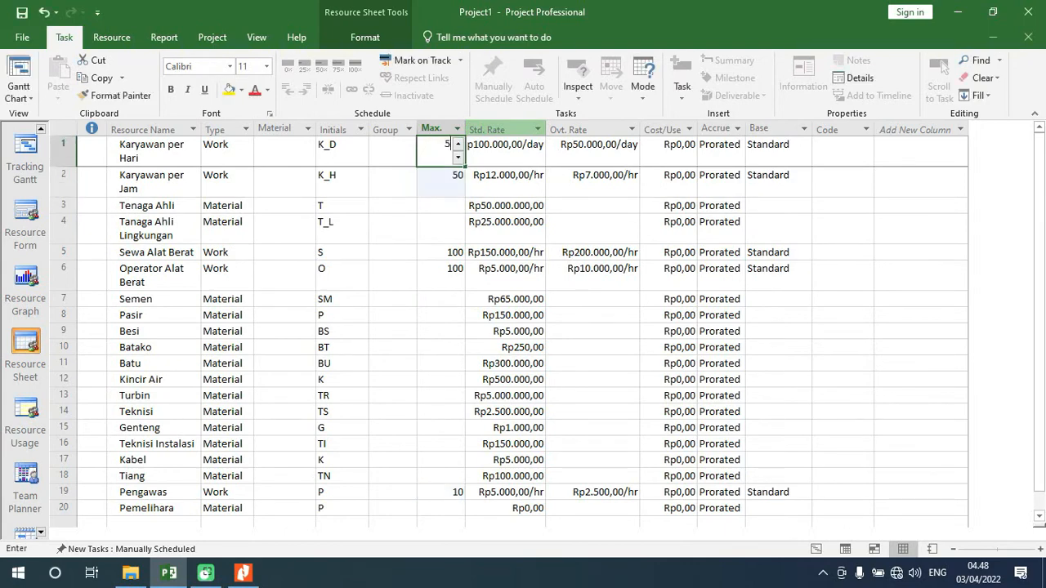
text(0)
Step: Set the maximum units of Sewa Alat Berat and Operator Alat Berat to 500 each
key(Down)
key(Down)
key(Down)
key(Down)
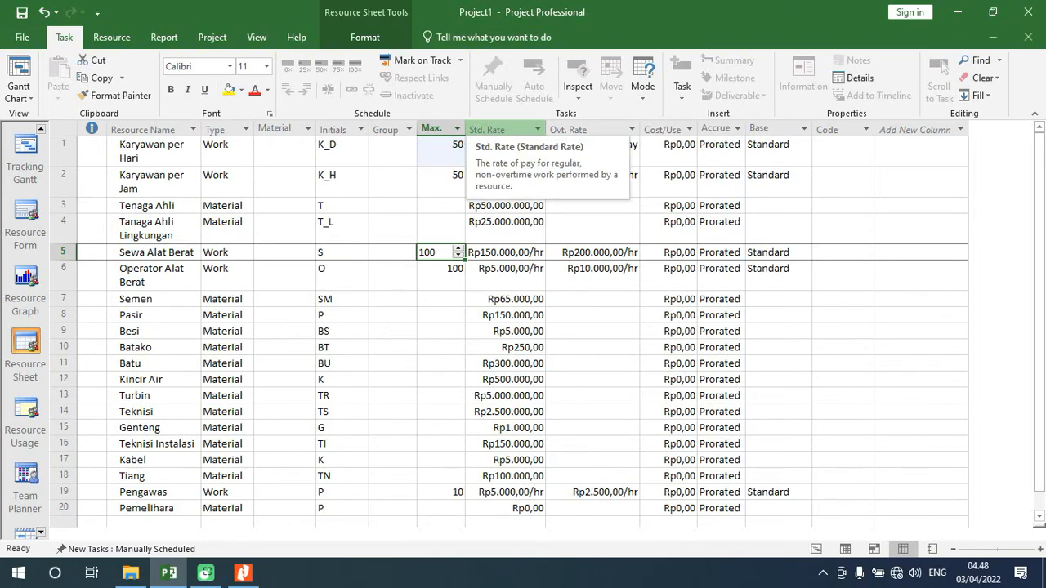
text(599)
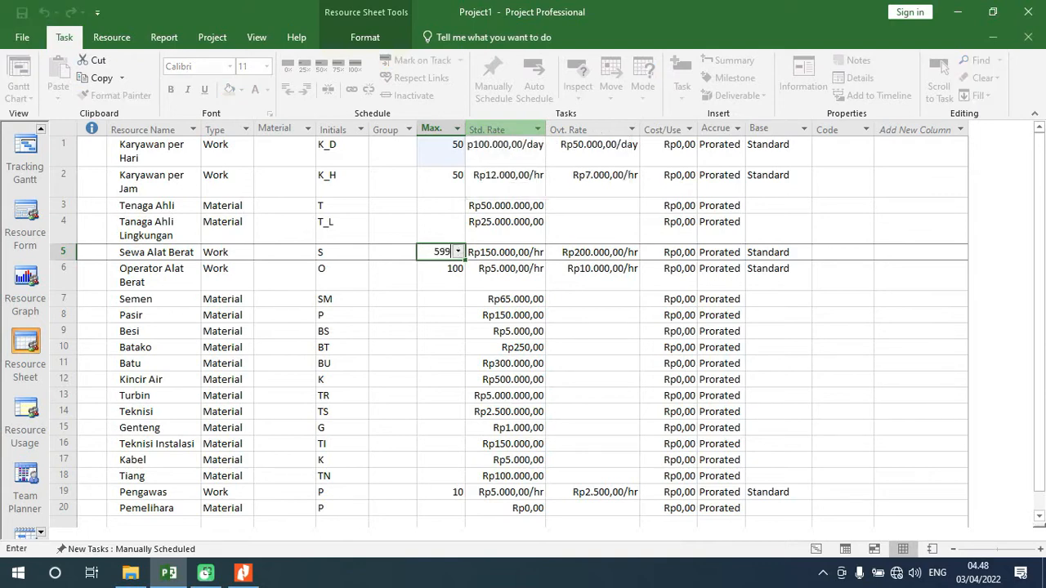
text(00)
key(Return)
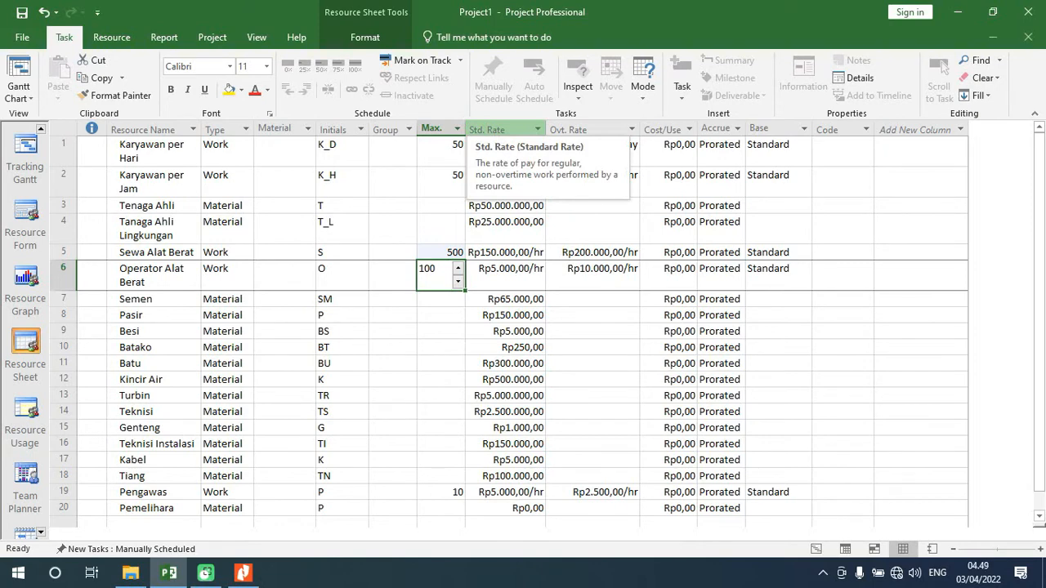
text(500)
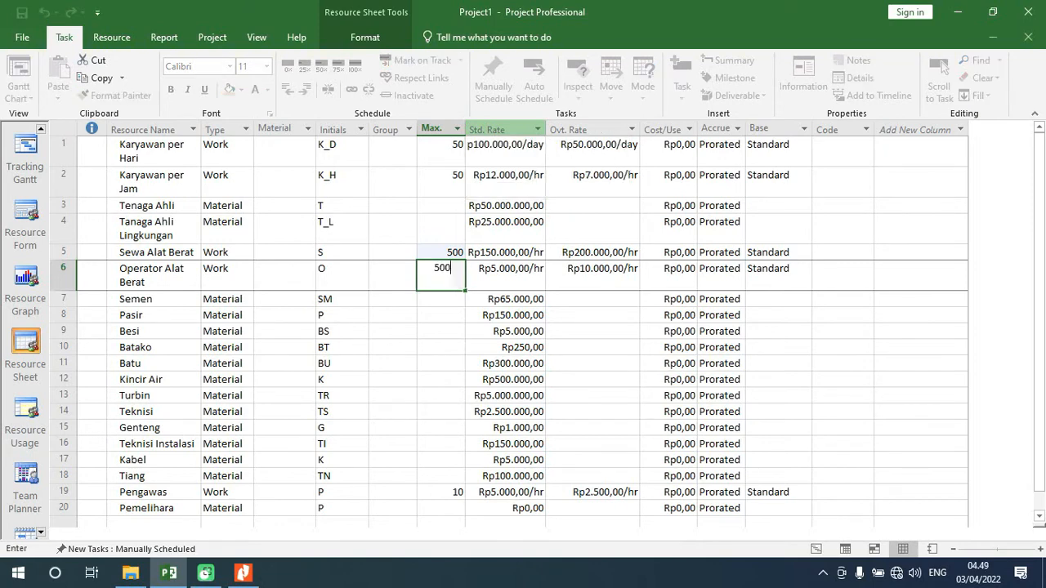
key(Return)
Step: Set the maximum units of the Pengawas resource to 30
key(Down)
key(Down)
key(Down)
key(Down)
key(Down)
key(Down)
key(Down)
key(Down)
key(Down)
key(Down)
key(Down)
key(Down)
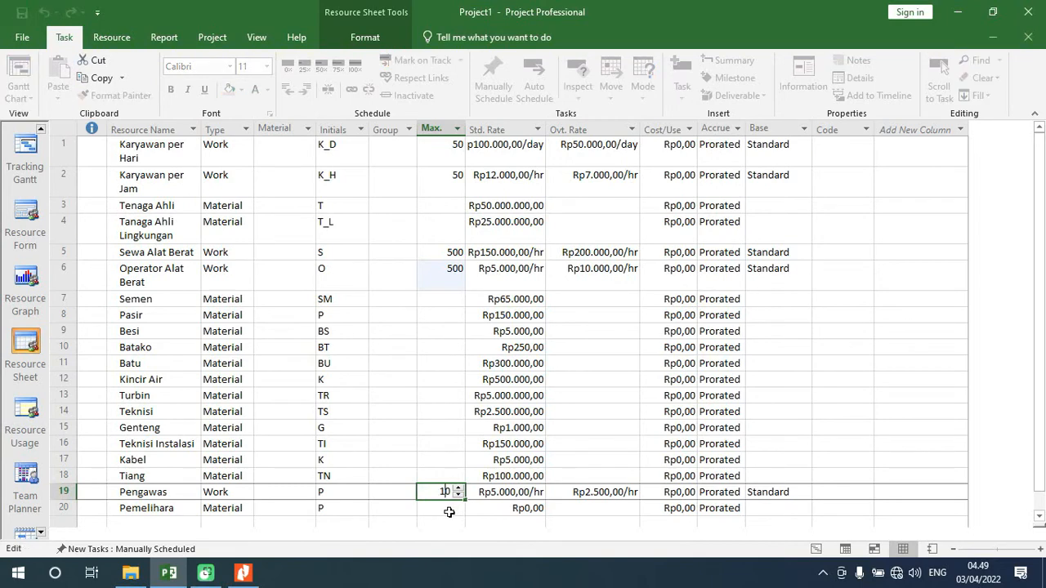
click(450, 509)
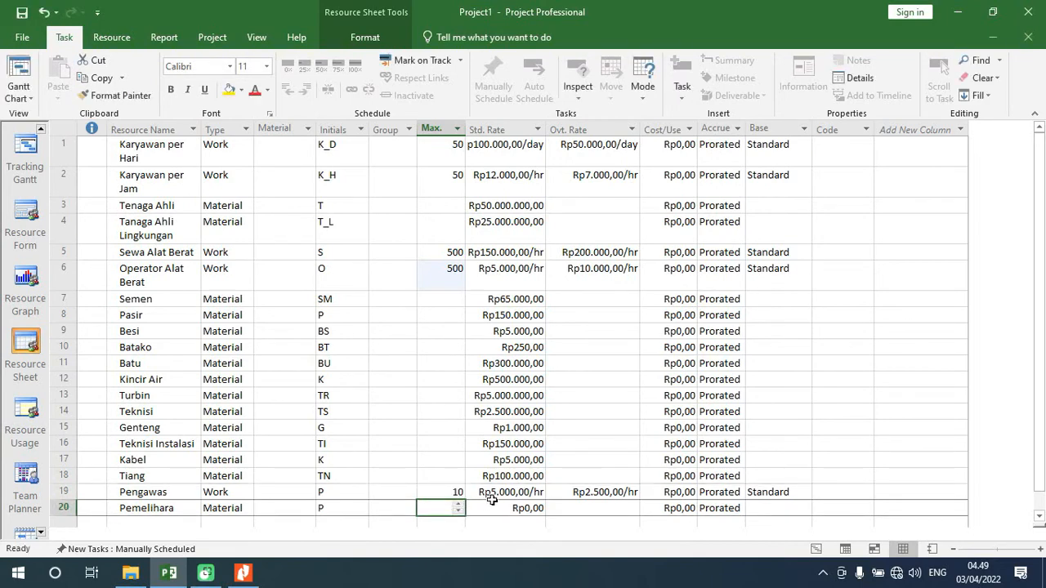
click(441, 492)
text(10,5)
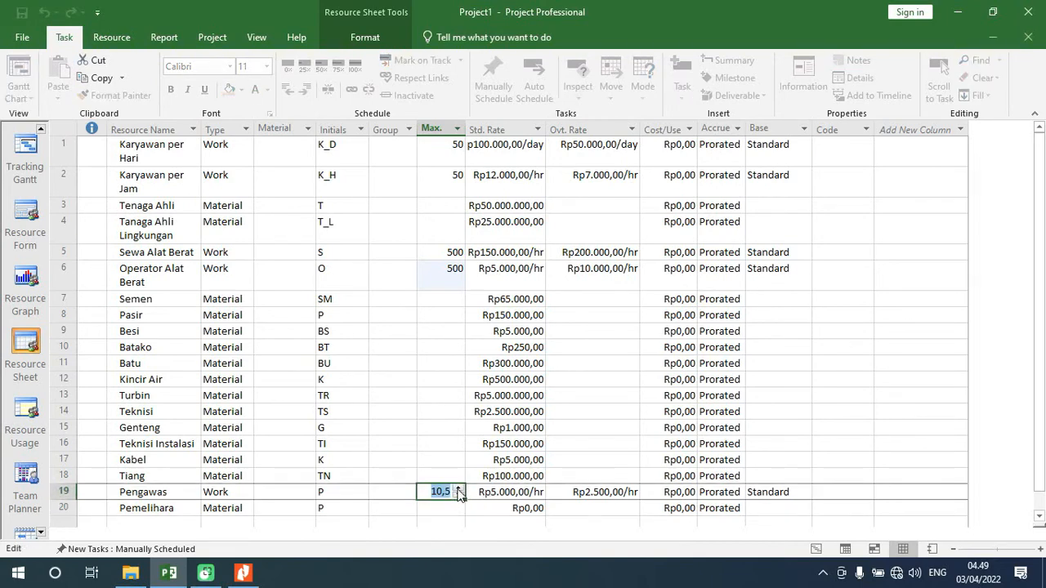
drag(455, 493, 431, 494)
text(30)
key(Return)
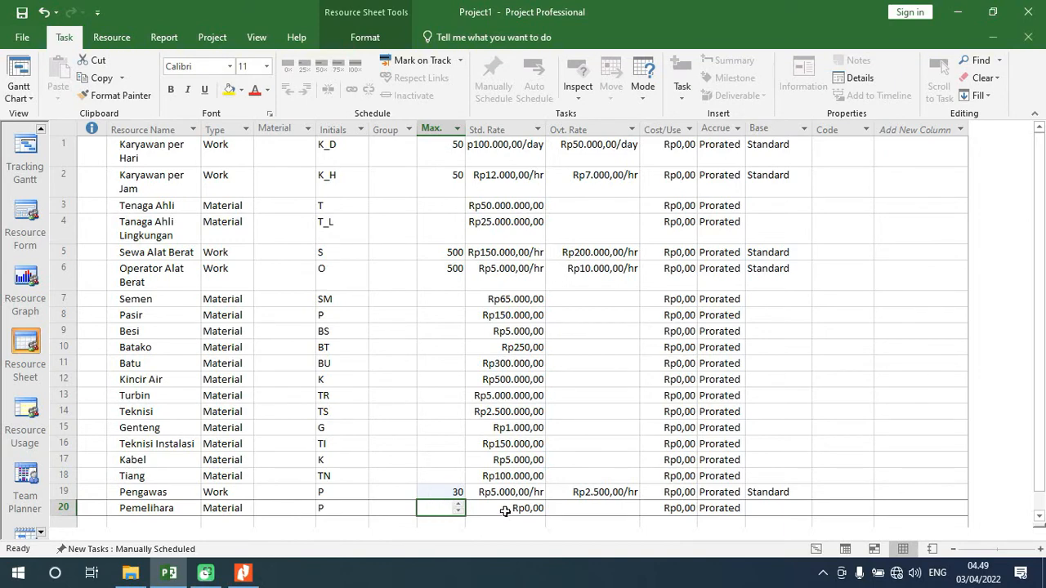
click(442, 491)
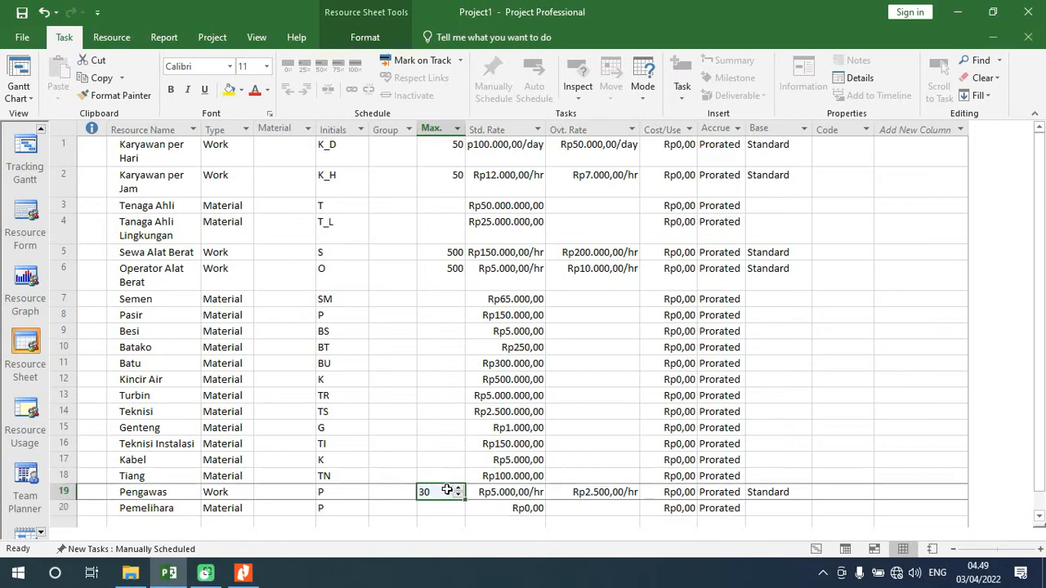
Step: Set the standard rate of the Pemelihara resource to Rp5.000.000
click(488, 504)
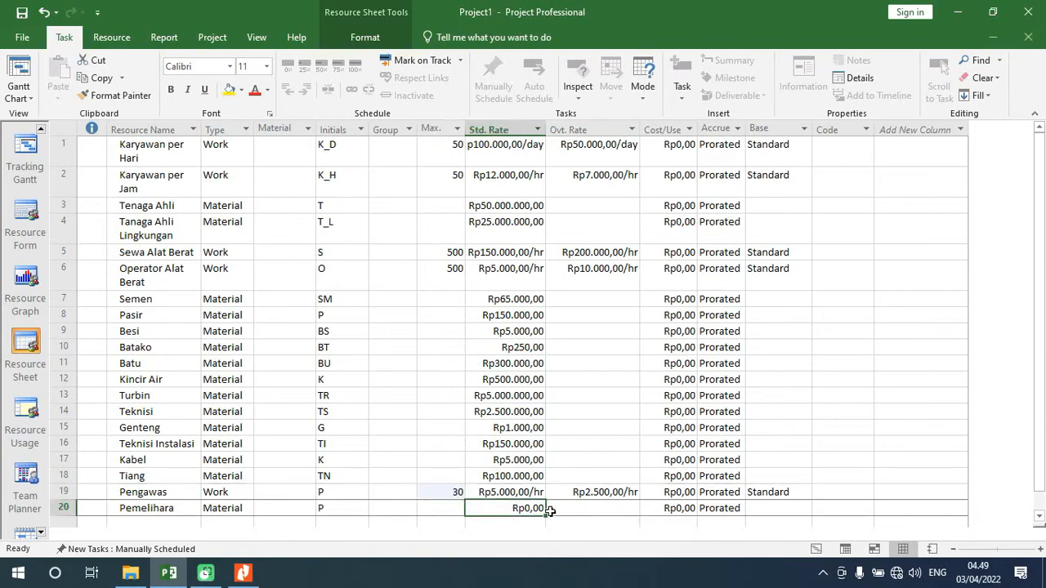
click(531, 509)
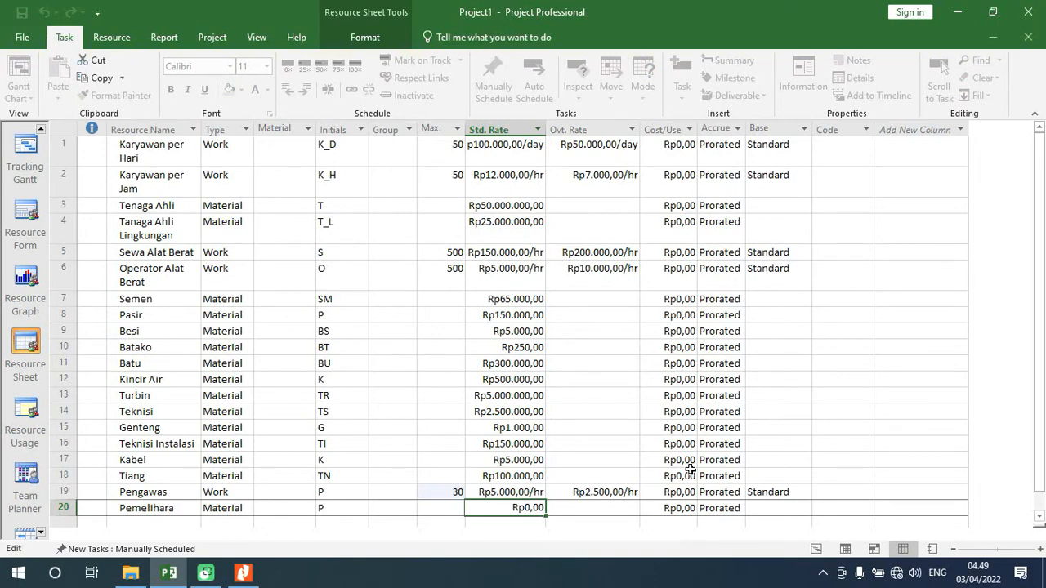
text(5.000.)
text(00000)
key(Return)
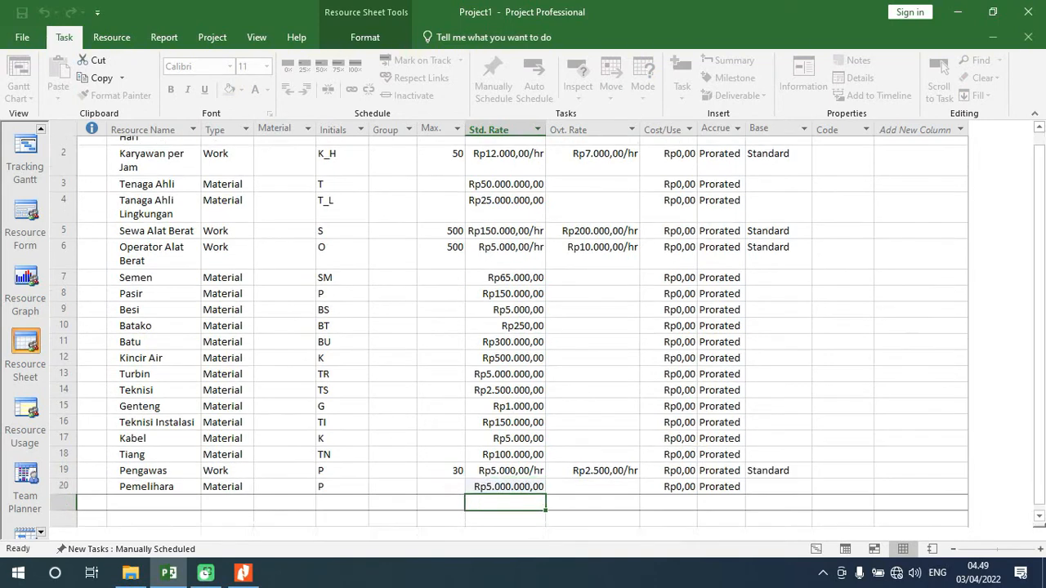
key(Up)
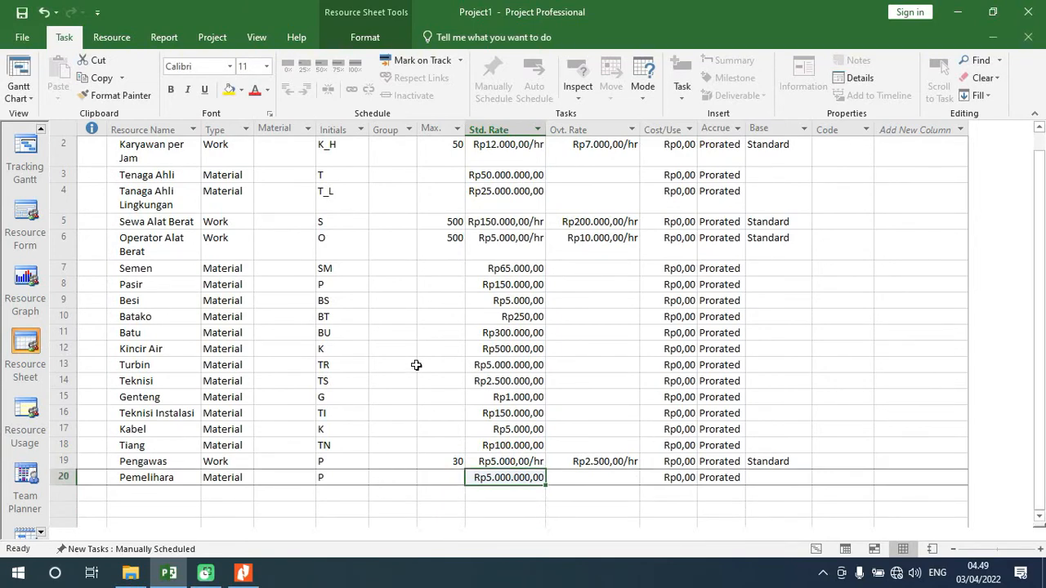
Step: Switch from the resource sheet to the Gantt Chart view of the project tasks
click(377, 335)
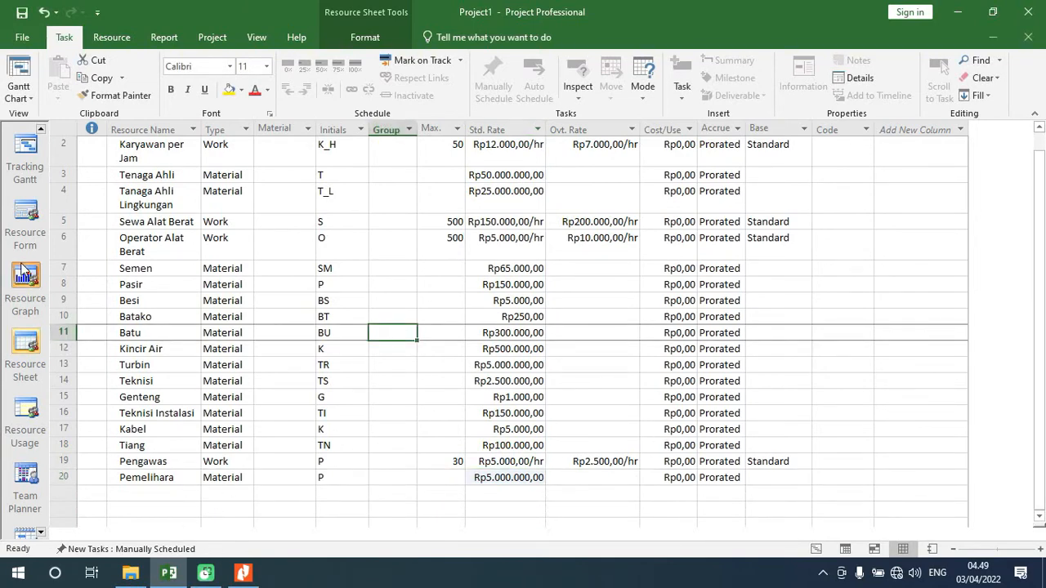
click(40, 129)
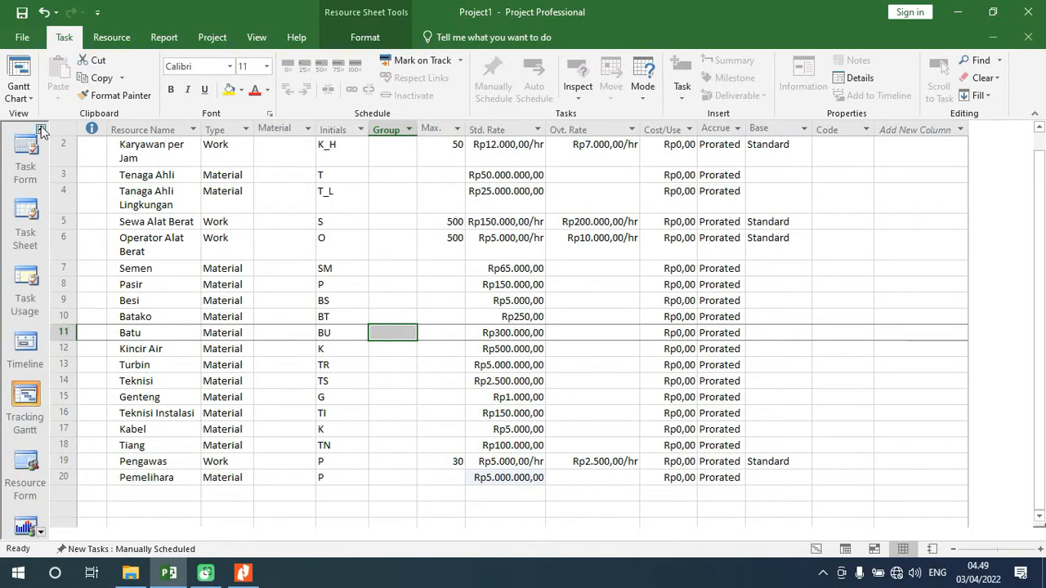
click(40, 129)
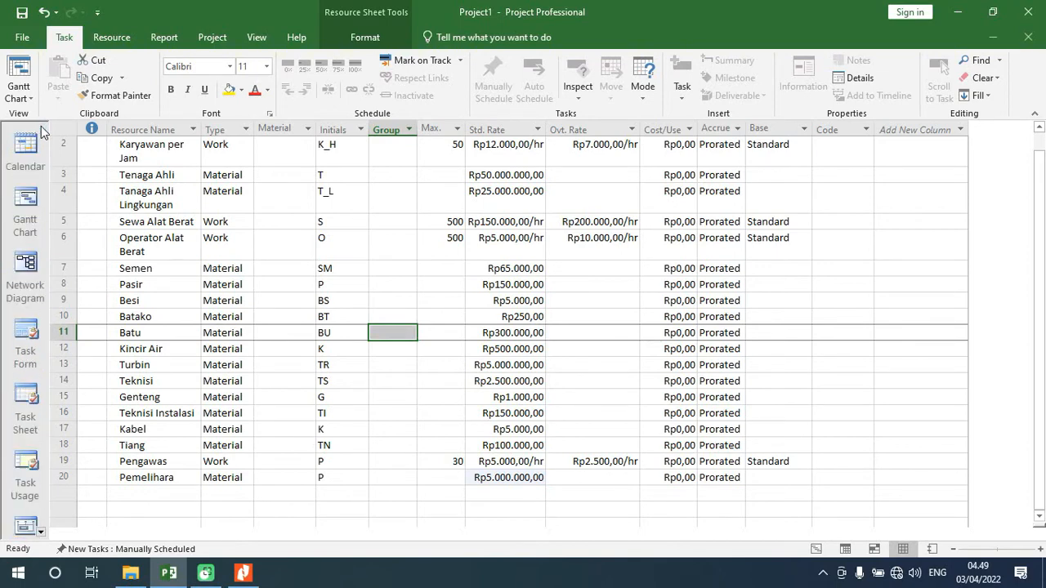
click(26, 205)
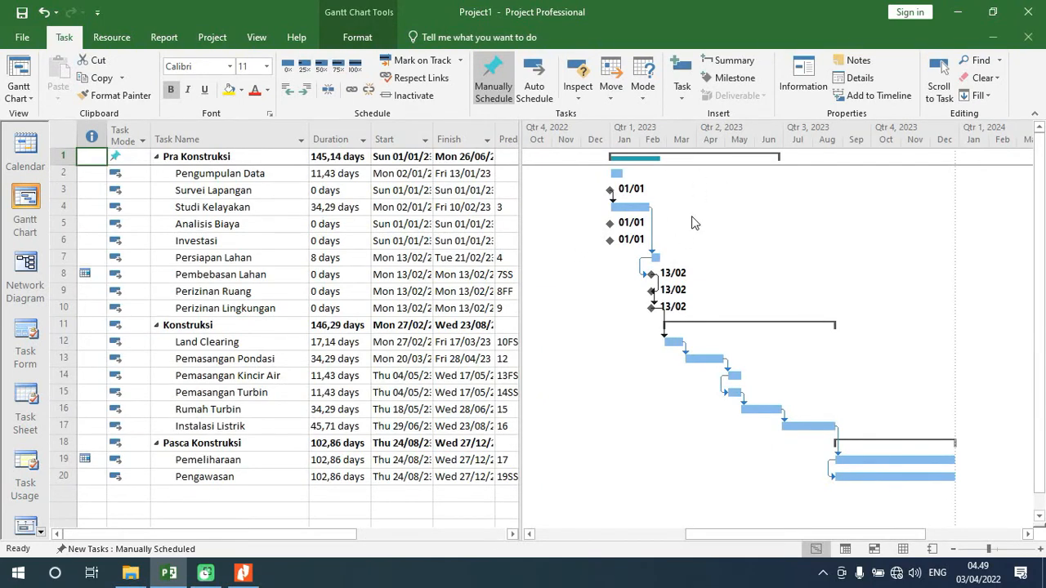
click(231, 173)
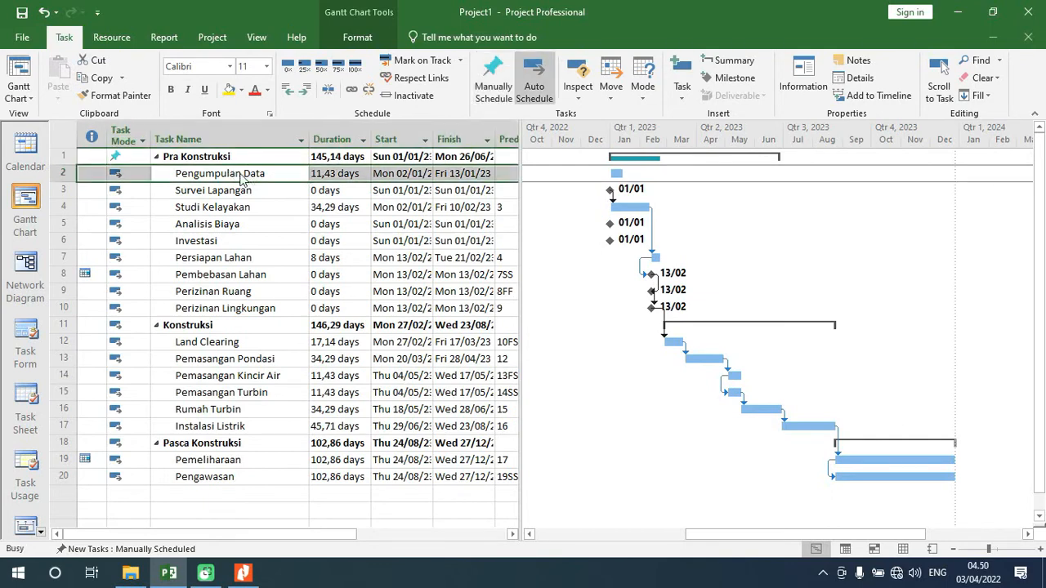
double_click(250, 173)
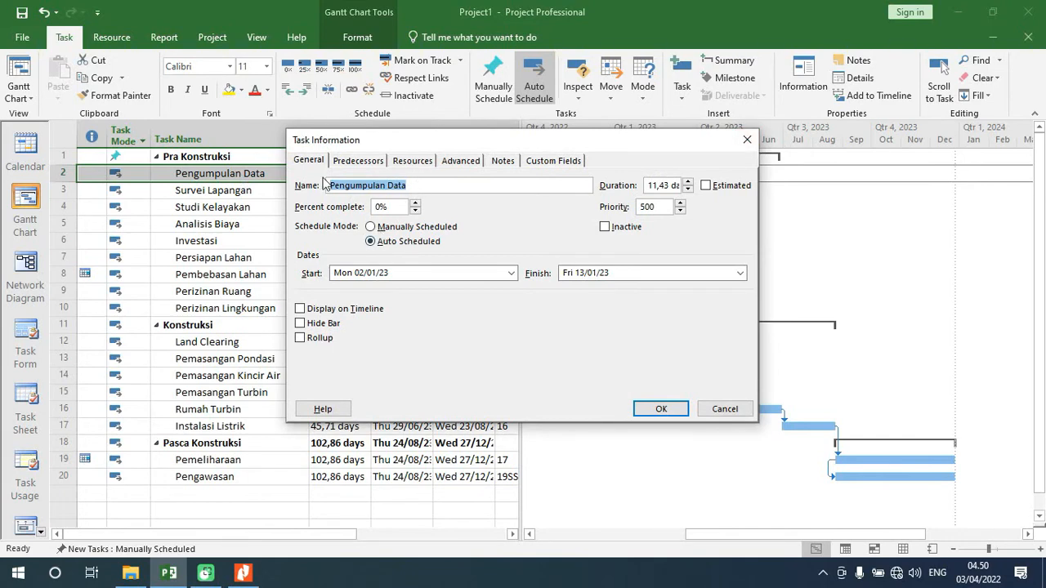
click(747, 140)
Step: Assign the Karyawan per Jam resource with 5 units to the Pengumpulan Data task
double_click(219, 175)
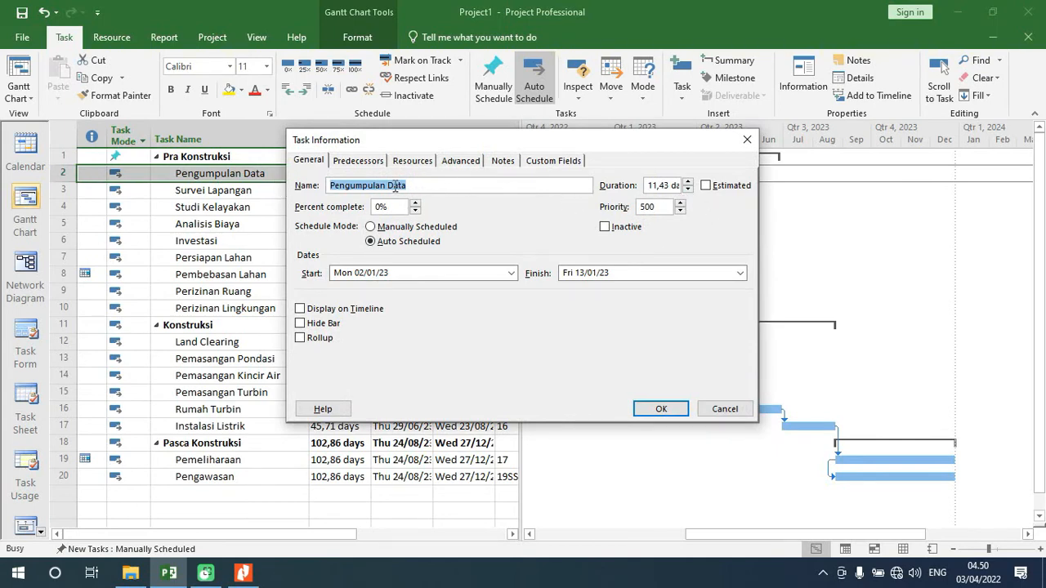
click(404, 161)
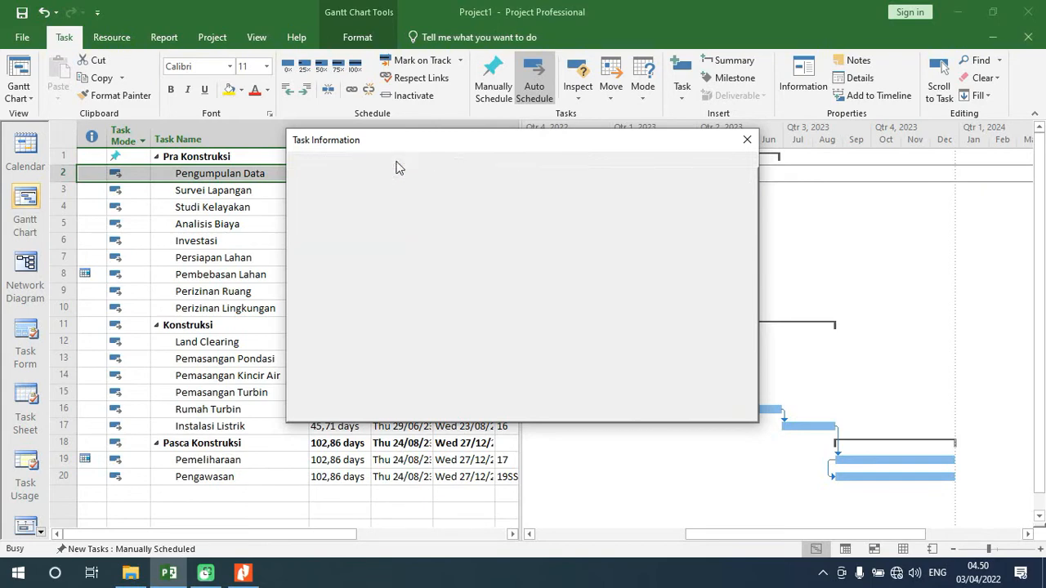
click(470, 231)
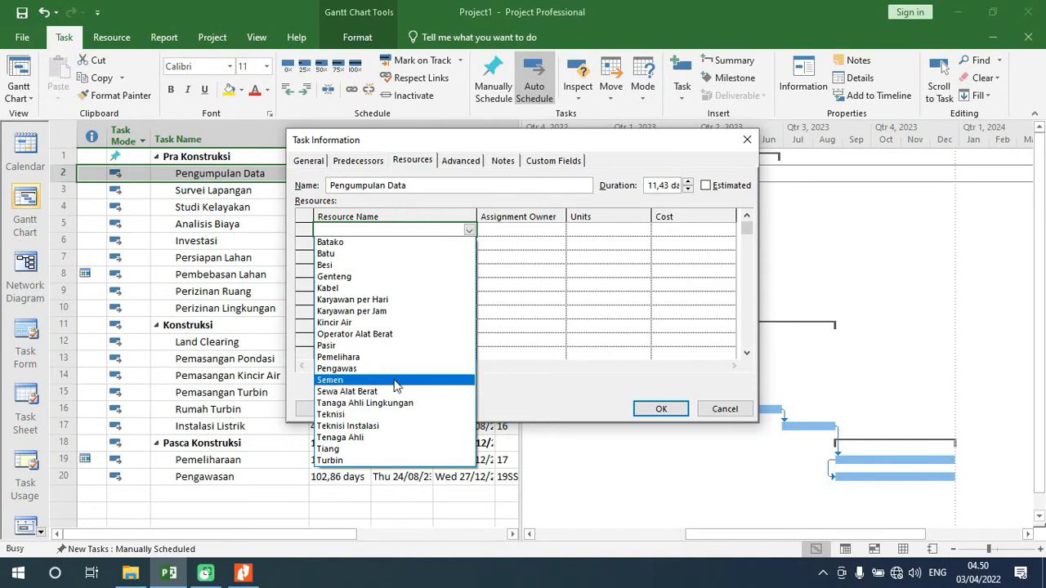
click(392, 311)
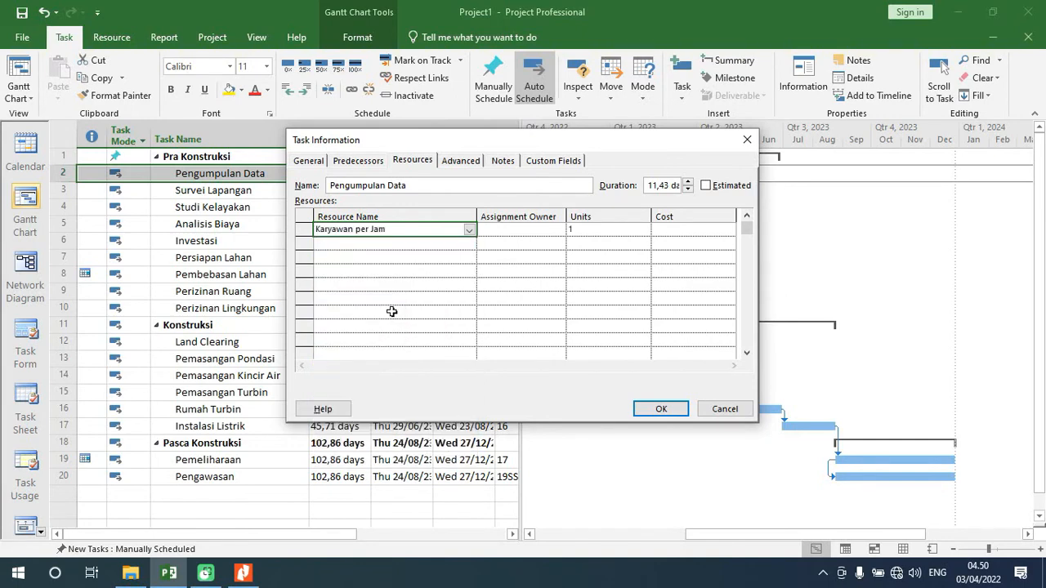
click(593, 233)
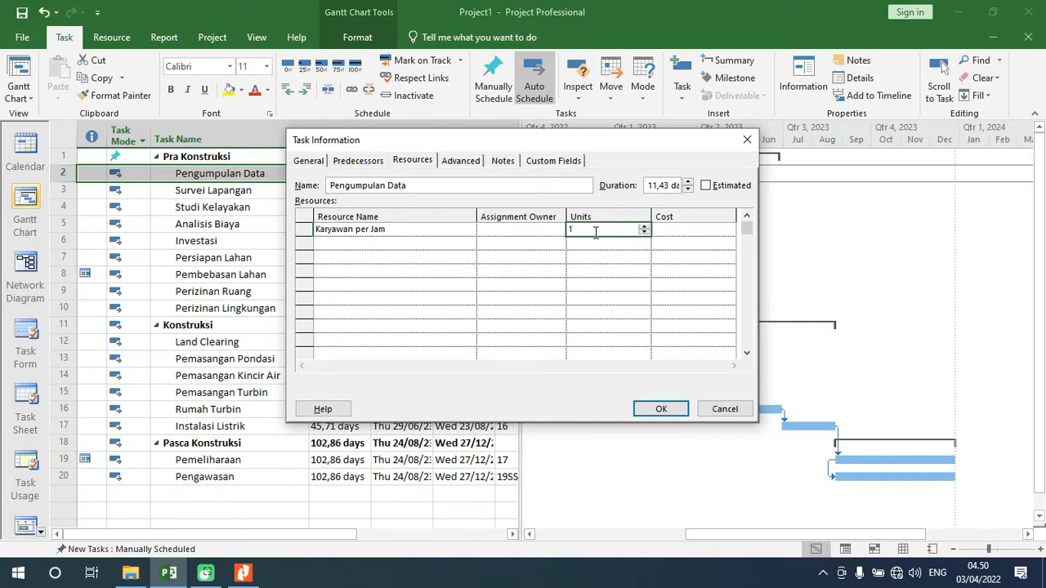
text(5)
key(Return)
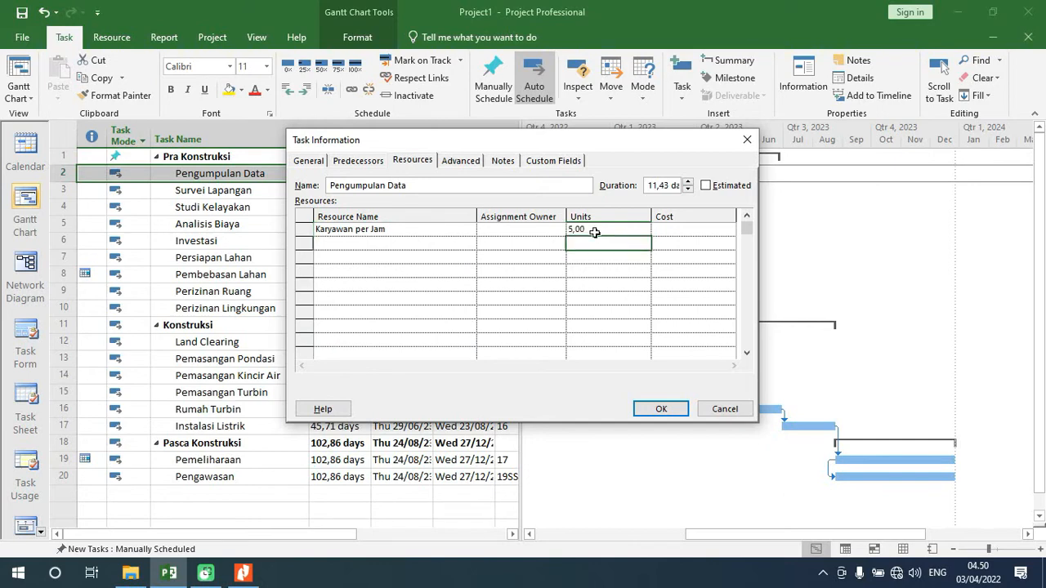
click(660, 409)
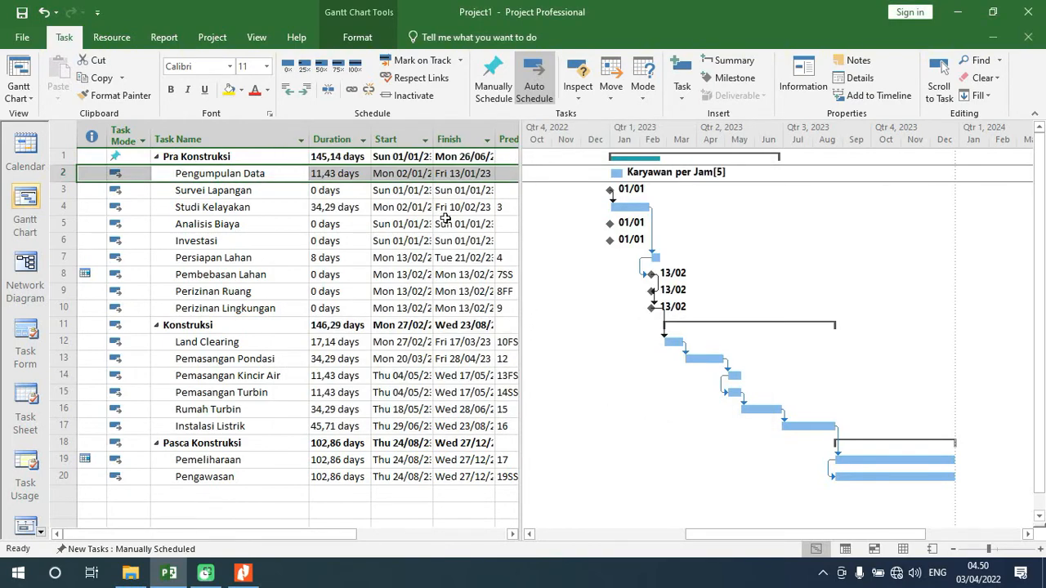
Step: Assign the Karyawan per Hari resource with 2 units to the Survei Lapangan task
double_click(242, 190)
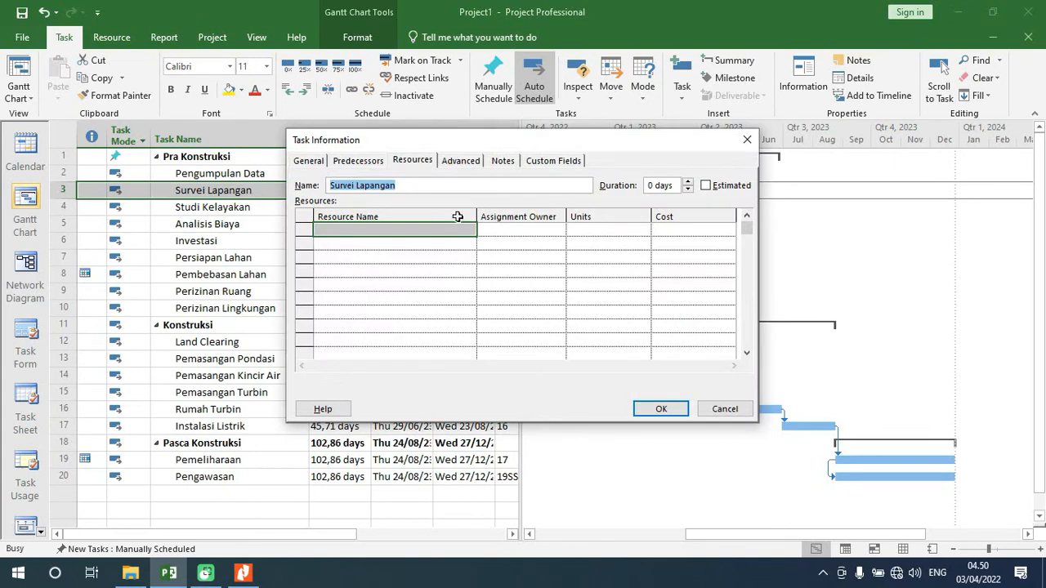
click(444, 233)
click(468, 231)
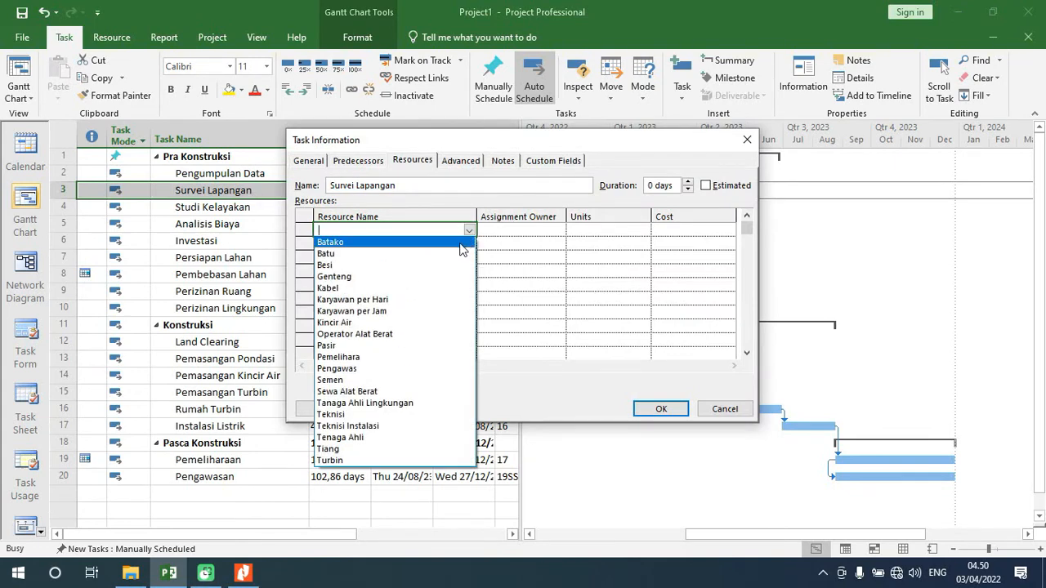
click(406, 300)
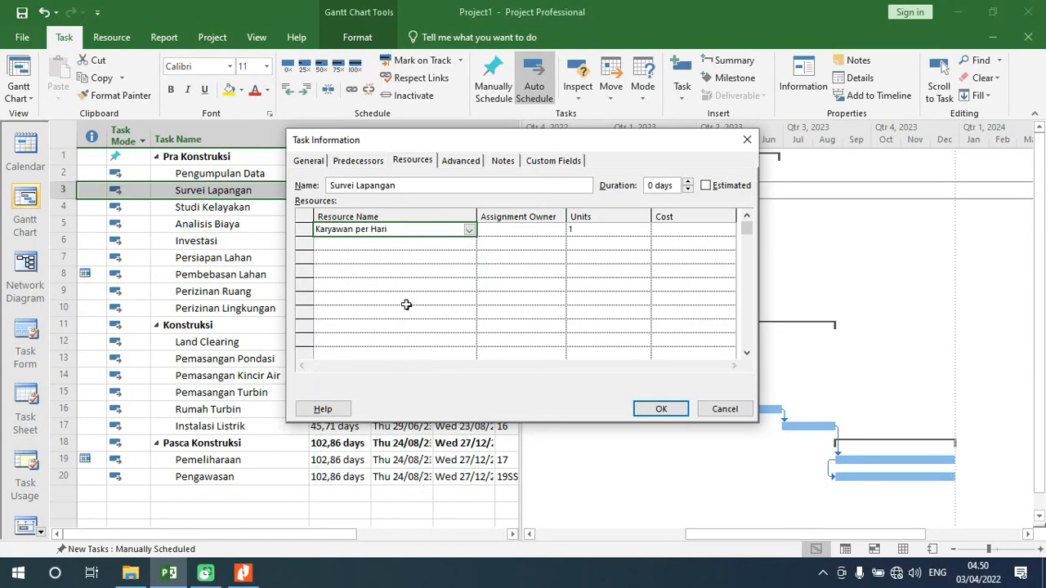
click(600, 229)
click(643, 226)
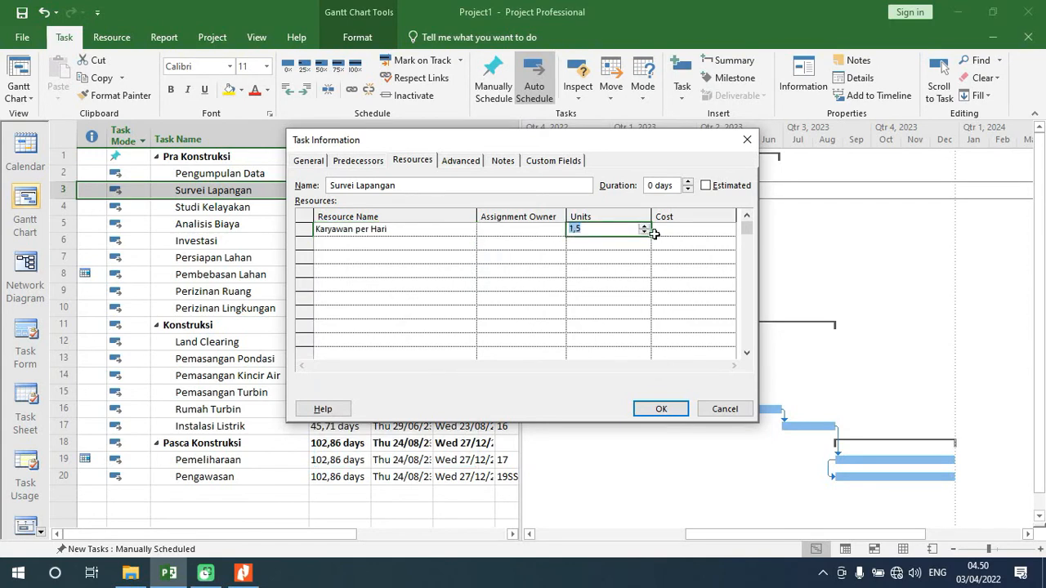
click(643, 226)
click(661, 408)
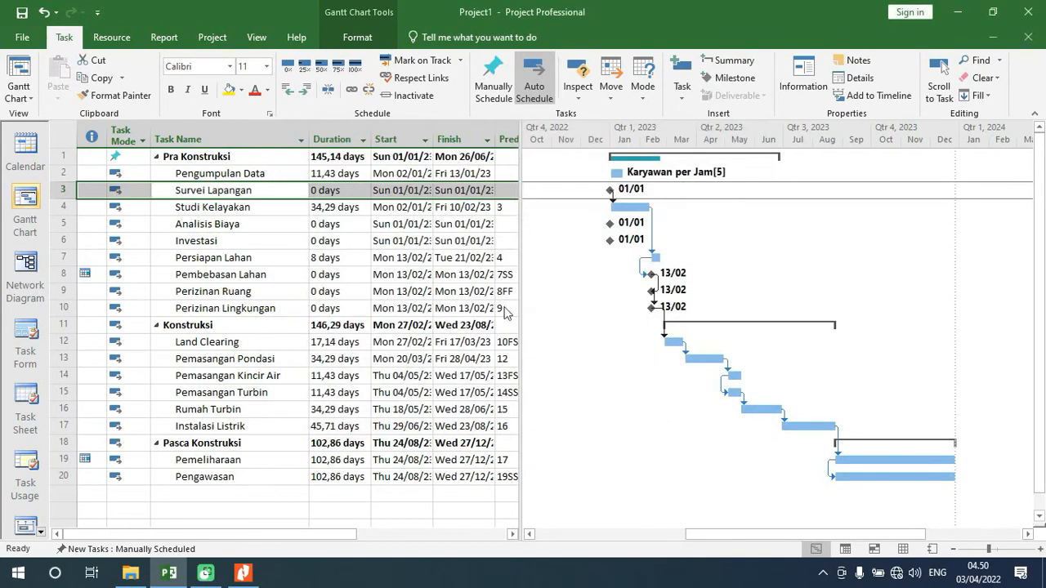
Step: Set the duration of the Survei Lapangan task to 7 days
click(316, 189)
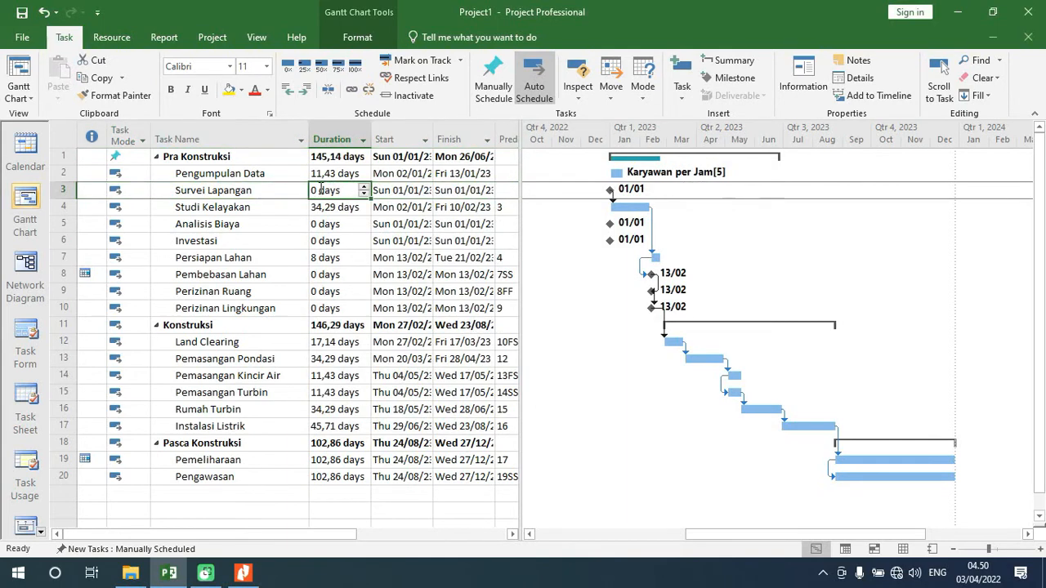
click(316, 189)
key(BackSpace)
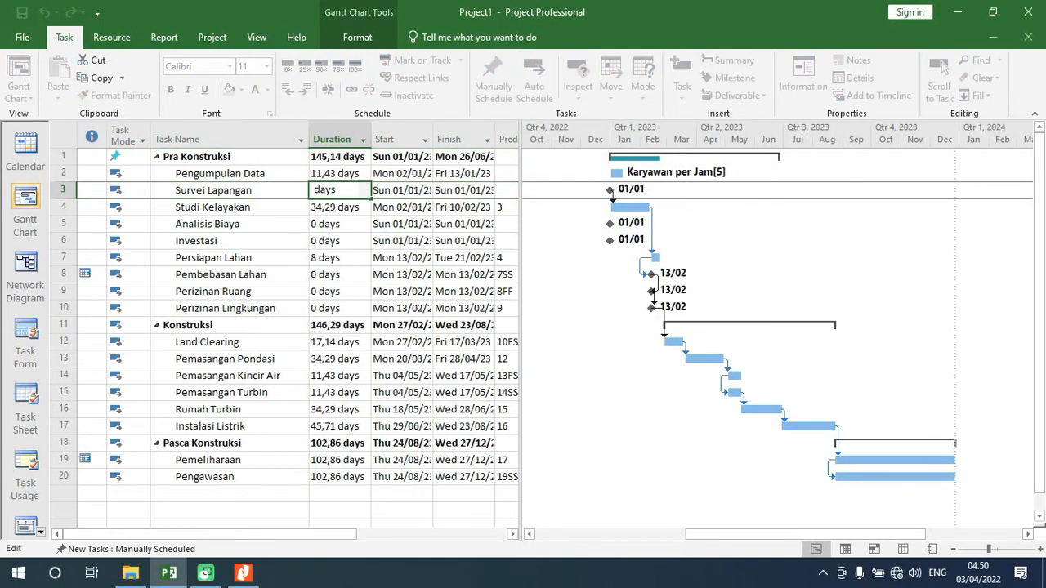
text(7)
key(Return)
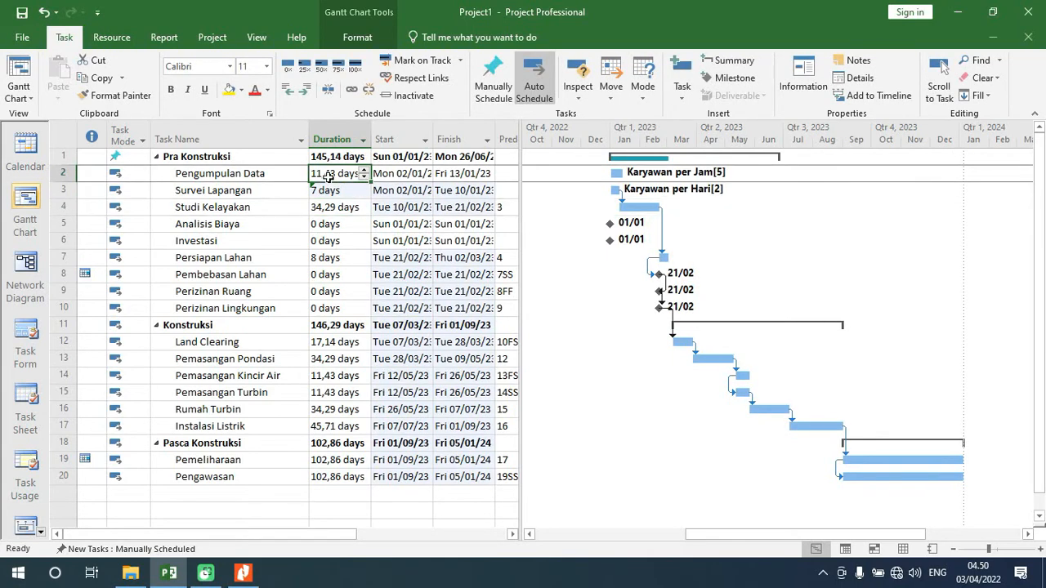
click(329, 174)
click(319, 189)
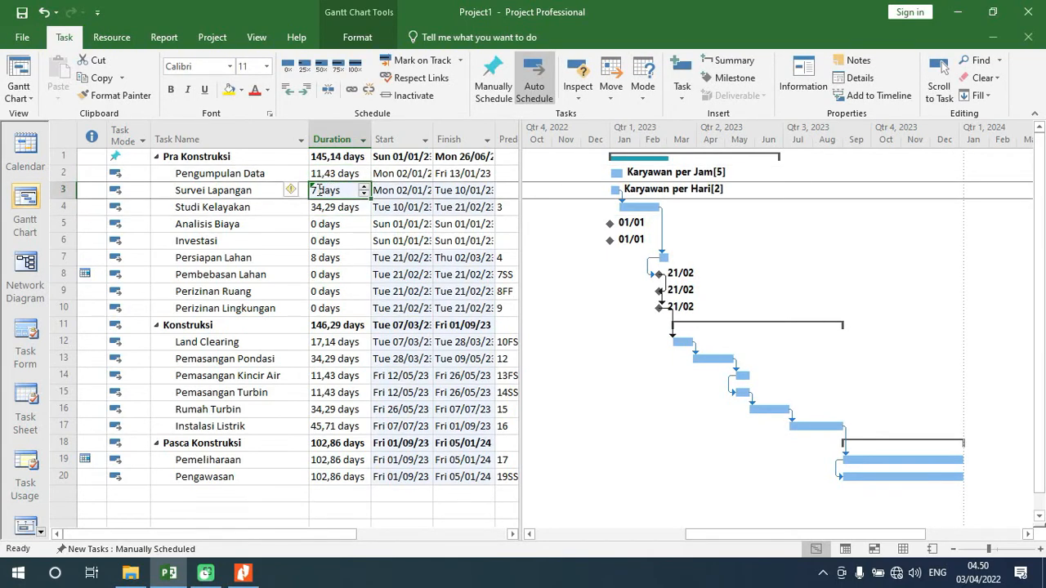
Step: Set the duration of the Pengumpulan Data task to 14 days
click(329, 174)
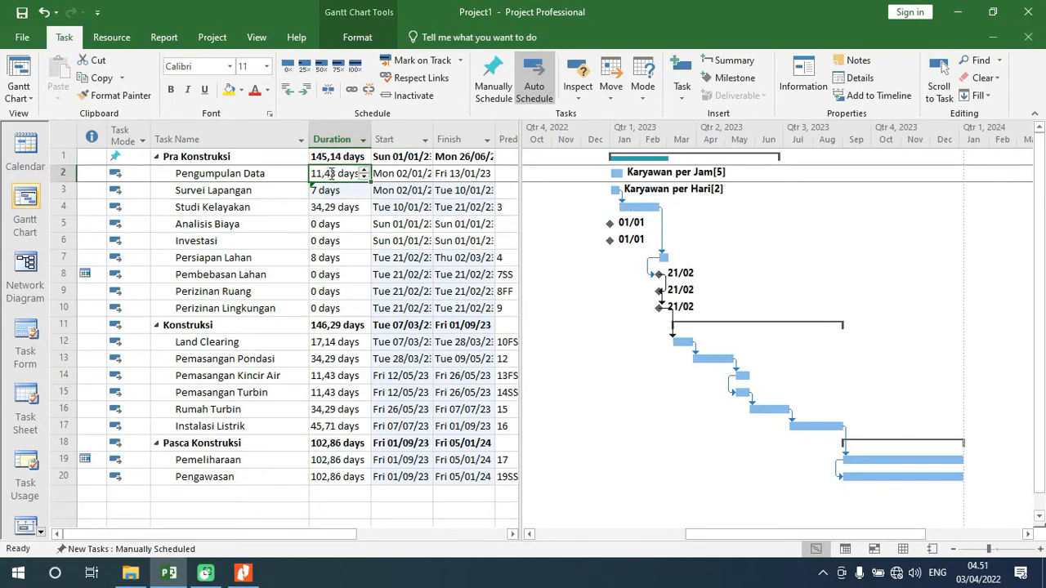
click(317, 174)
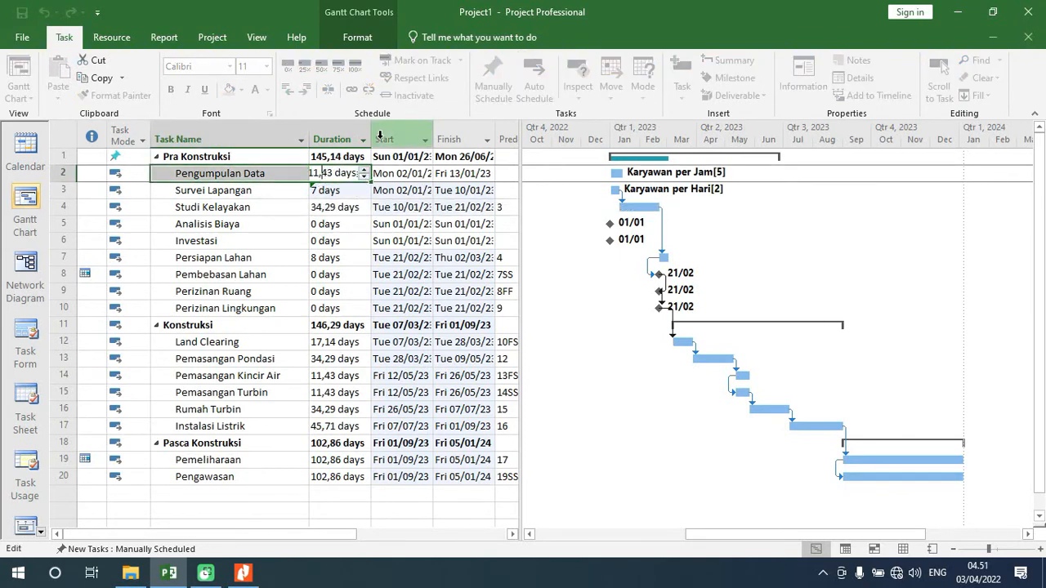
key(Delete)
key(Delete)
key(Delete)
key(Delete)
text(14)
key(BackSpace)
key(BackSpace)
text(4)
key(Return)
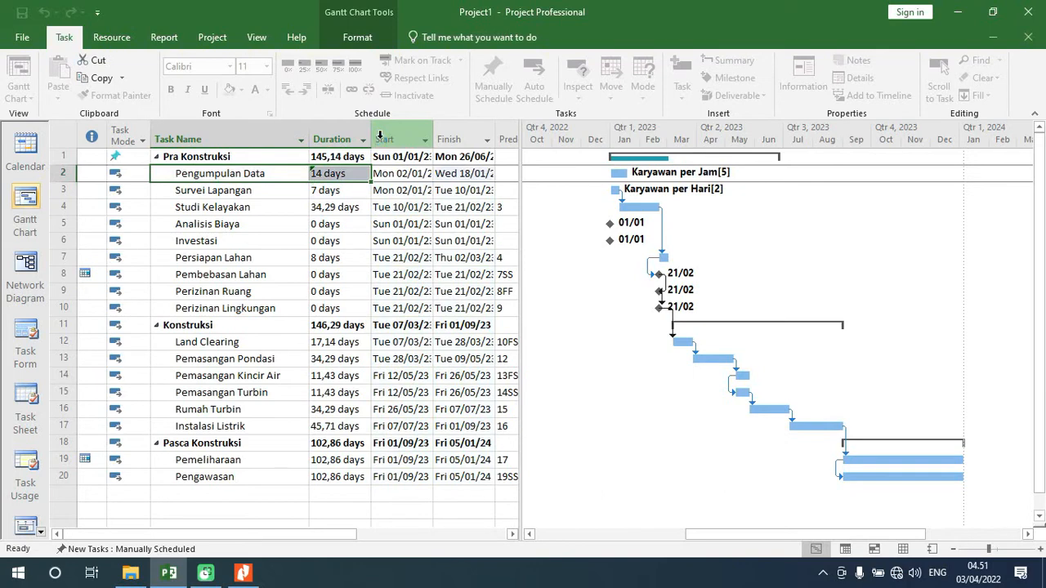
Step: Set the duration of the Studi Kelayakan task to 60 days
click(341, 273)
click(330, 209)
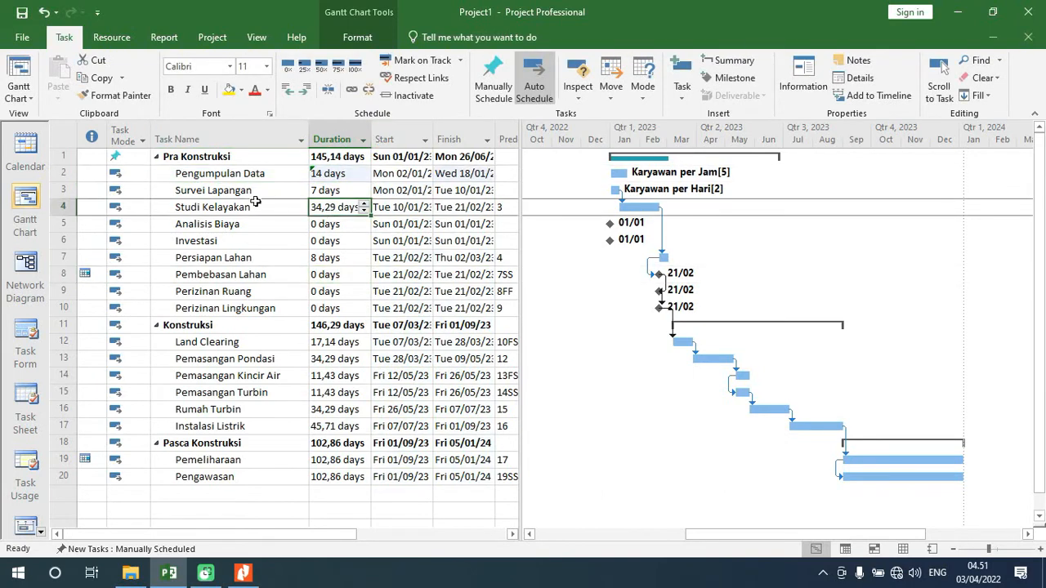
click(335, 209)
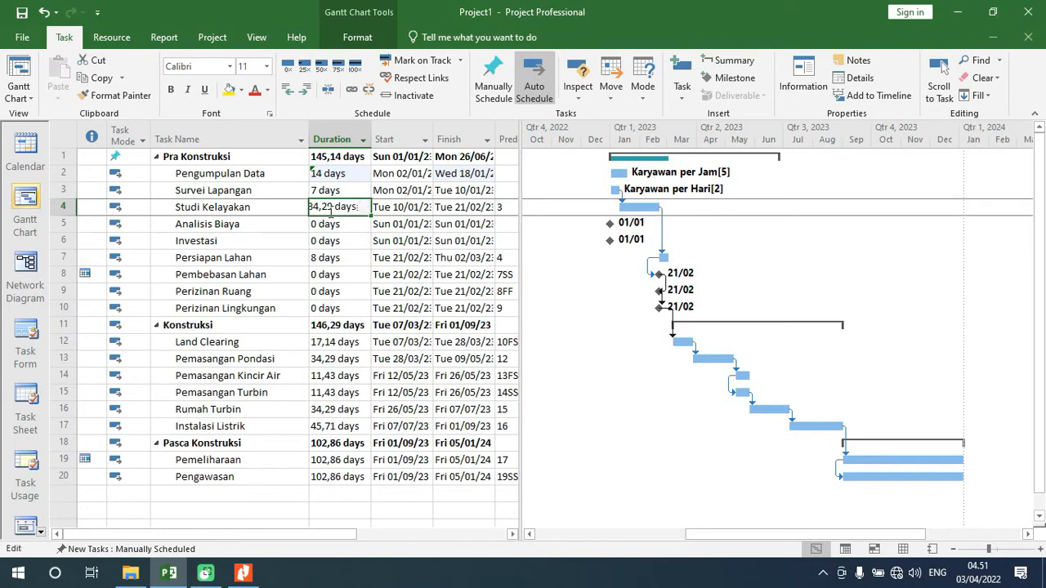
key(BackSpace)
key(BackSpace)
key(BackSpace)
key(BackSpace)
key(BackSpace)
key(BackSpace)
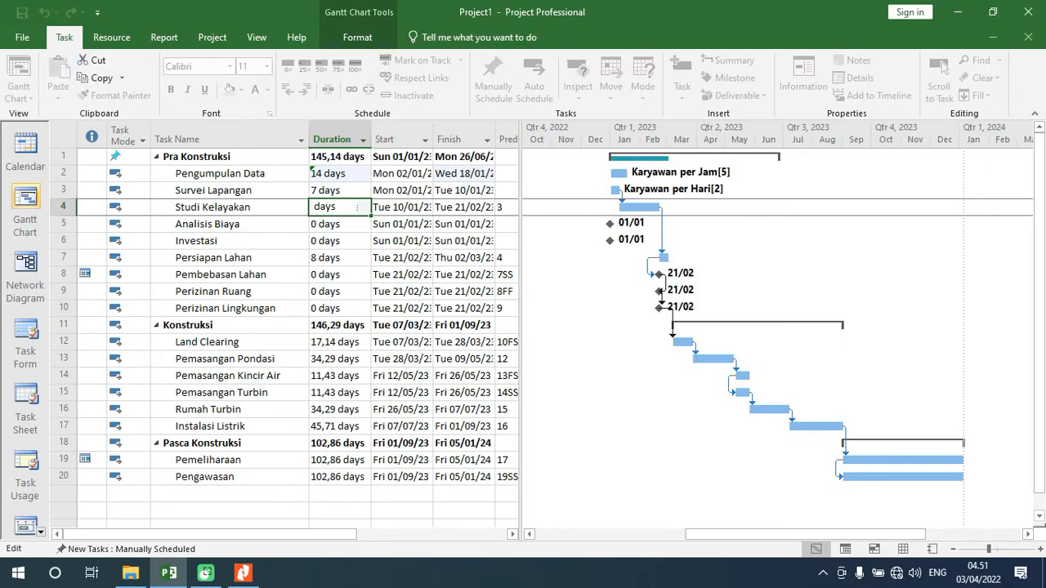
text(60)
key(Return)
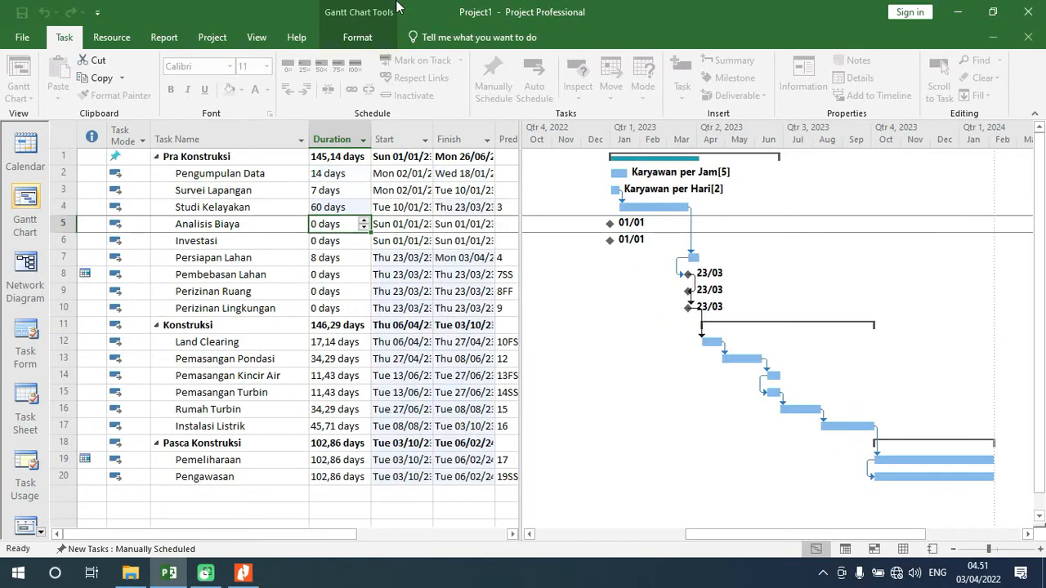
key(Up)
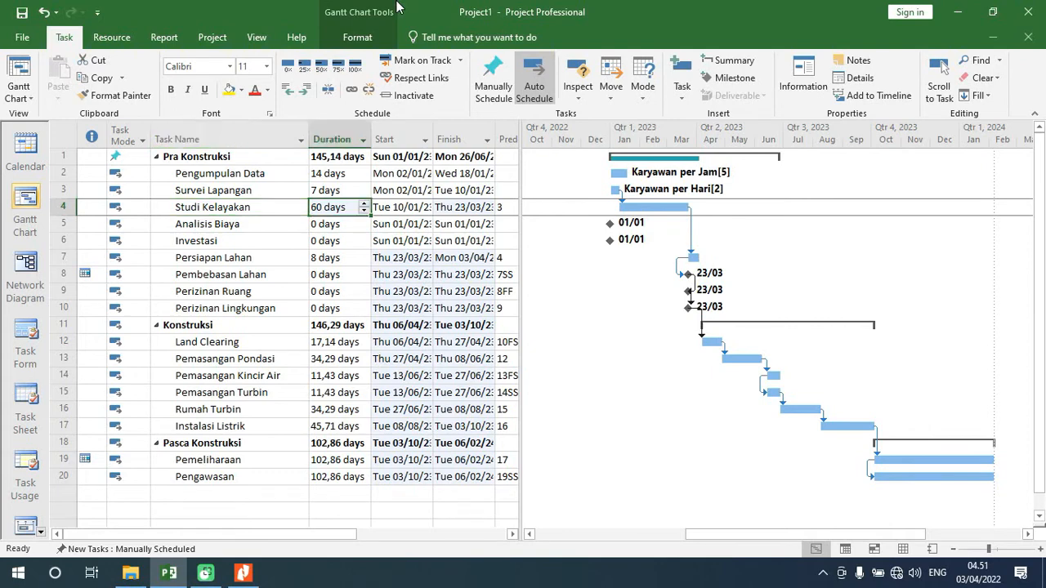
key(Down)
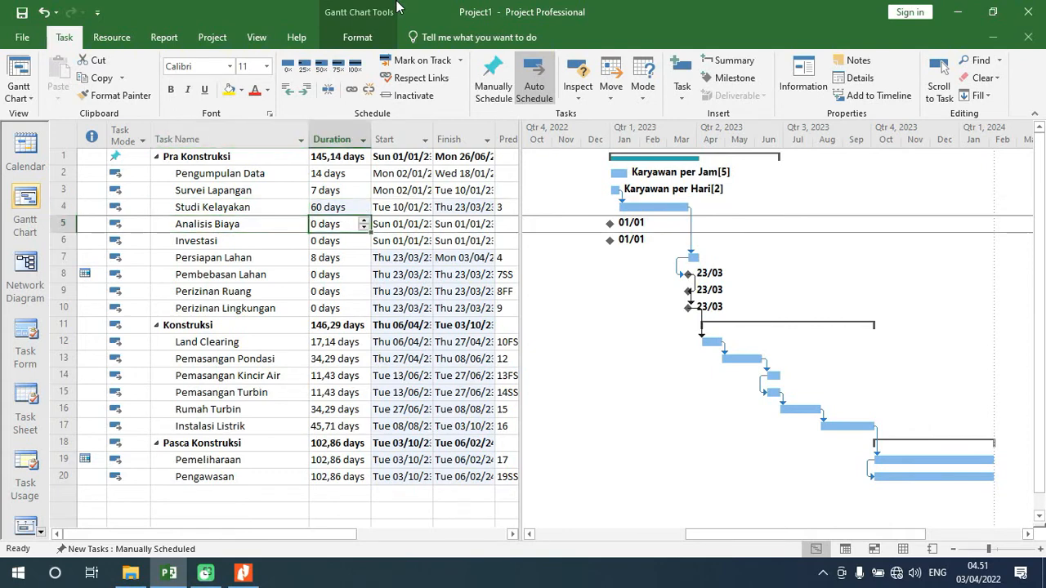
key(Up)
key(Left)
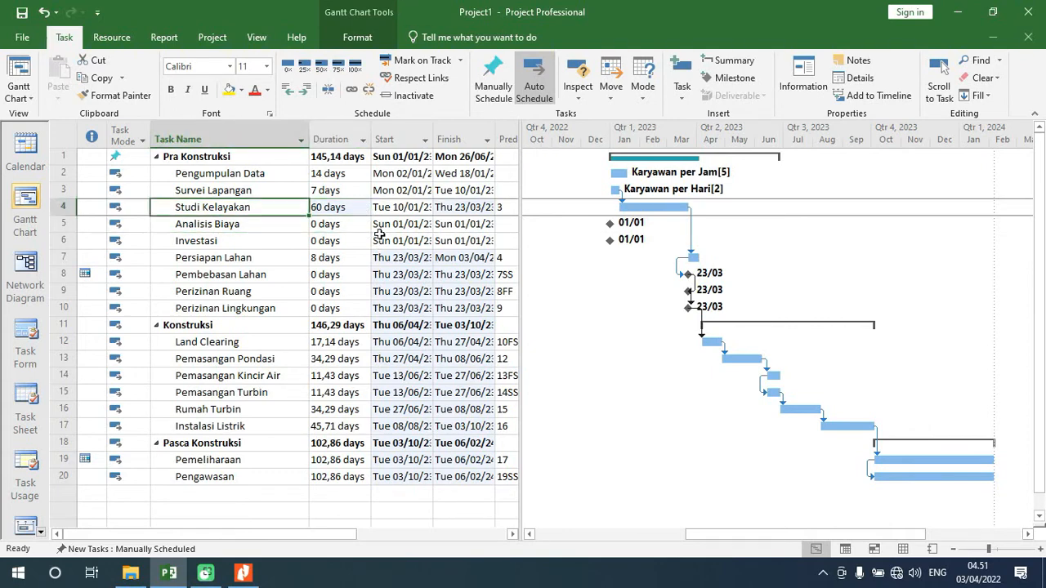
Step: Assign the Tenaga Ahli resource with 1 unit to the Studi Kelayakan task
double_click(258, 208)
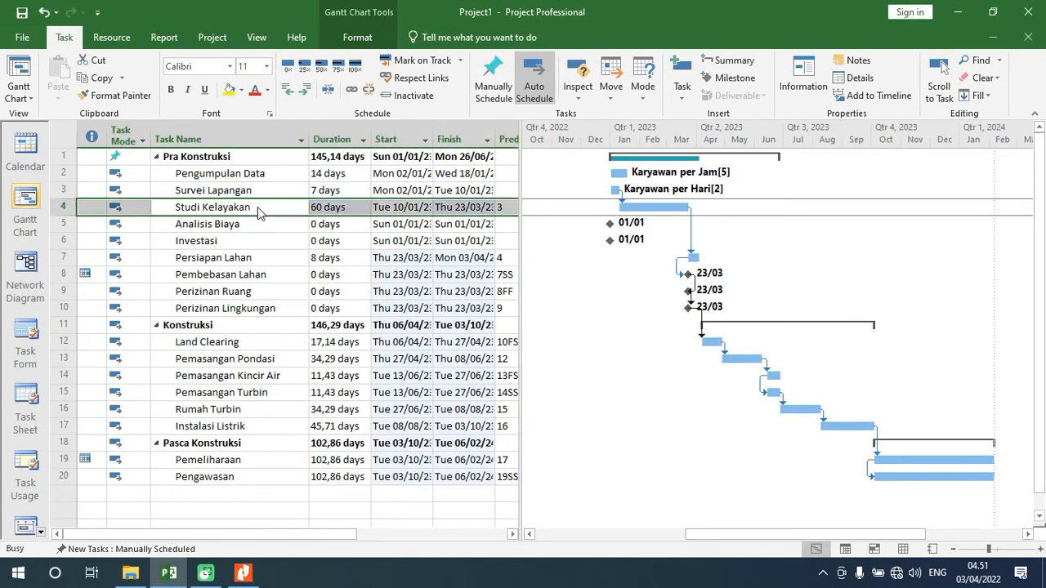
click(466, 230)
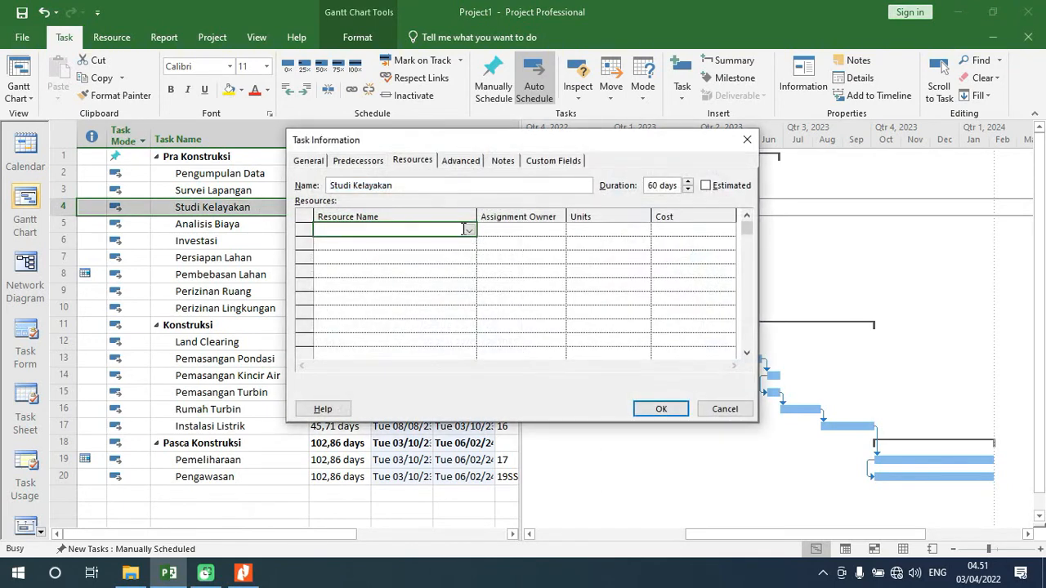
click(468, 232)
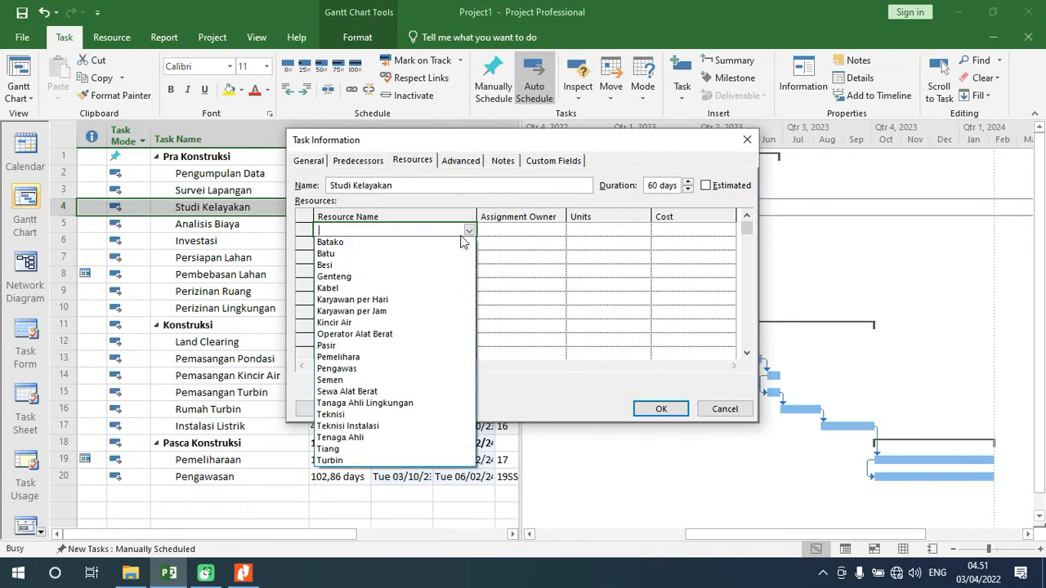
click(418, 441)
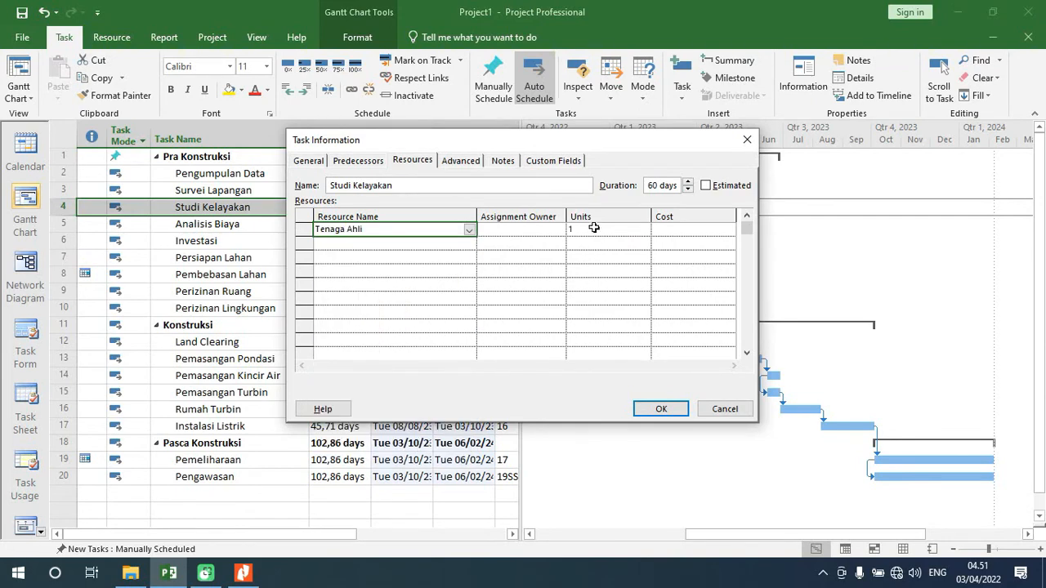
click(639, 230)
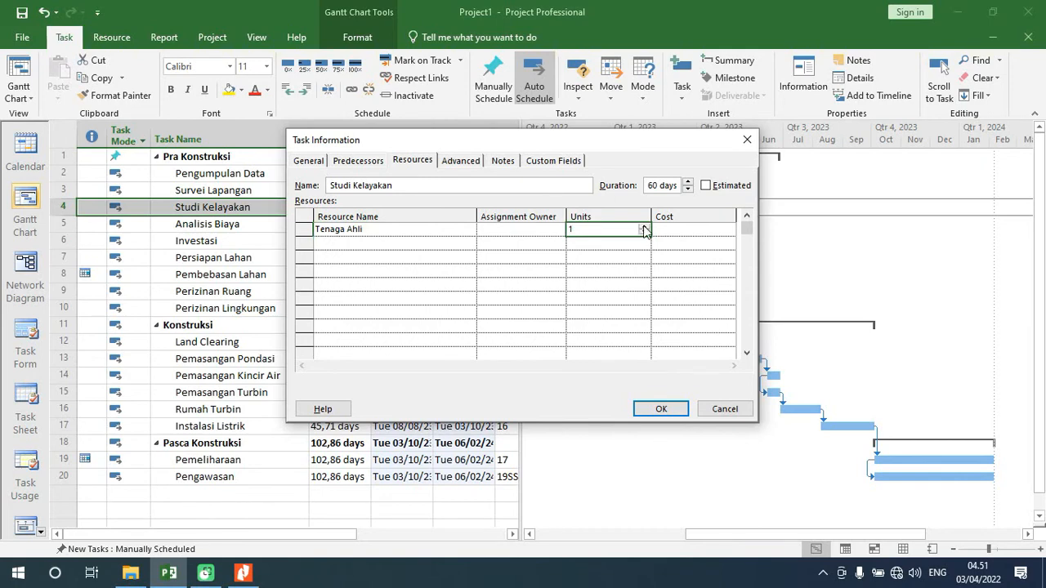
click(662, 408)
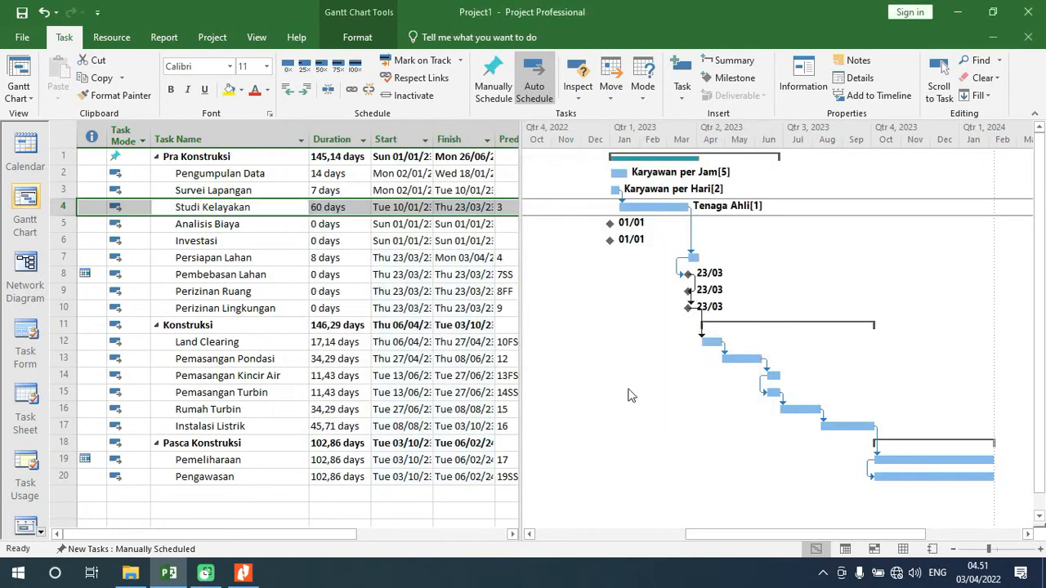
Step: Assign the Karyawan per Jam resource with 1 unit to the Analisis Biaya task
click(338, 223)
double_click(340, 227)
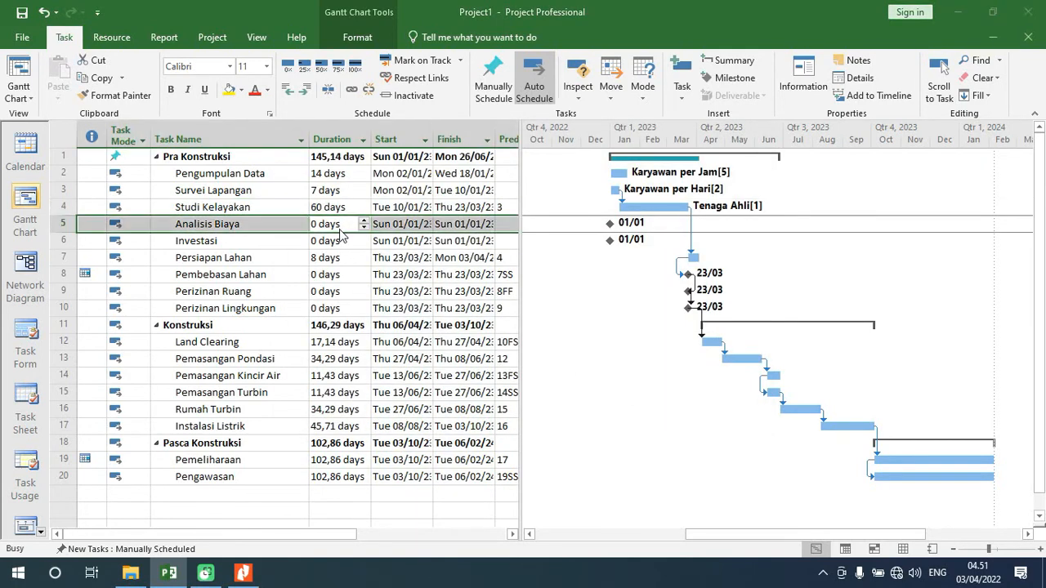
click(469, 231)
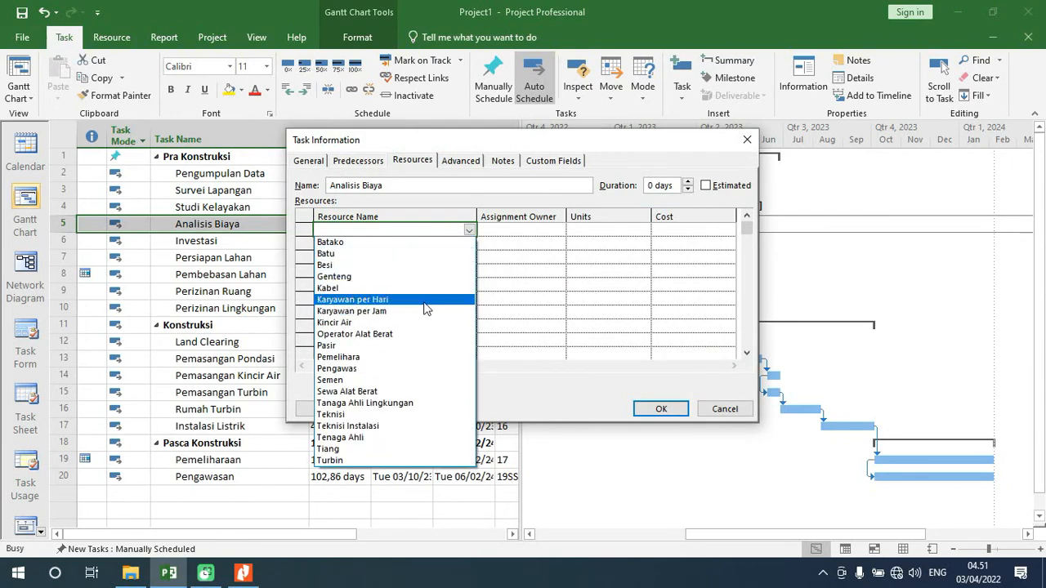
click(392, 311)
click(640, 229)
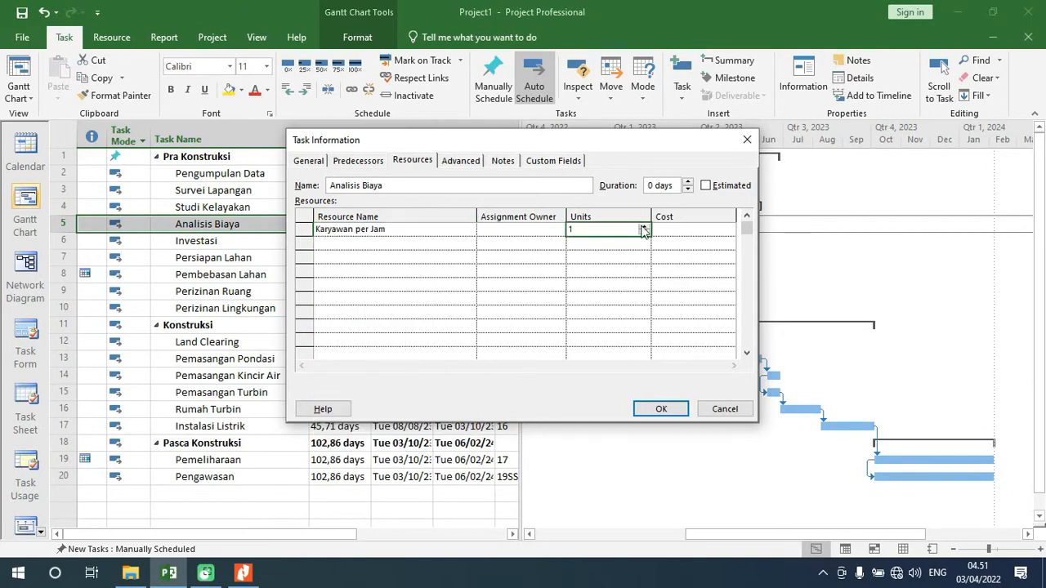
click(643, 229)
click(661, 408)
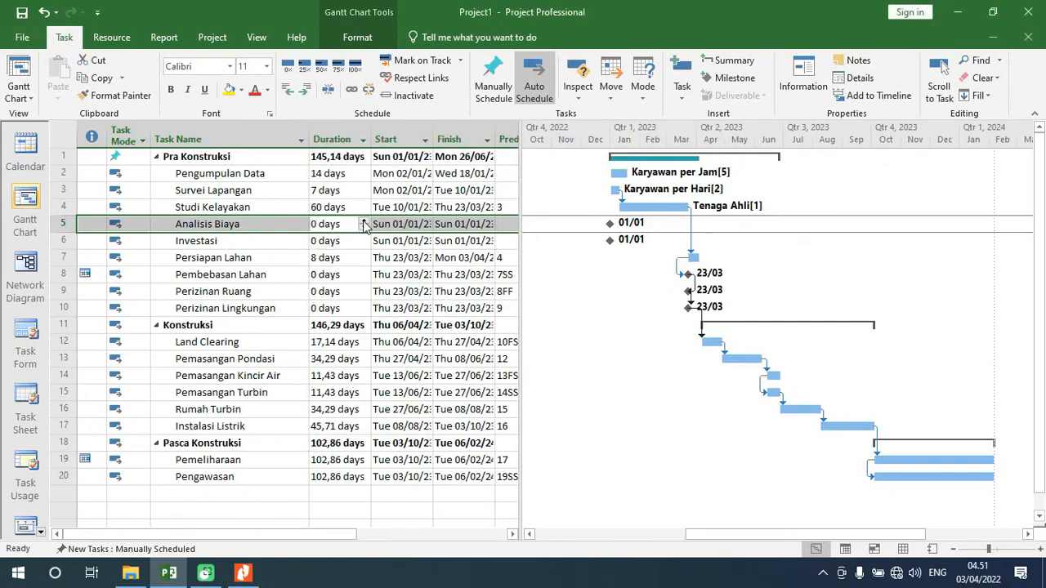
Step: Set the duration of the Analisis Biaya task to 7 days
click(325, 223)
click(317, 225)
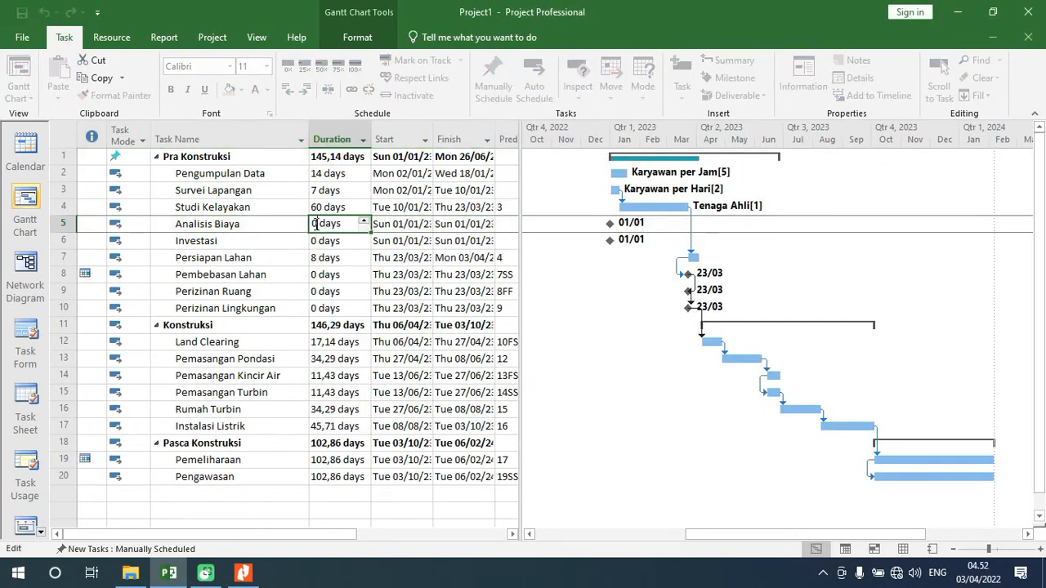
double_click(309, 225)
text(7)
key(Return)
key(Return)
key(Up)
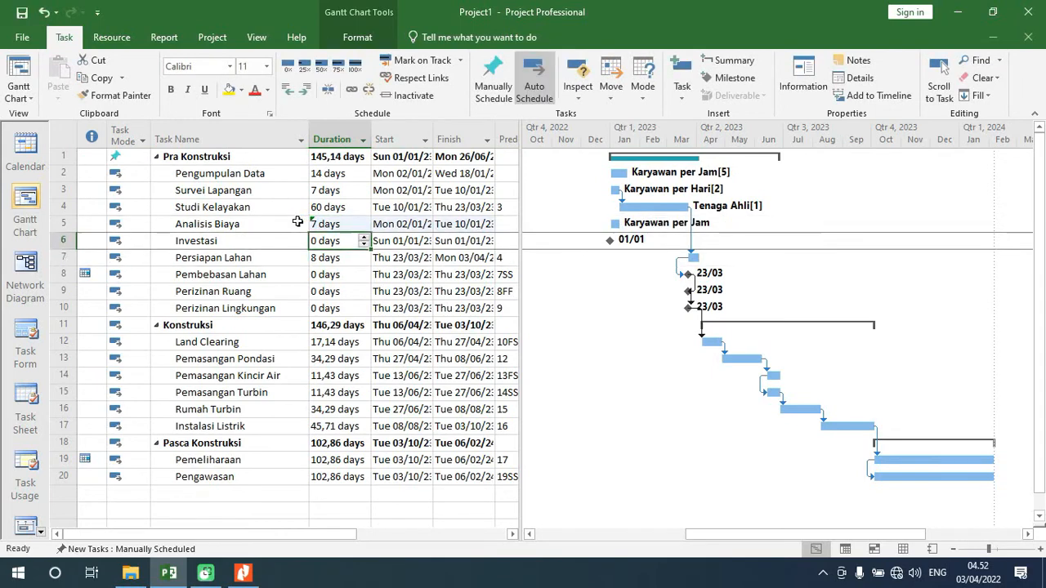
Step: Assign the Karyawan per Hari resource with 2 units to the Investasi task
double_click(254, 246)
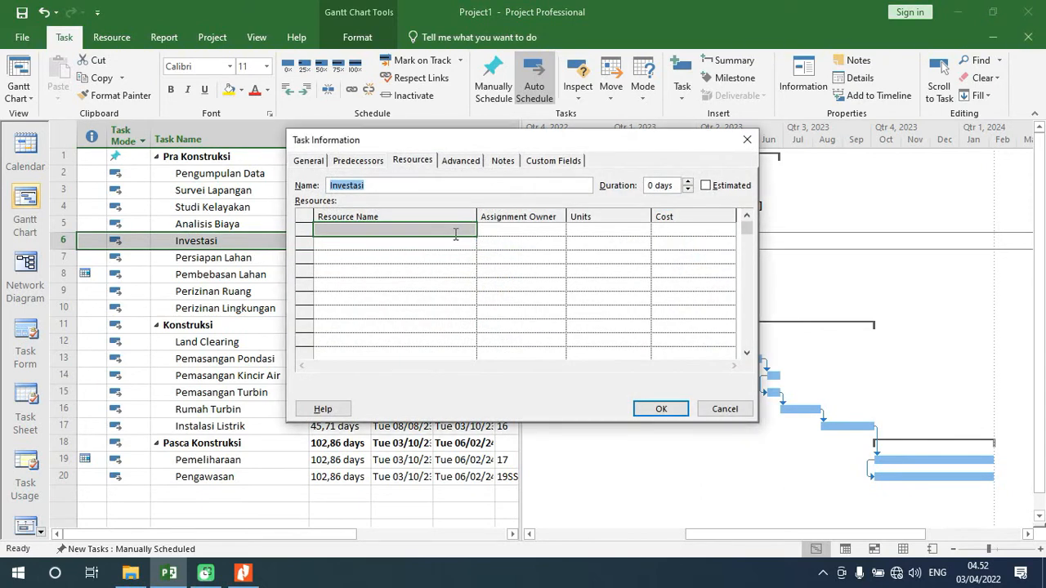
click(455, 234)
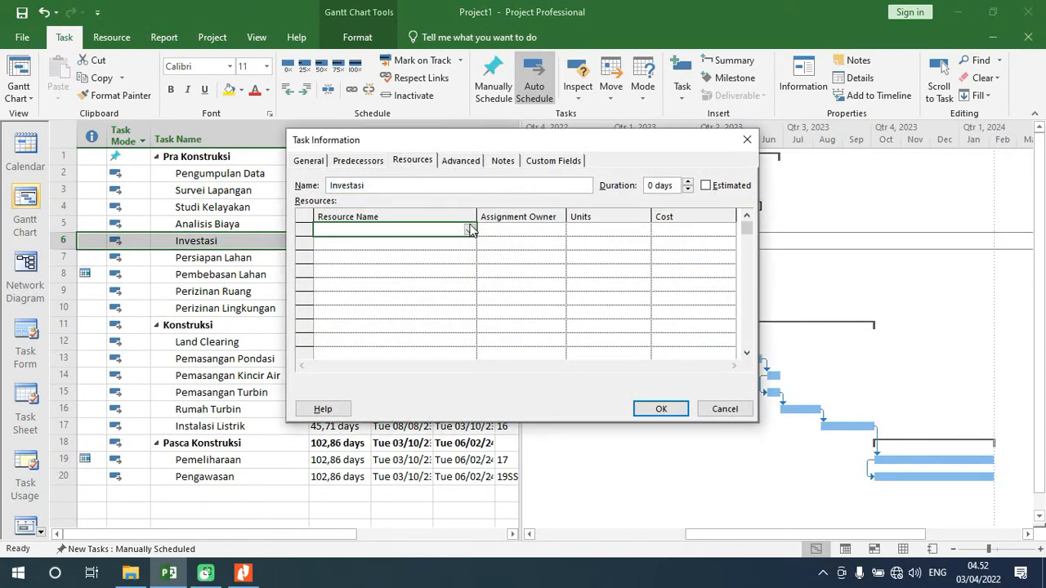
click(470, 231)
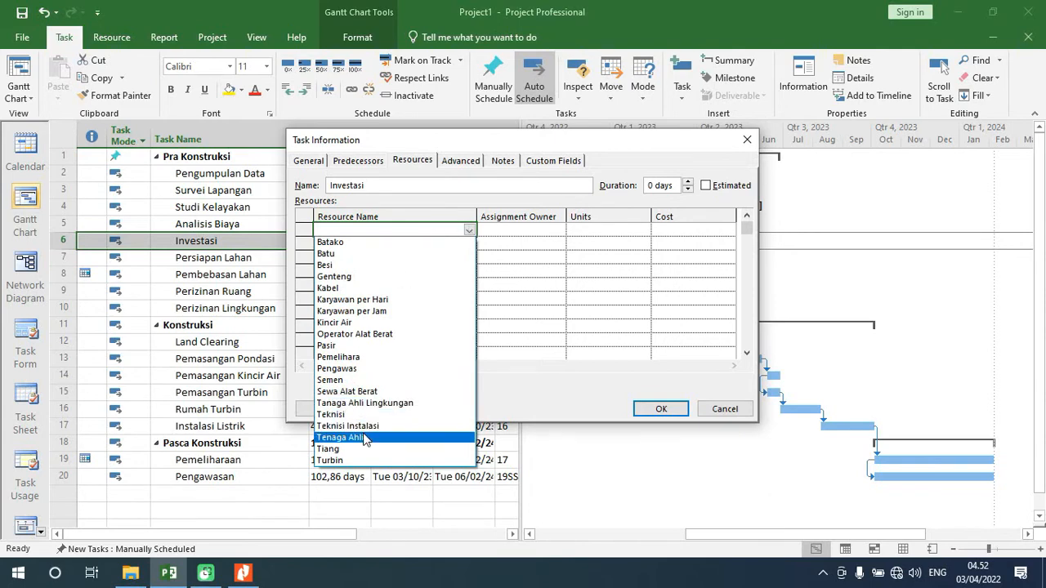
click(384, 311)
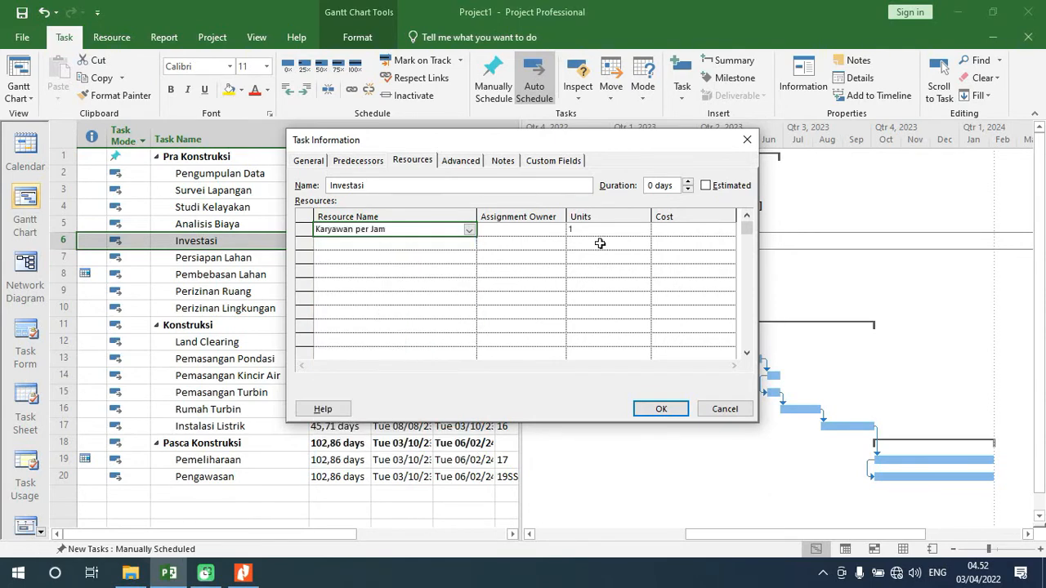
click(472, 235)
click(471, 231)
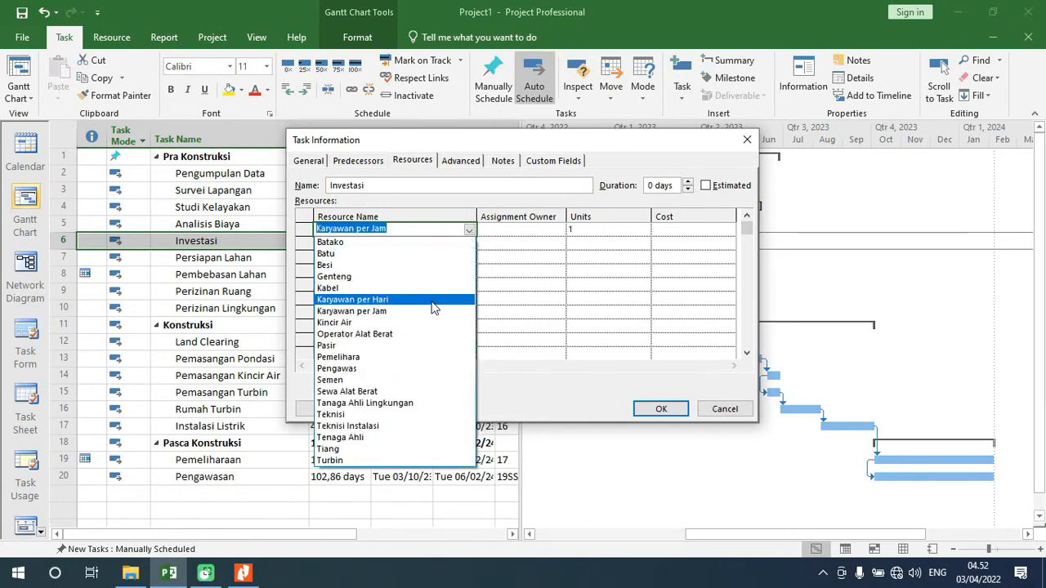
click(375, 301)
click(643, 234)
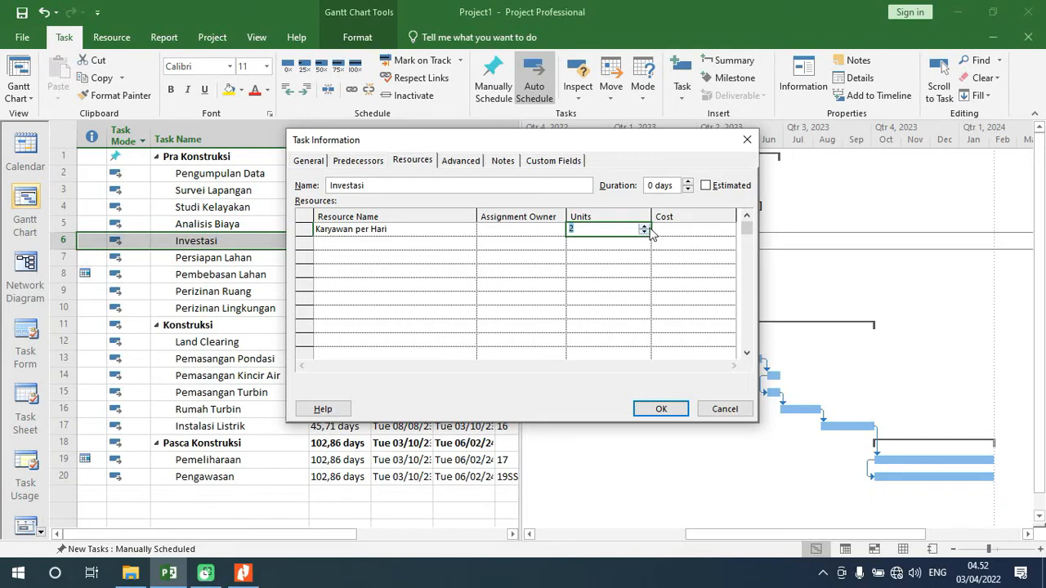
click(661, 409)
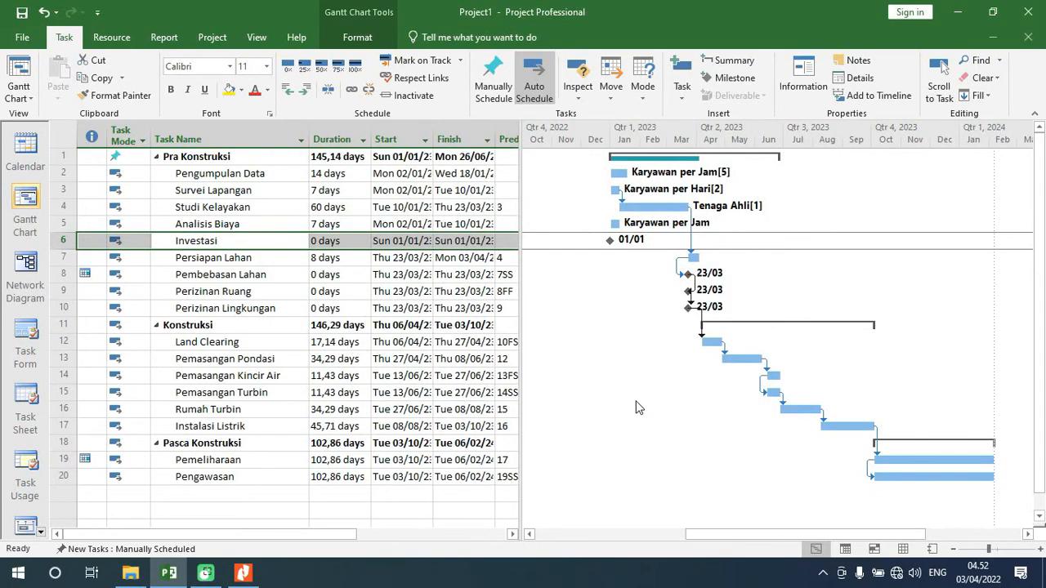
click(319, 244)
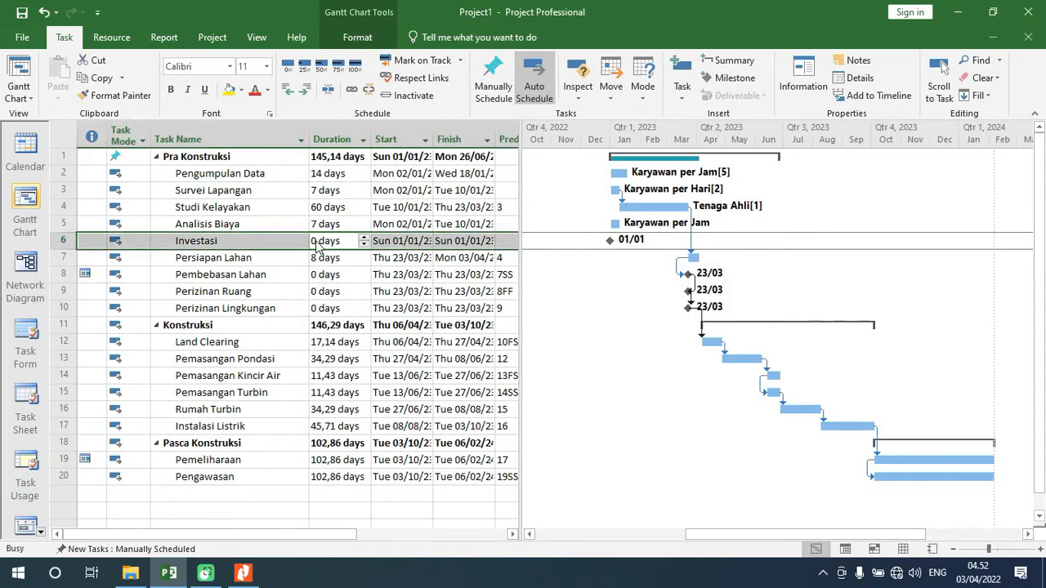
double_click(319, 245)
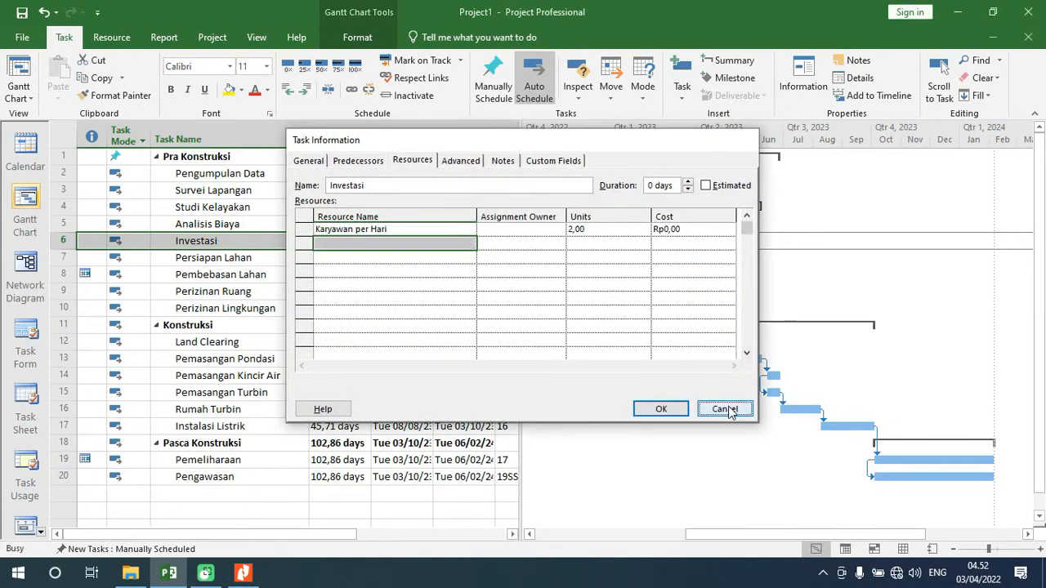
click(724, 408)
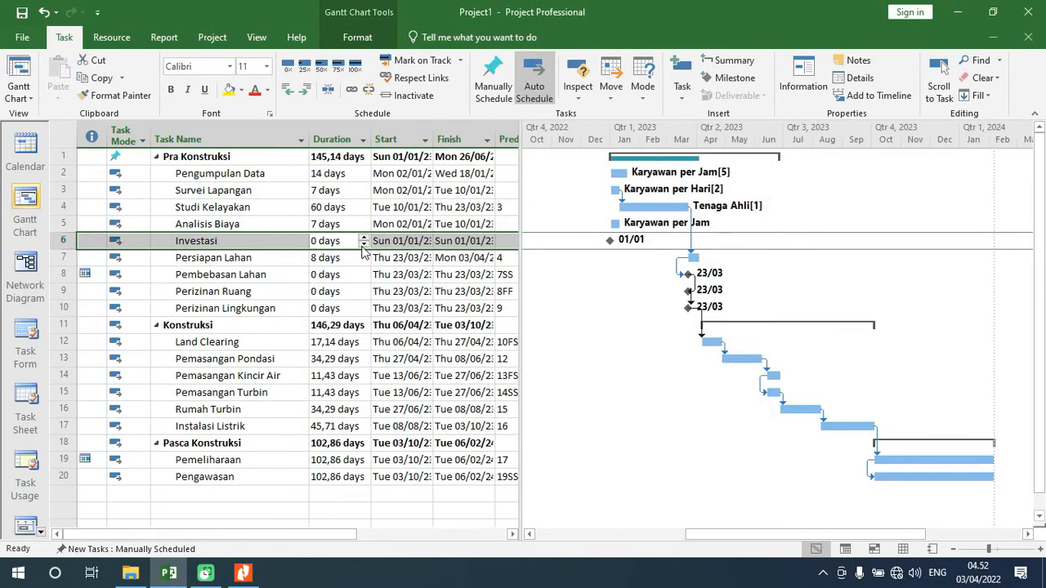
click(319, 241)
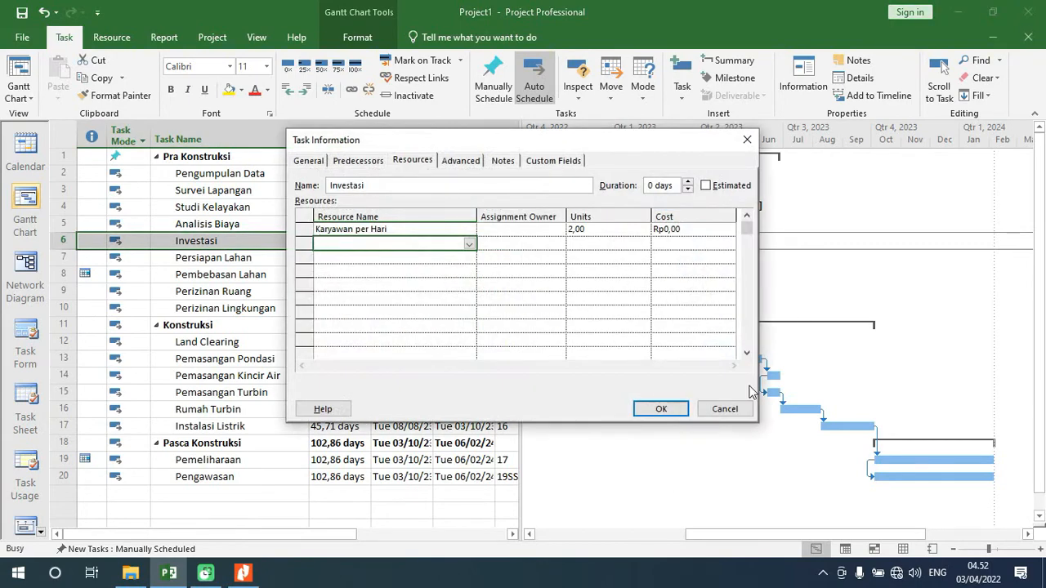
click(668, 406)
Step: Set the duration of the Investasi task to 30 days
click(318, 242)
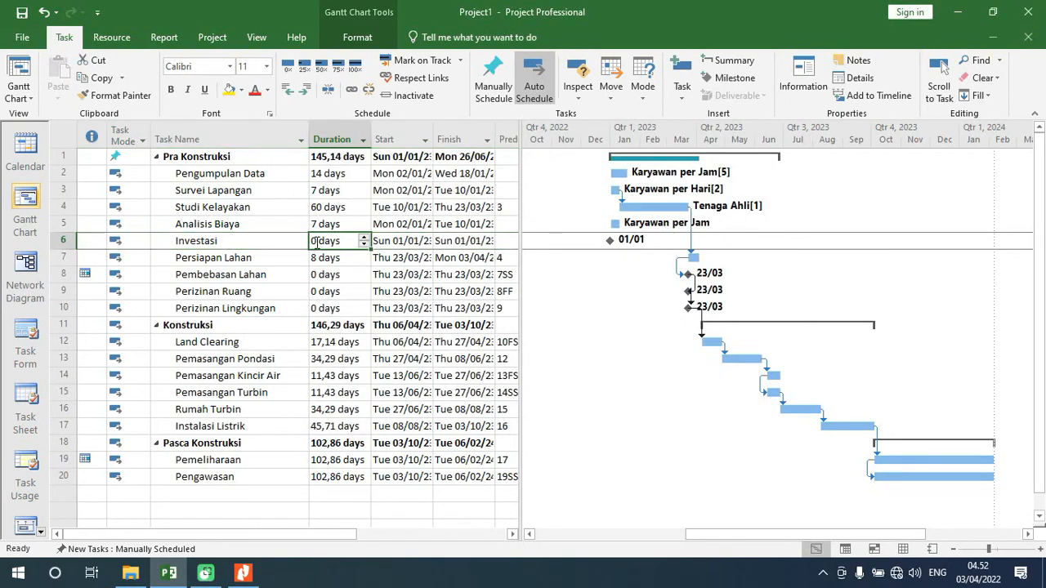
key(BackSpace)
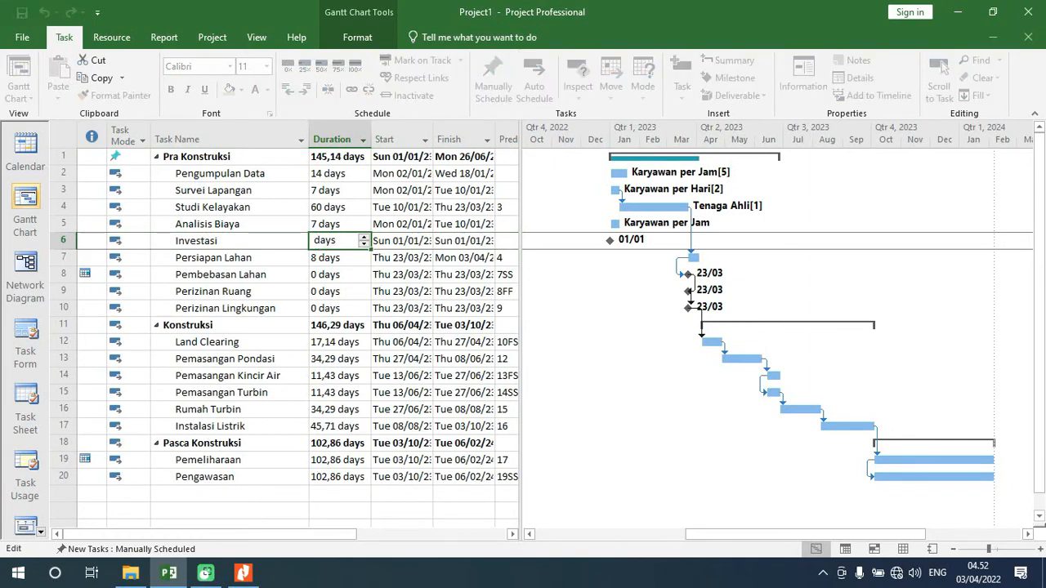
text(30)
key(Return)
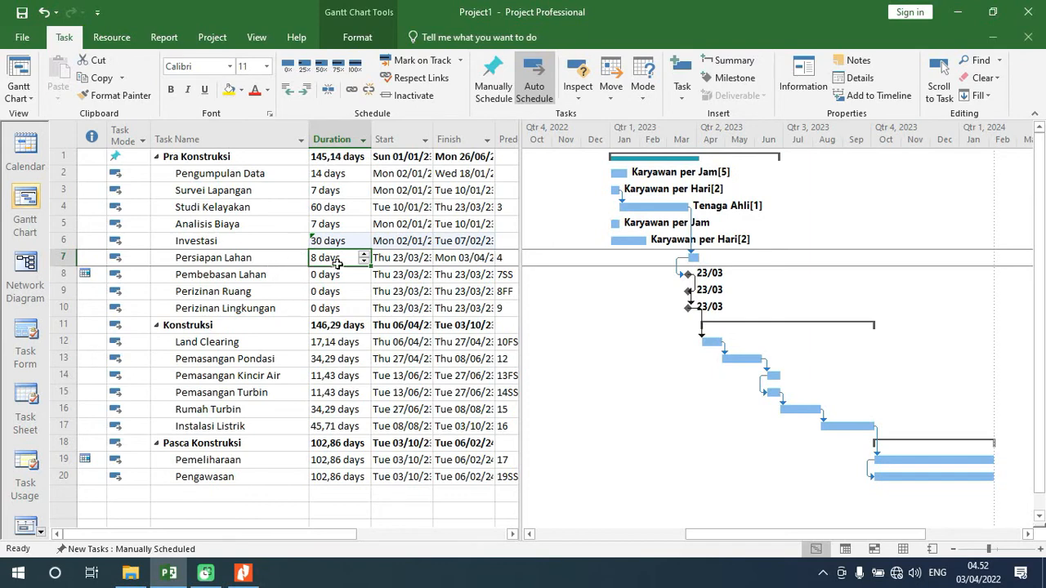
Step: Assign the Karyawan per Hari resource with 1 unit to the Persiapan Lahan task
double_click(242, 259)
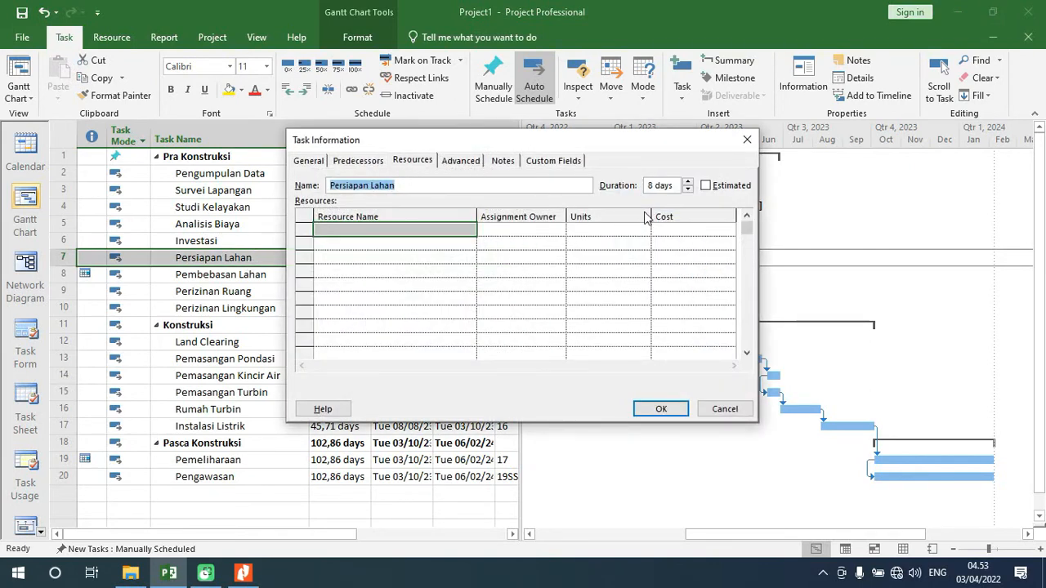
click(454, 230)
click(469, 232)
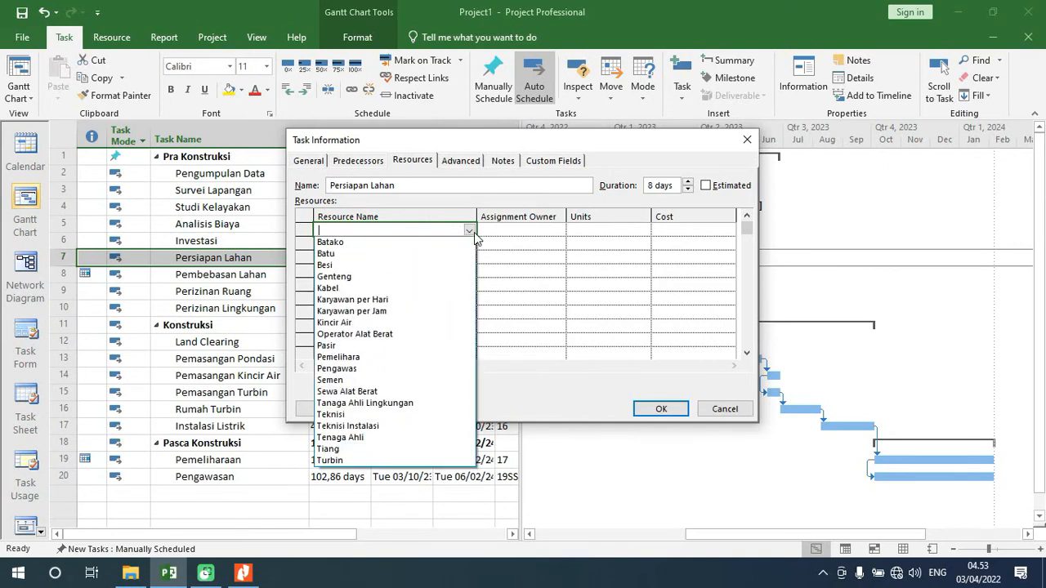
click(440, 299)
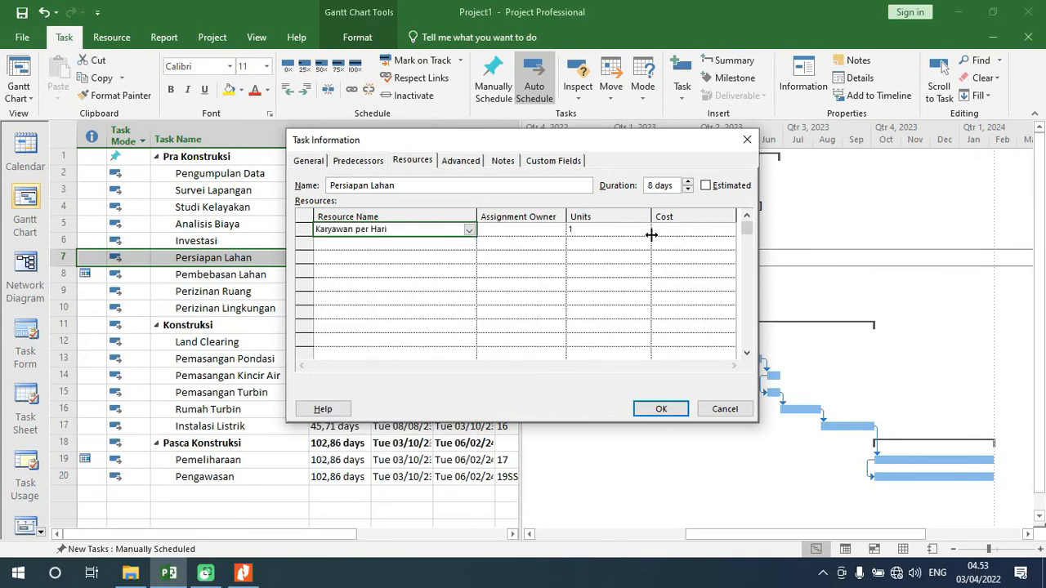
click(661, 408)
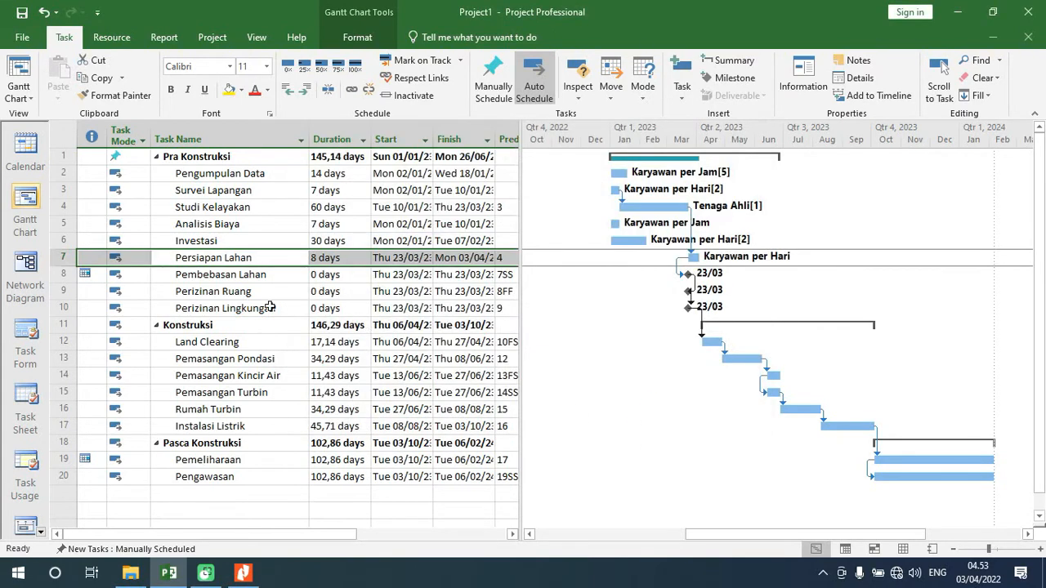
Step: Assign the Karyawan per Hari resource with 1 unit to the Pembebasan Lahan task
click(276, 277)
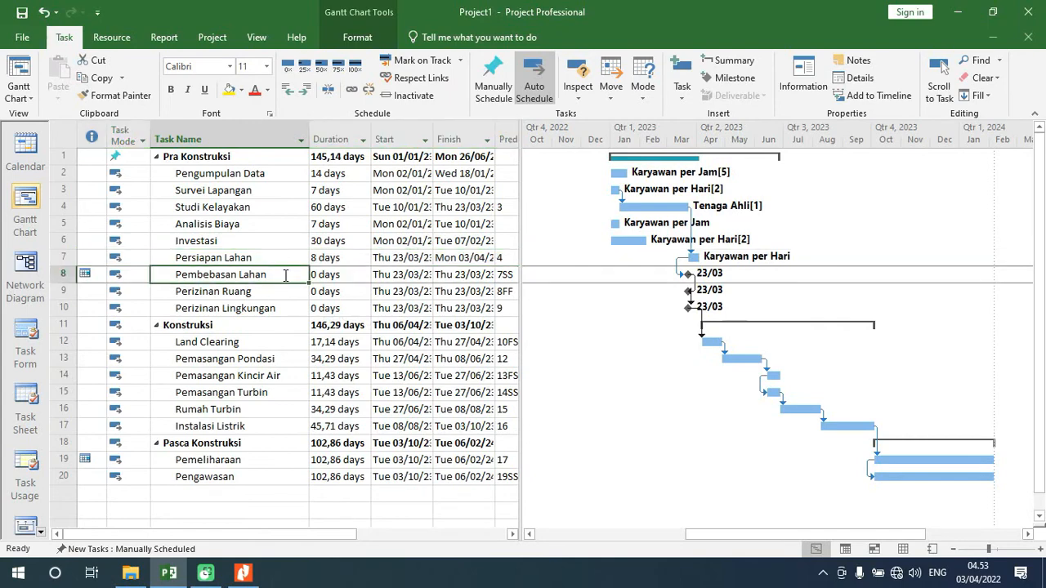
double_click(229, 276)
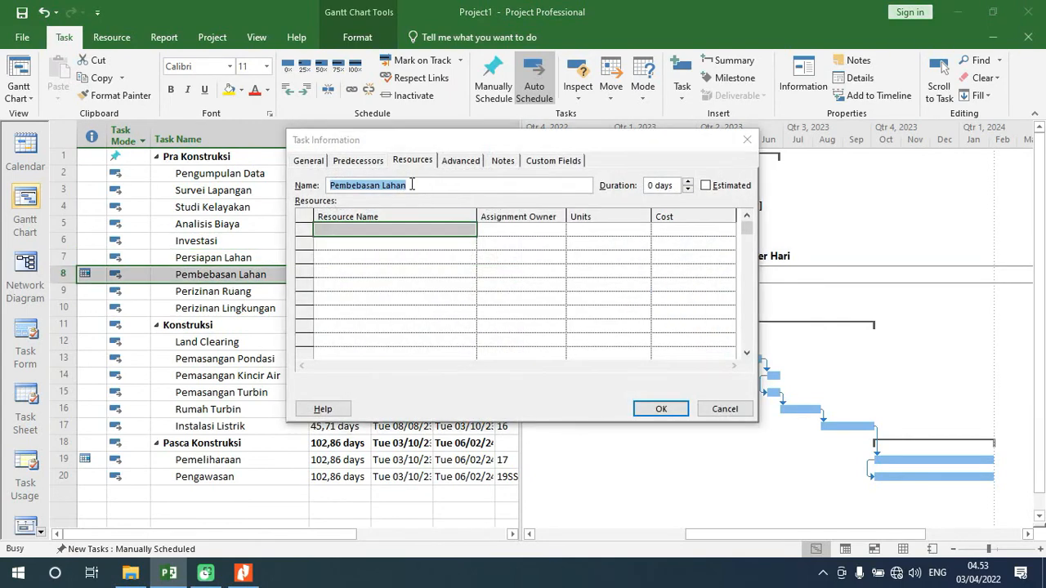
click(457, 230)
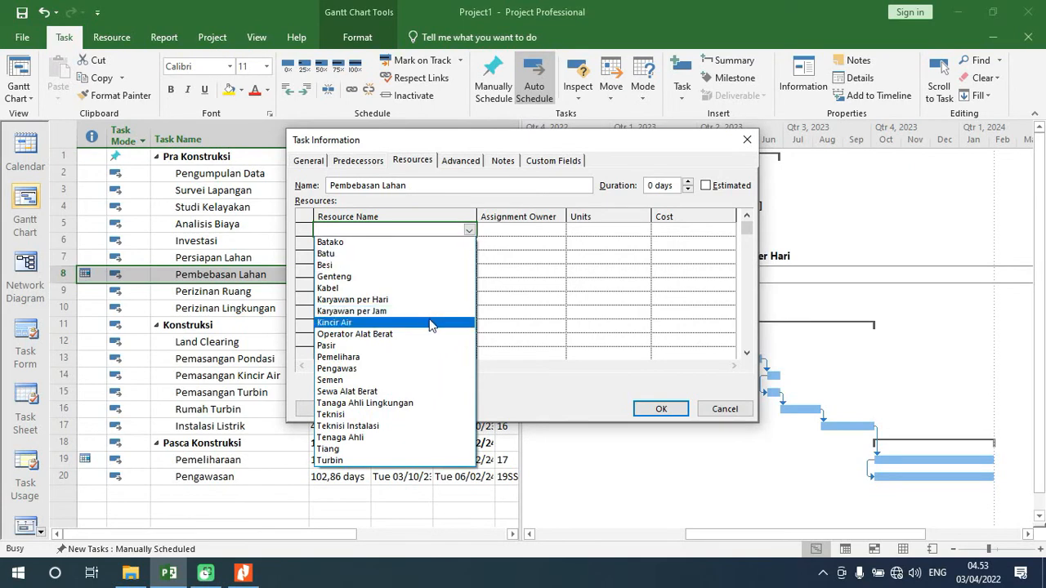
click(413, 299)
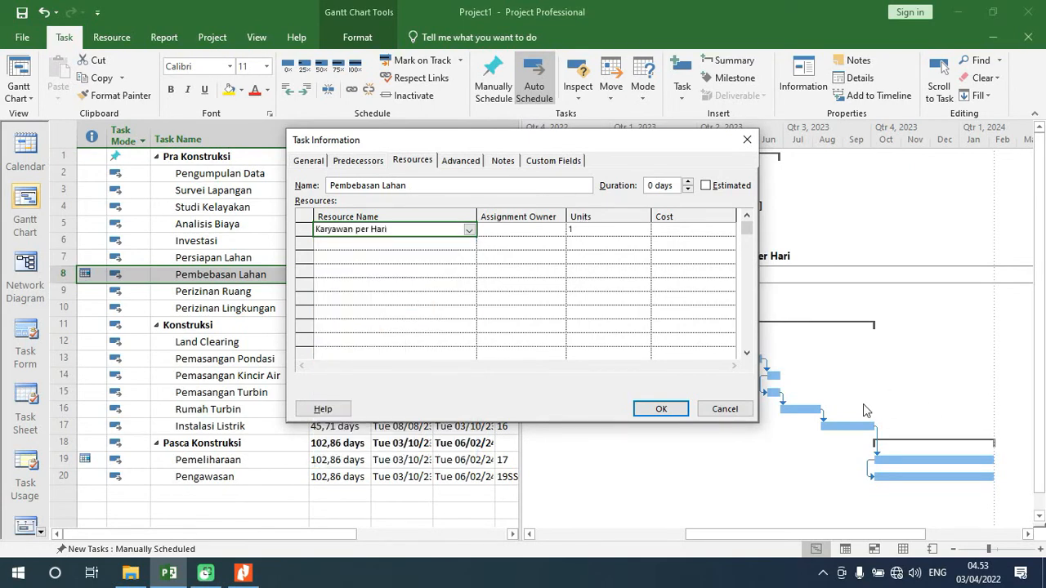
click(661, 409)
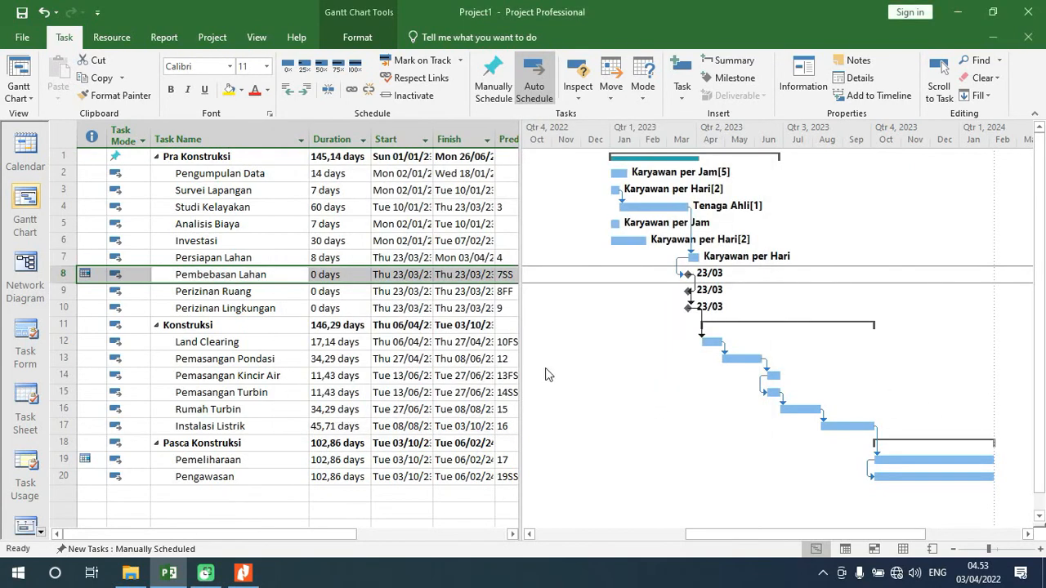
Step: Set the duration of the Pembebasan Lahan task to 14 days
click(311, 274)
click(342, 276)
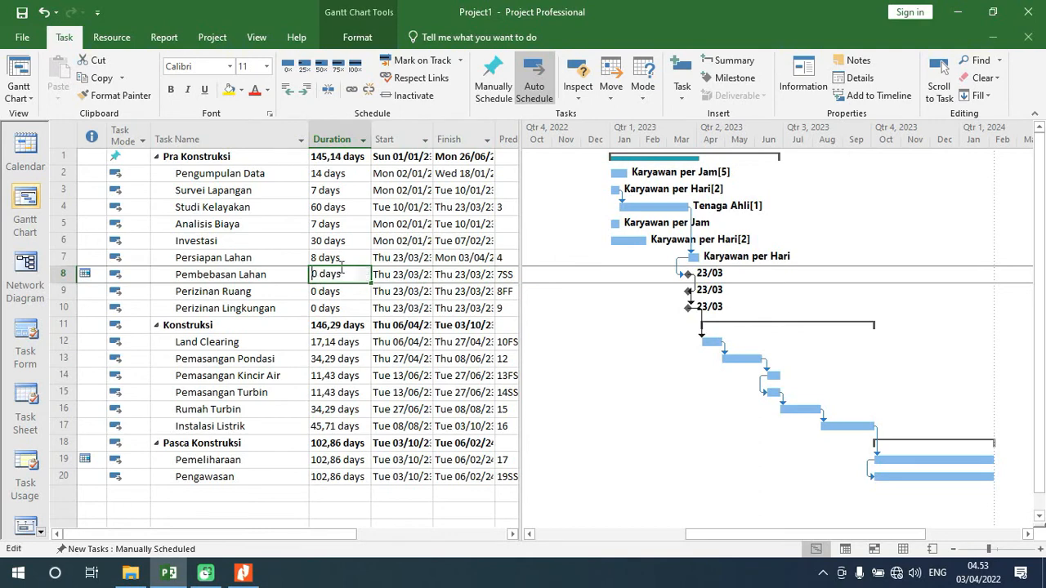
key(Delete)
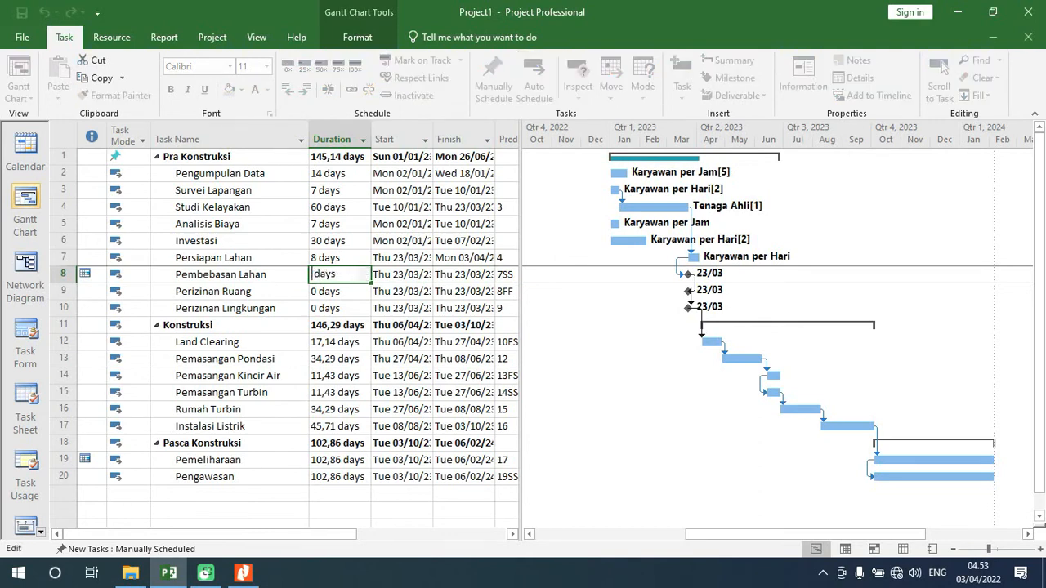
text(14)
key(Return)
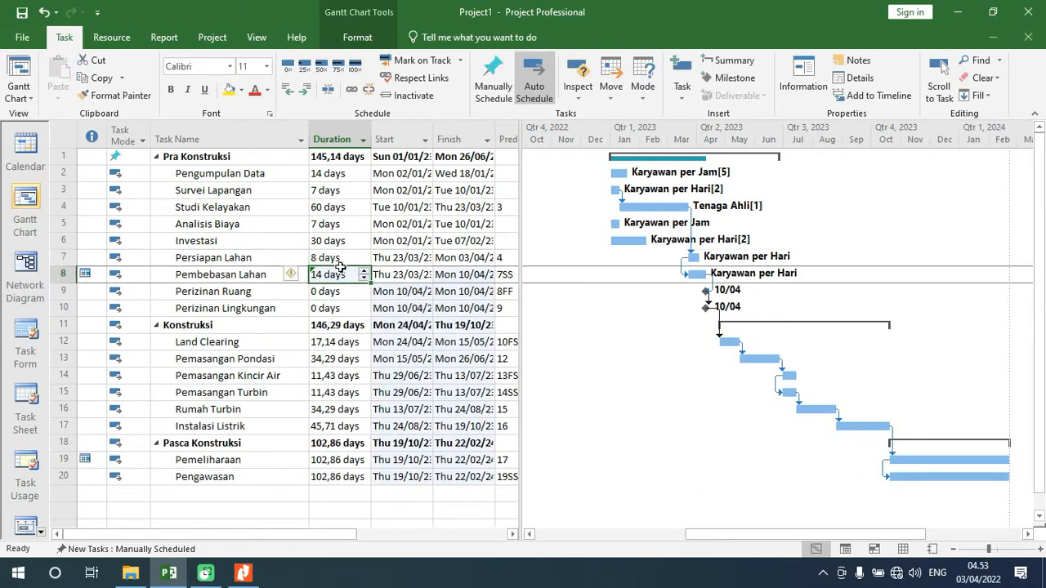
key(Down)
key(Down)
key(Up)
key(Up)
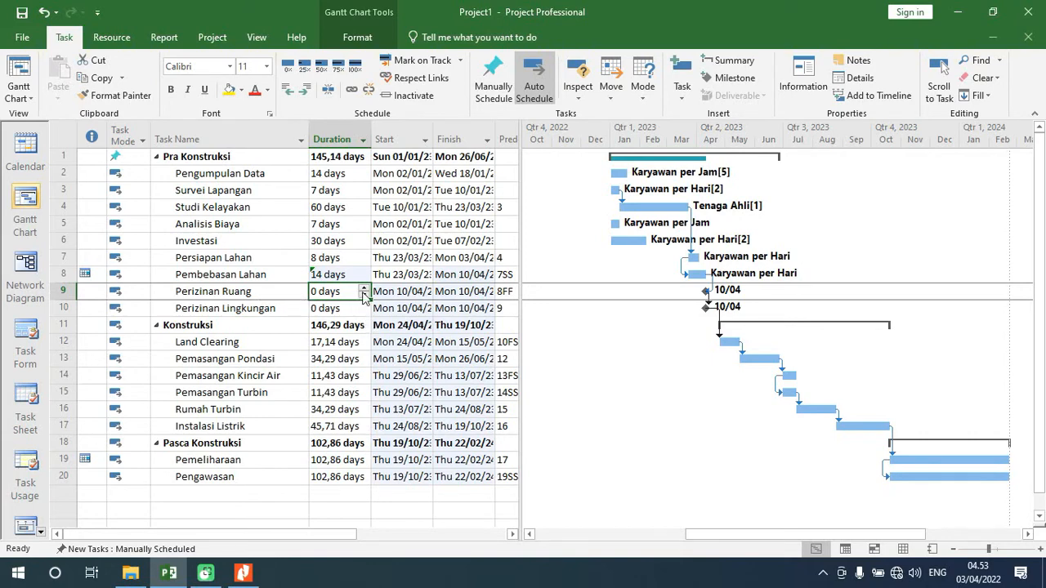
Step: Assign the Tenaga Ahli resource with 1 unit to the Perizinan Ruang task
double_click(318, 292)
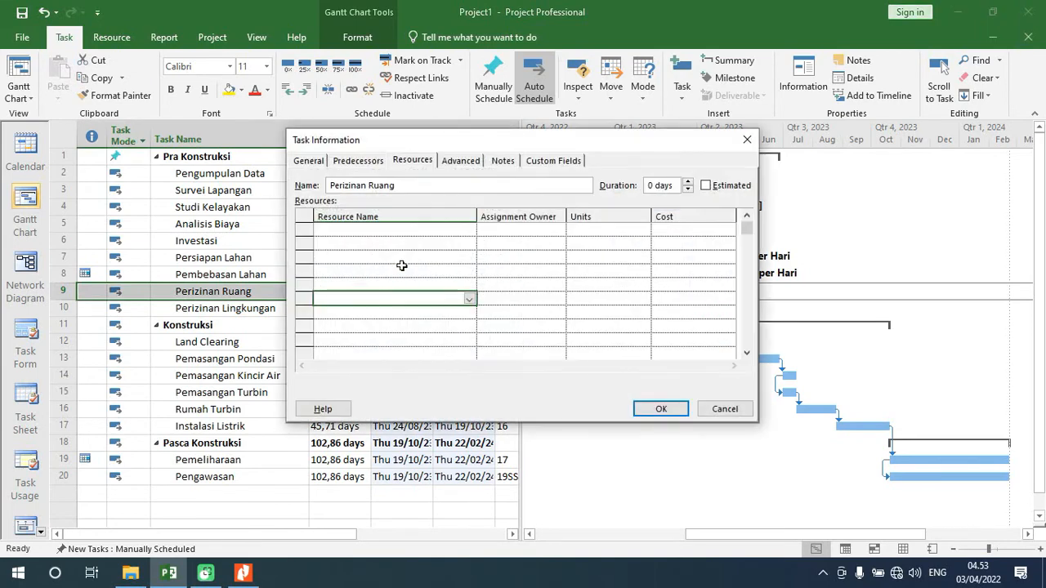
click(468, 229)
click(469, 230)
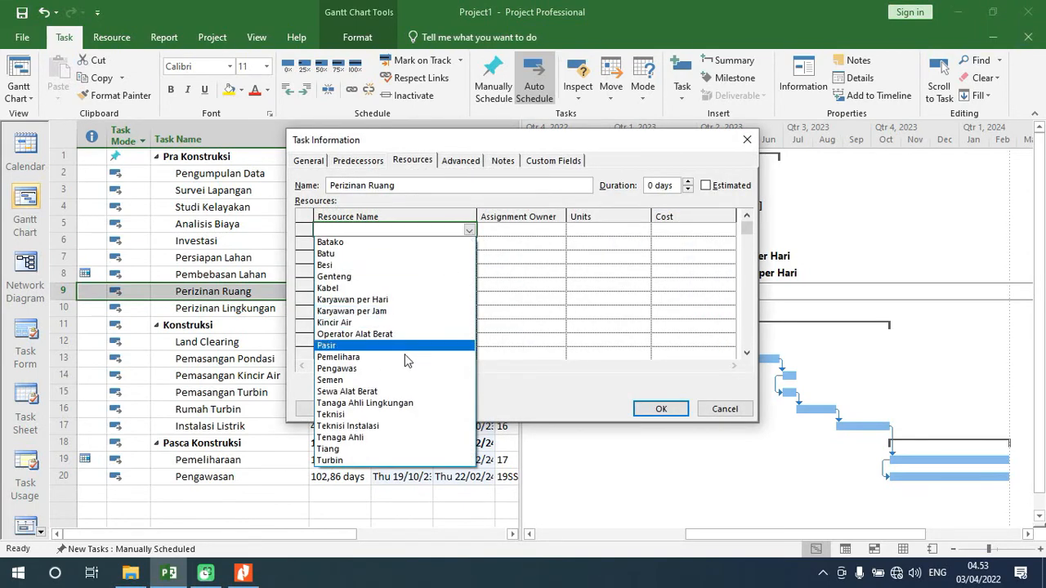
click(397, 438)
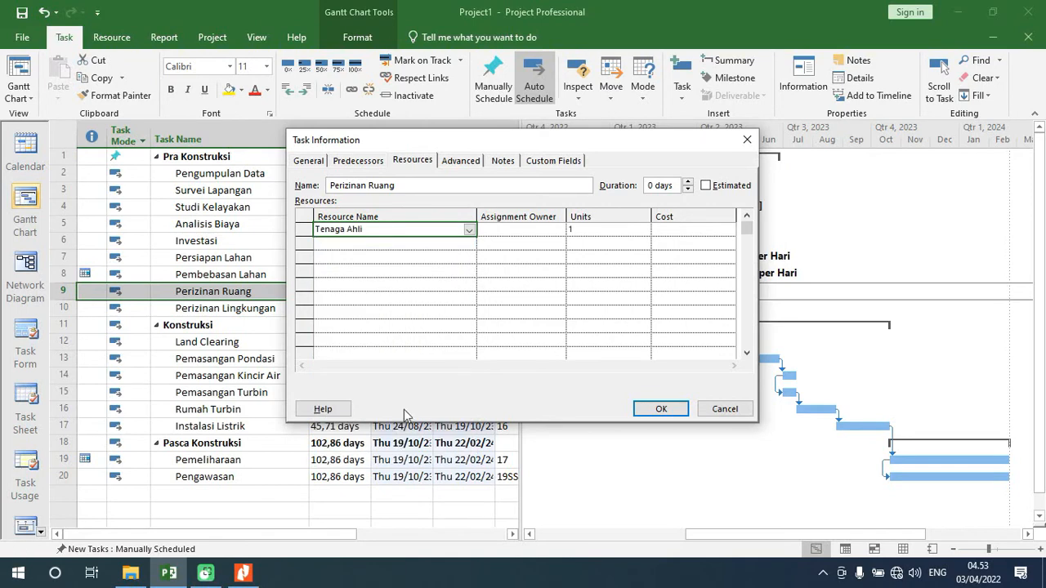
click(661, 410)
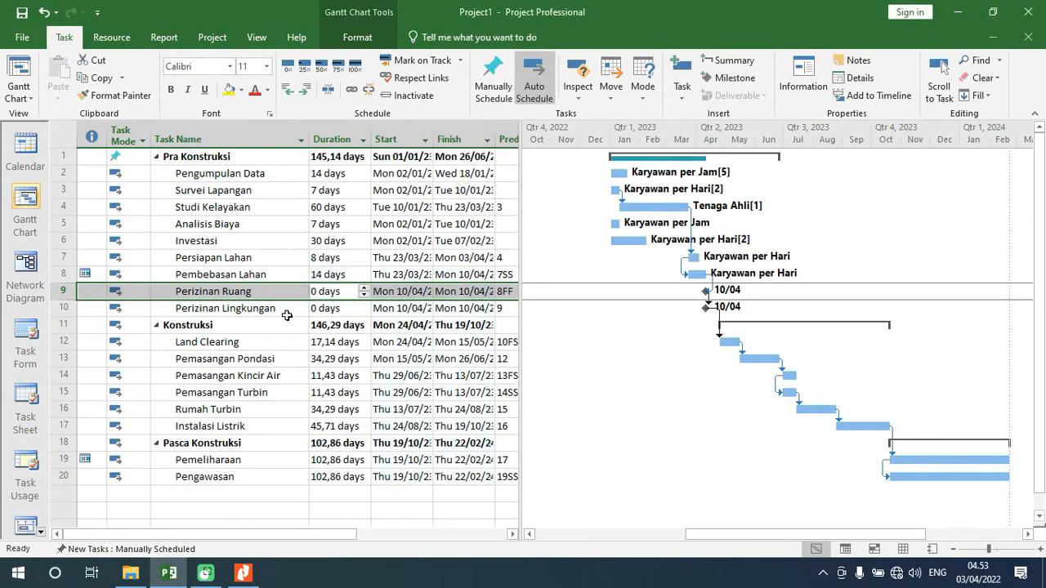
double_click(316, 292)
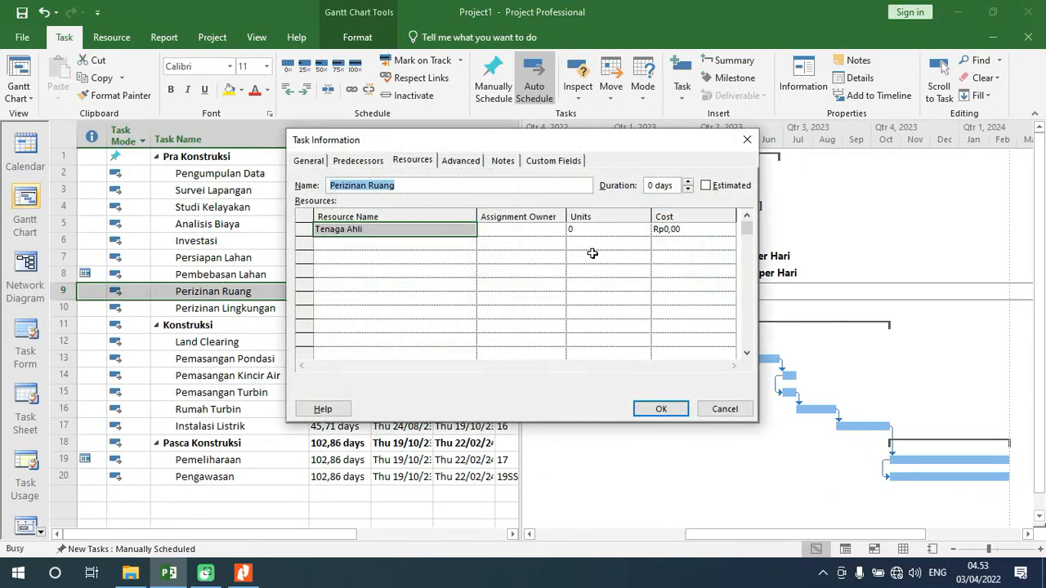
click(716, 409)
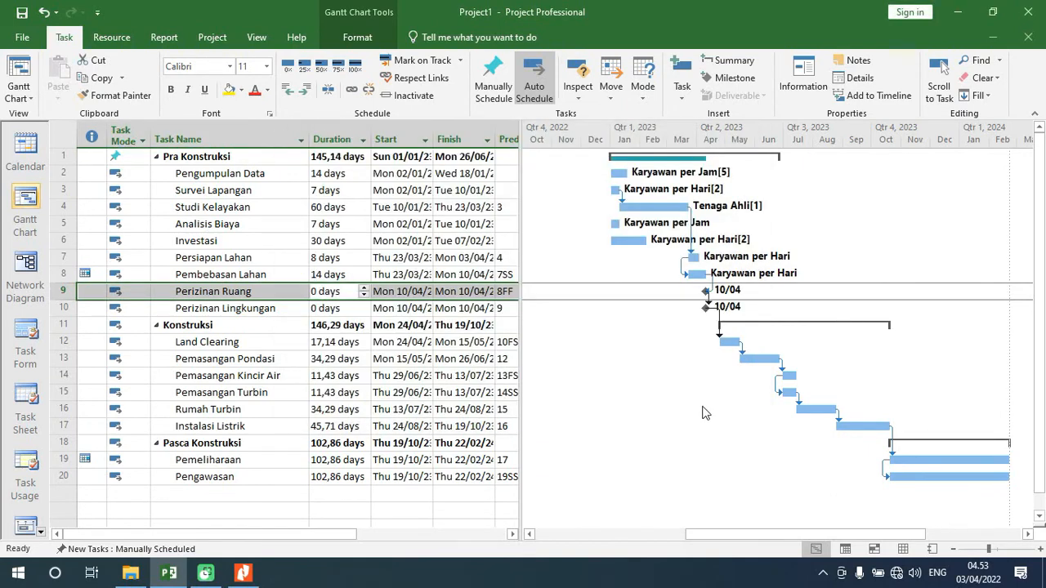
double_click(318, 292)
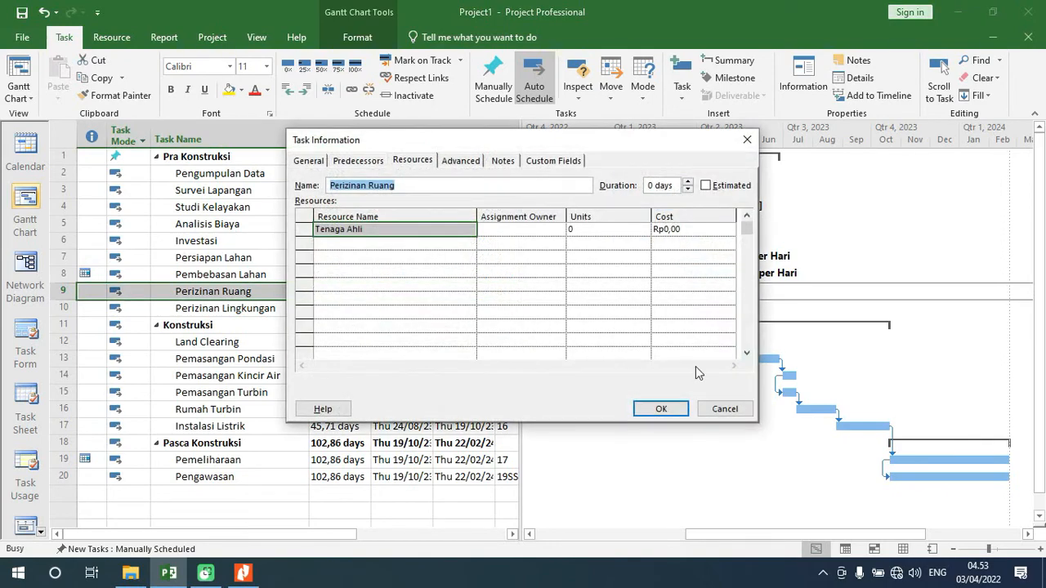
click(716, 411)
Step: Set the duration of the Perizinan Ruang task to 60 days and check its resource assignment
click(323, 295)
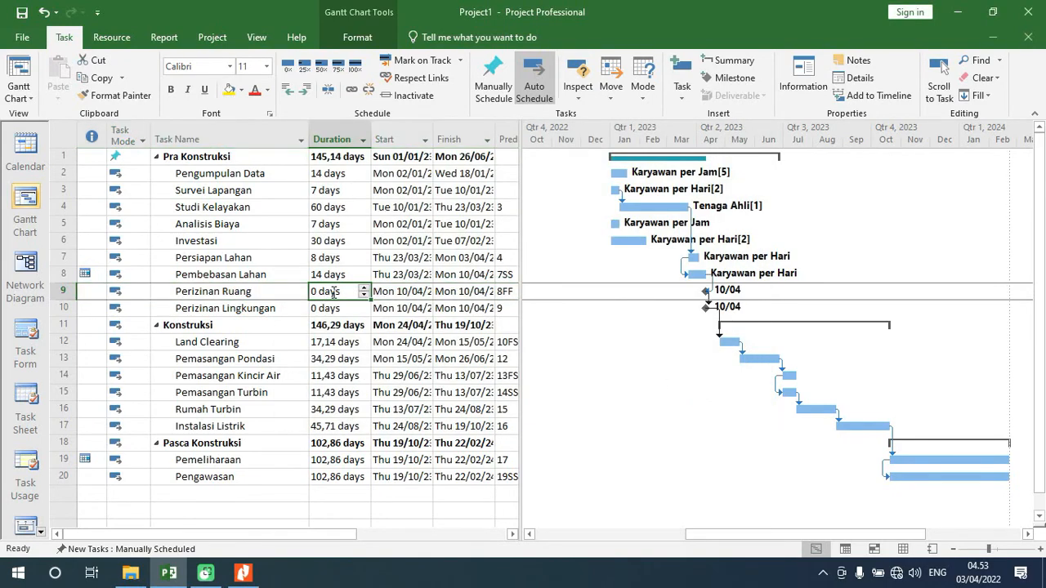
click(333, 291)
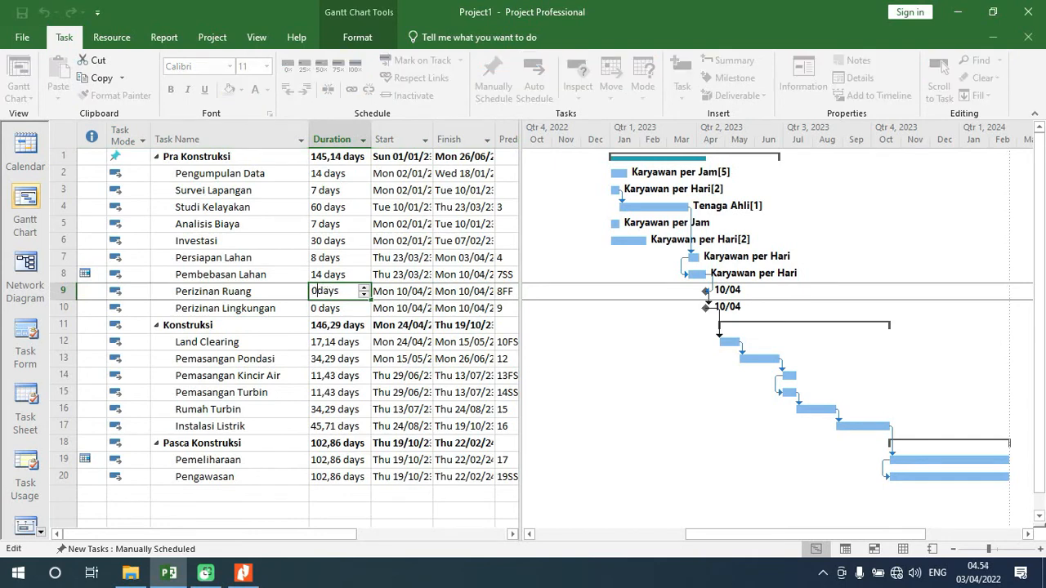
key(BackSpace)
text(60)
key(Return)
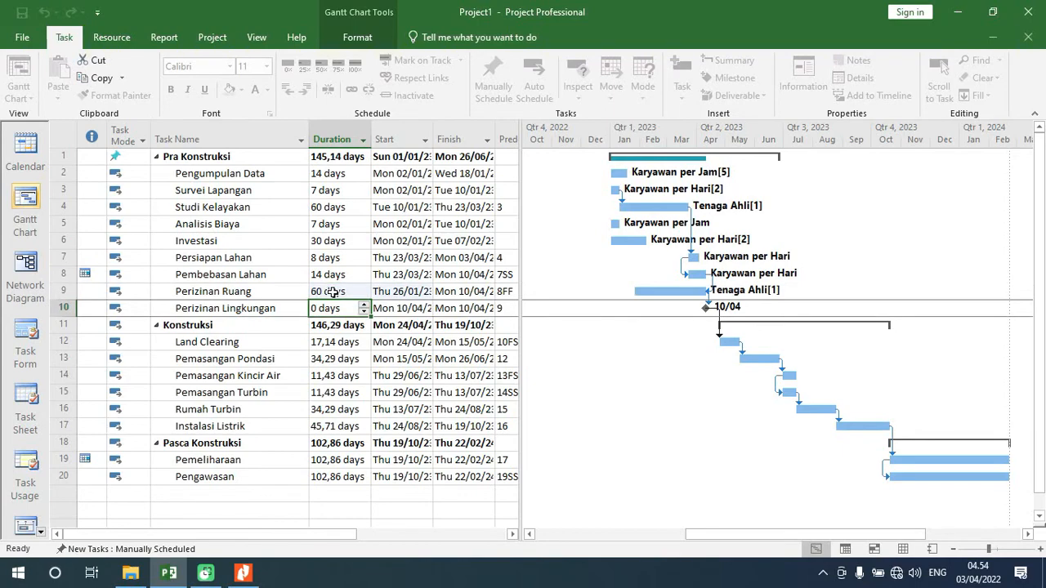
click(246, 291)
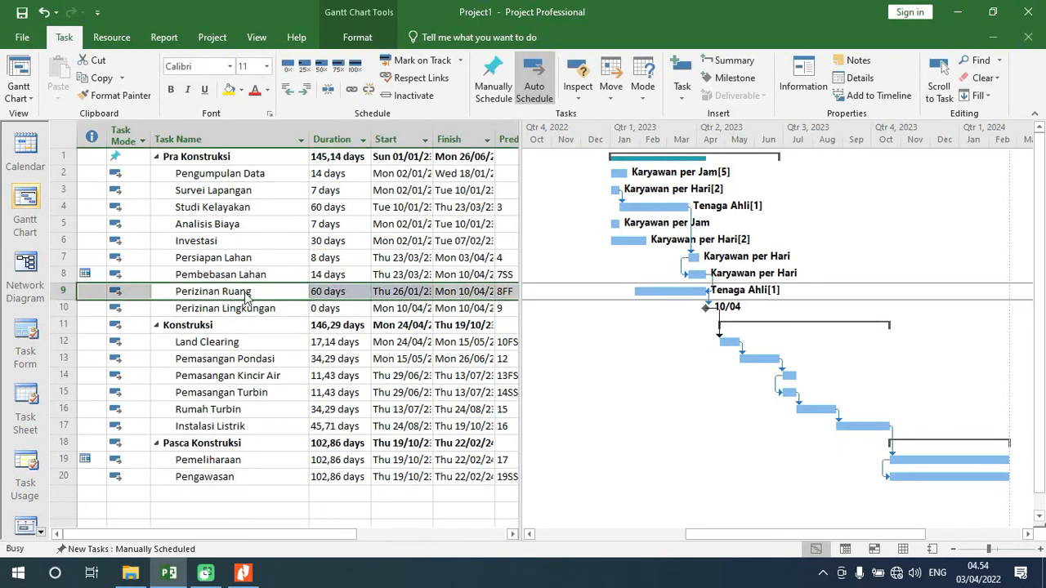
double_click(246, 292)
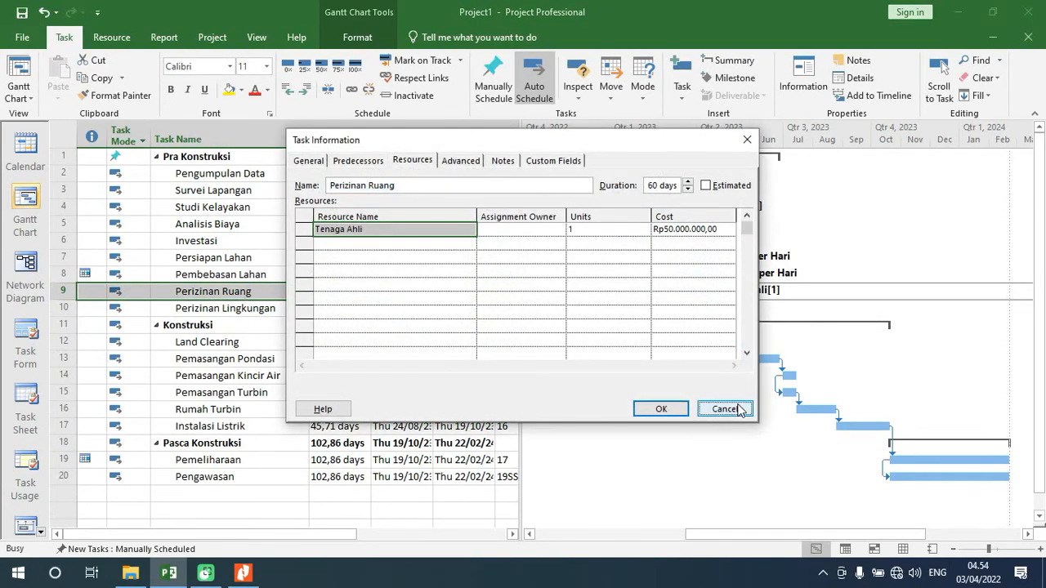
click(723, 409)
Step: Assign the Tenaga Ahli resource with 1 unit to the Perizinan Lingkungan task
click(256, 308)
double_click(257, 308)
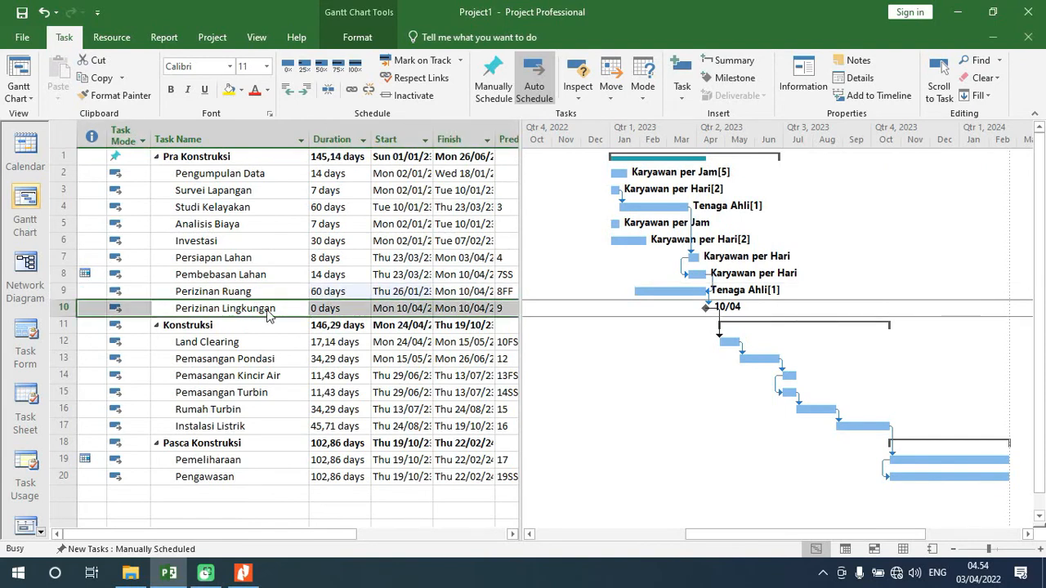
click(471, 245)
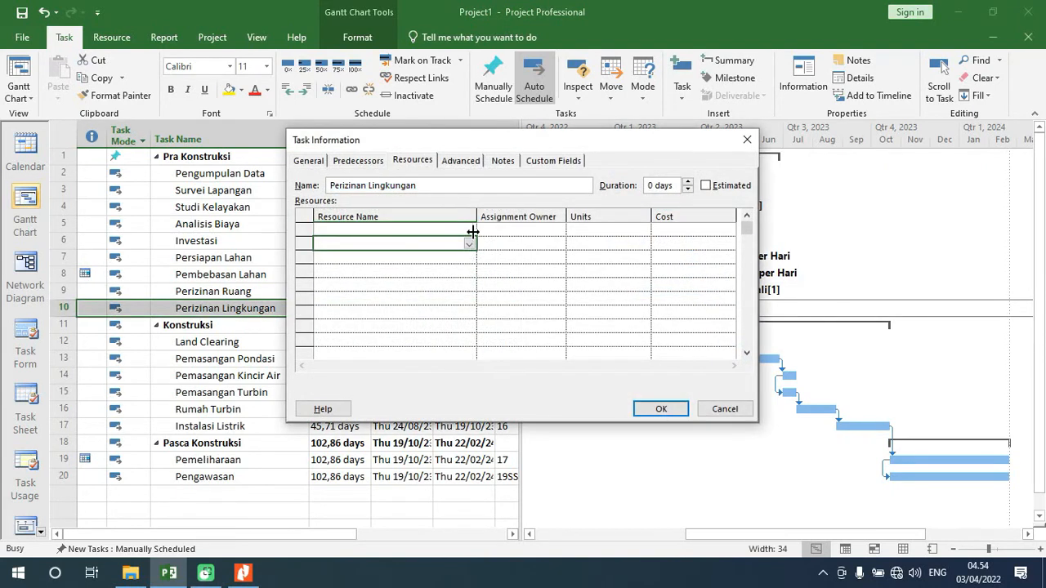
click(469, 233)
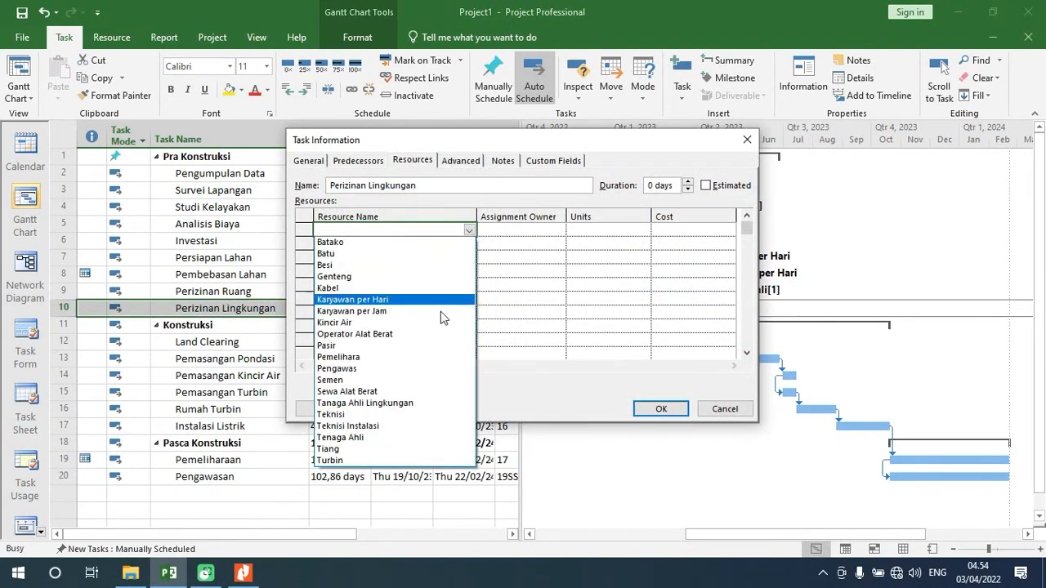
click(417, 442)
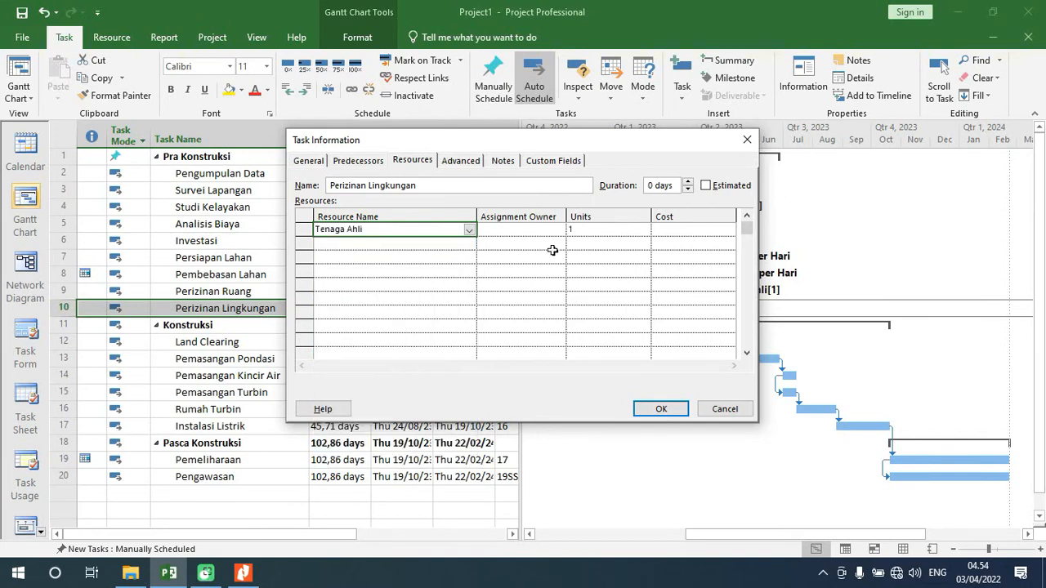
click(675, 408)
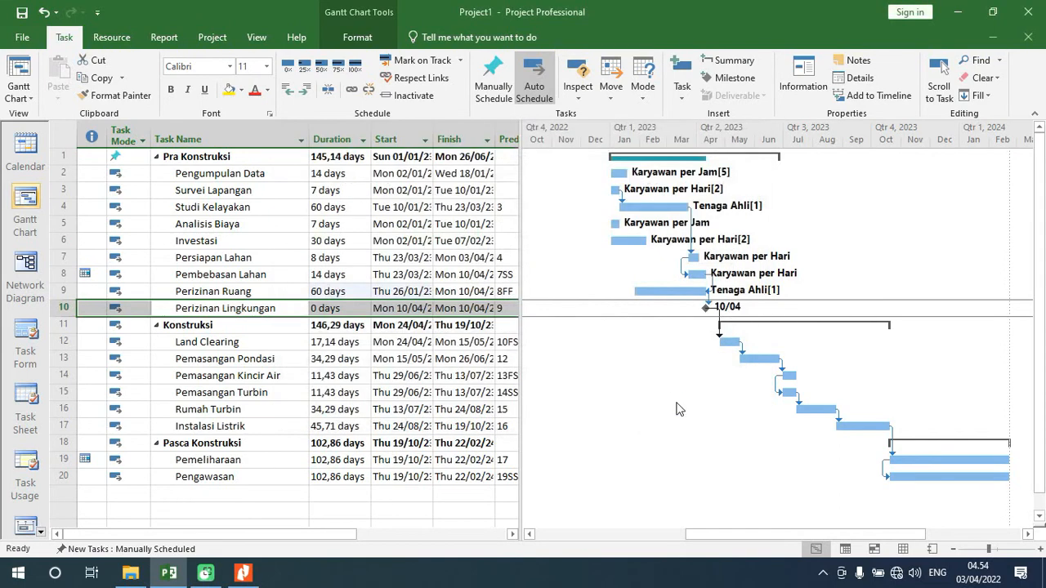
Step: Set the duration of the Perizinan Lingkungan task to 60 days
click(319, 309)
text(60)
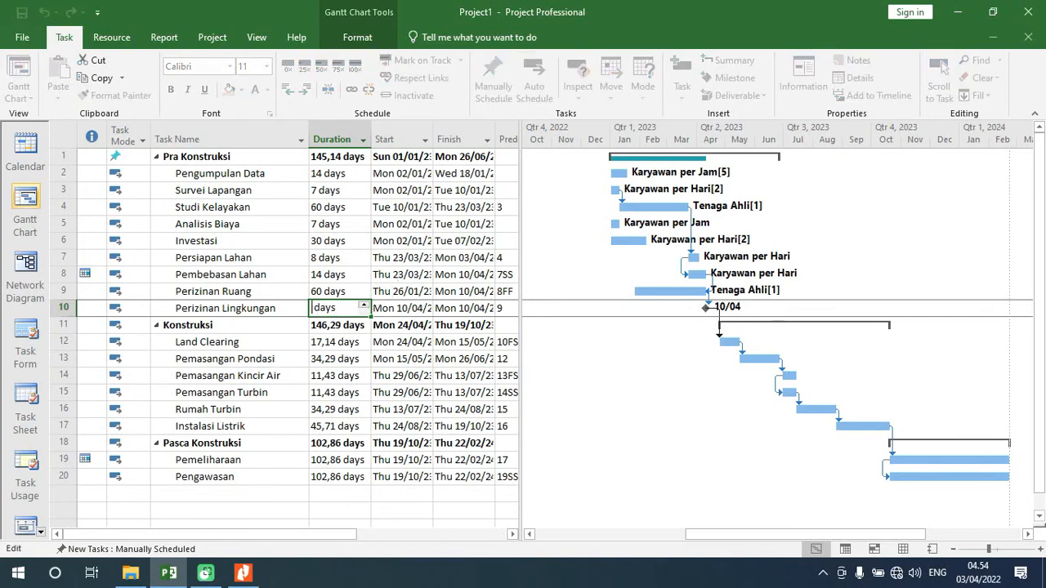
key(Return)
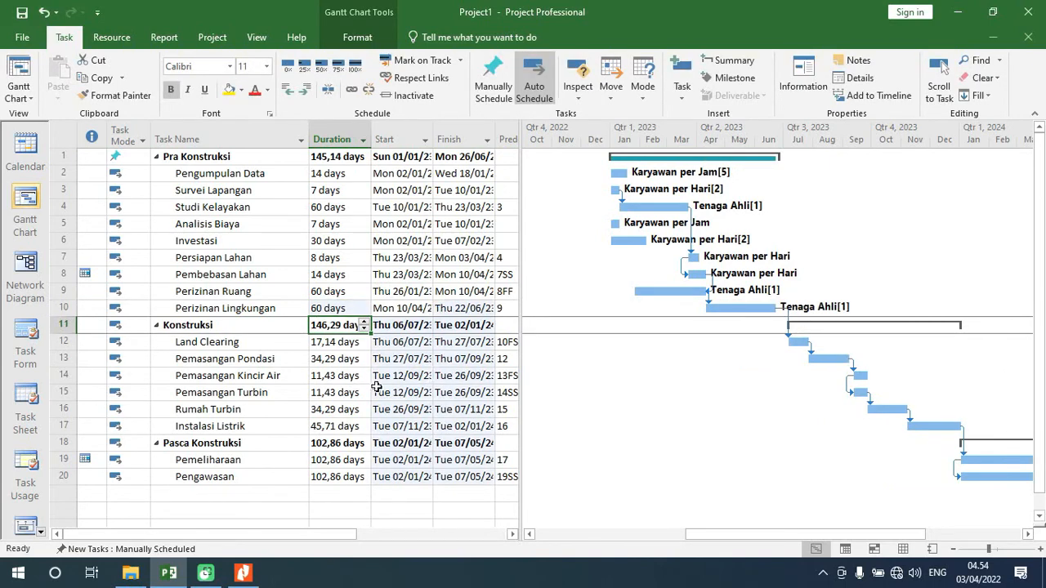
Step: Assign the Operator Alat Berat resource with 1 unit to the Land Clearing task
click(232, 343)
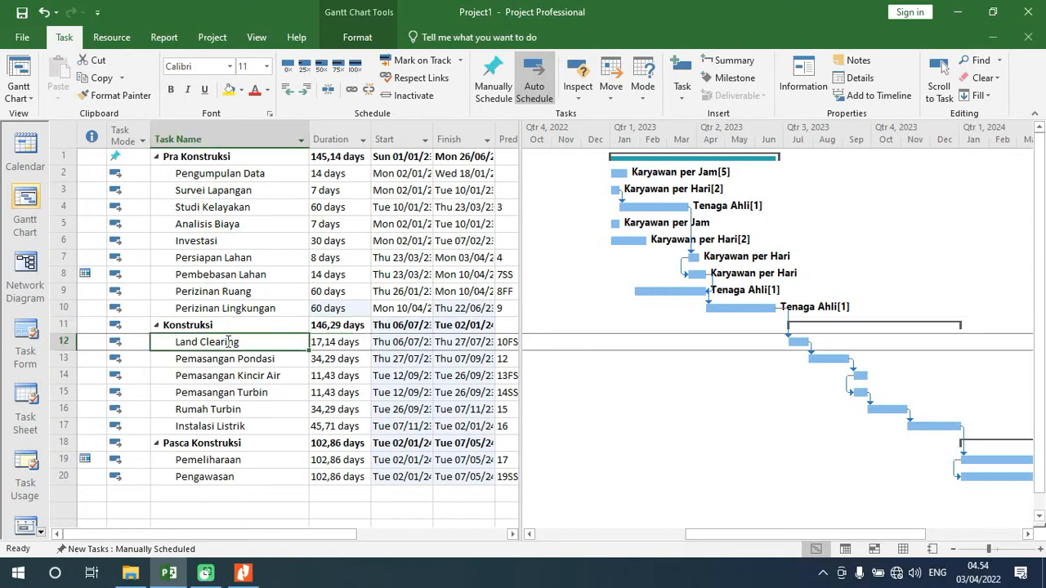
double_click(232, 343)
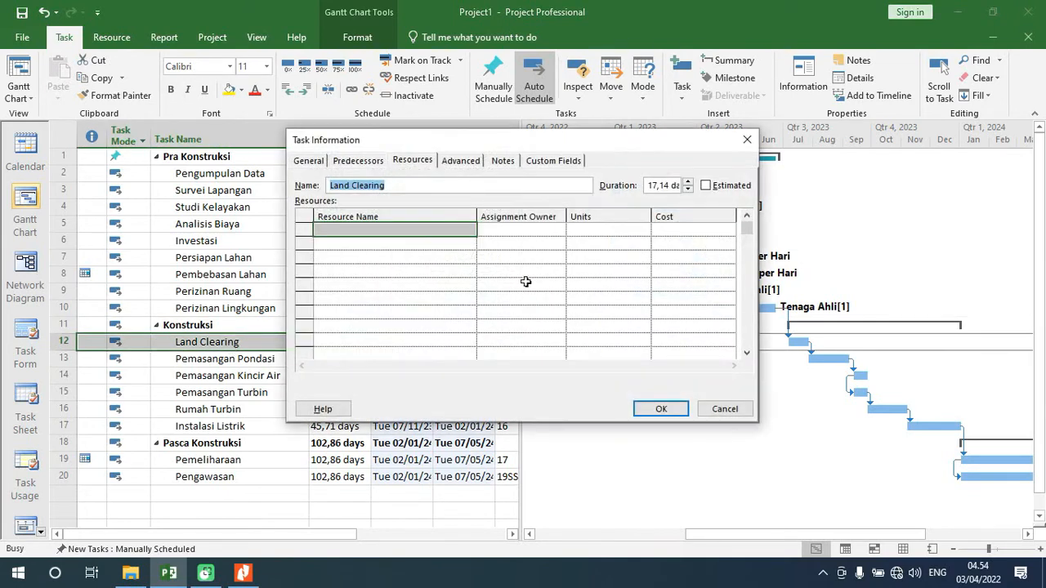
click(465, 237)
click(469, 232)
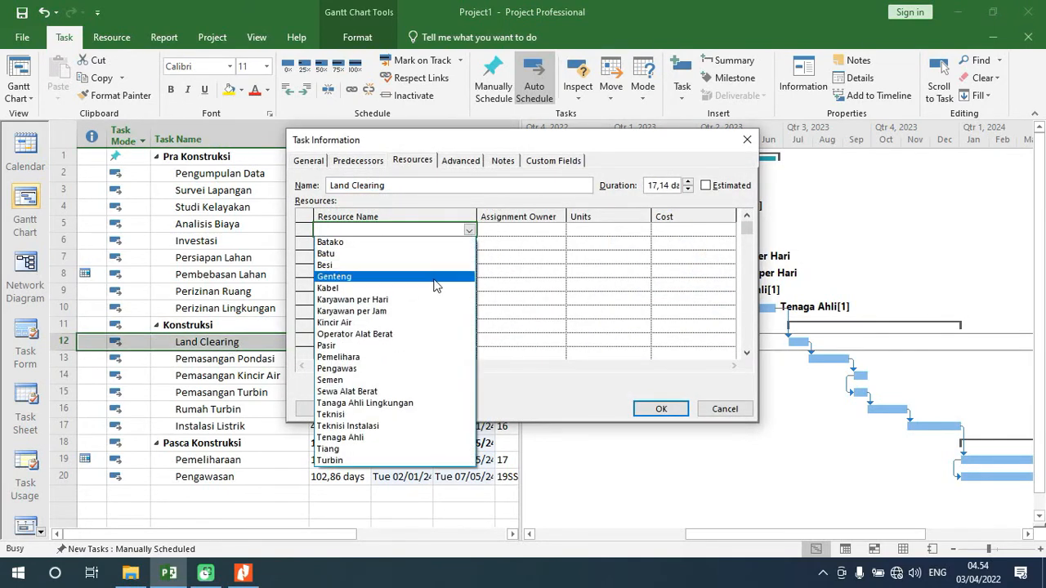
click(396, 335)
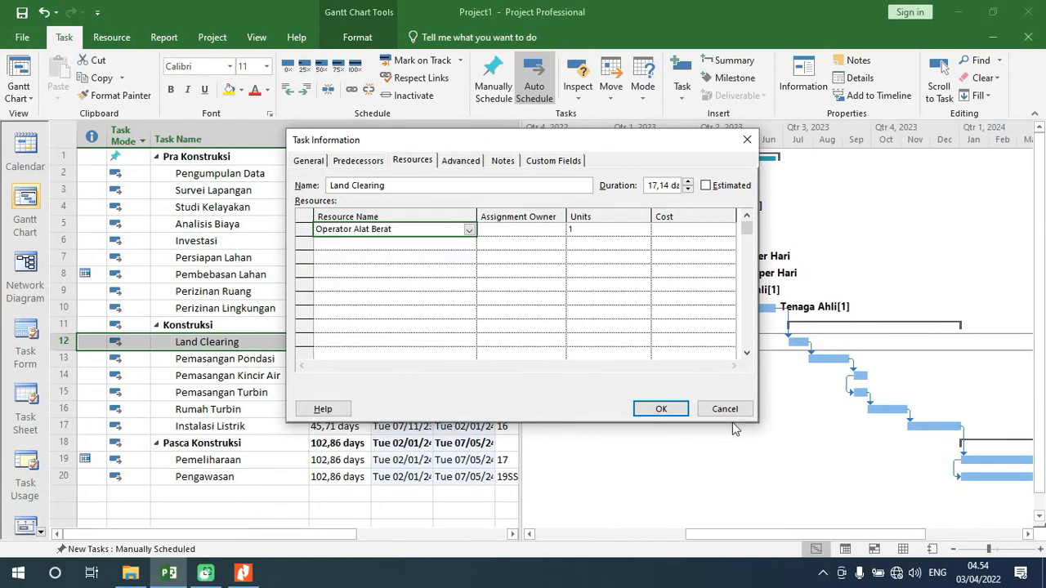
click(661, 409)
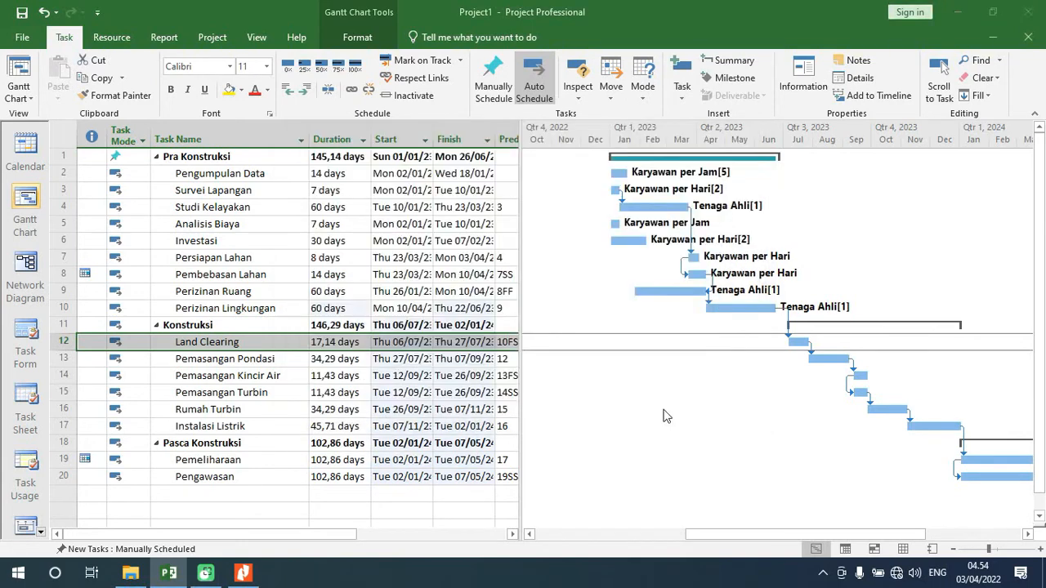
Step: Add Sewa Alat Berat with 1 unit as a second resource of the Land Clearing task
double_click(243, 345)
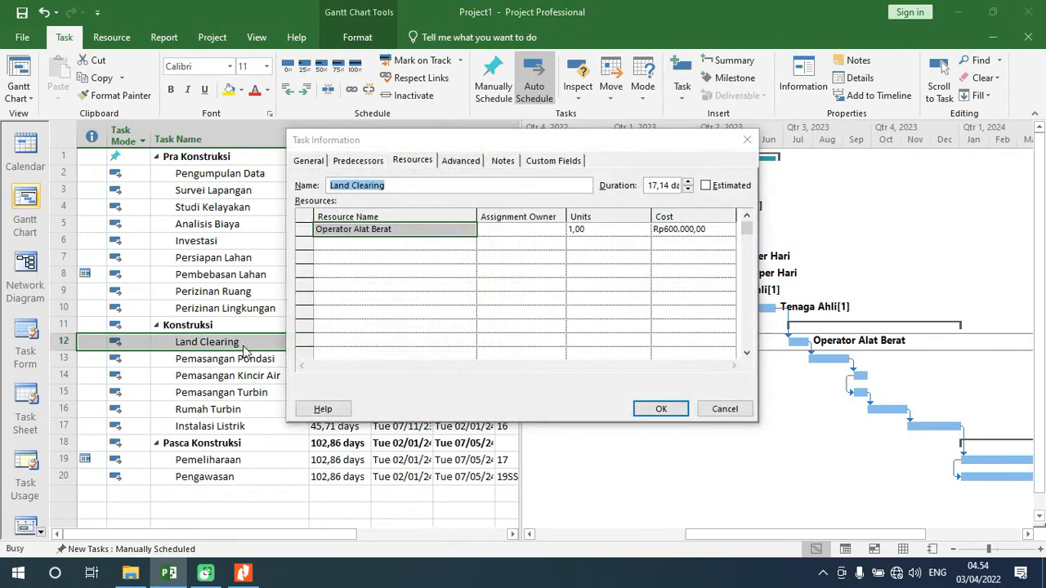
click(455, 245)
click(469, 244)
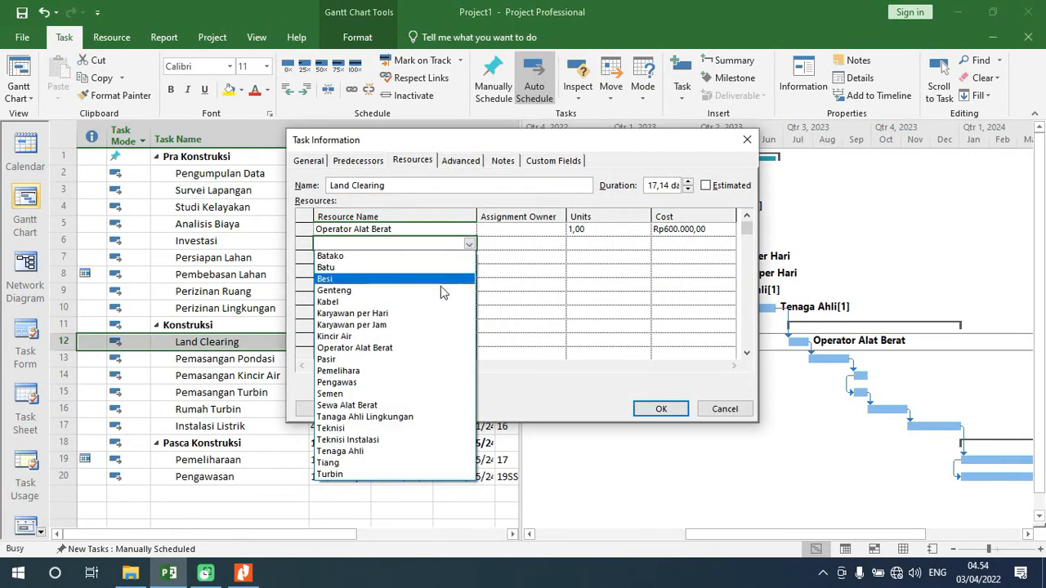
click(384, 406)
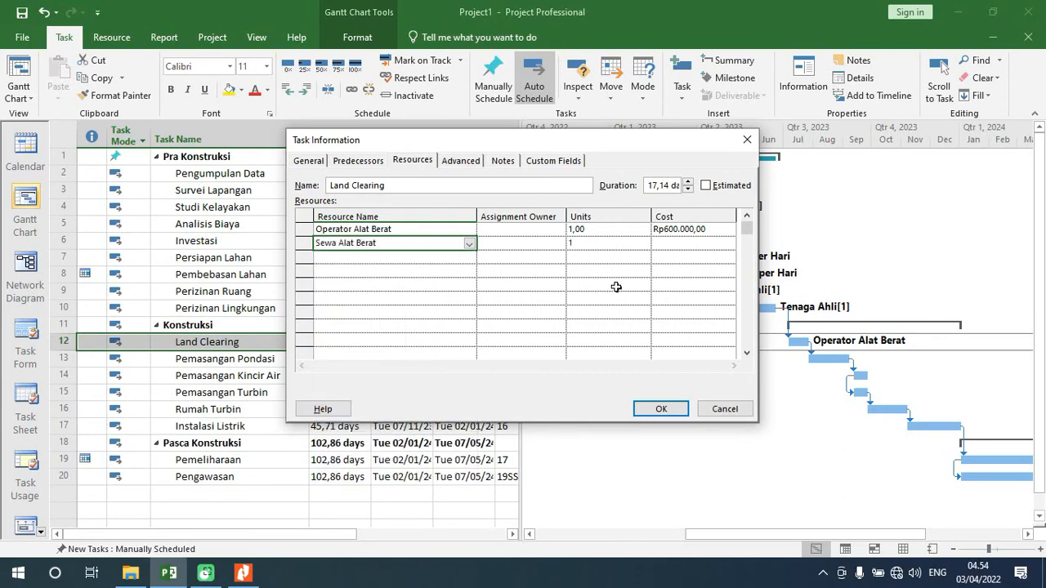
click(583, 242)
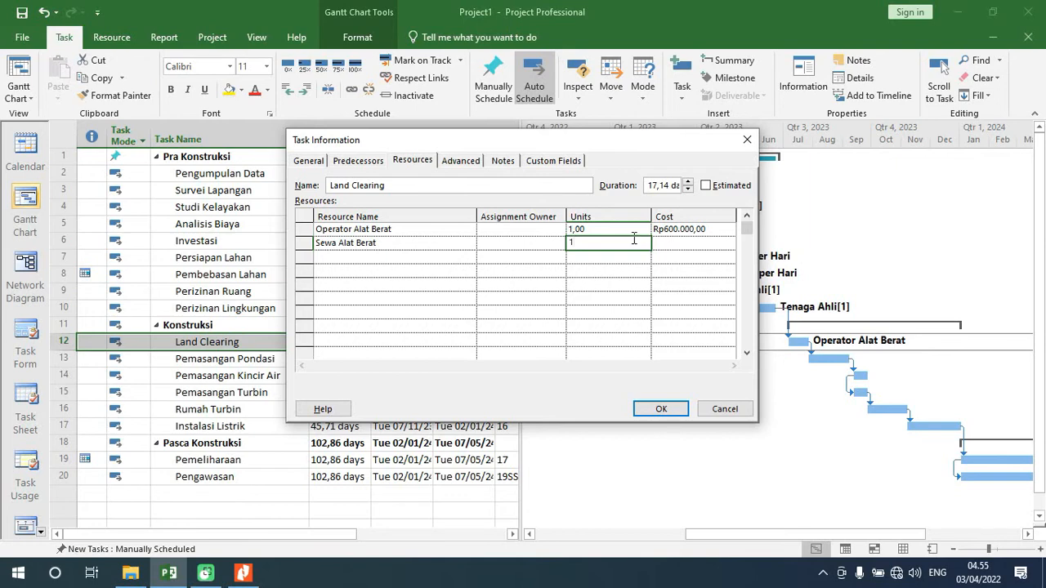
click(664, 409)
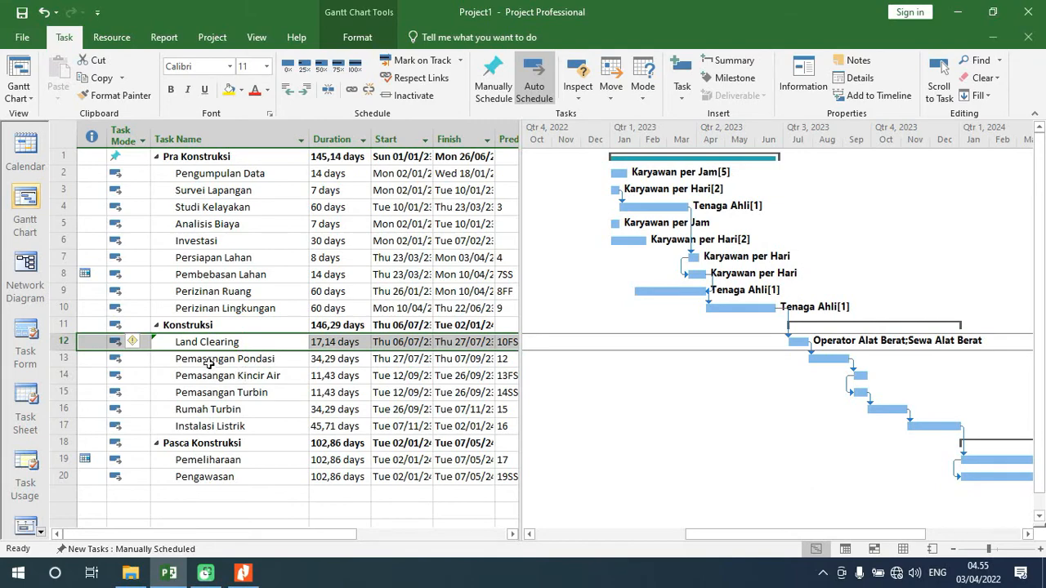
Step: Add Batako and Batu, each with 1 unit, to the resources of the Pemasangan Pondasi task
click(216, 364)
double_click(212, 366)
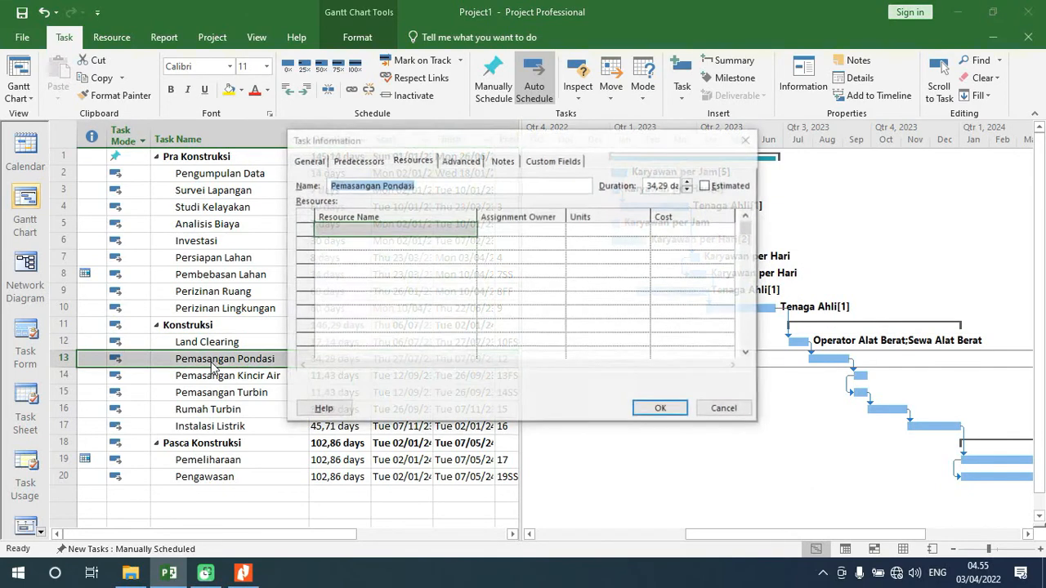
click(472, 235)
click(471, 232)
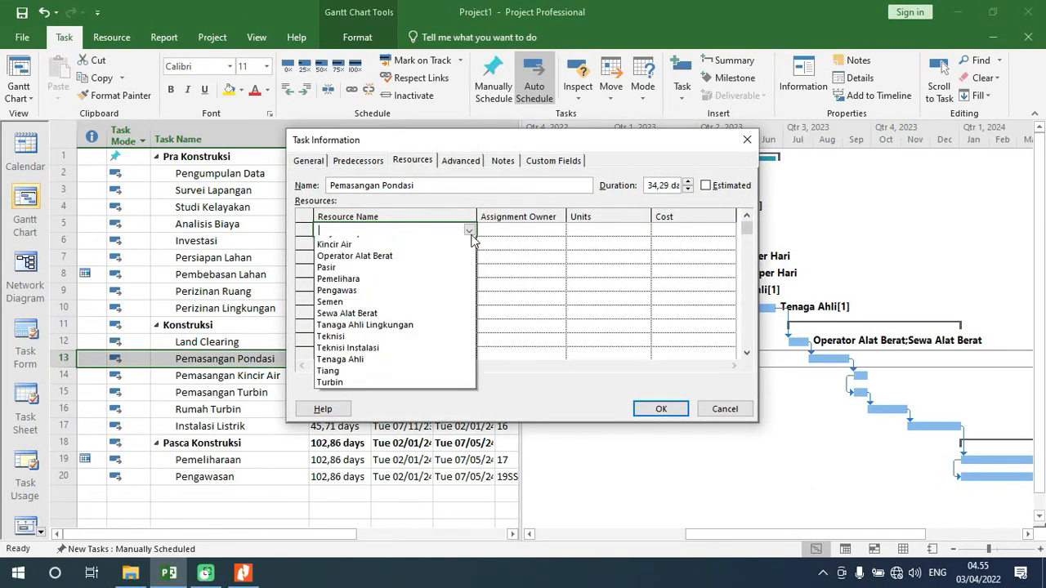
click(447, 244)
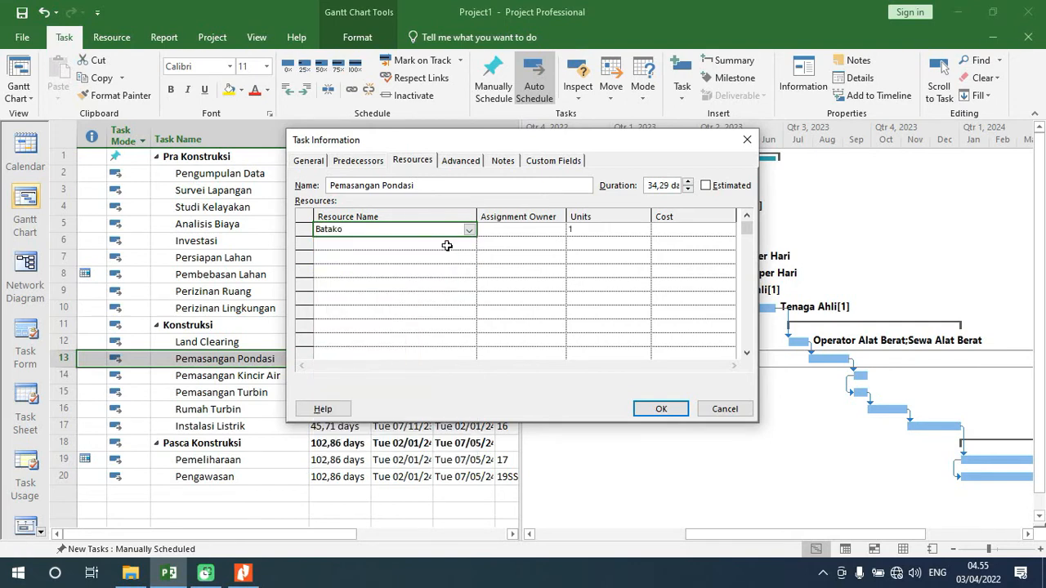
click(467, 245)
click(470, 245)
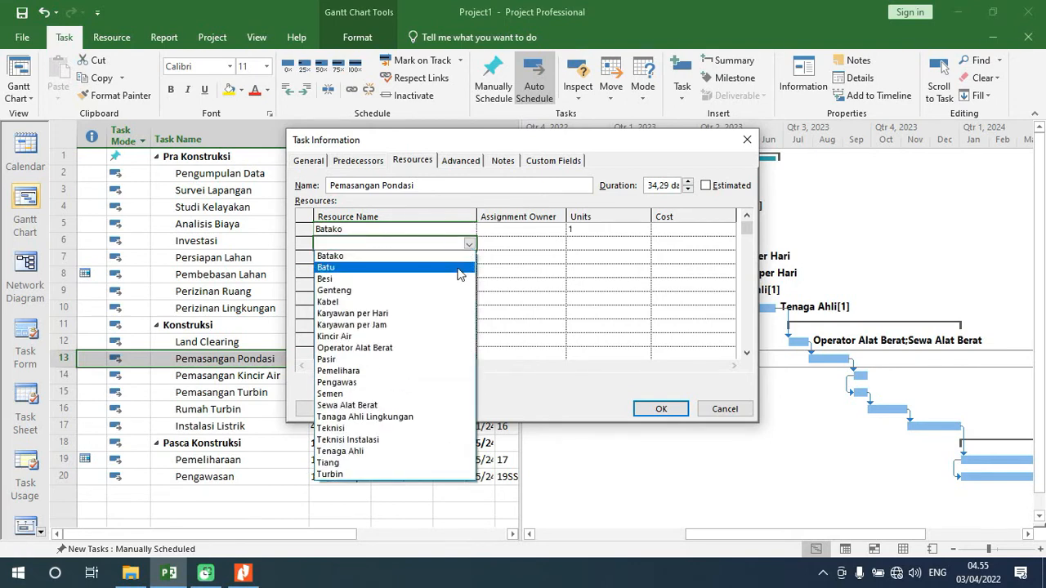
click(459, 274)
Step: Add Pasir and Semen, each with 1 unit, as the third and fourth resources of the Pemasangan Pondasi task
click(467, 256)
click(469, 258)
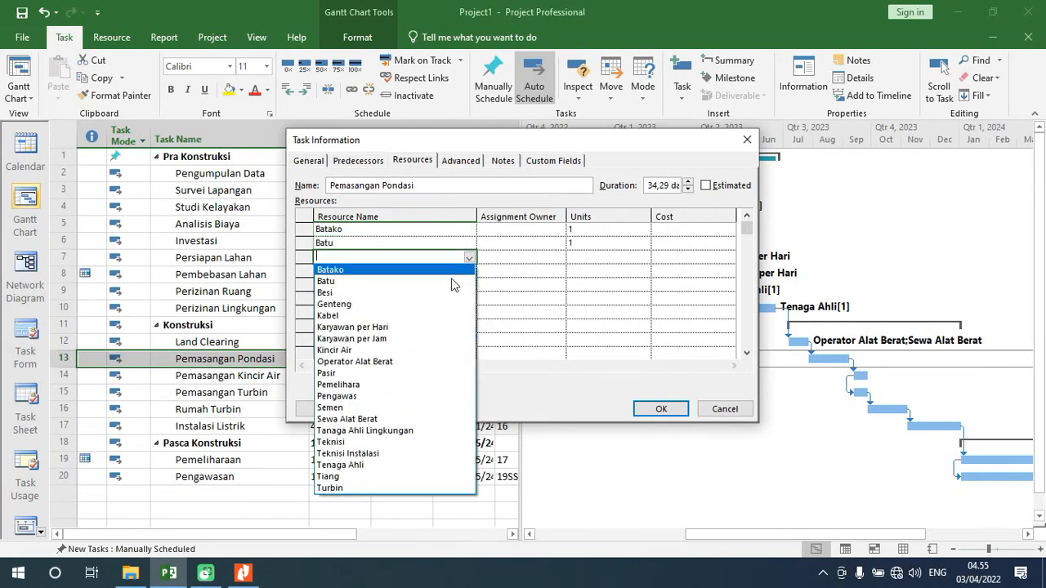
click(448, 294)
click(469, 257)
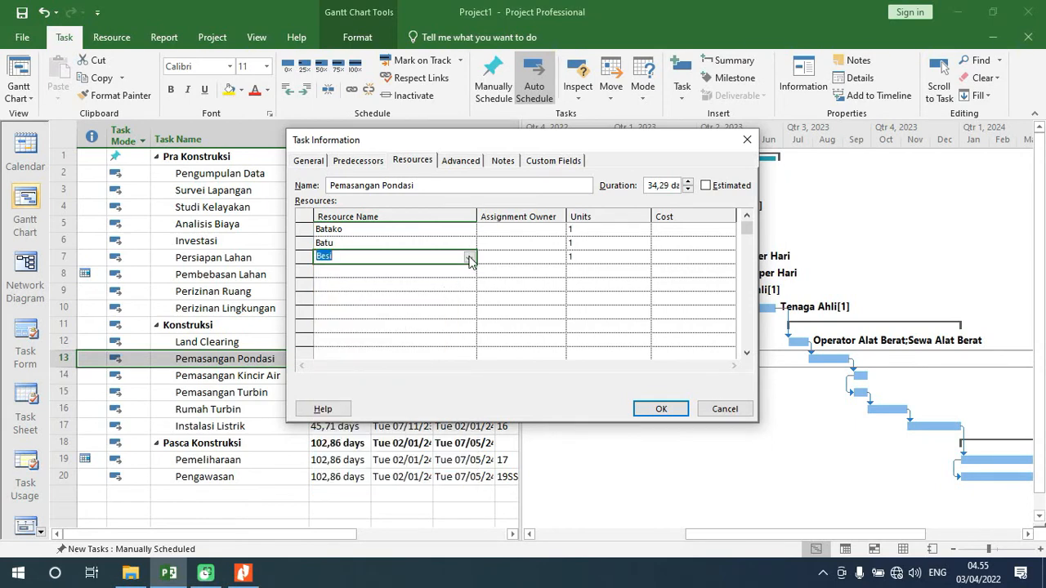
click(469, 259)
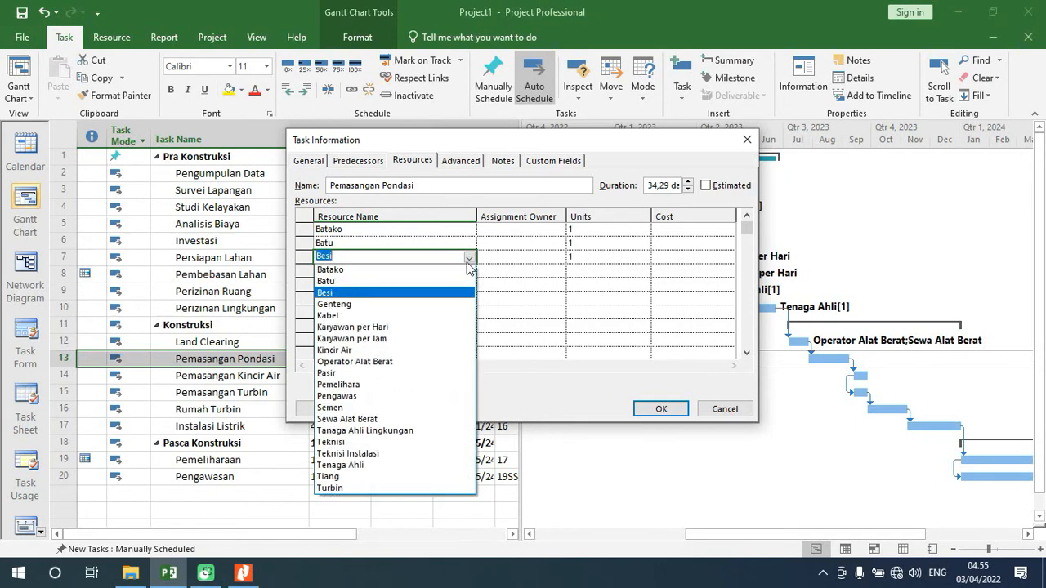
click(424, 373)
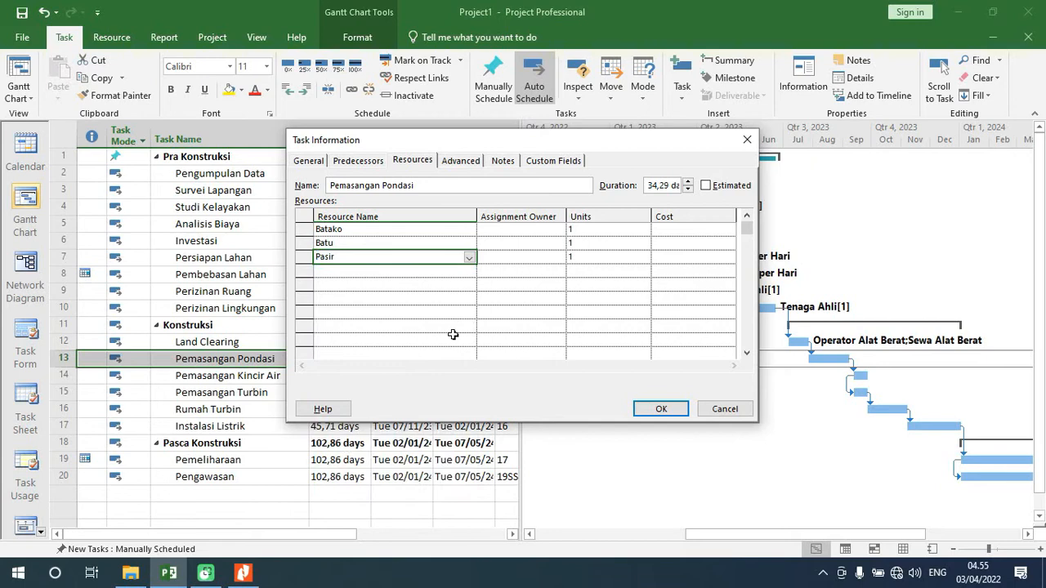
click(469, 274)
click(470, 273)
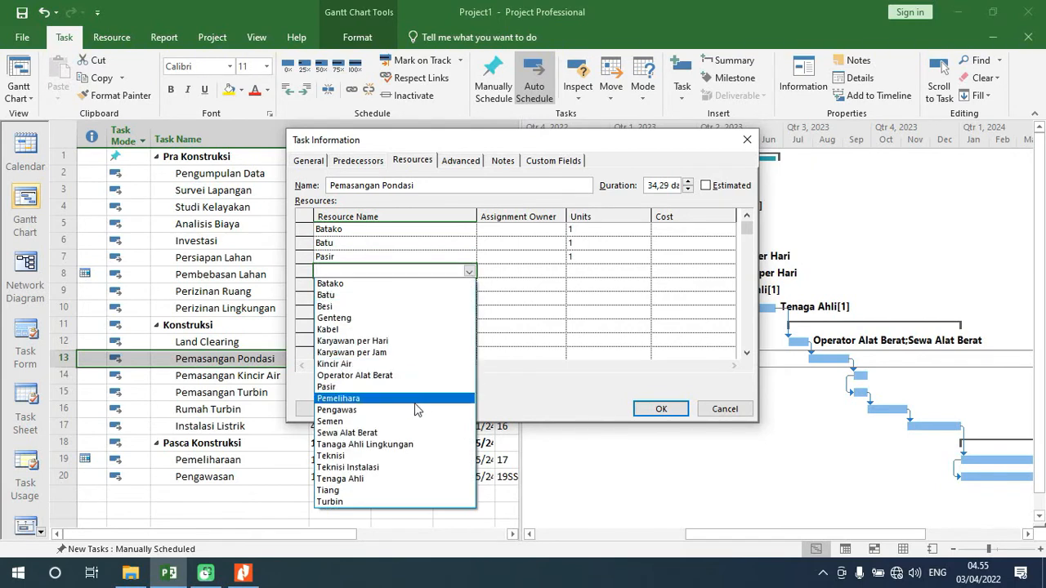
click(419, 420)
Step: Add Karyawan per Hari with 1 unit as the fifth resource of the Pemasangan Pondasi task
click(470, 290)
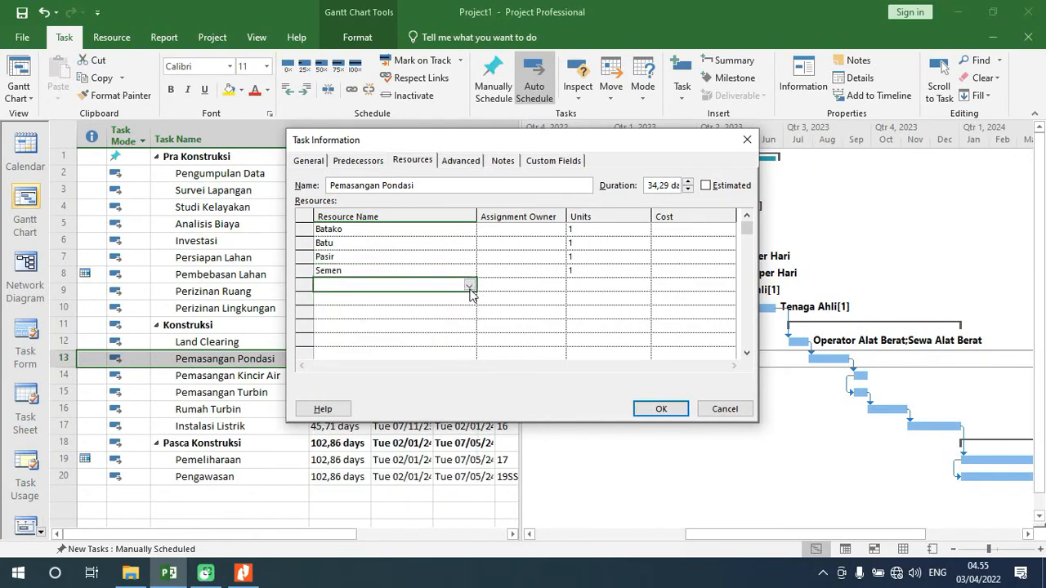
click(469, 285)
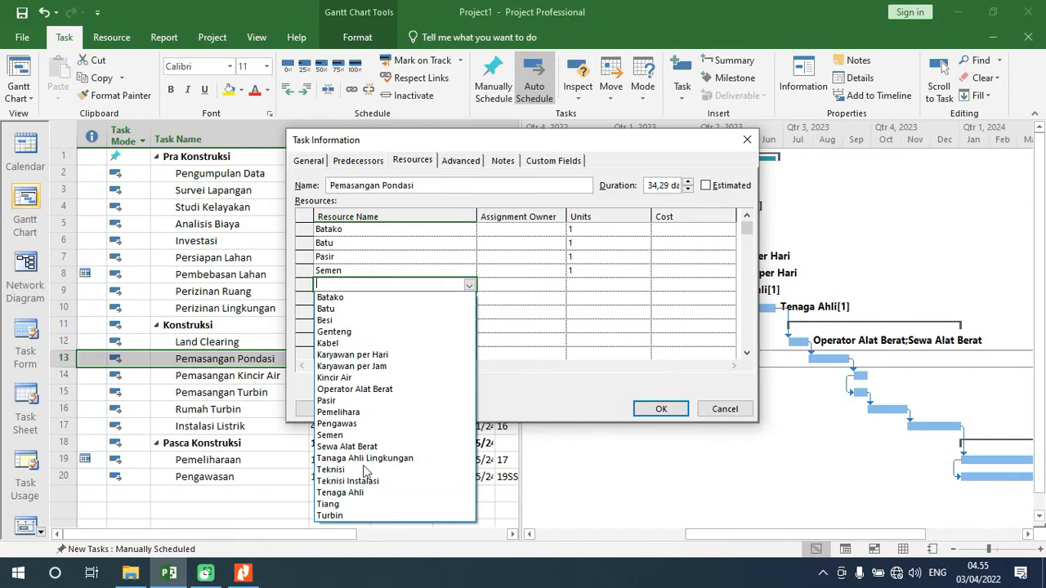
click(384, 368)
click(470, 286)
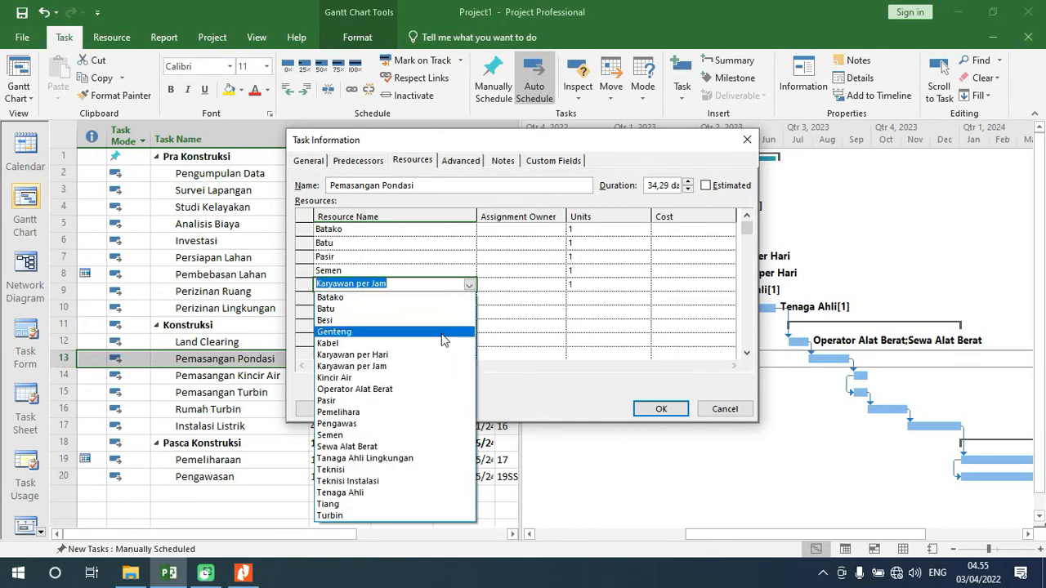
click(435, 360)
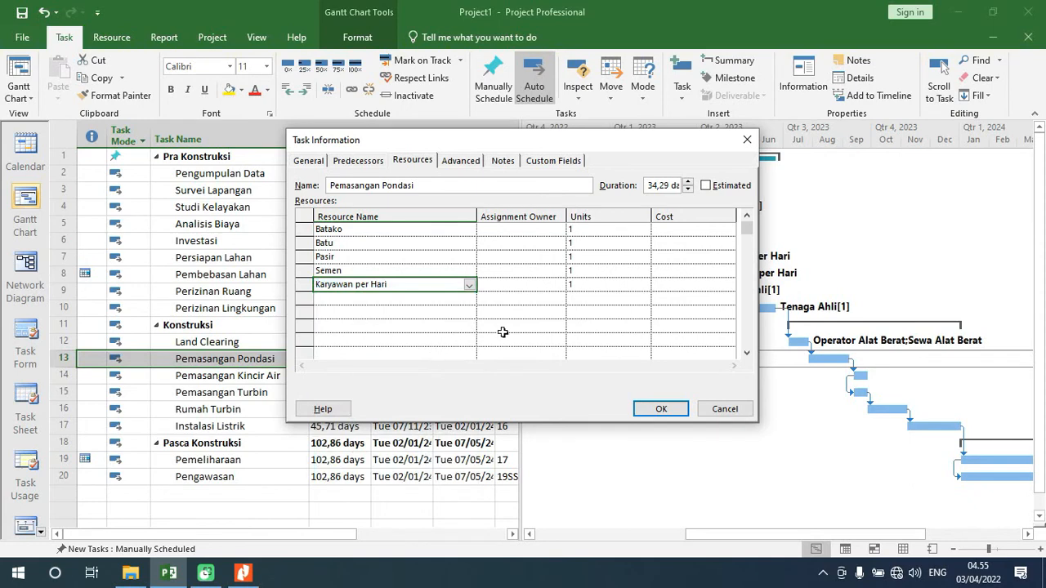
Step: Set the units of the Pemasangan Pondasi task's resources to 1.000 for Batako and 2 for Batu
click(609, 229)
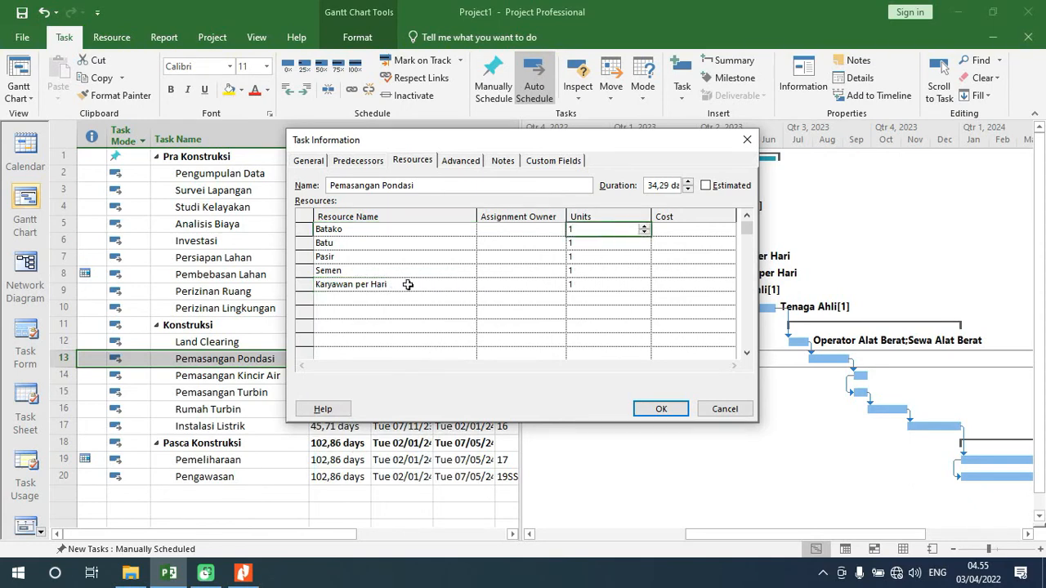
click(603, 233)
text(000)
key(Return)
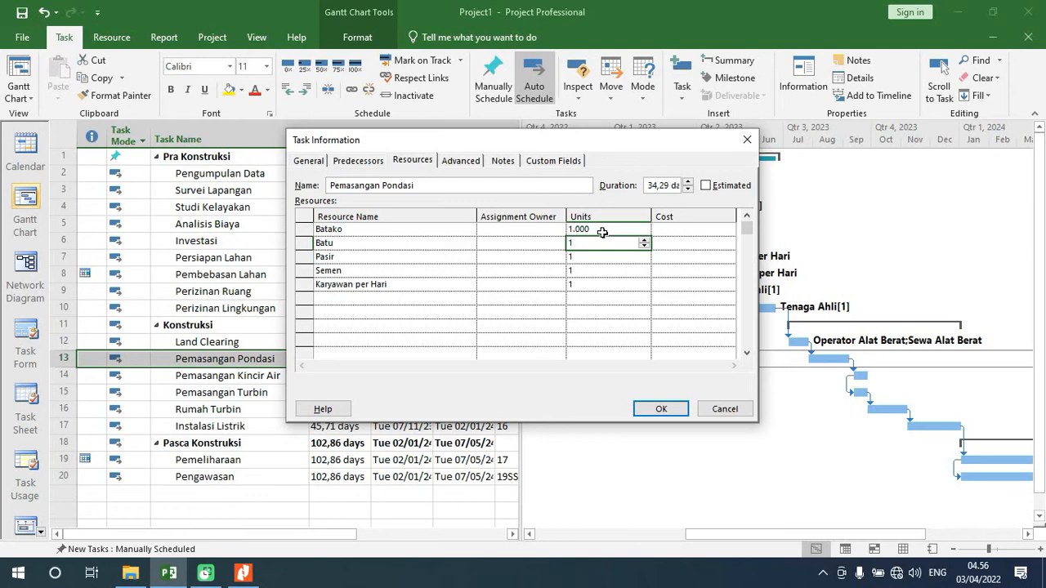
text(2)
key(Return)
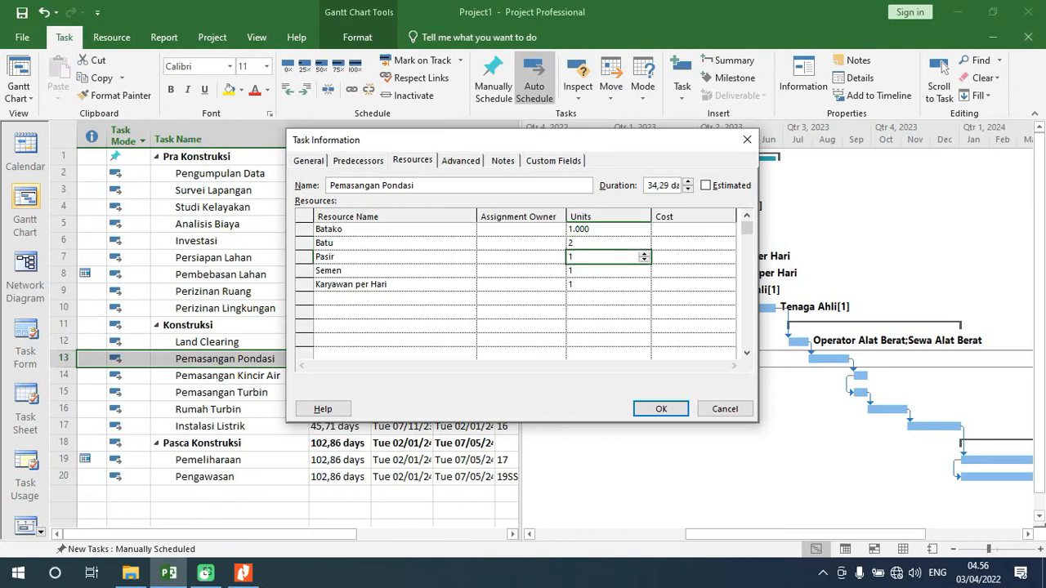
Step: Set the Pemasangan Pondasi task's Pasir units to 10 and Semen units to 50, raise the Karyawan per Hari units, and apply the assignments
text(10)
key(Return)
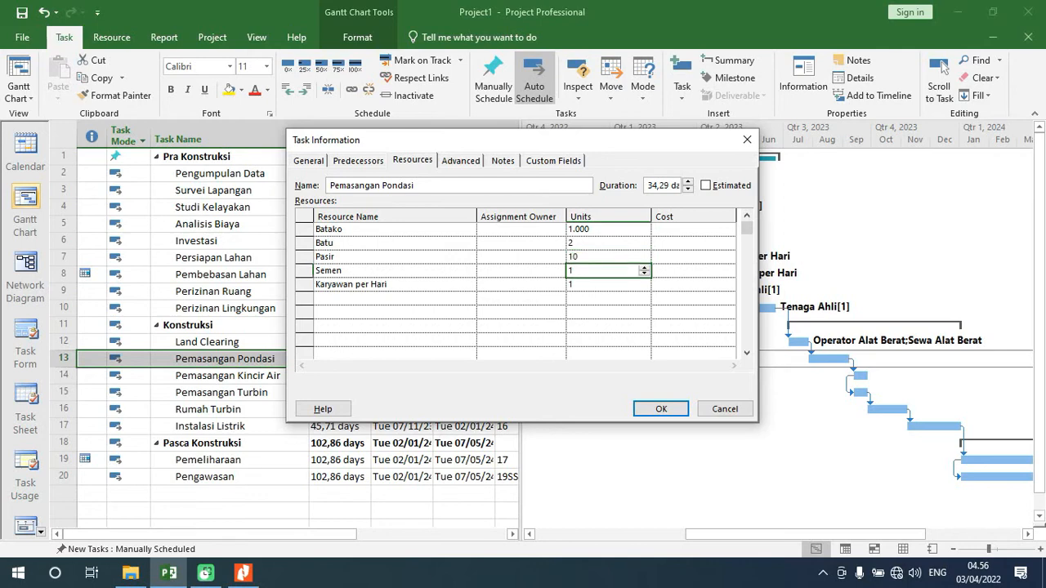
text(50)
key(Return)
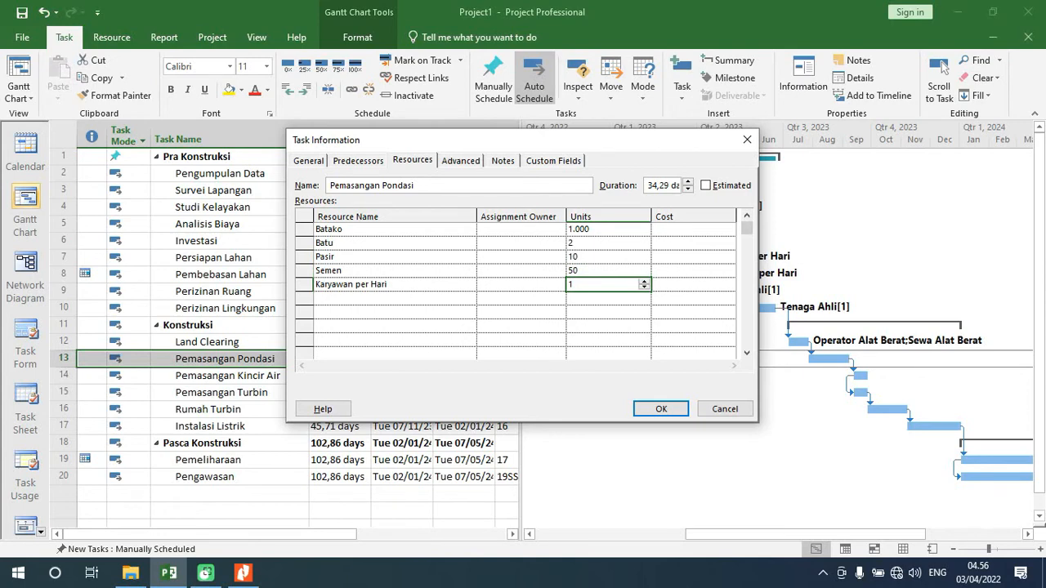
click(643, 281)
click(661, 408)
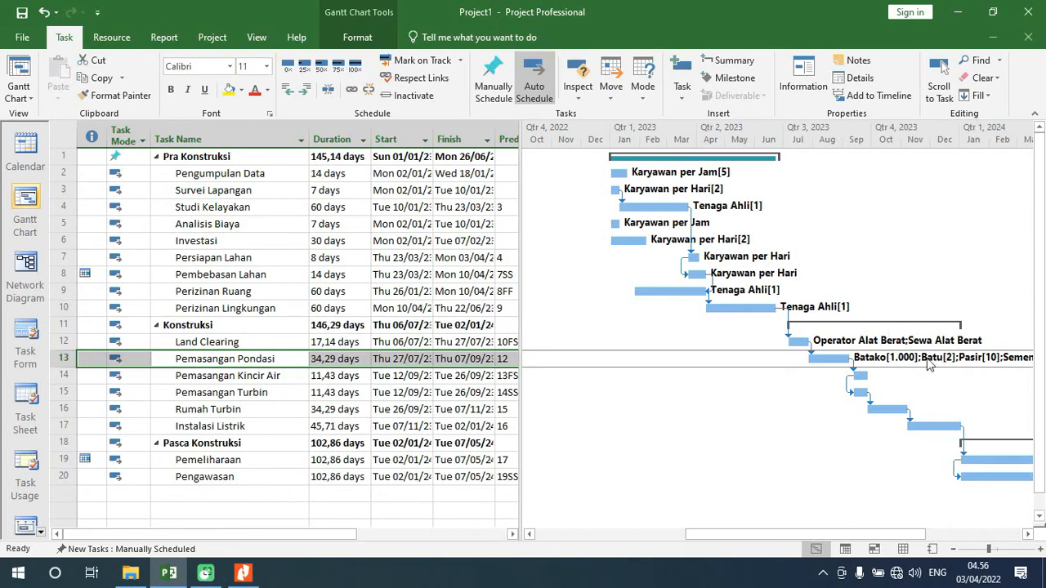
Step: Assign Kincir Air and Teknisi, each with 1 unit, as the resources of the Pemasangan Kincir Air task
double_click(278, 377)
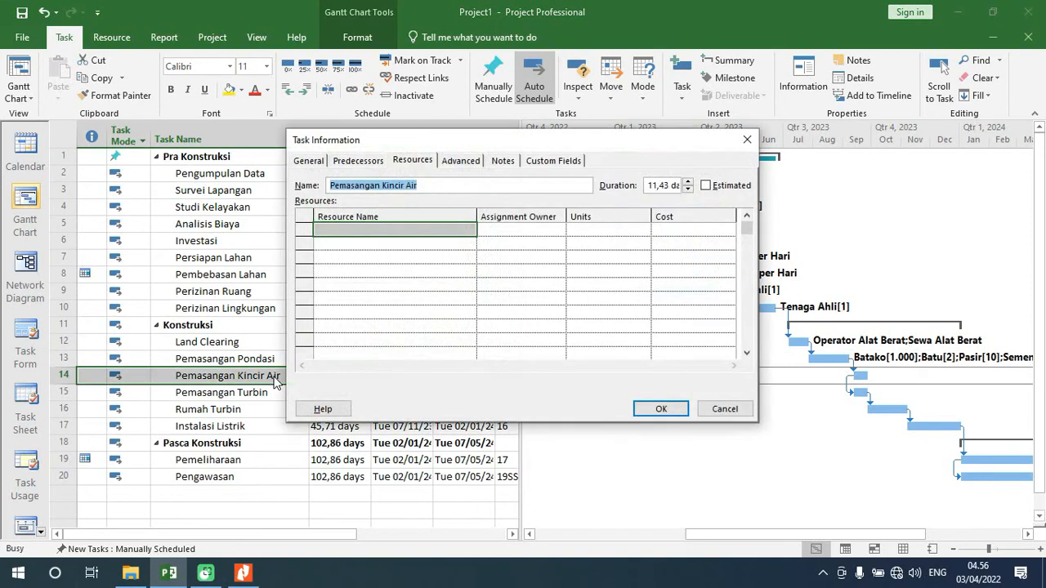
click(463, 230)
click(470, 231)
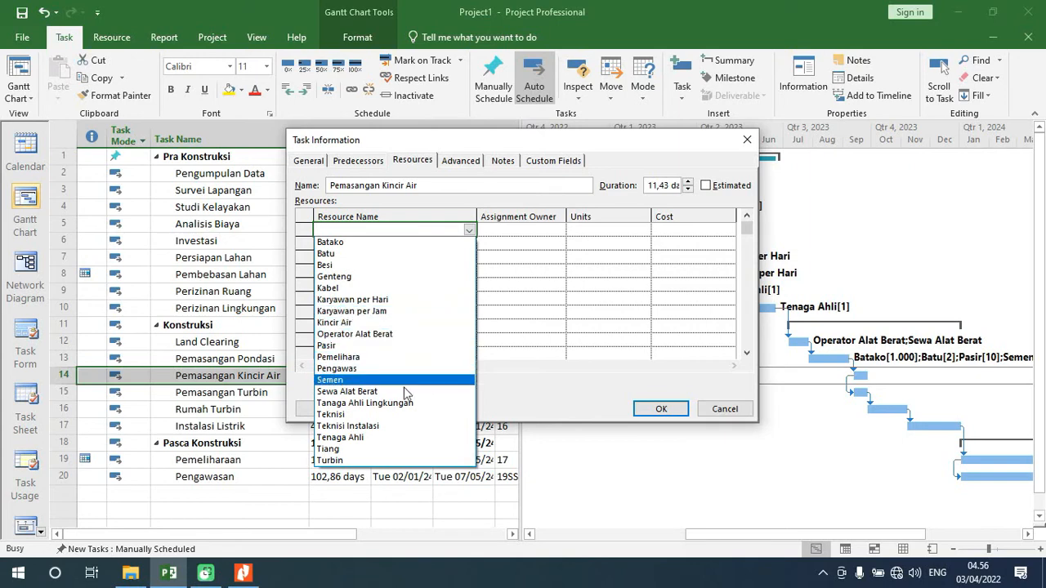
click(389, 322)
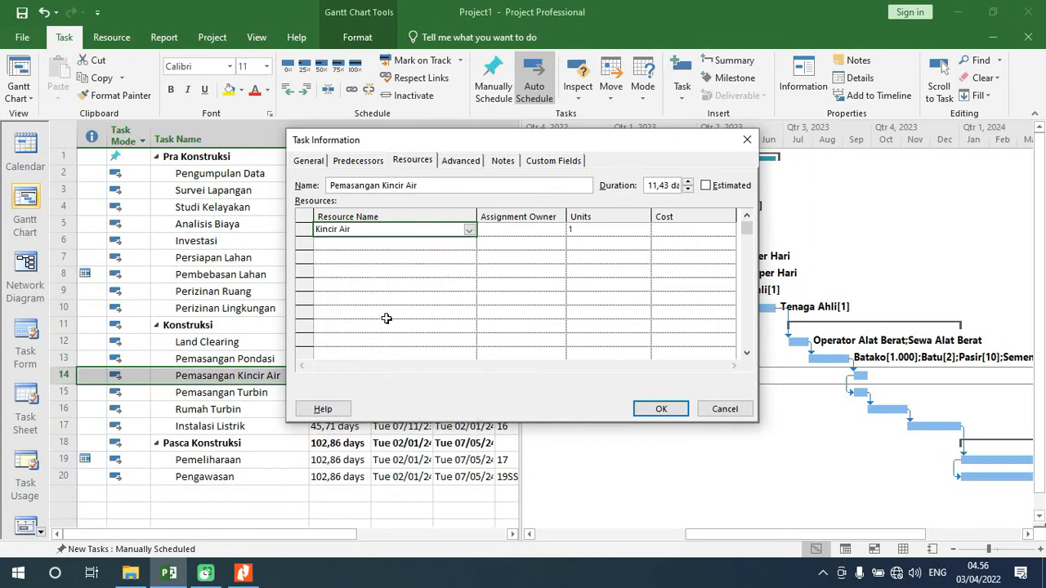
click(453, 243)
click(470, 247)
click(470, 247)
click(470, 248)
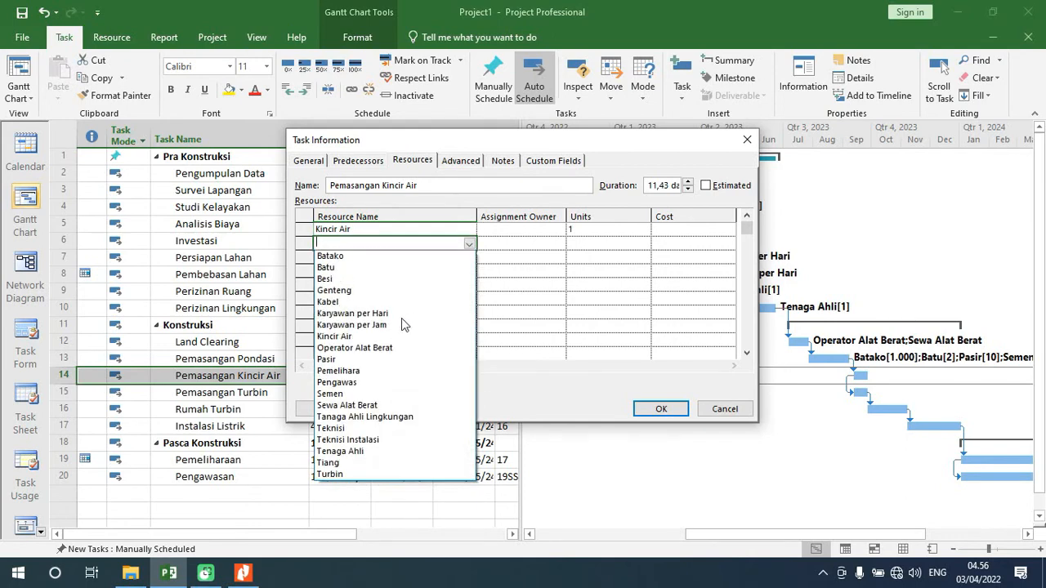
click(387, 429)
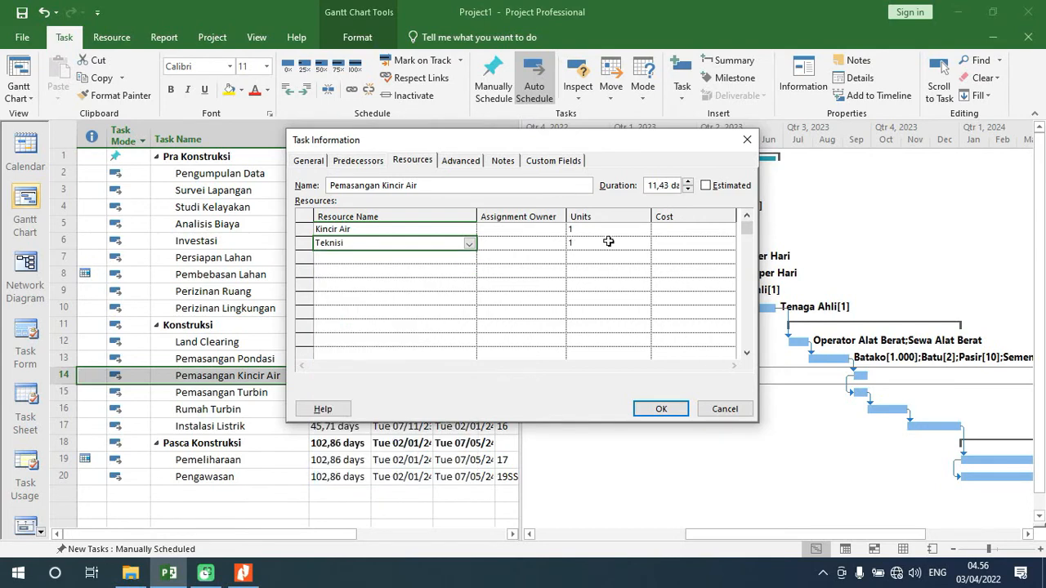
click(661, 409)
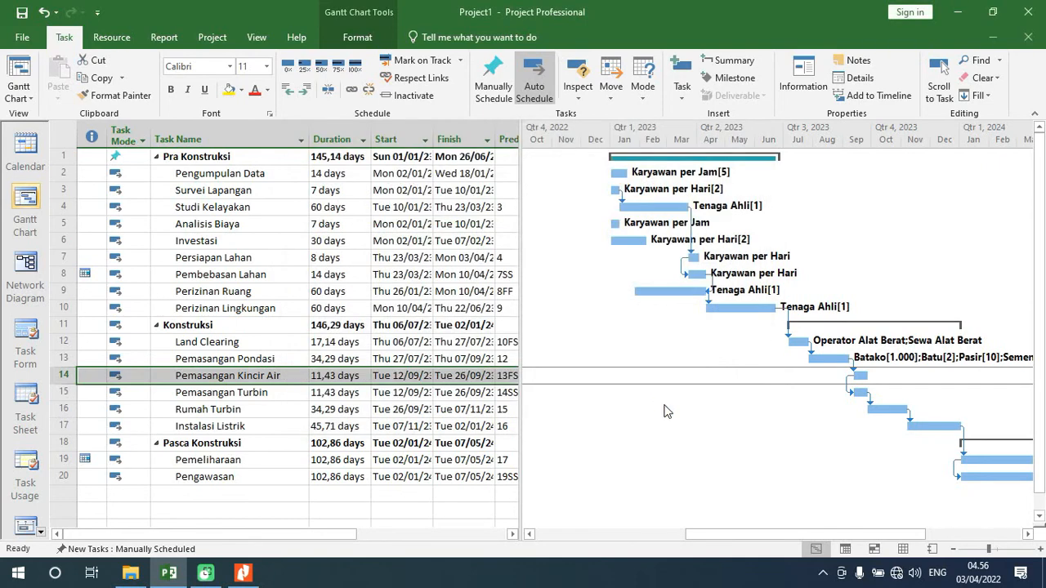
Step: Assign Turbin and Teknisi, each with 1 unit, as the resources of the Pemasangan Turbin task
click(249, 395)
double_click(249, 393)
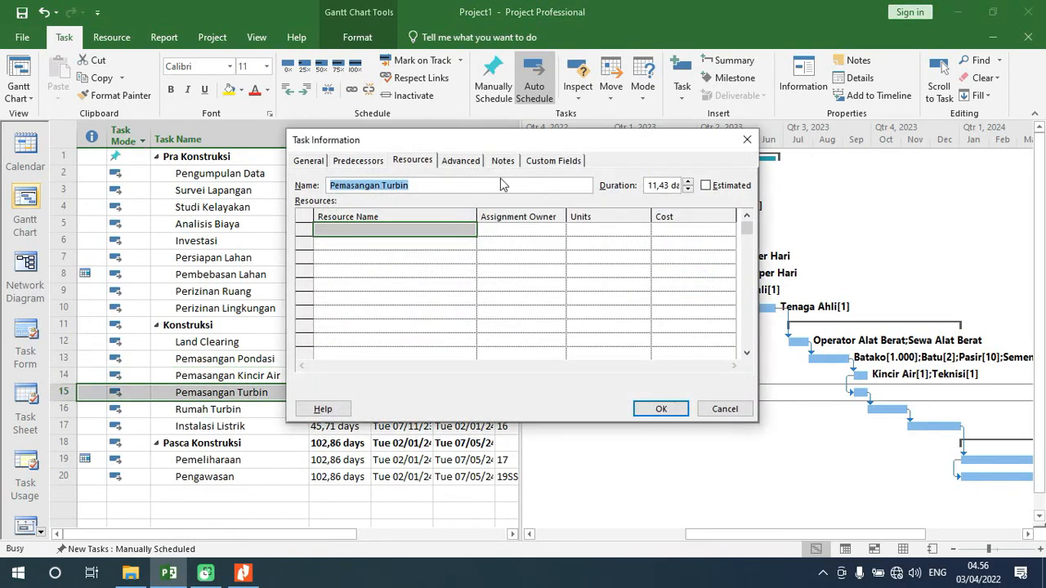
click(474, 230)
click(469, 231)
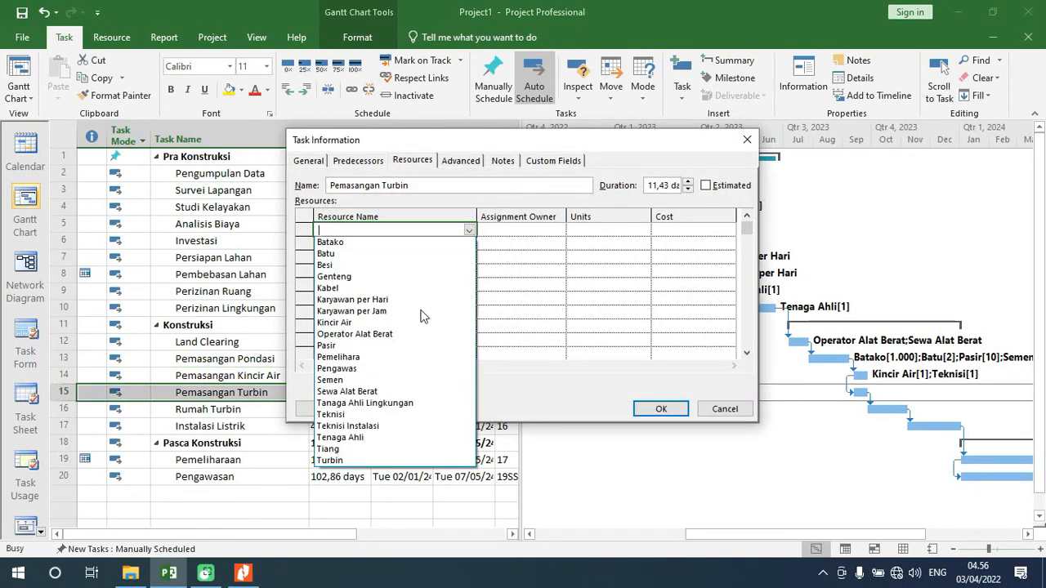
click(382, 460)
click(469, 245)
click(469, 245)
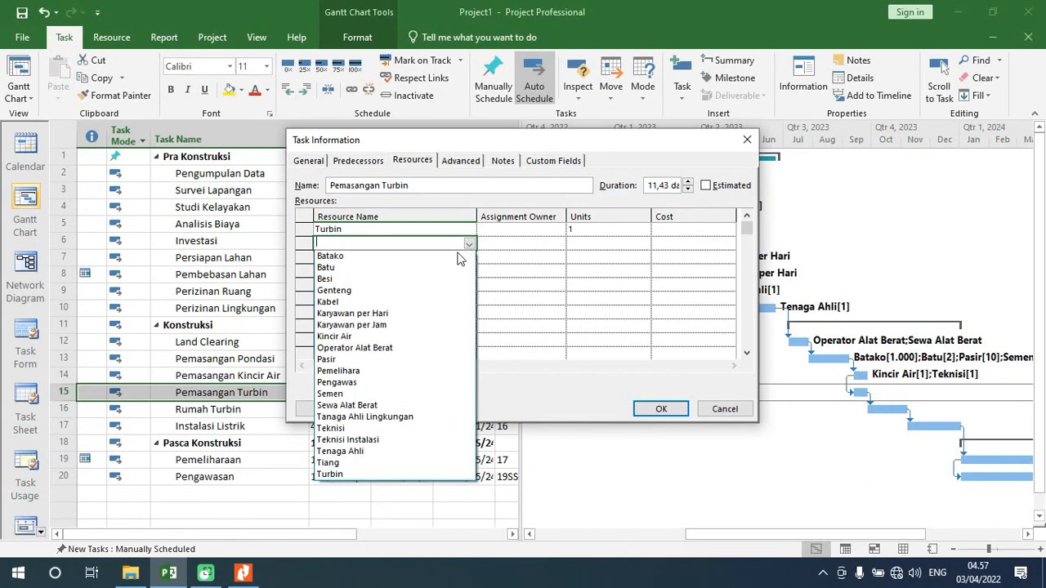
click(400, 433)
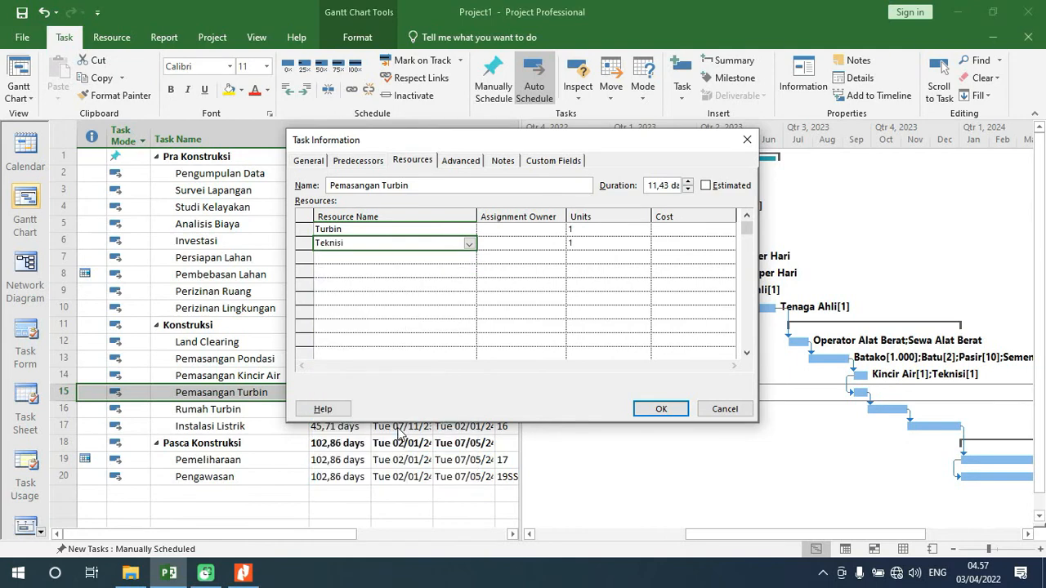
click(581, 229)
click(659, 409)
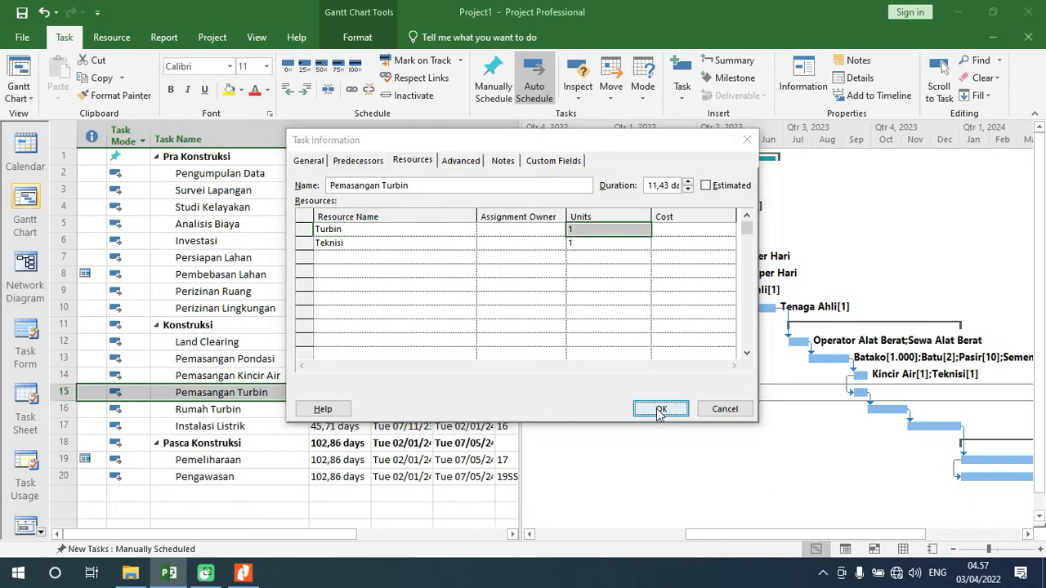
Step: Add Batako and Batu, each with 1 unit, as the first two resources of the Rumah Turbin task
scroll(253, 394, down, 1)
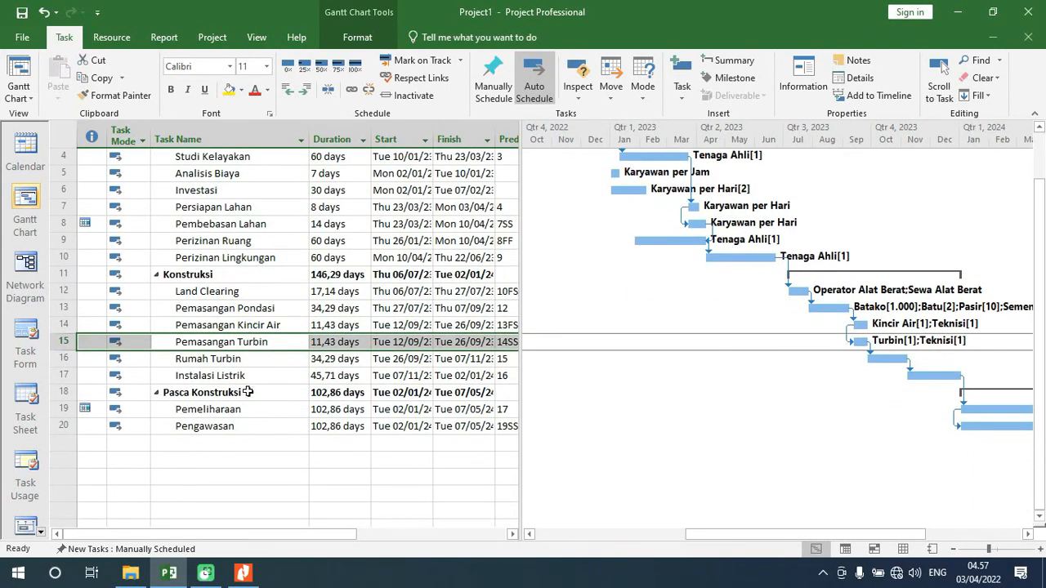
click(245, 362)
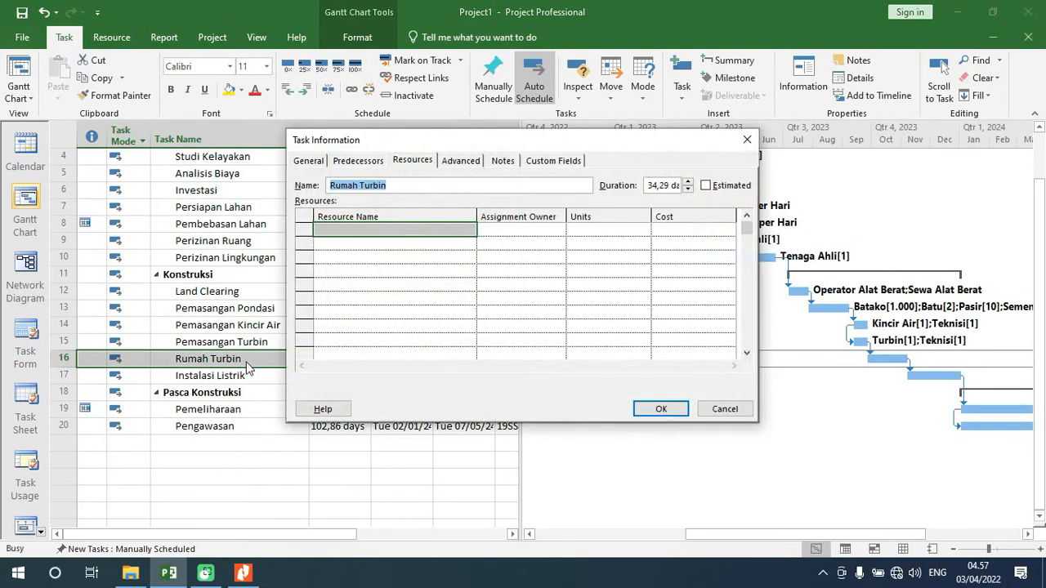
click(458, 231)
click(469, 231)
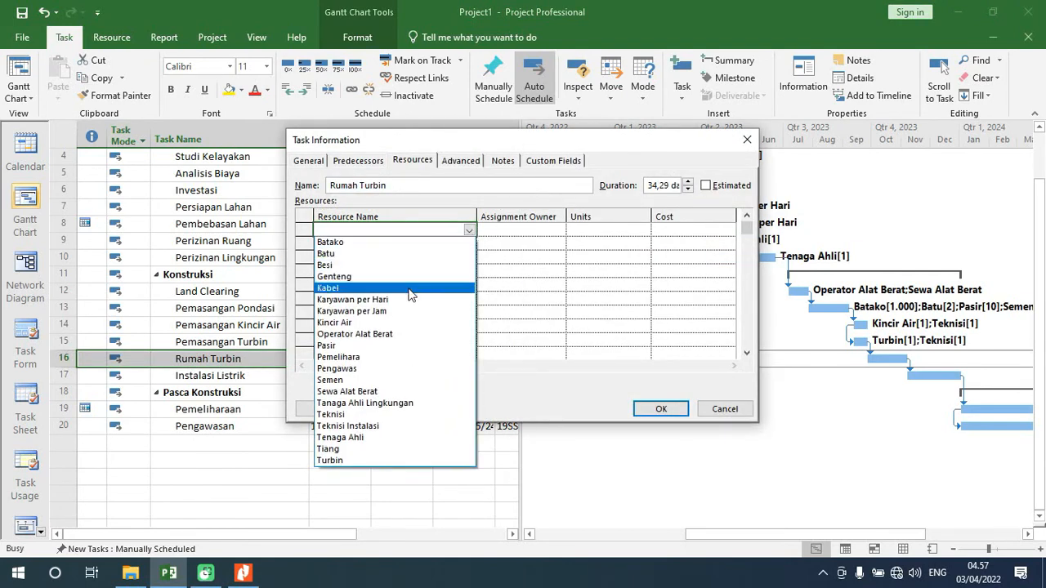
click(401, 243)
click(470, 246)
click(470, 246)
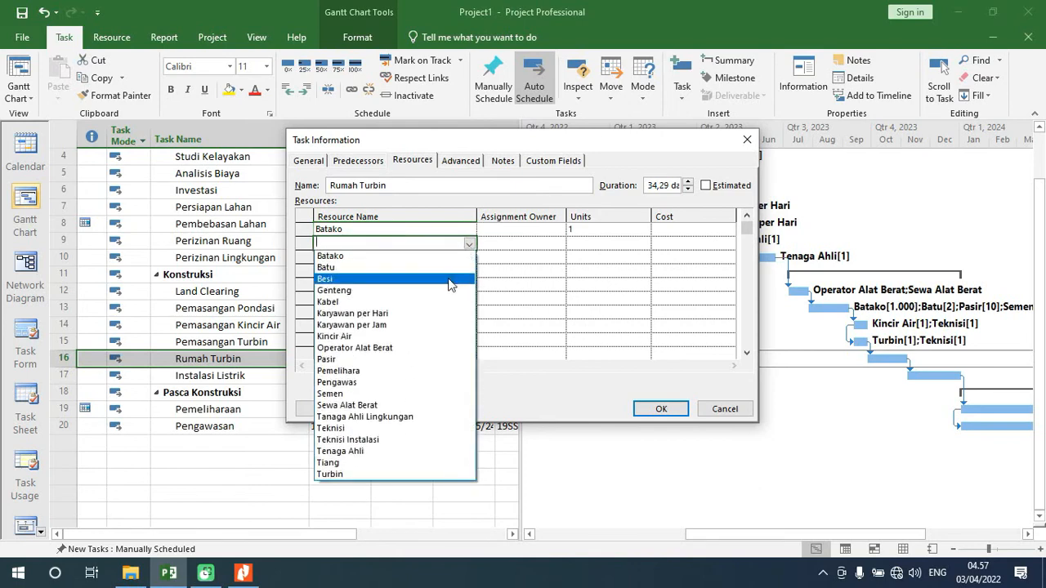
click(469, 261)
Step: Add Besi and Genteng, each with 1 unit, as the third and fourth resources of the Rumah Turbin task
click(470, 259)
click(469, 258)
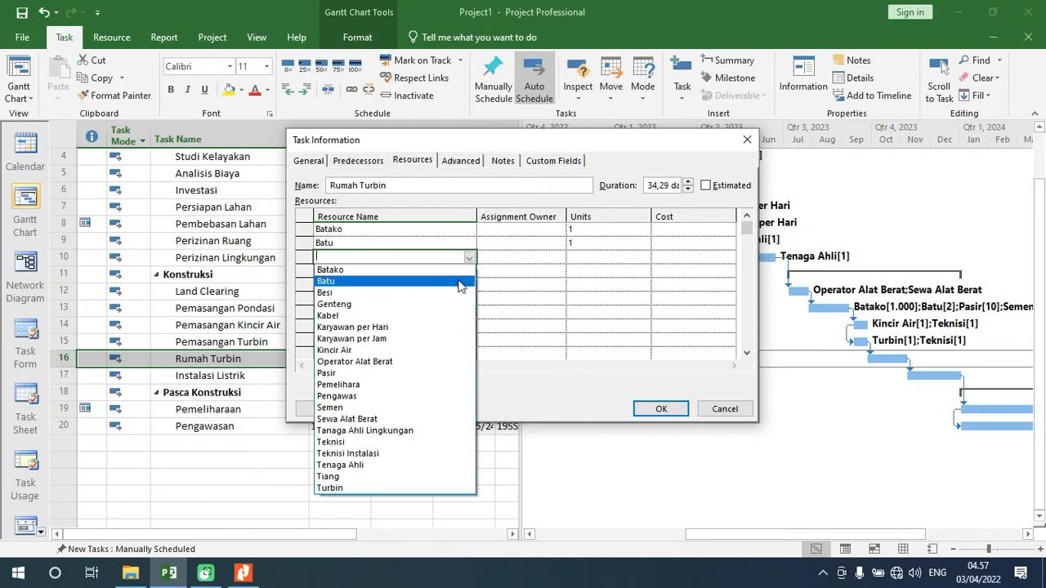
click(459, 294)
click(471, 284)
click(469, 273)
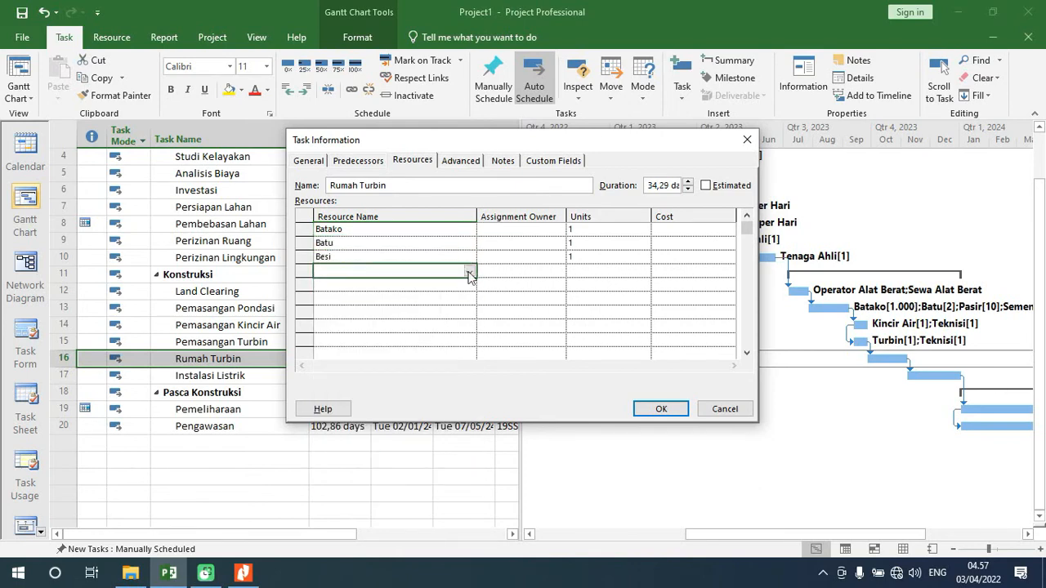
click(469, 274)
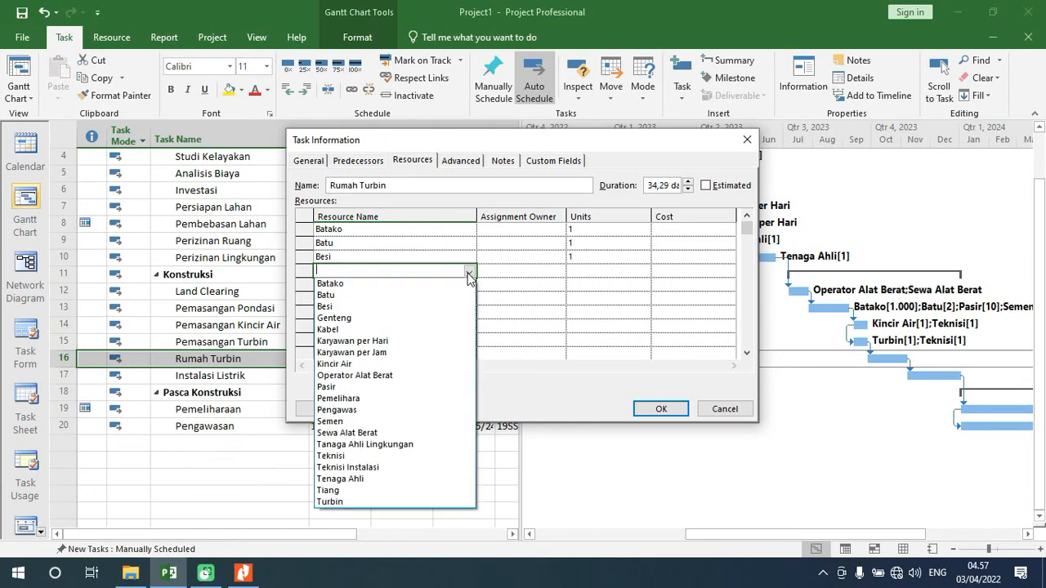
click(452, 320)
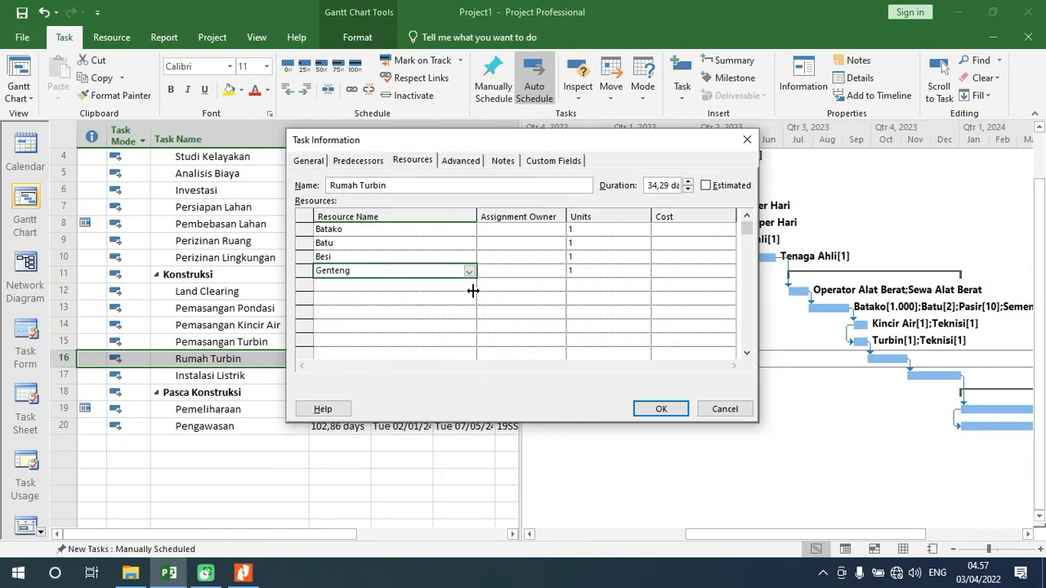
Step: Add Pasir and Semen, each with 1 unit, as the fifth and sixth resources of the Rumah Turbin task
click(470, 286)
click(469, 286)
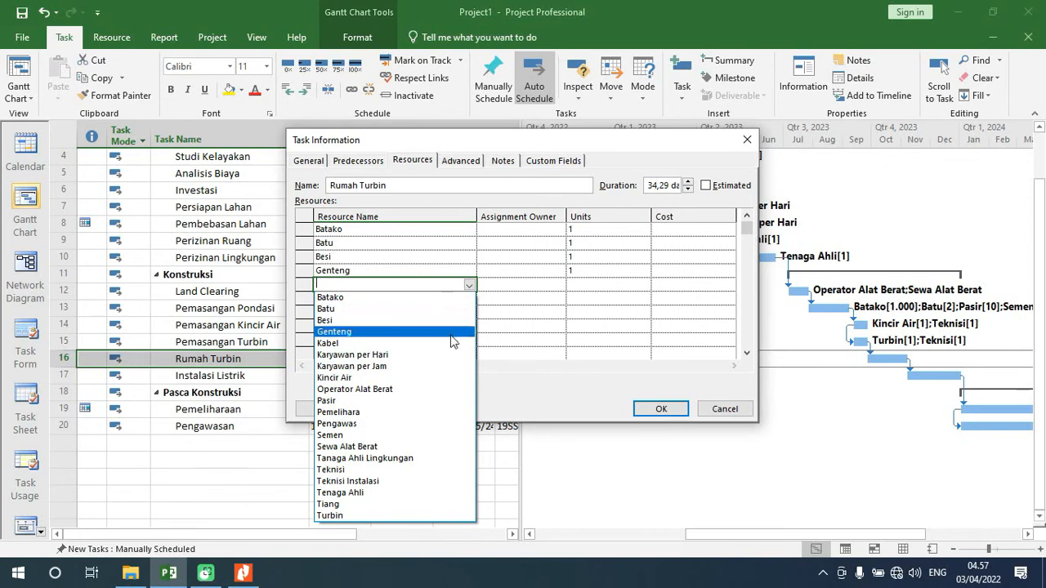
click(422, 400)
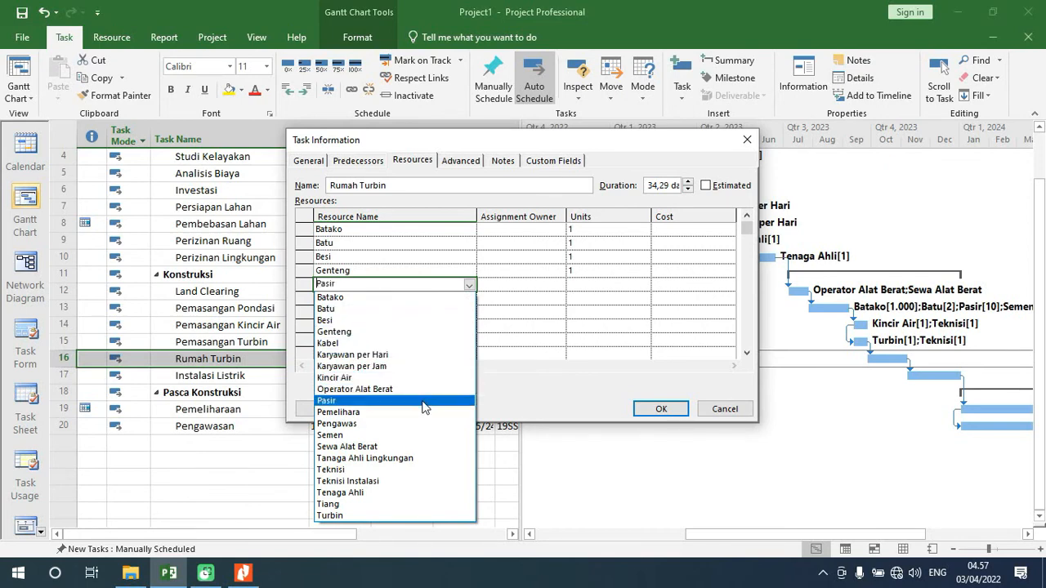
click(467, 298)
click(469, 299)
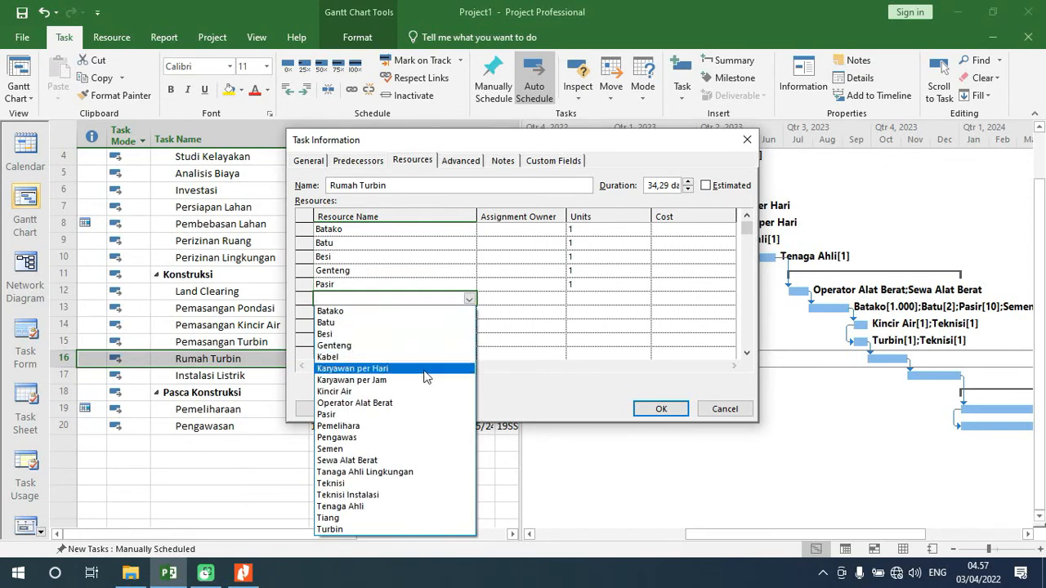
click(400, 449)
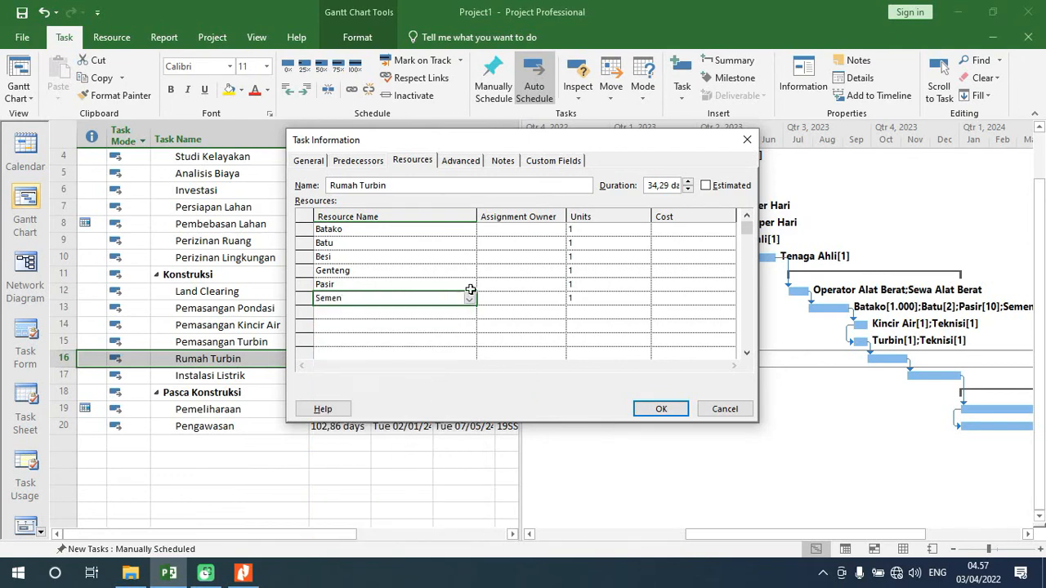
Step: Set the Rumah Turbin task's Batako units to 700 and its Besi units to 200
click(582, 242)
click(609, 231)
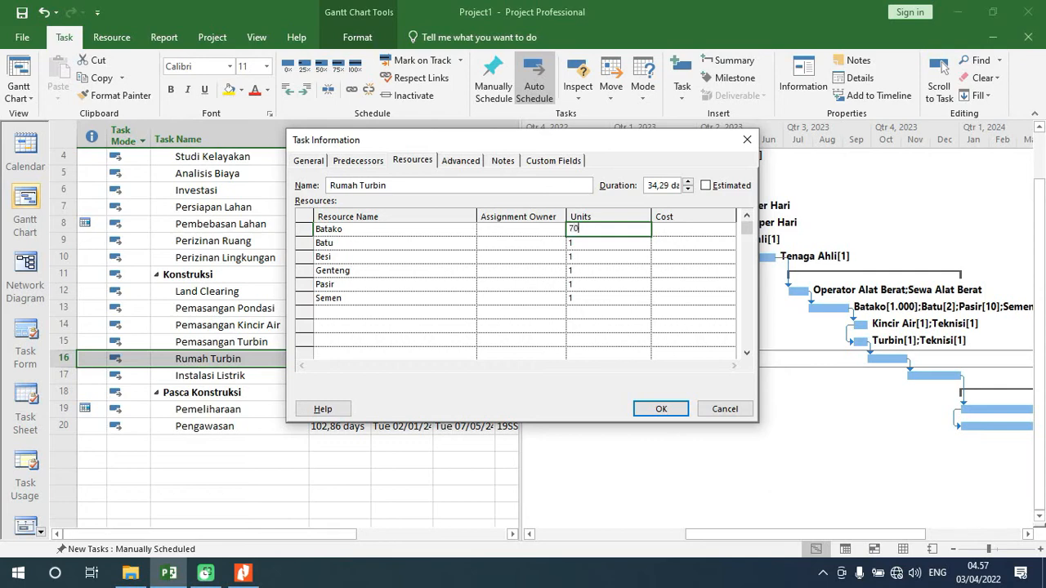
key(Return)
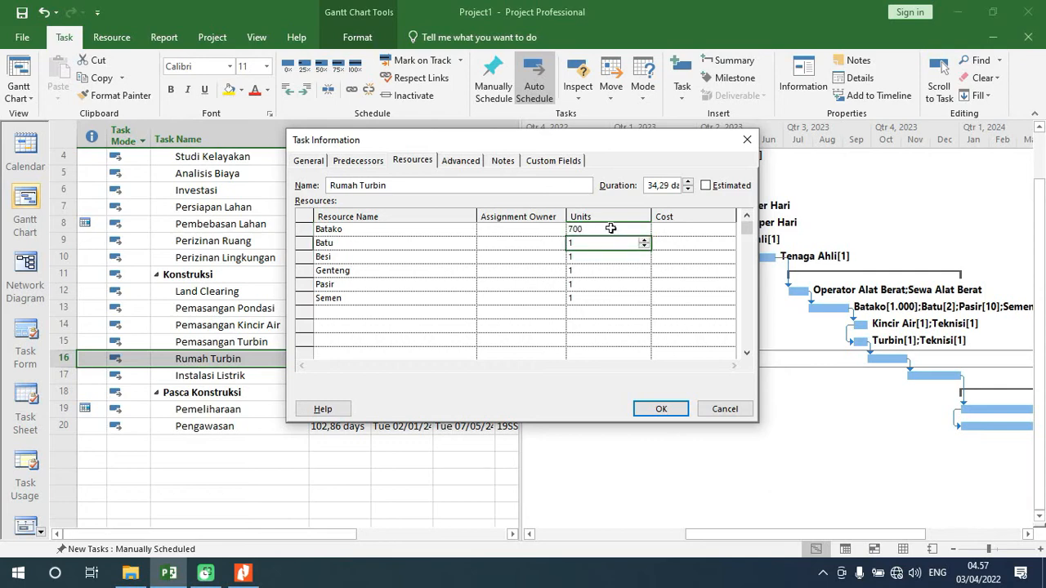
key(Return)
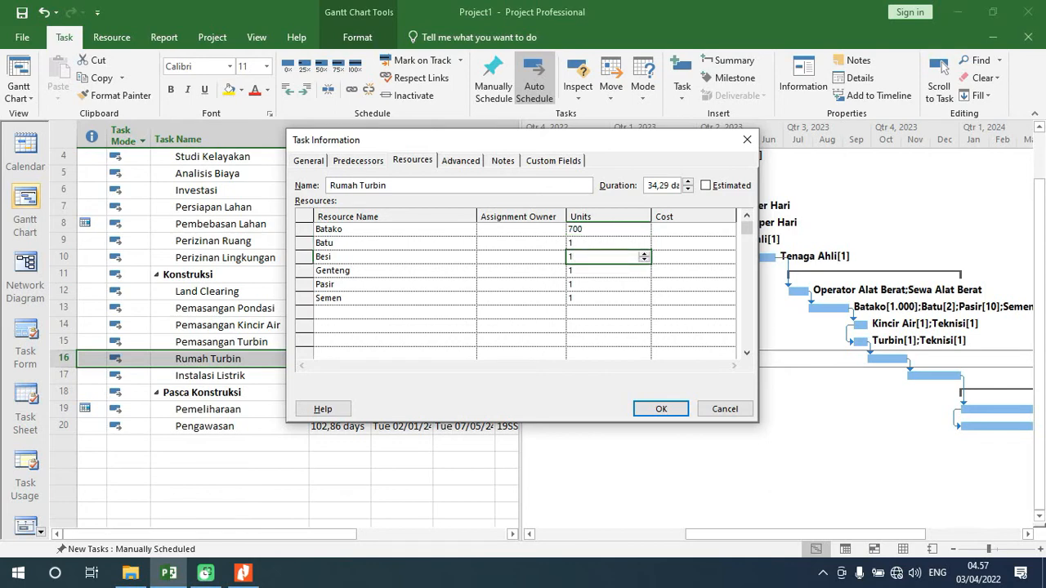
text(1)
key(Return)
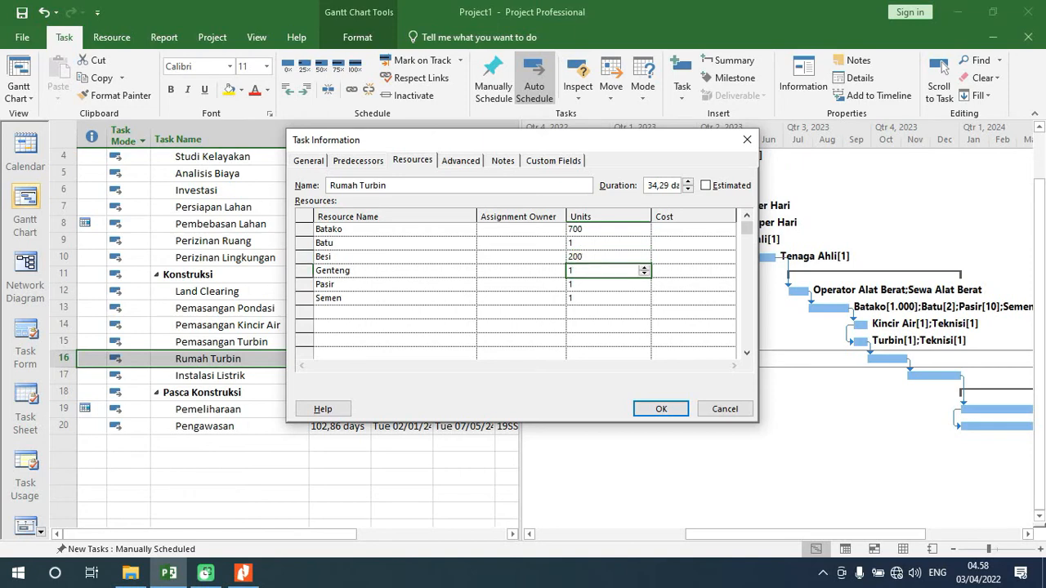
Step: Set the Rumah Turbin task's Genteng units to 100 and its Pasir units to 2
text(100)
key(Return)
text(2)
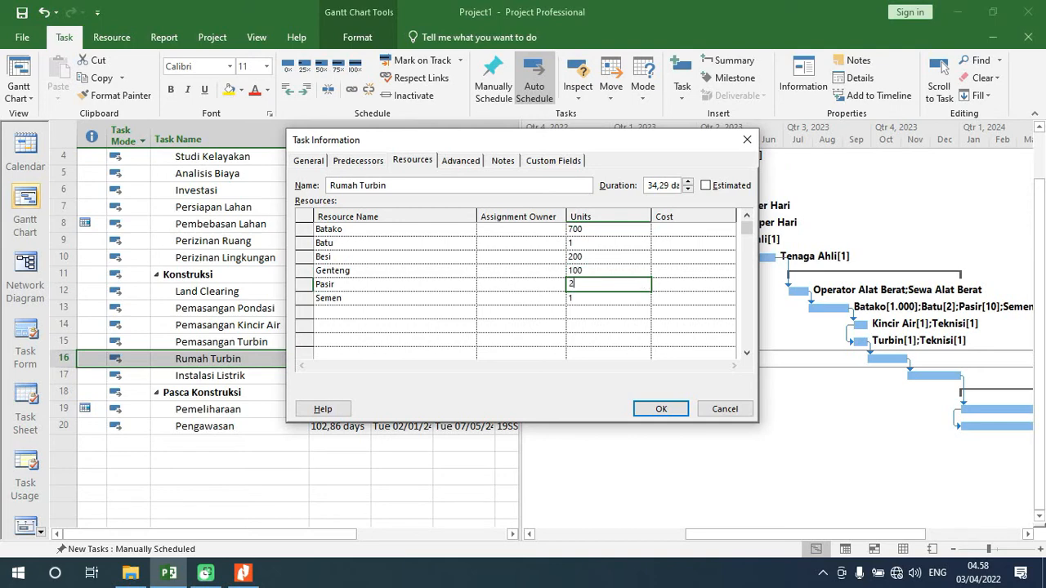
key(Return)
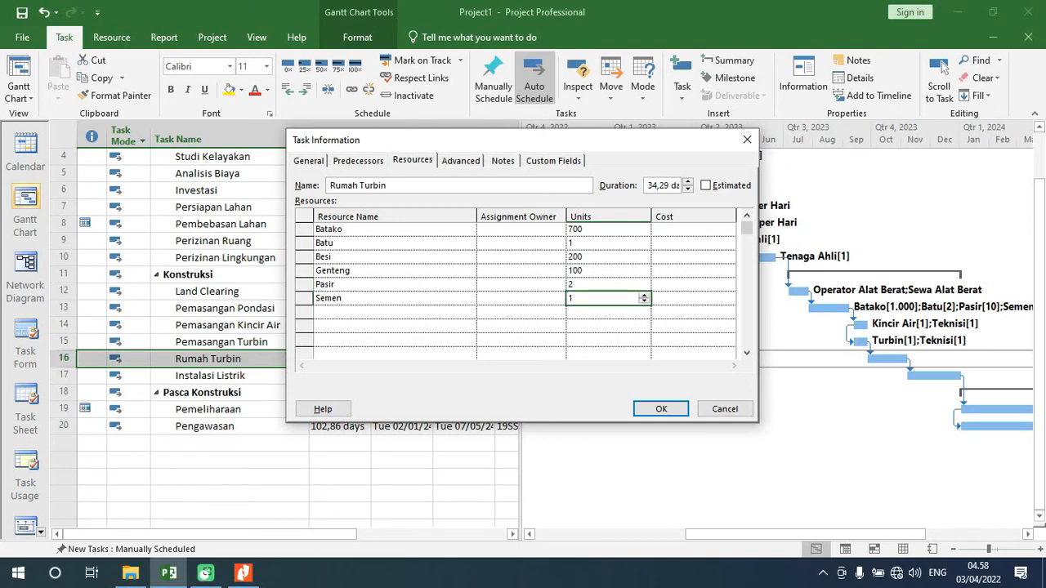
Step: Set the Rumah Turbin task's Semen units to 40 and accept its resource assignments
text(40)
key(Return)
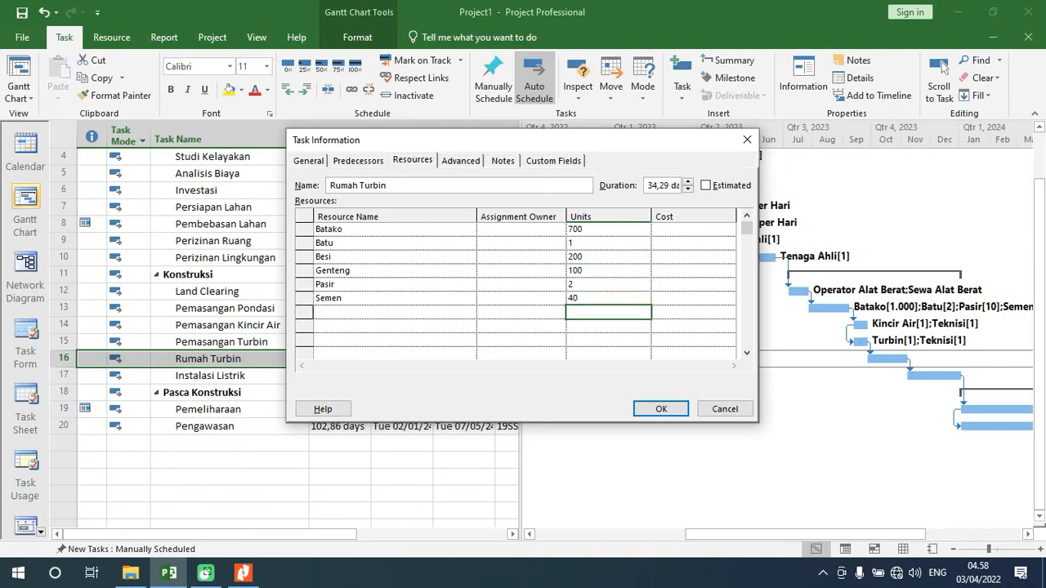
click(657, 409)
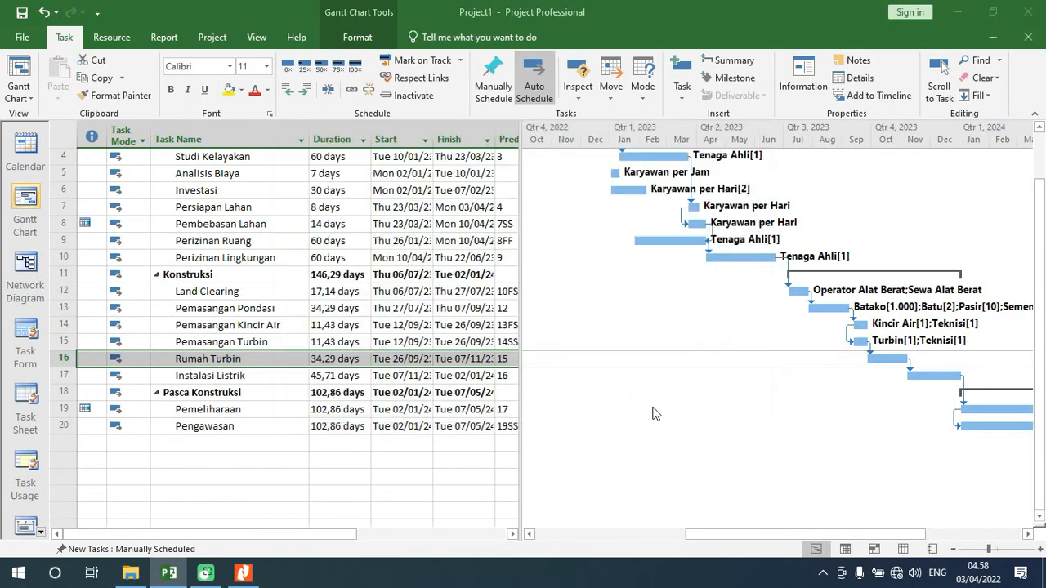
Step: Assign Teknisi Instalasi with 50 units as the first resource of the Instalasi Listrik task
double_click(256, 376)
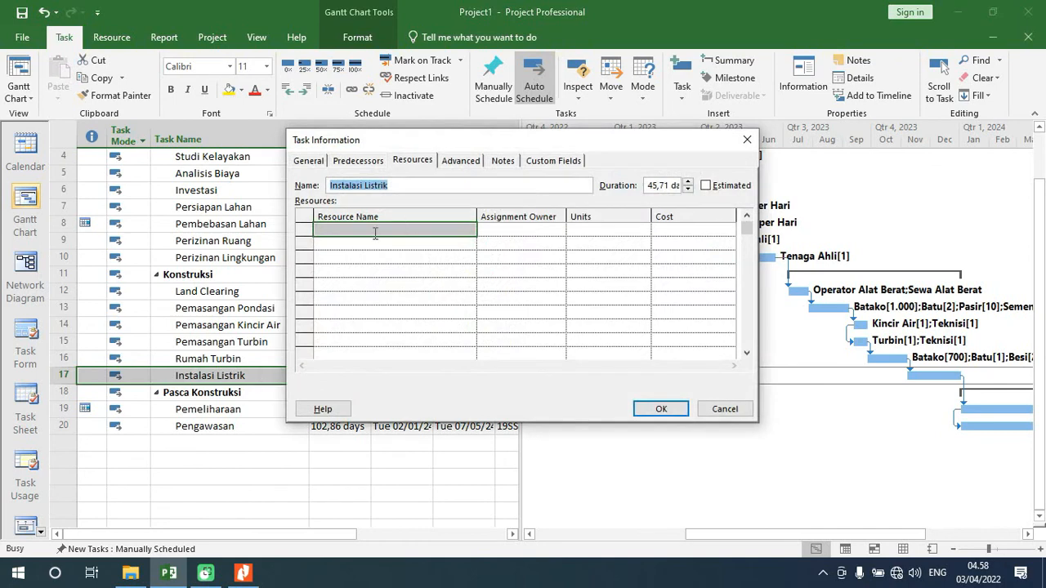
click(400, 236)
click(469, 230)
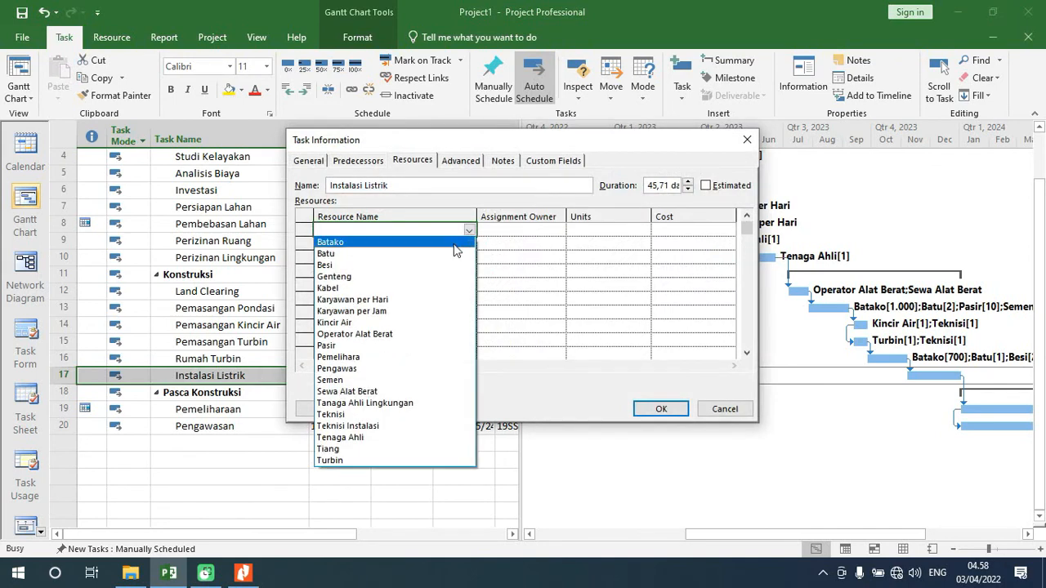
click(359, 426)
click(645, 233)
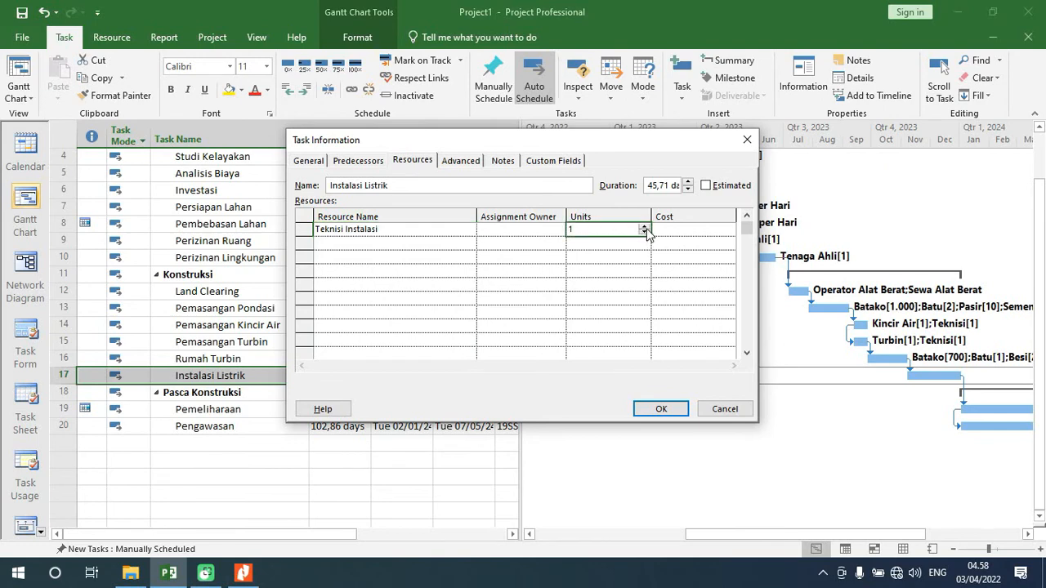
click(421, 244)
click(469, 244)
click(469, 245)
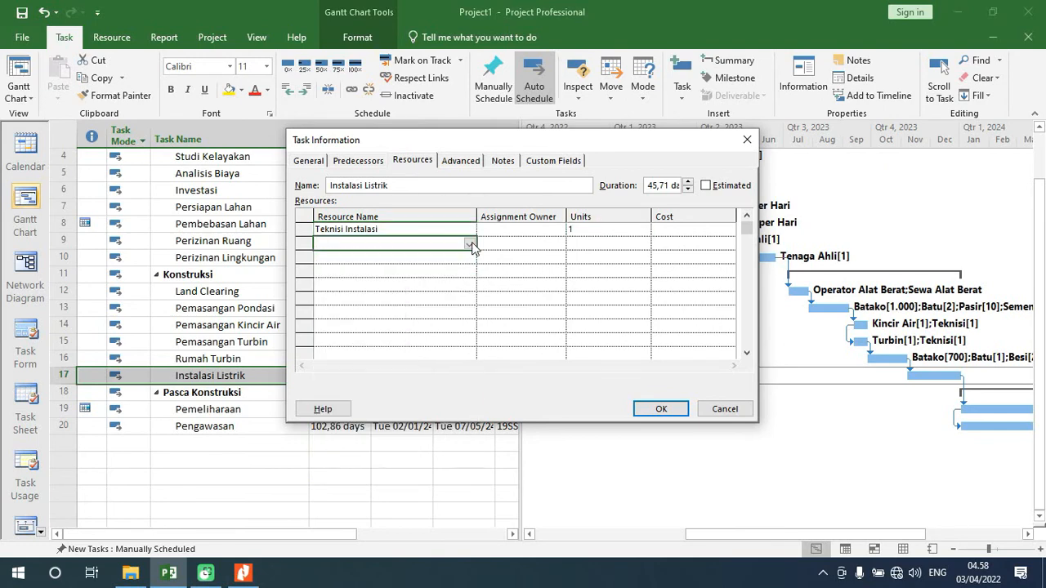
click(609, 229)
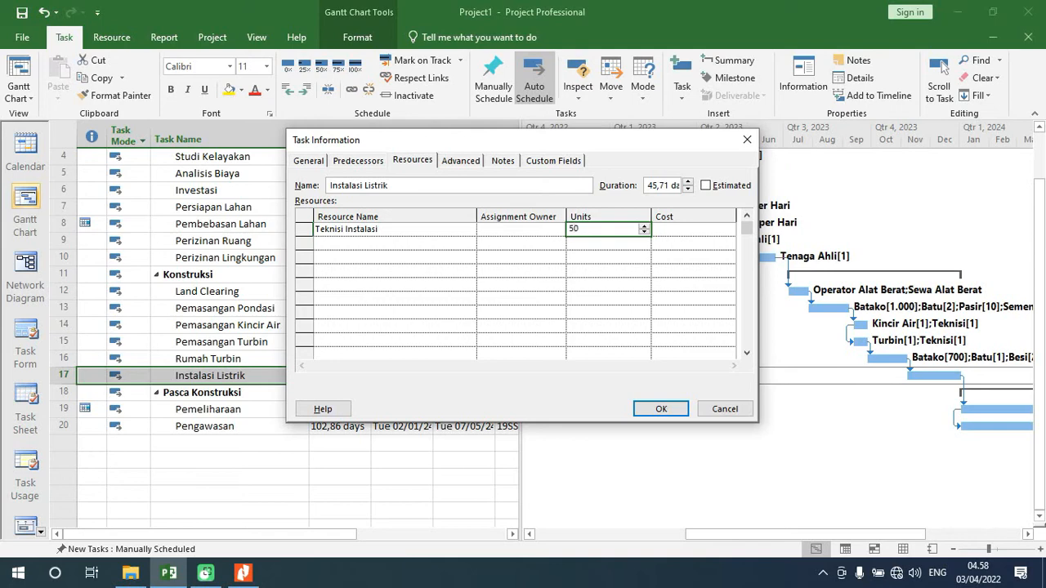
key(Return)
key(Left)
key(Left)
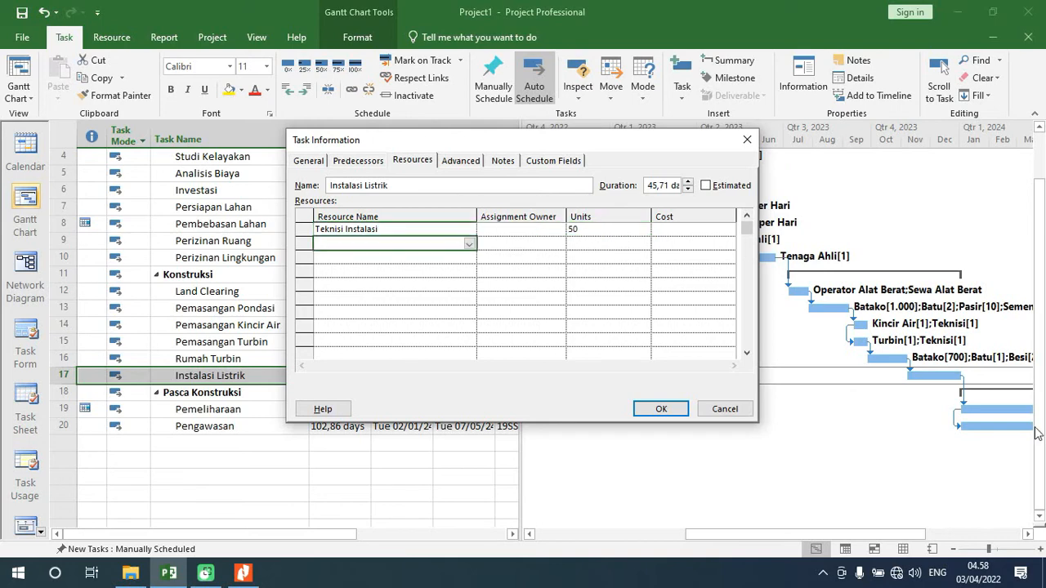
Step: Add Kabel with 1000 units as the second resource of the Instalasi Listrik task
click(468, 244)
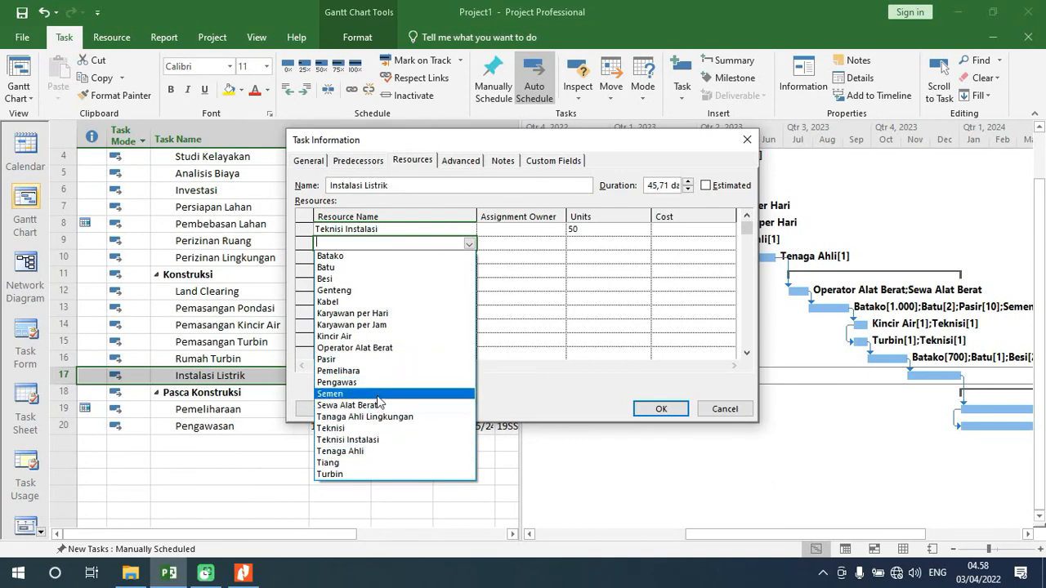
click(372, 304)
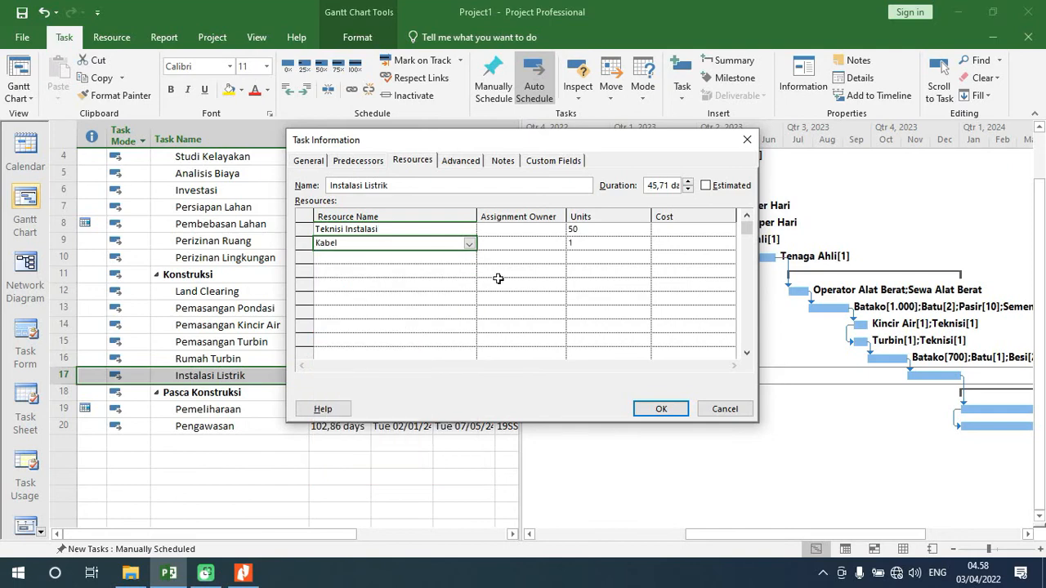
click(606, 242)
text(0)
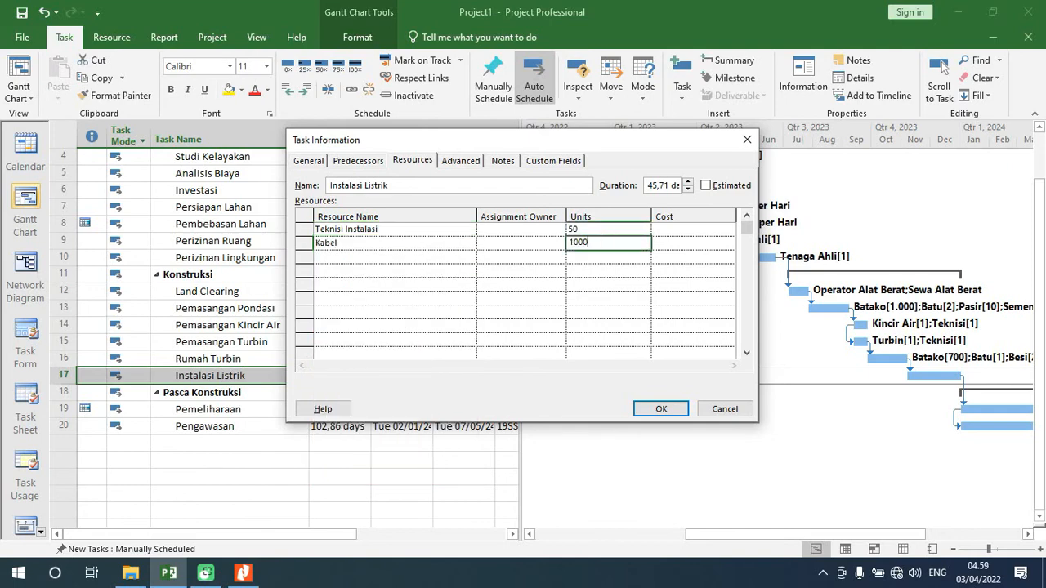
text(00)
key(Return)
key(Left)
key(Left)
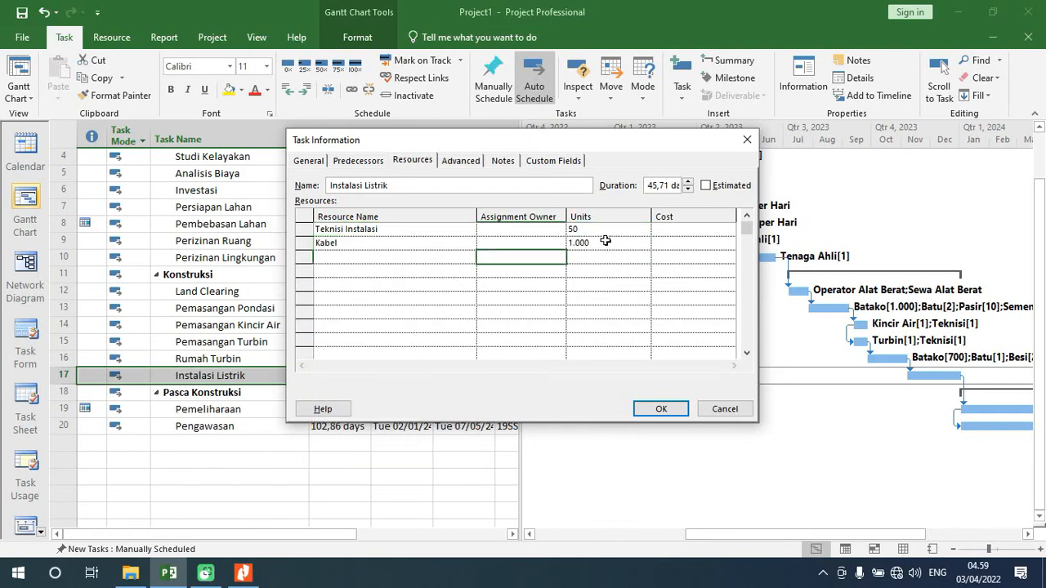
Step: Add Tiang with 75 units as the third resource of the Instalasi Listrik task and accept its assignments
click(469, 257)
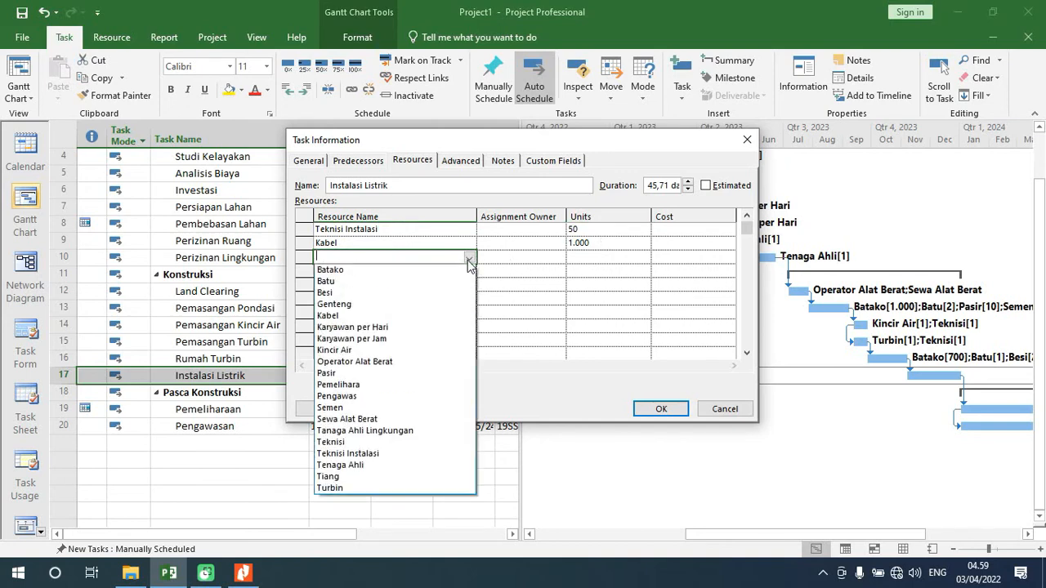
click(411, 477)
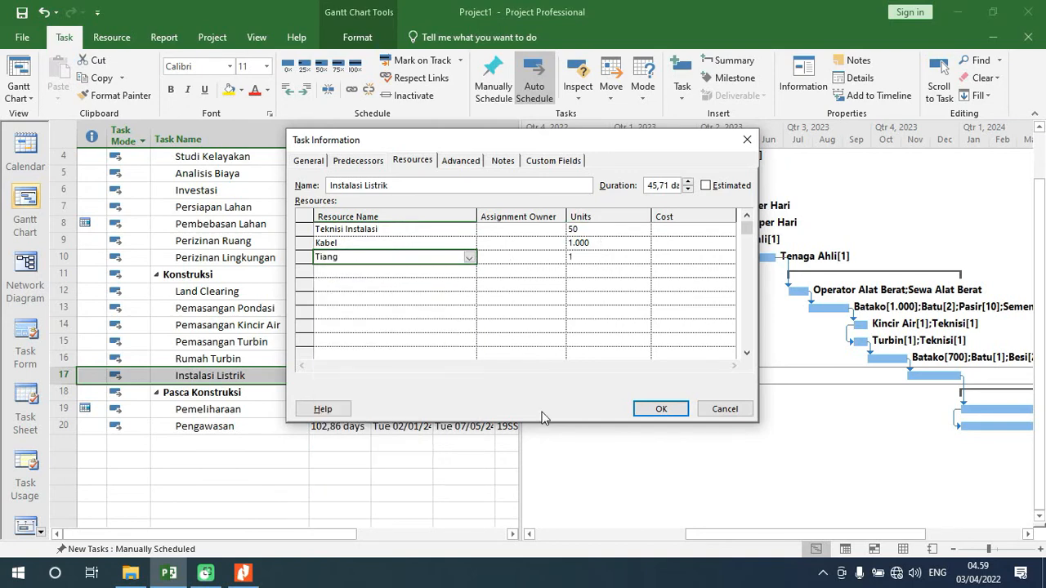
click(597, 266)
click(587, 254)
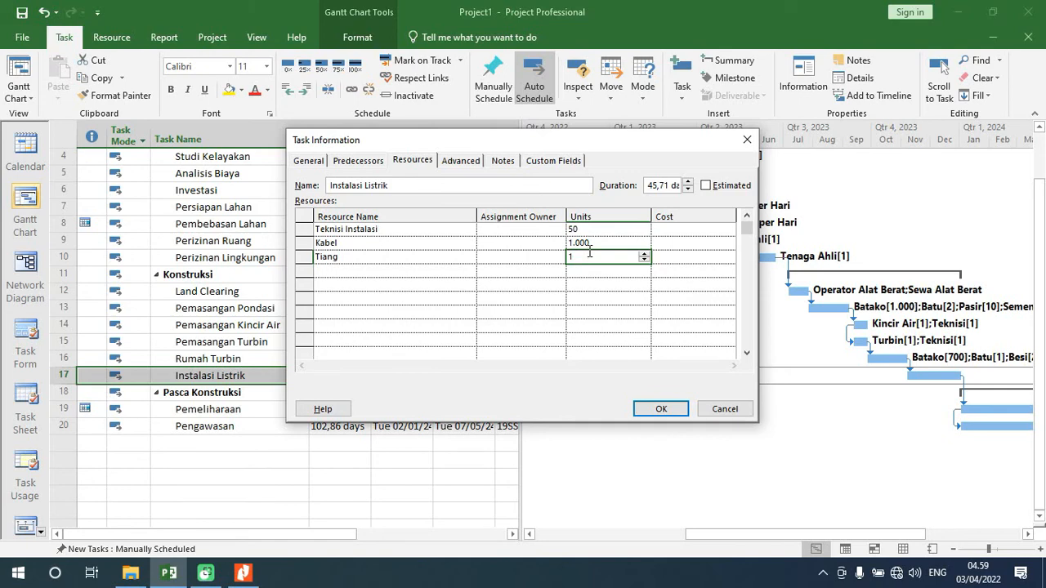
text(75)
key(Return)
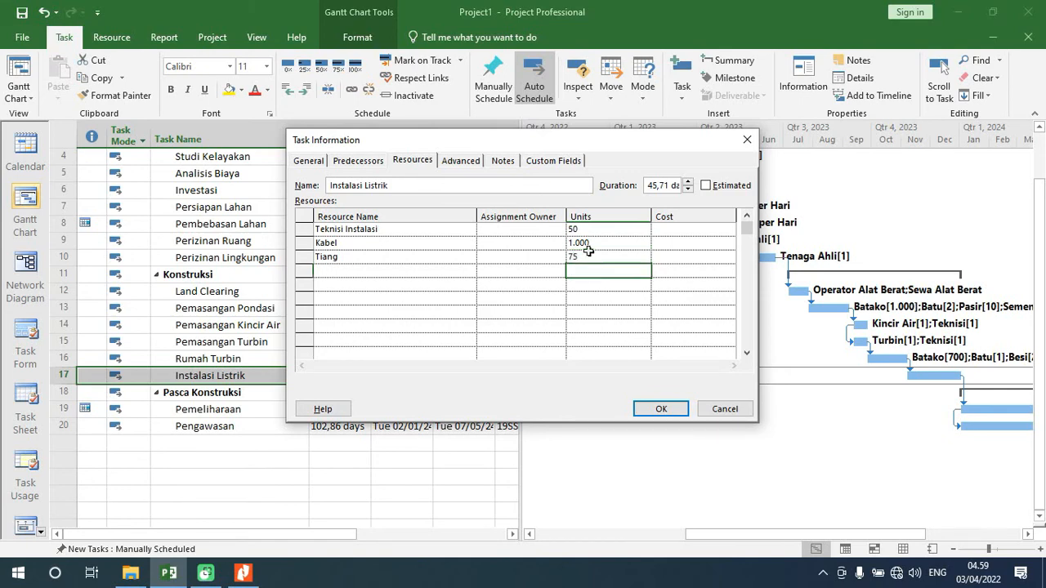
click(660, 409)
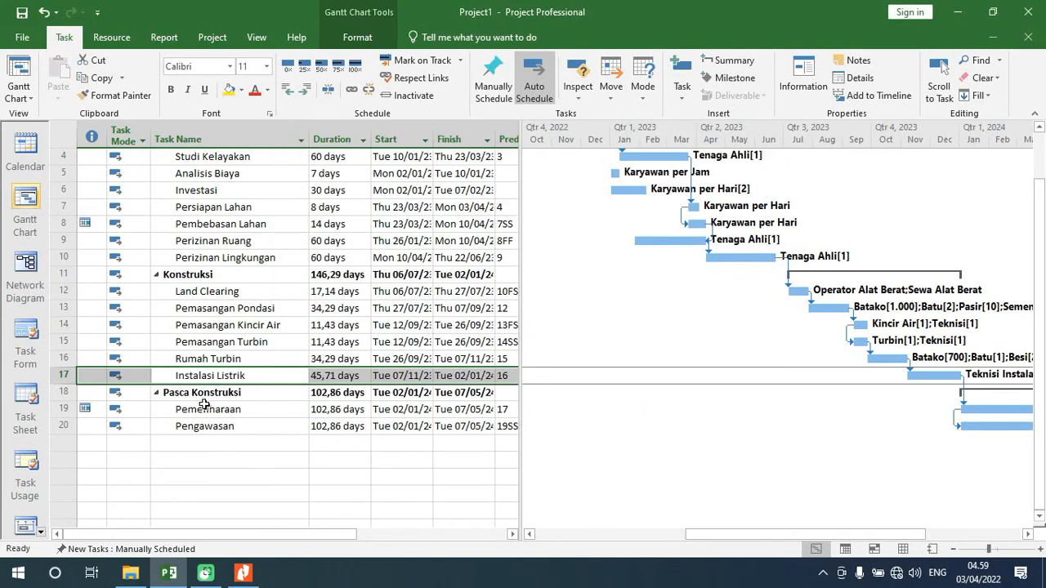
Step: Assign the Pemelihara resource to the Pemeliharaan task
click(218, 413)
double_click(219, 417)
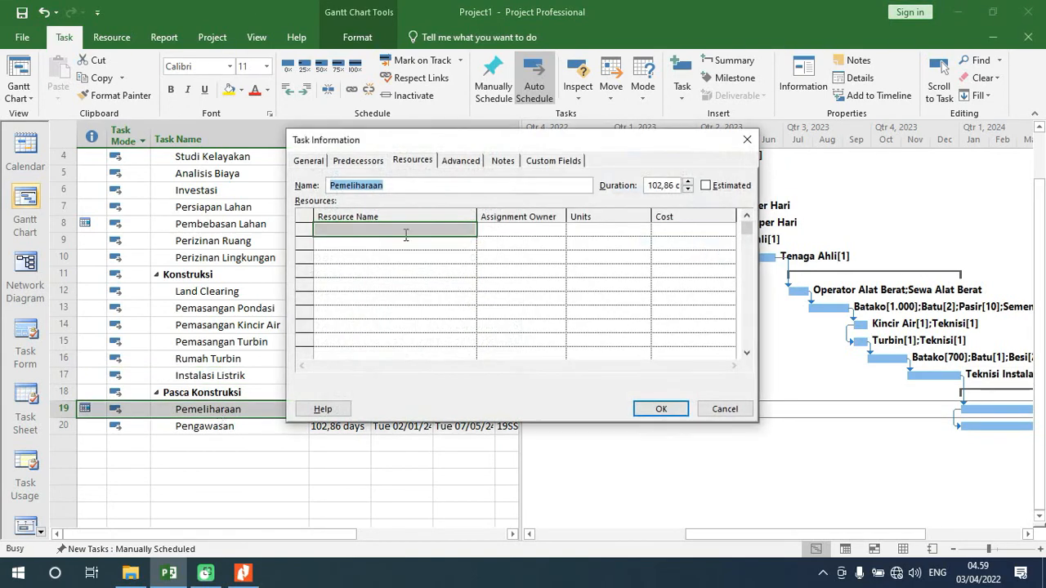
click(456, 230)
click(469, 230)
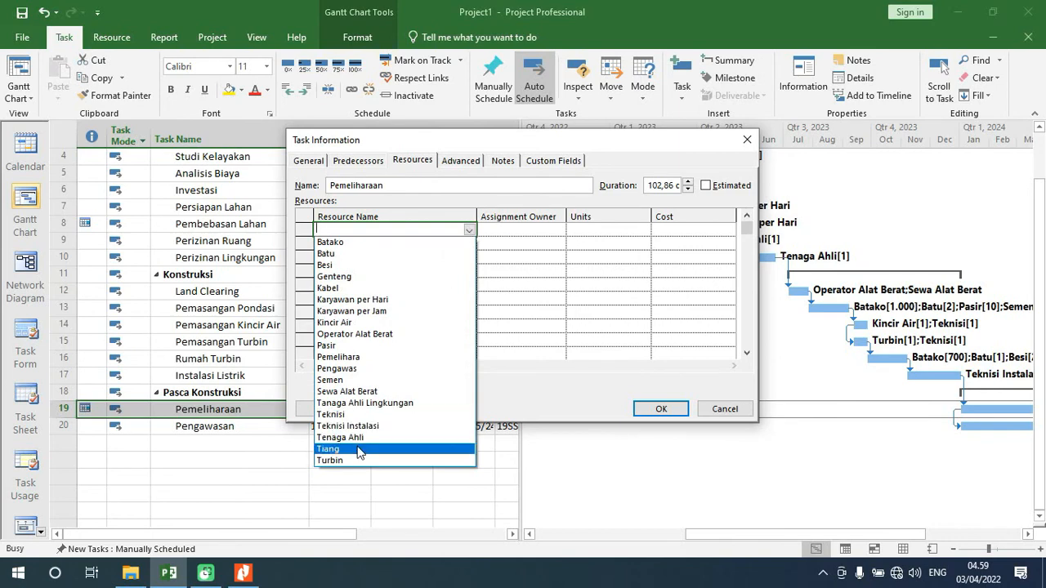
click(362, 357)
click(661, 408)
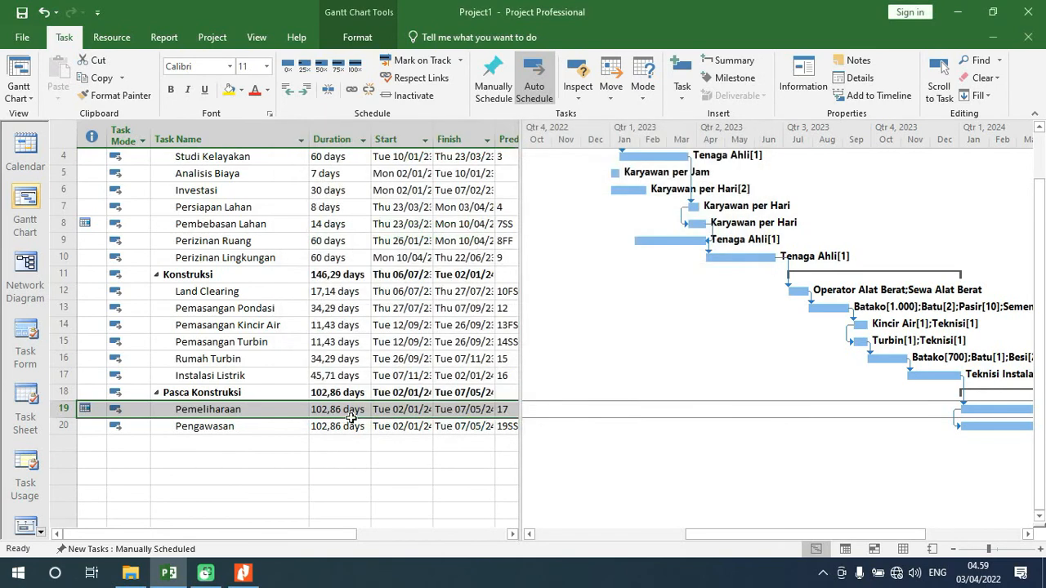
Step: Assign the Pengawas resource with 1 unit to the Pengawasan task
click(304, 426)
click(305, 426)
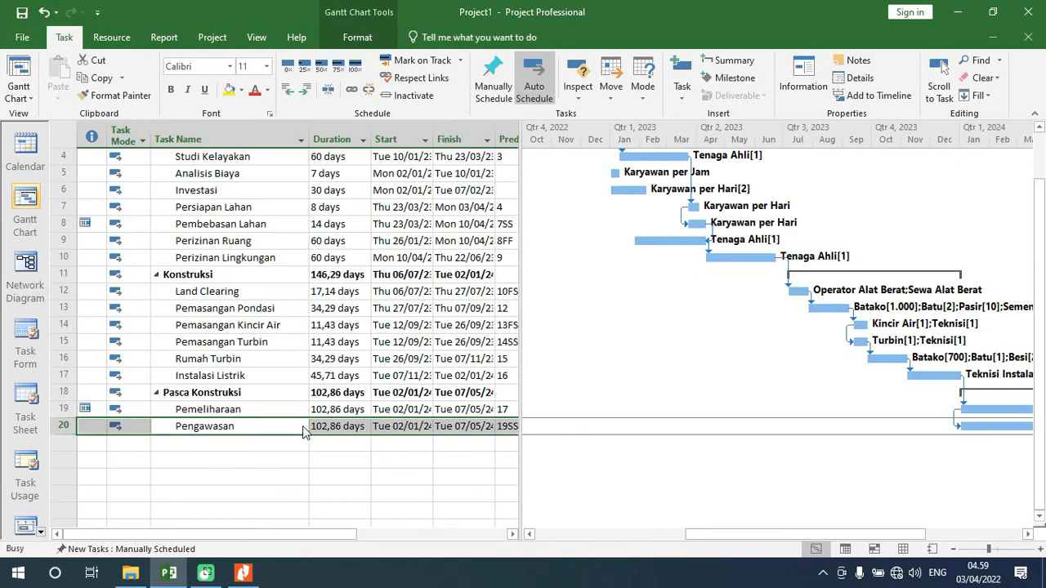
click(470, 230)
click(471, 232)
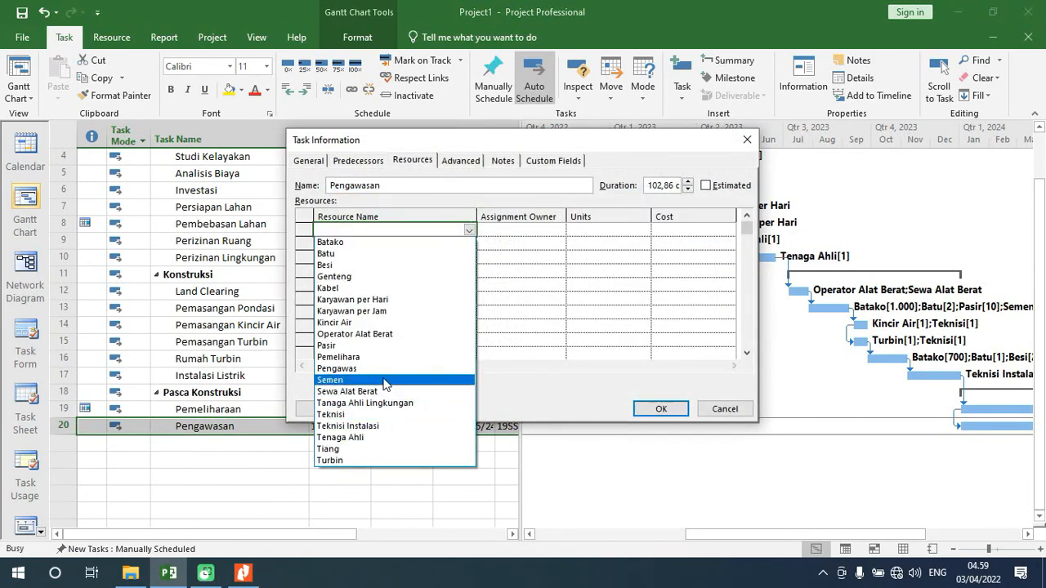
click(385, 370)
click(588, 230)
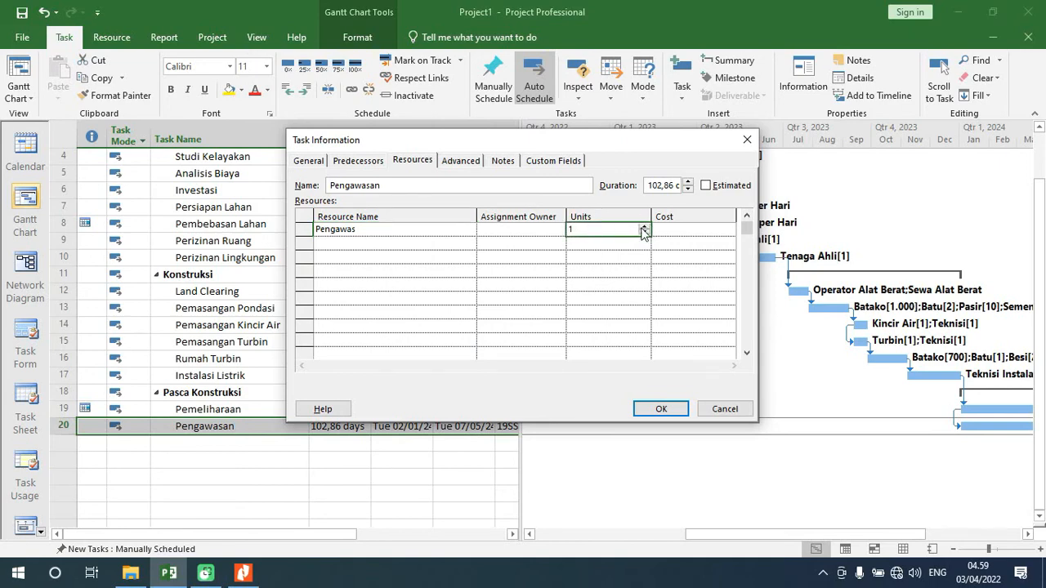
click(659, 409)
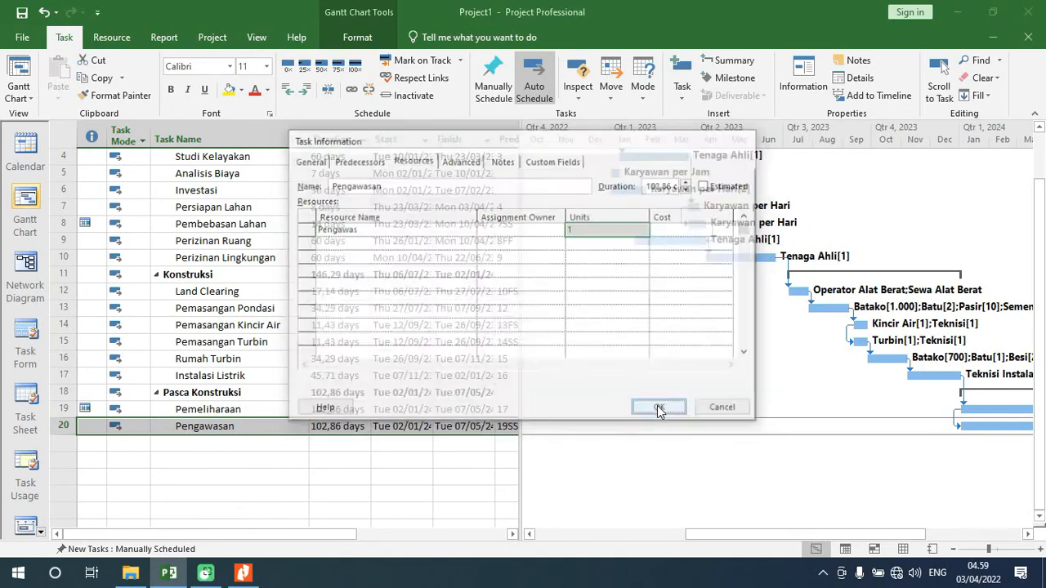
Step: Widen the task table beside the Gantt chart to show the full Predecessors column
scroll(760, 450, up, 3)
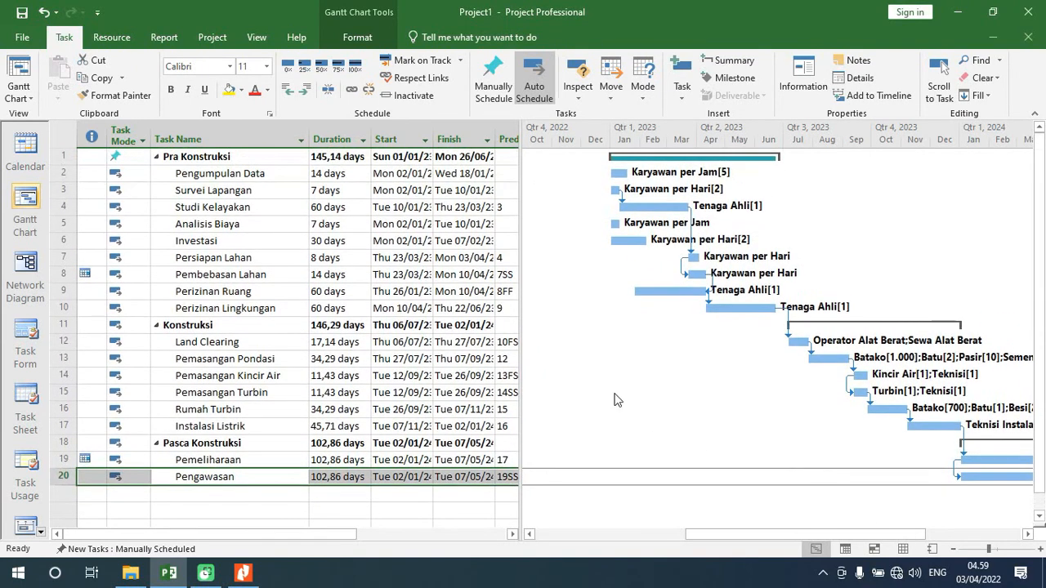
drag(518, 126, 599, 134)
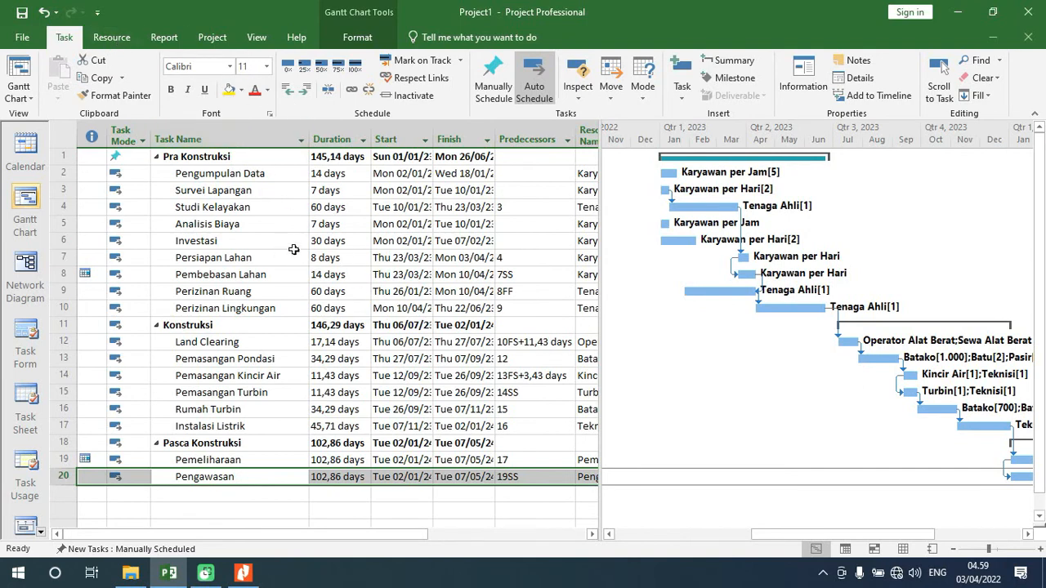
scroll(293, 250, down, 2)
scroll(293, 249, up, 2)
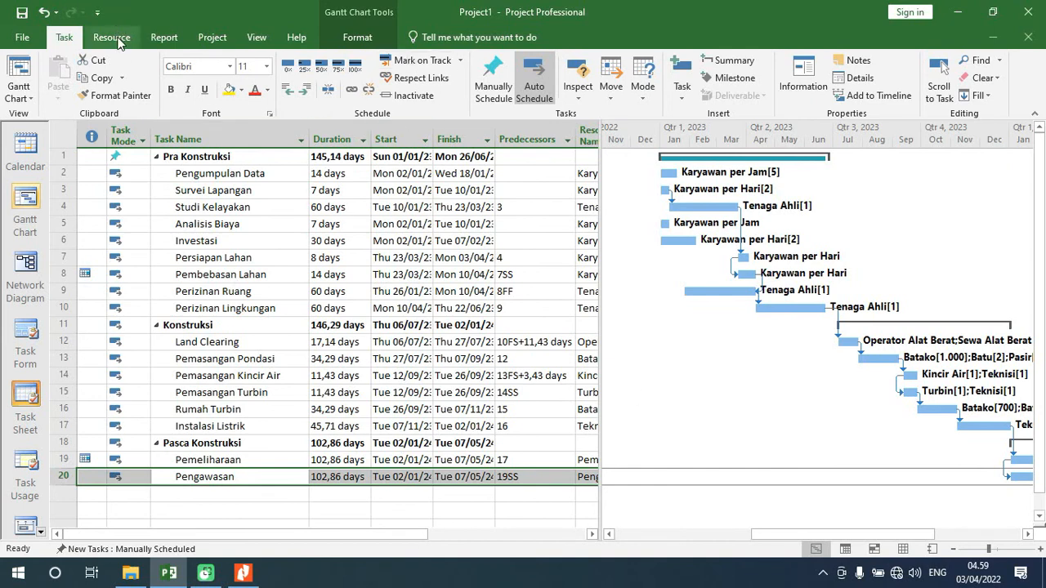
Step: Open the Cost Overview dashboard report and examine the project's total cost, cost status table and charts
click(164, 37)
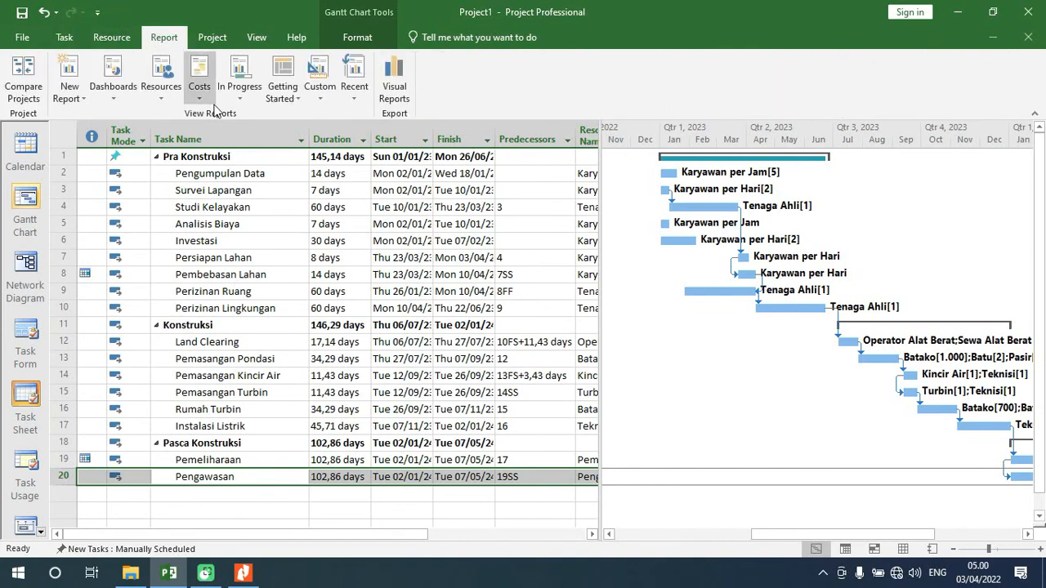
click(118, 96)
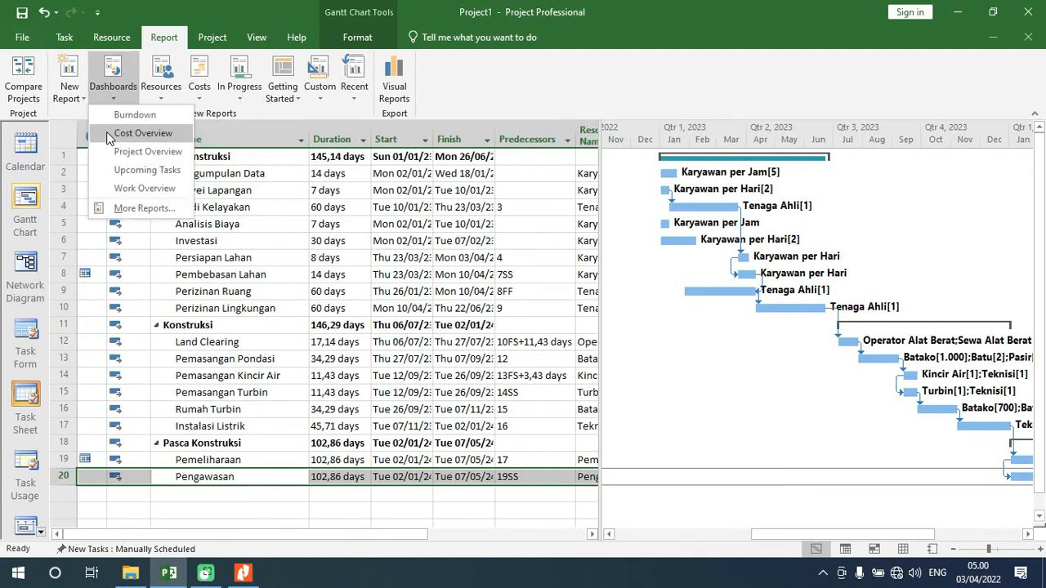
click(110, 135)
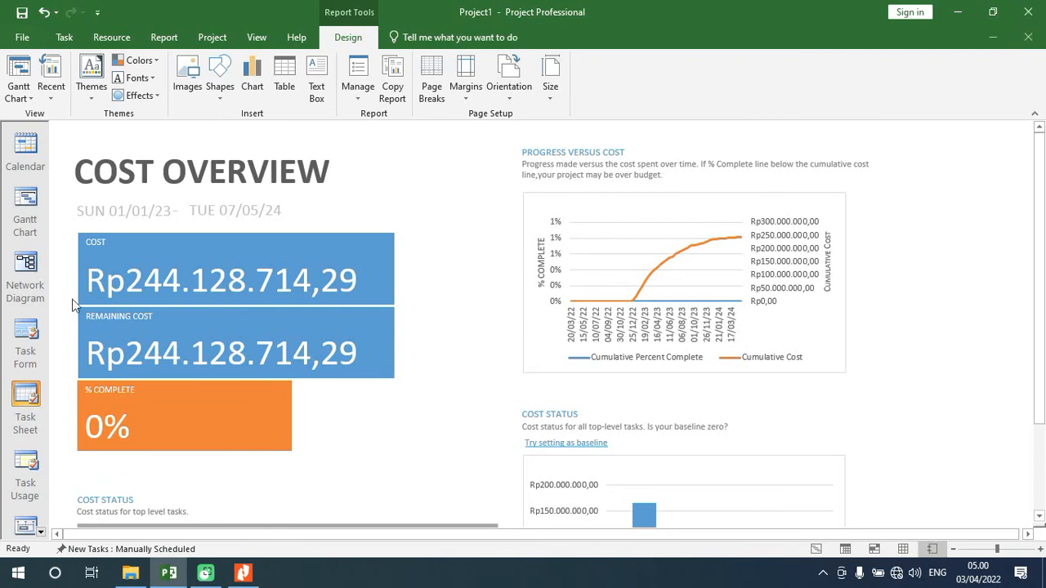
scroll(175, 449, down, 2)
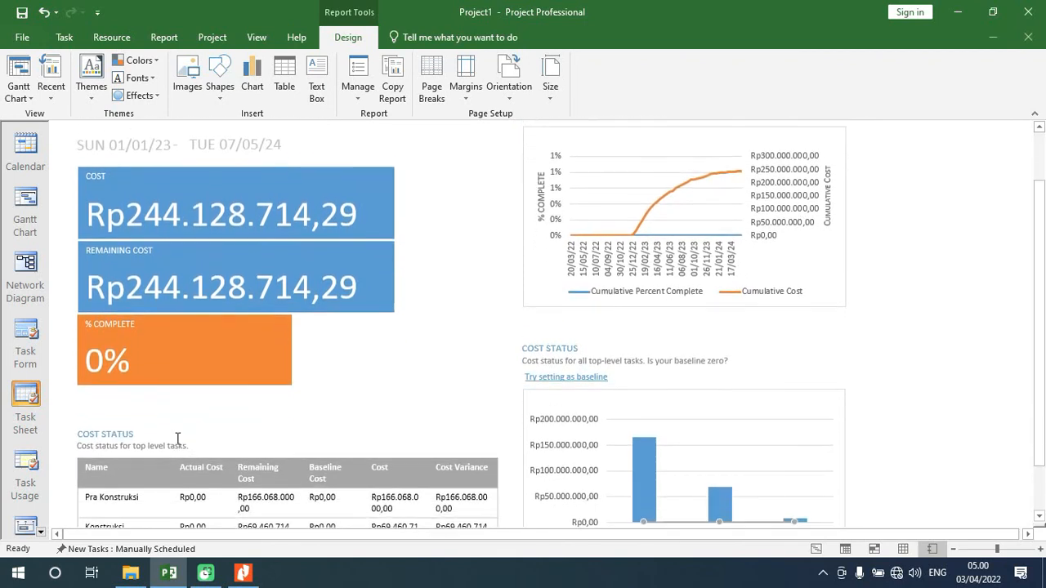
scroll(177, 438, down, 2)
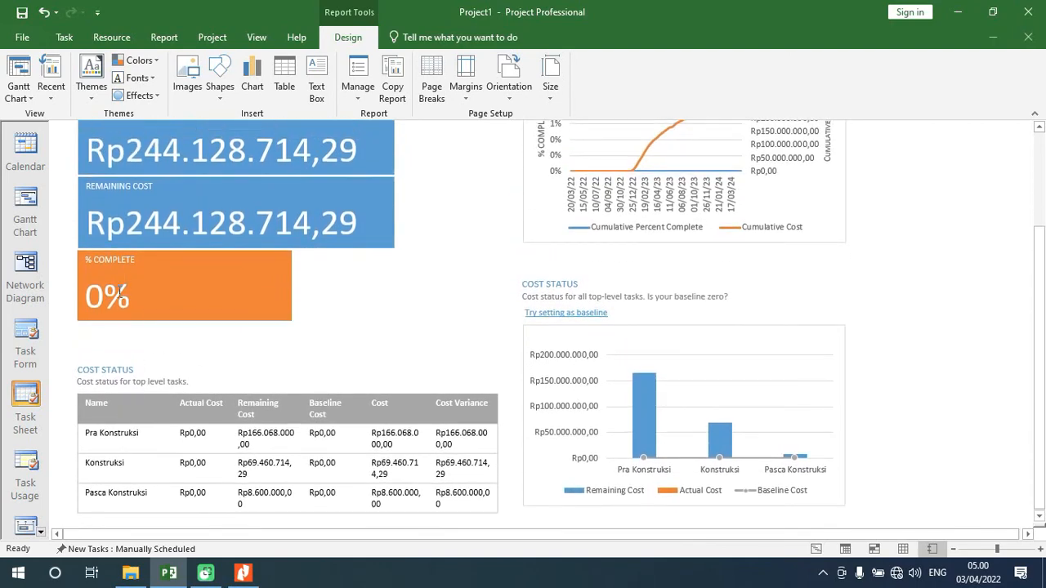
scroll(128, 307, up, 1)
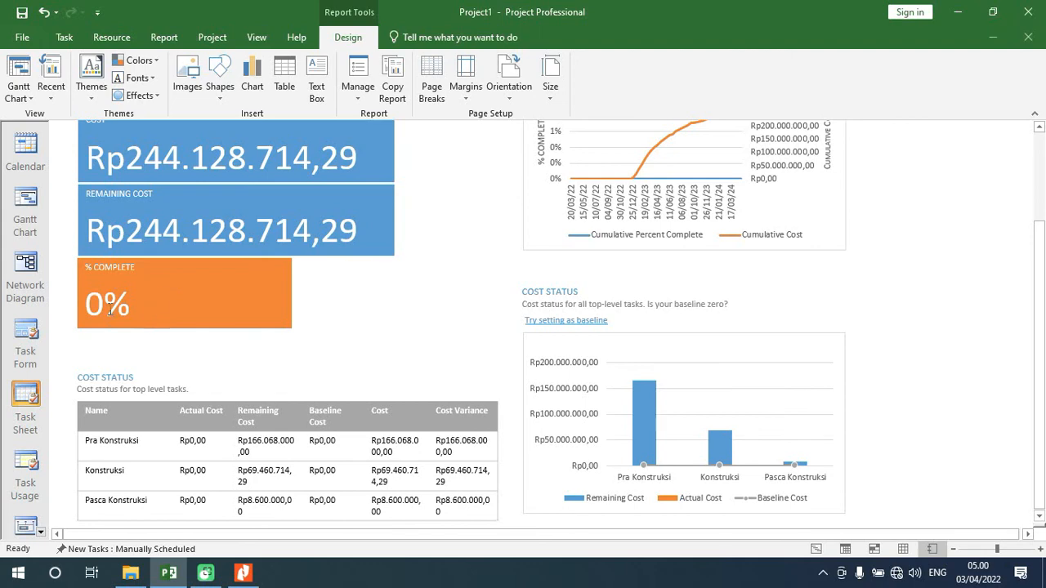
scroll(131, 310, up, 4)
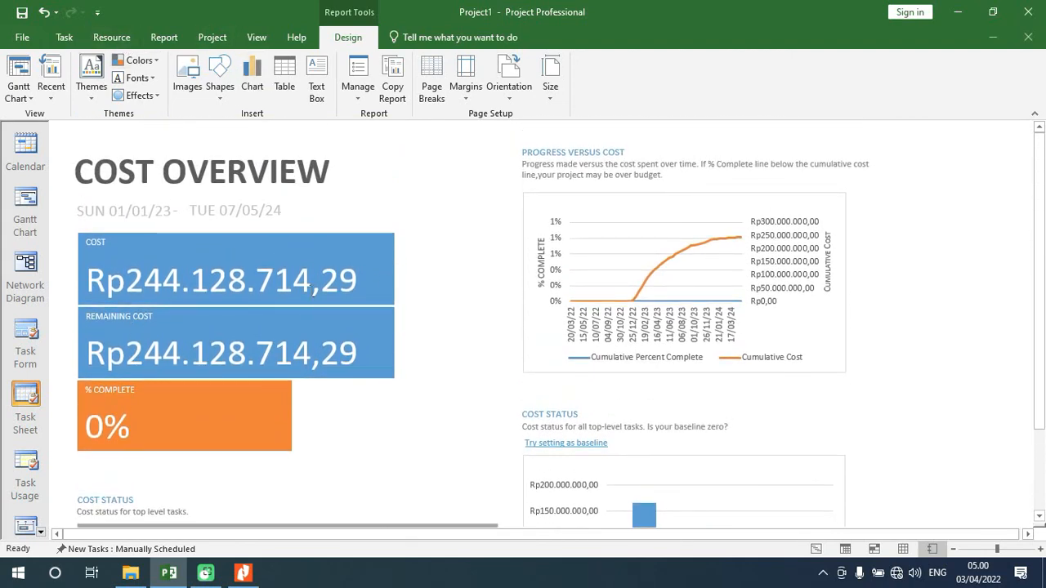
Step: Print the Cost Overview report with Microsoft Print to PDF, saving it as Cost Overview in the Materi folder
click(22, 37)
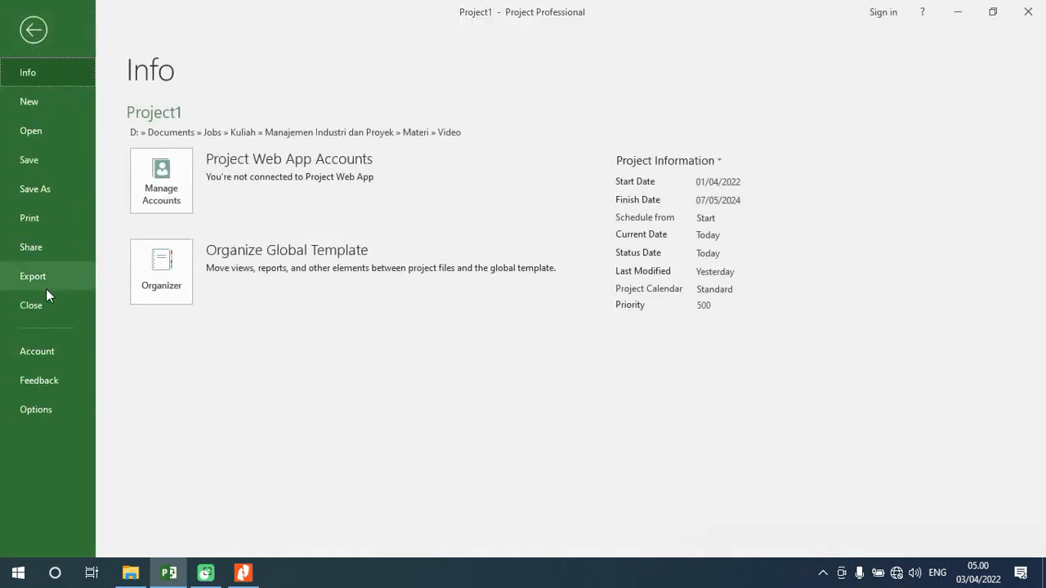
click(40, 219)
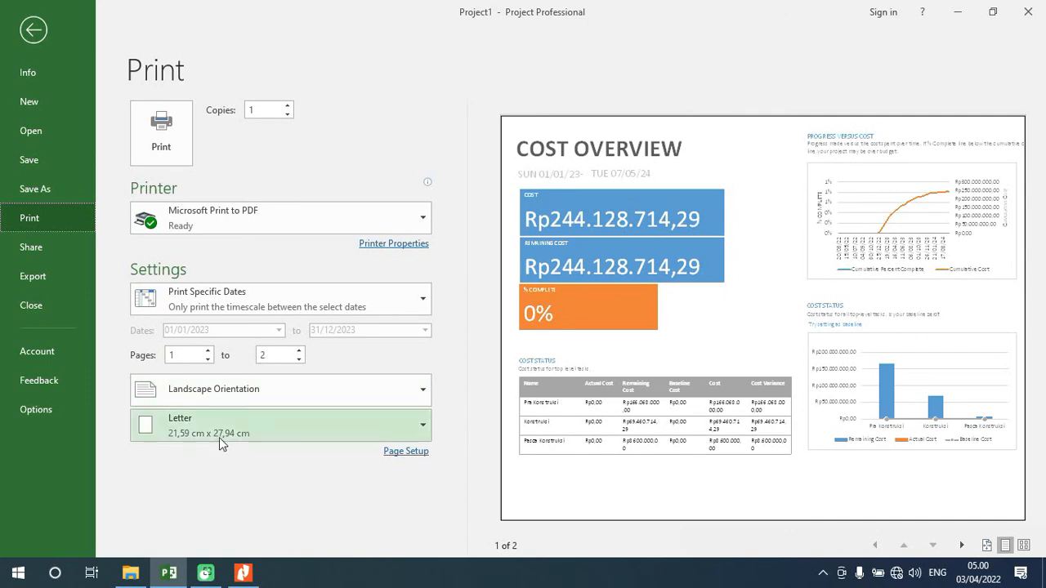
click(145, 113)
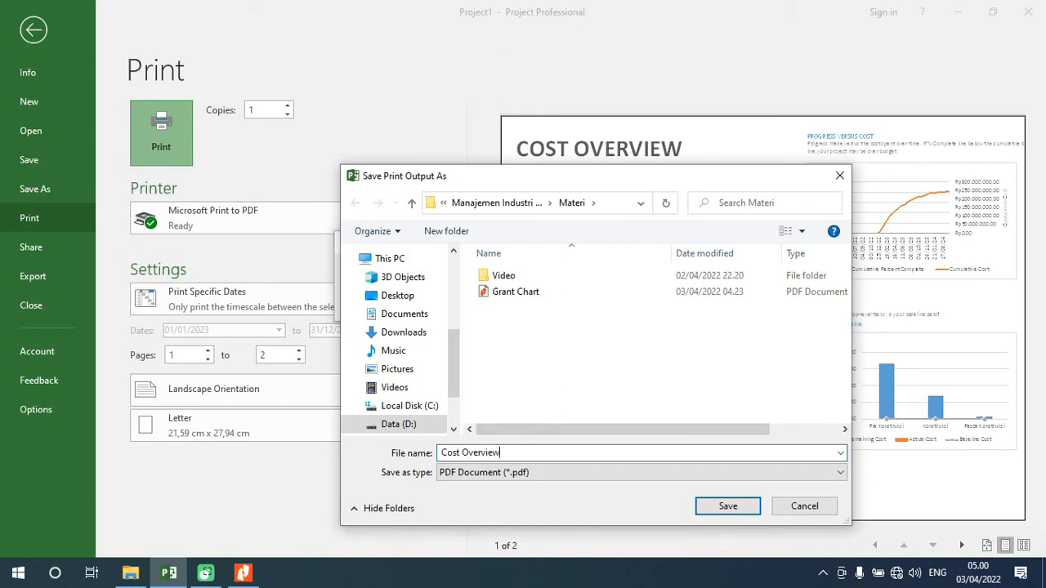
key(Return)
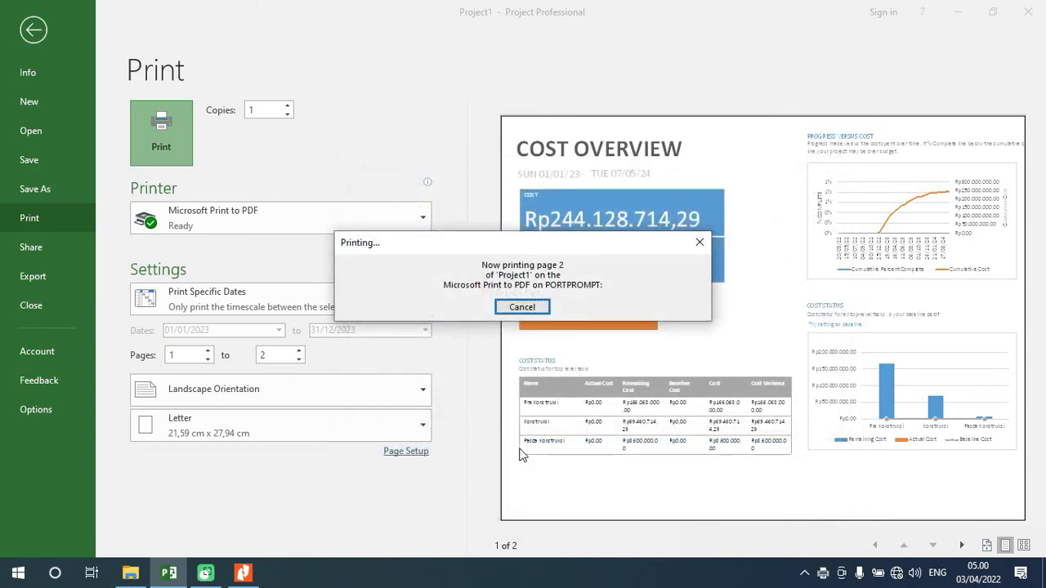
Step: Check the pages of the Cost Overview PDF from the Materi folder in Nitro Pro, and return to the report in Project
click(133, 571)
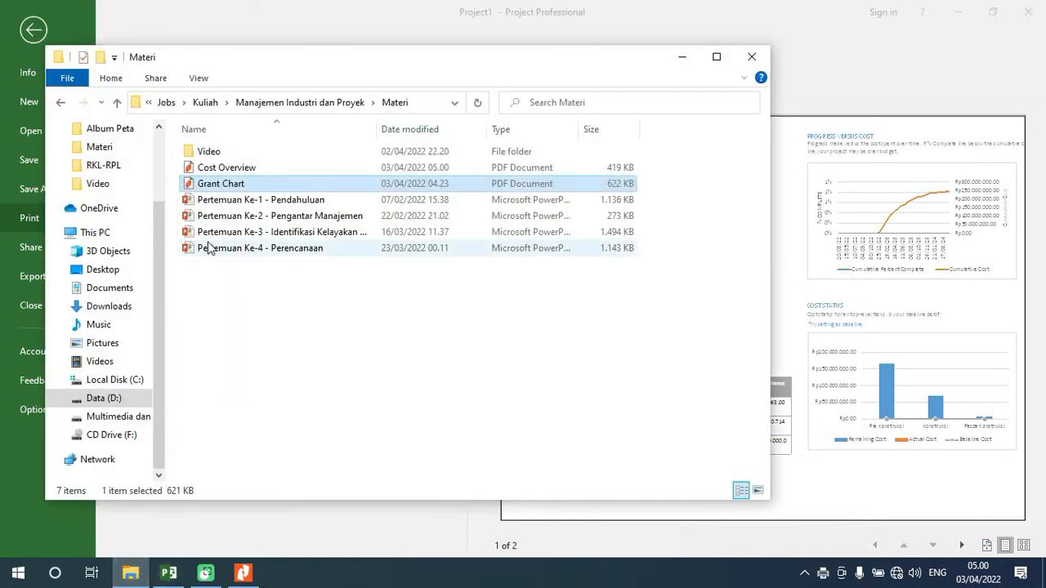
double_click(237, 170)
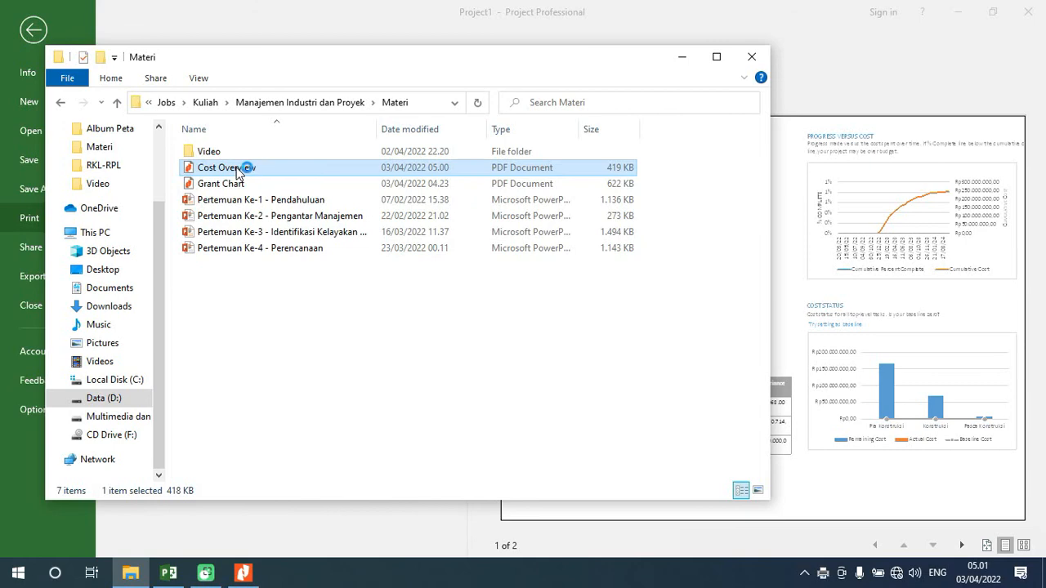
scroll(438, 345, down, 10)
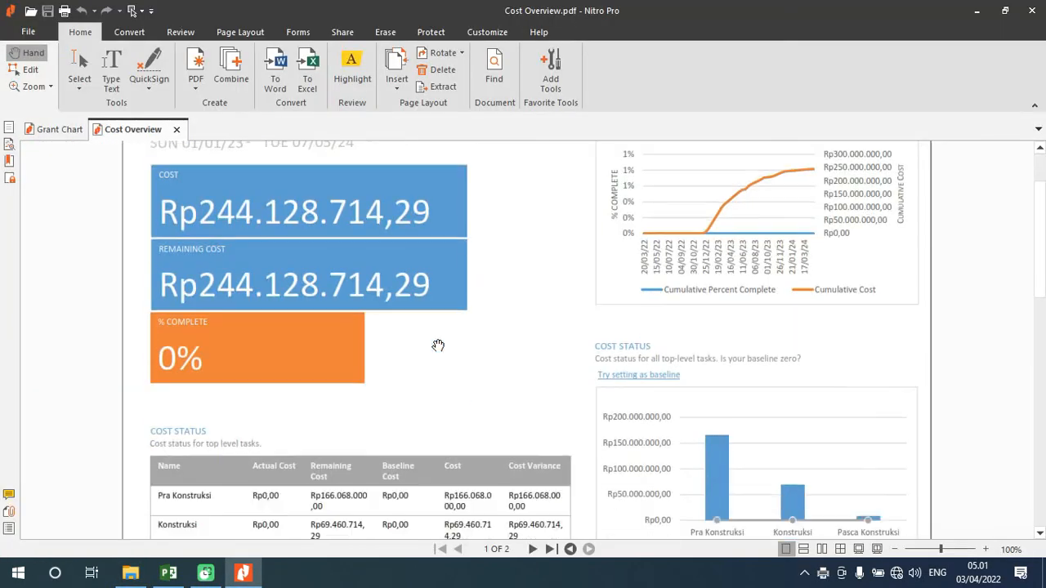
scroll(438, 345, up, 5)
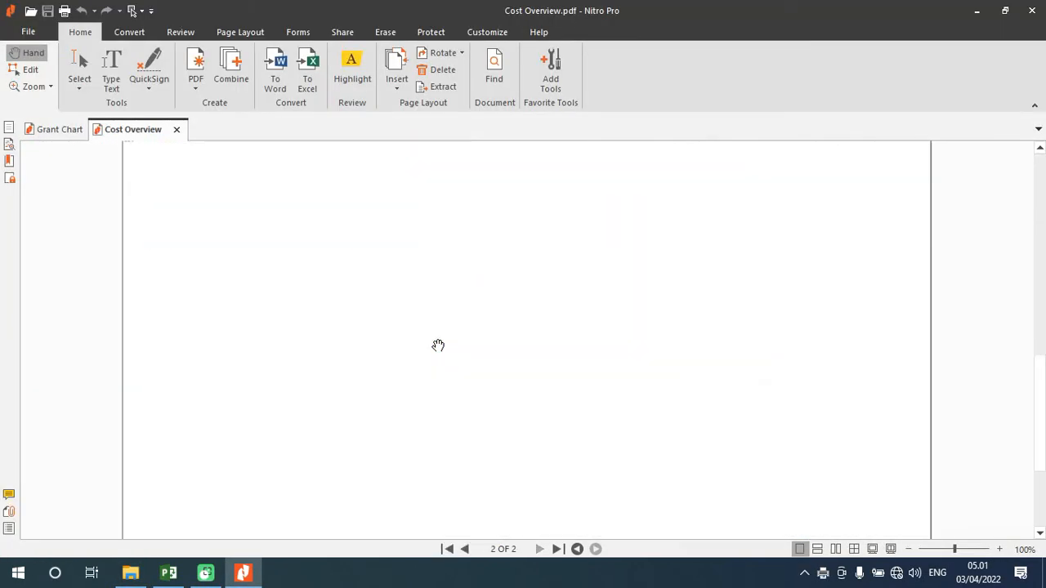
click(978, 10)
click(917, 65)
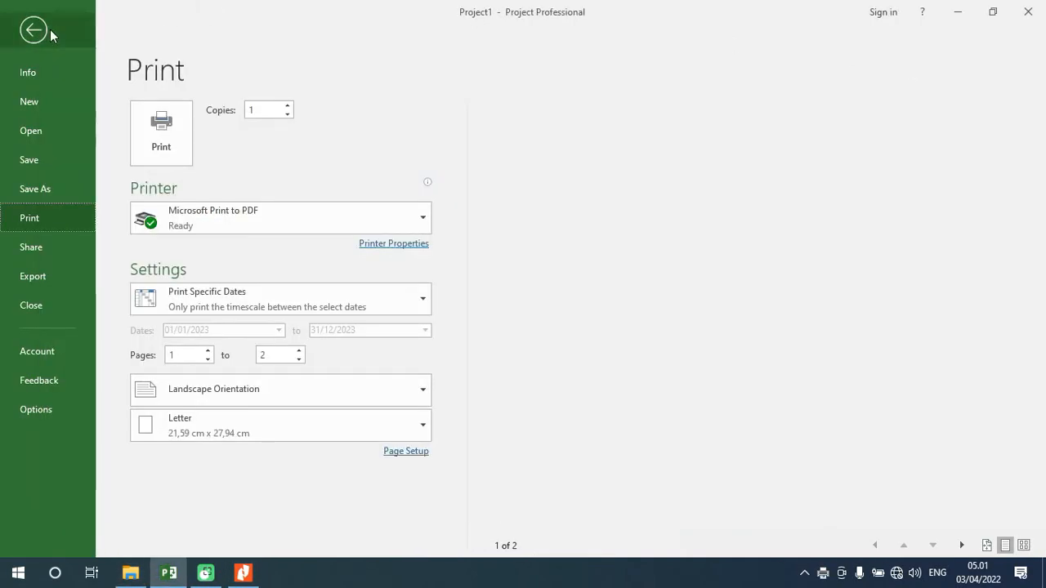
click(50, 29)
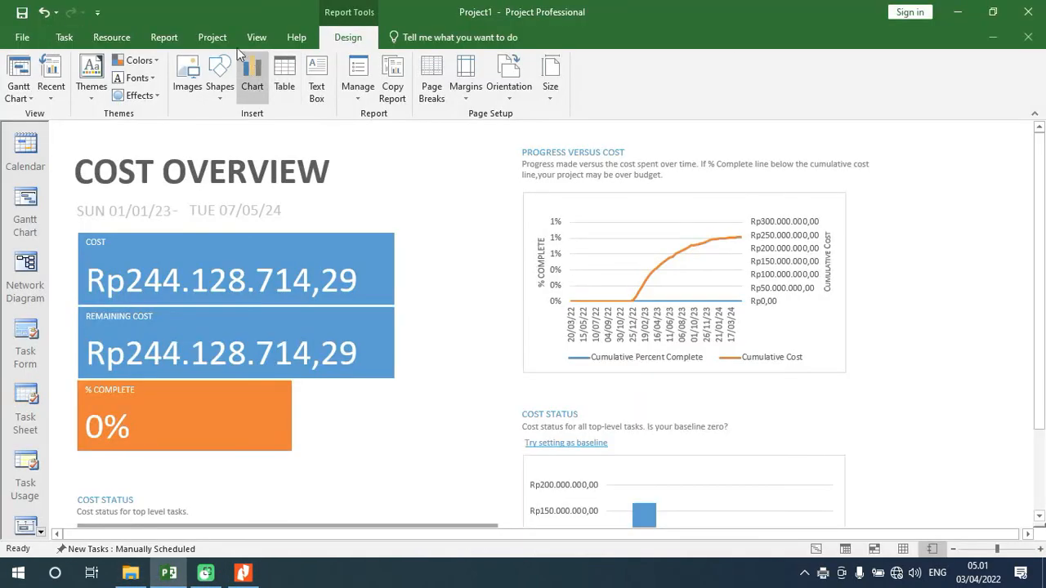
Step: Open the Cash Flow cost report to view the project's cumulative and quarterly costs
click(178, 39)
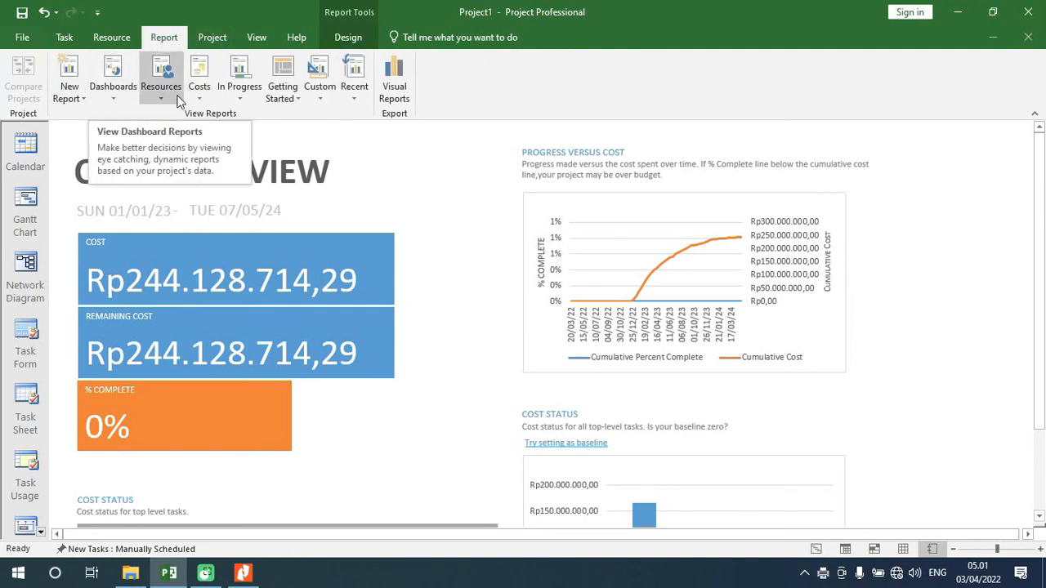
click(204, 104)
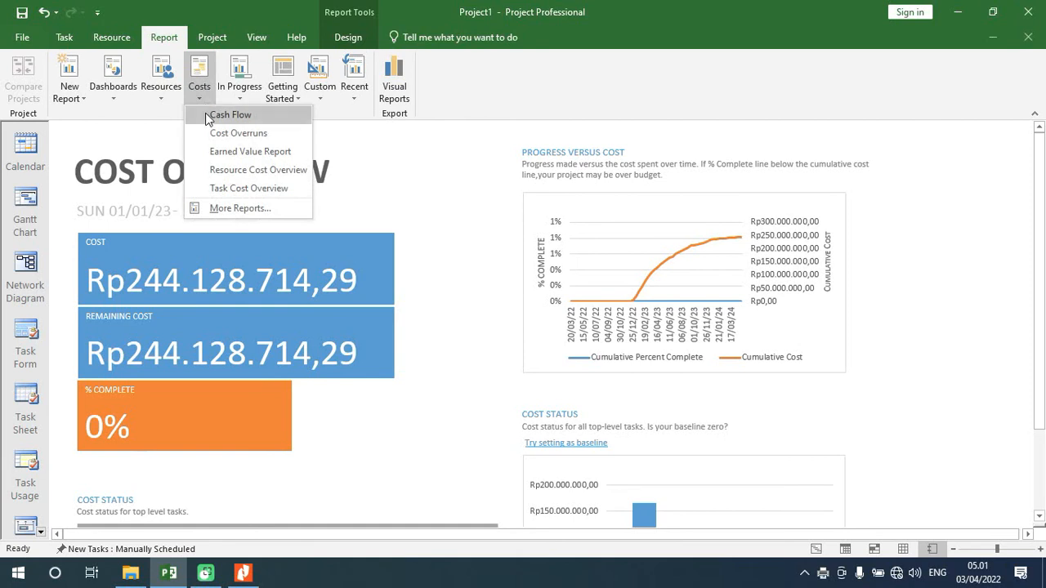
click(209, 112)
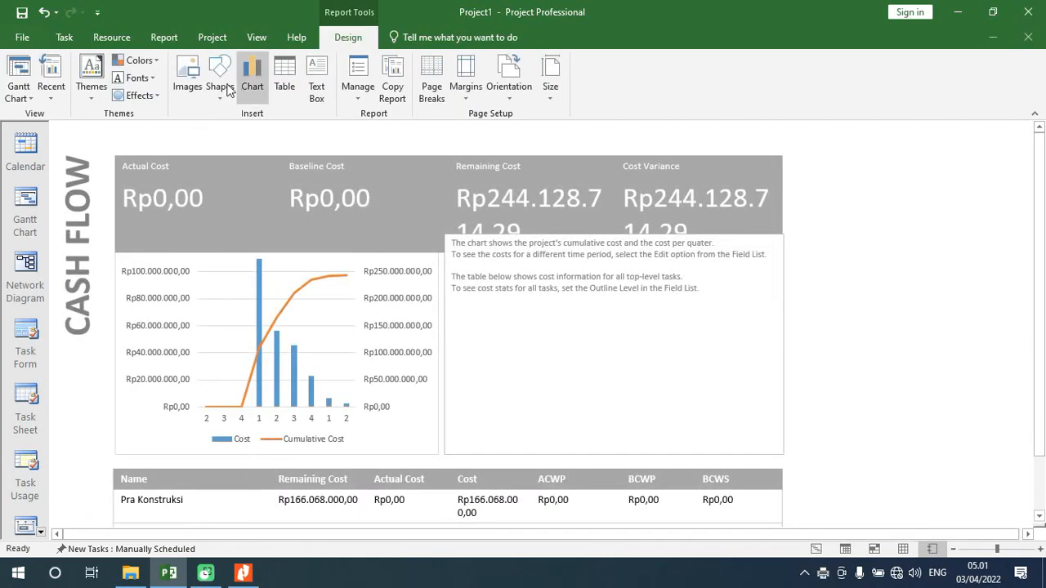
Step: Open the Cost Overruns report and examine the task and resource cost variance charts
click(167, 37)
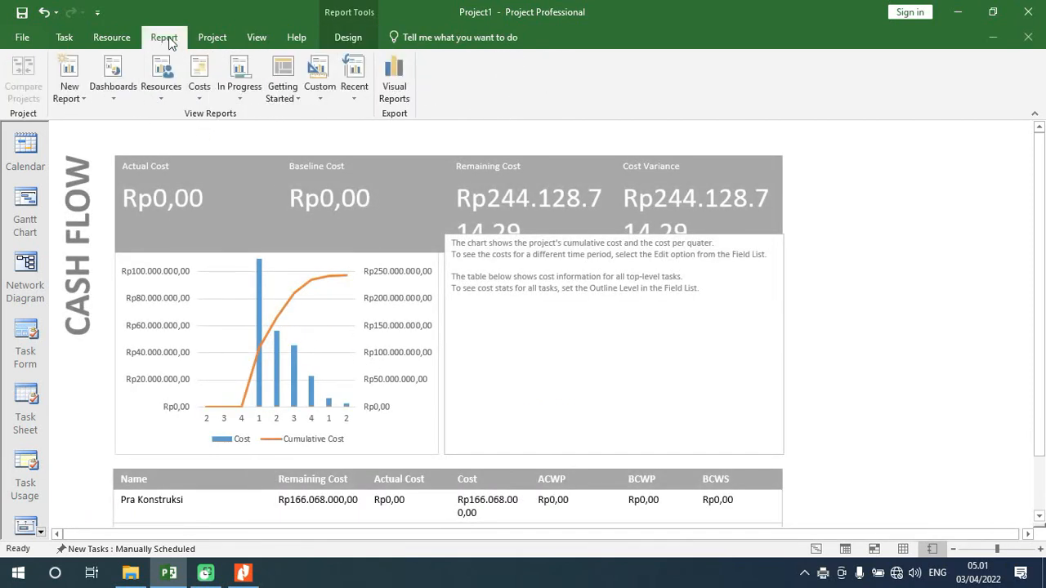
click(204, 102)
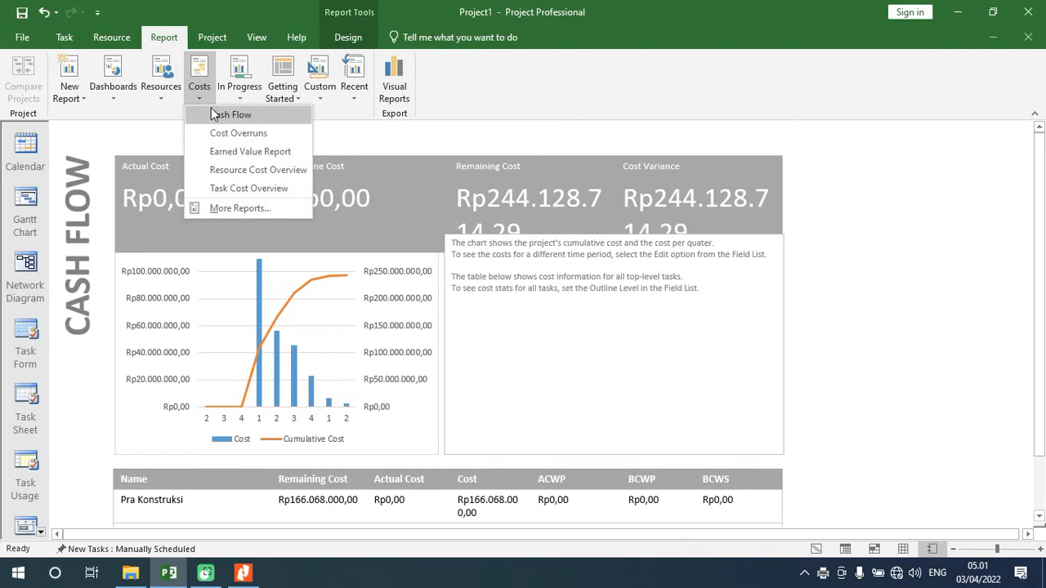
click(240, 134)
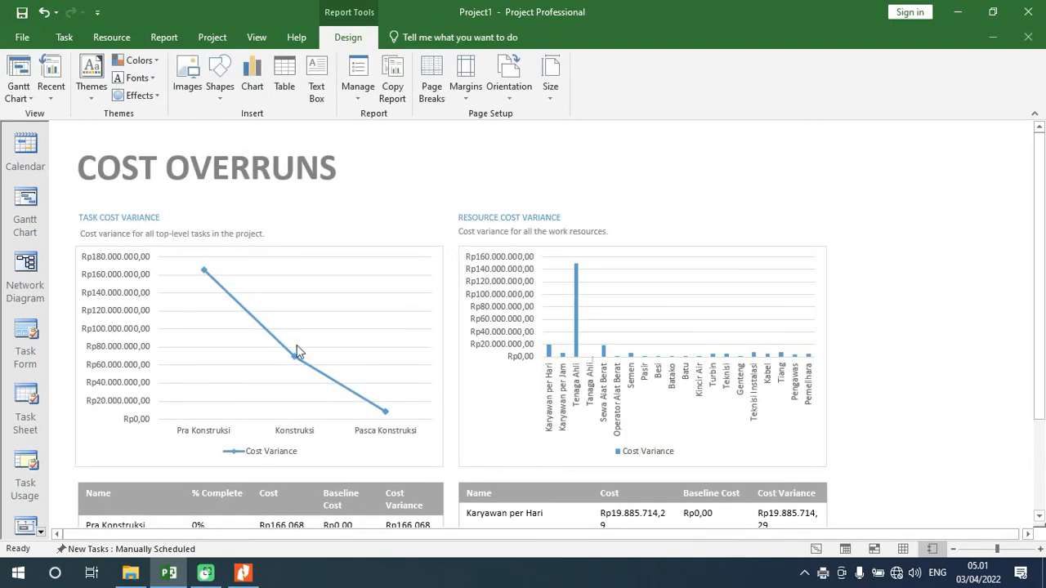
scroll(275, 335, down, 1)
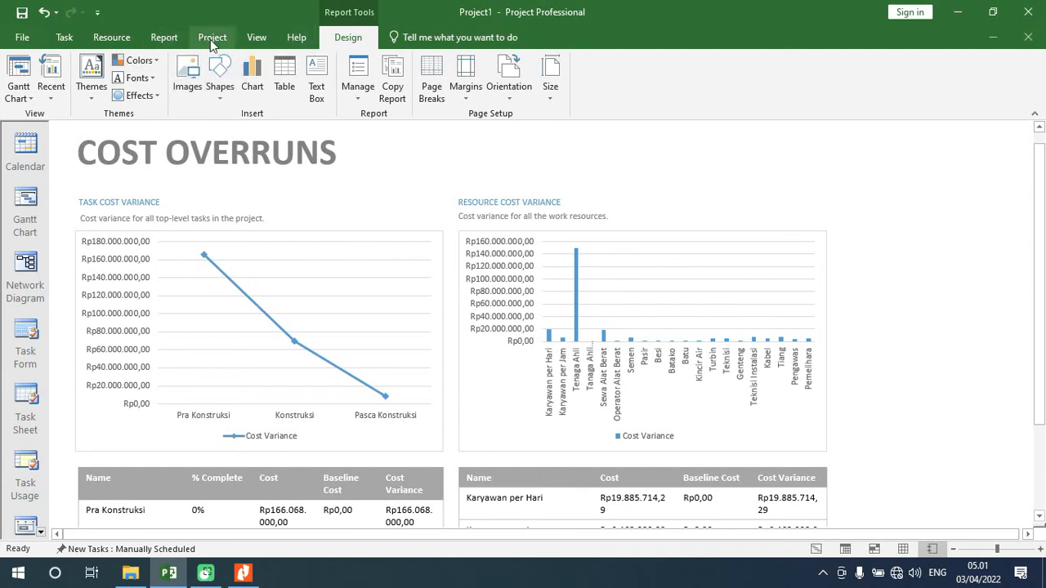
Step: Open the Resource Cost Overview report and examine its cost status, cost distribution and cost details for the resources
click(172, 42)
click(199, 82)
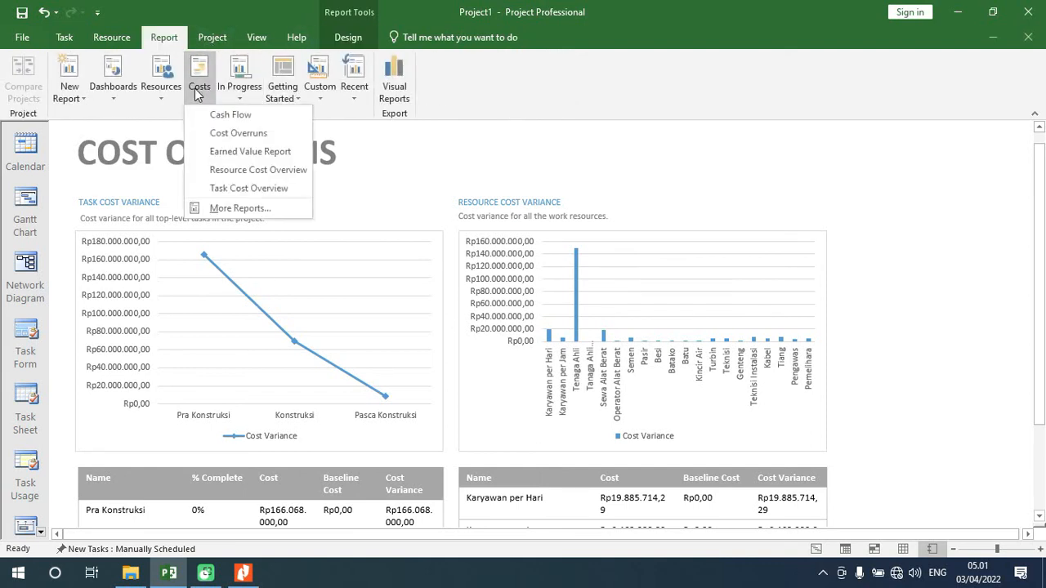
click(217, 172)
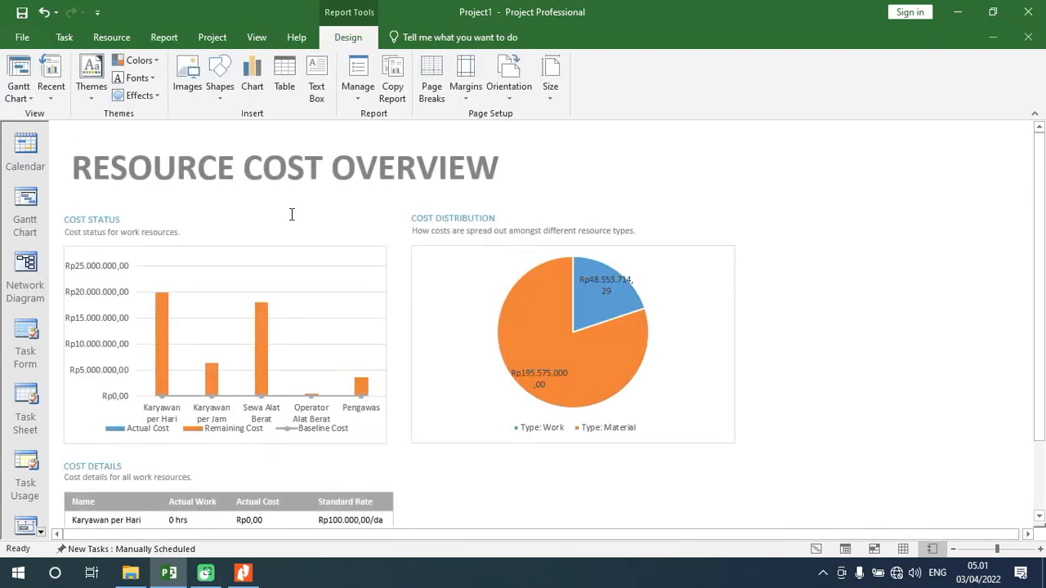
scroll(417, 291, down, 1)
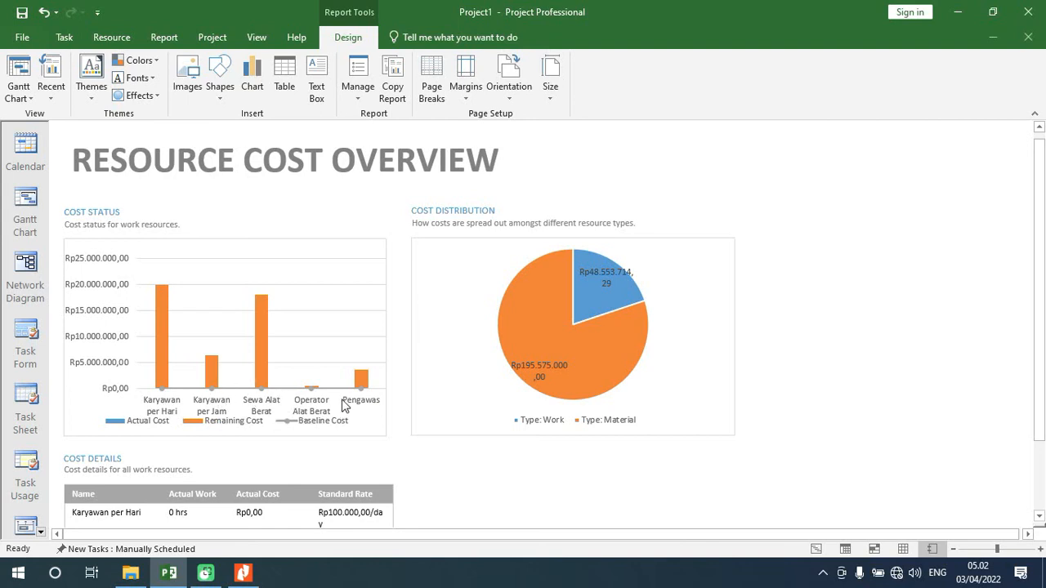
scroll(672, 401, down, 2)
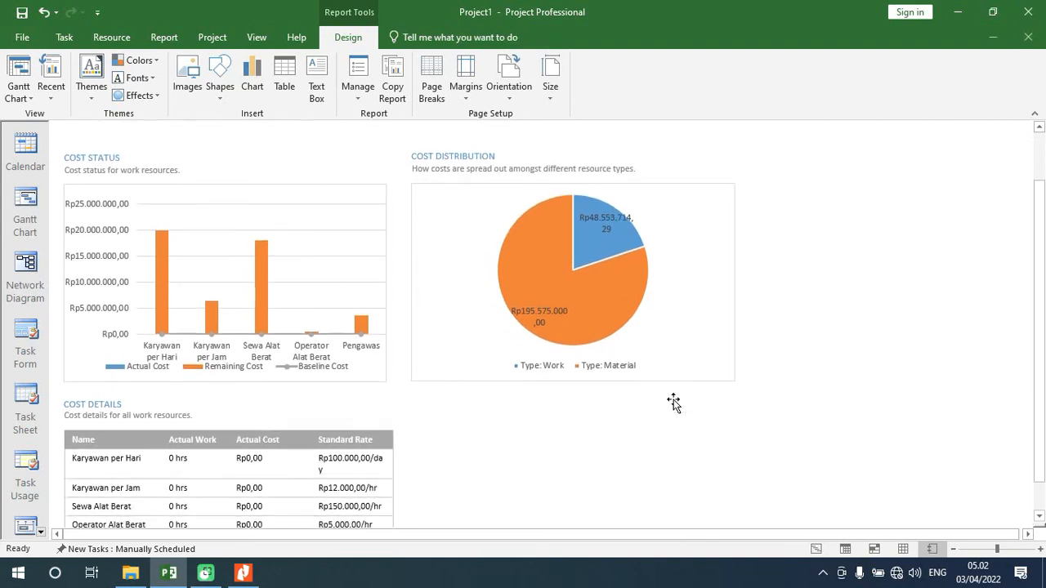
scroll(673, 400, down, 3)
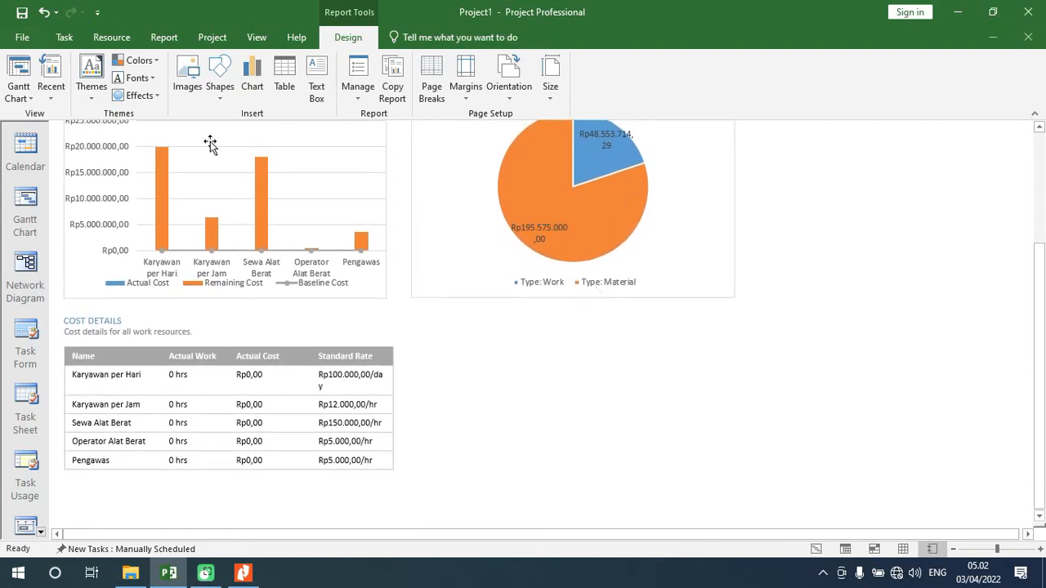